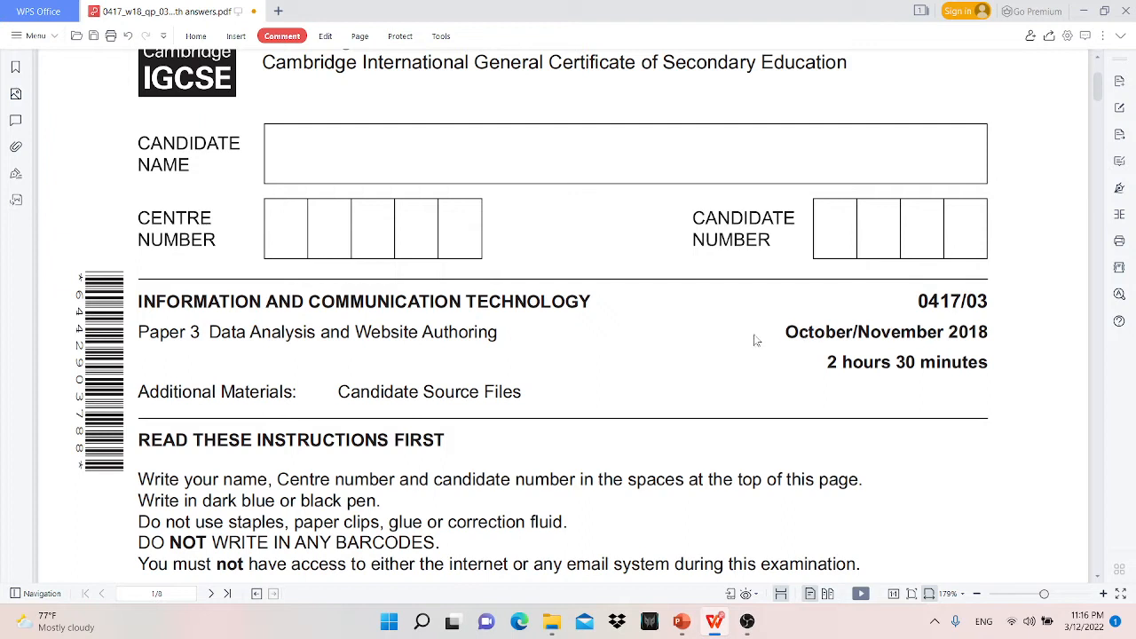
# - Select the paper number, then open the PAPER 3 source folder from the desktop and move it aside
pyautogui.moveTo(859, 331); pyautogui.dragTo(988, 302)
pyautogui.click(1083, 10)
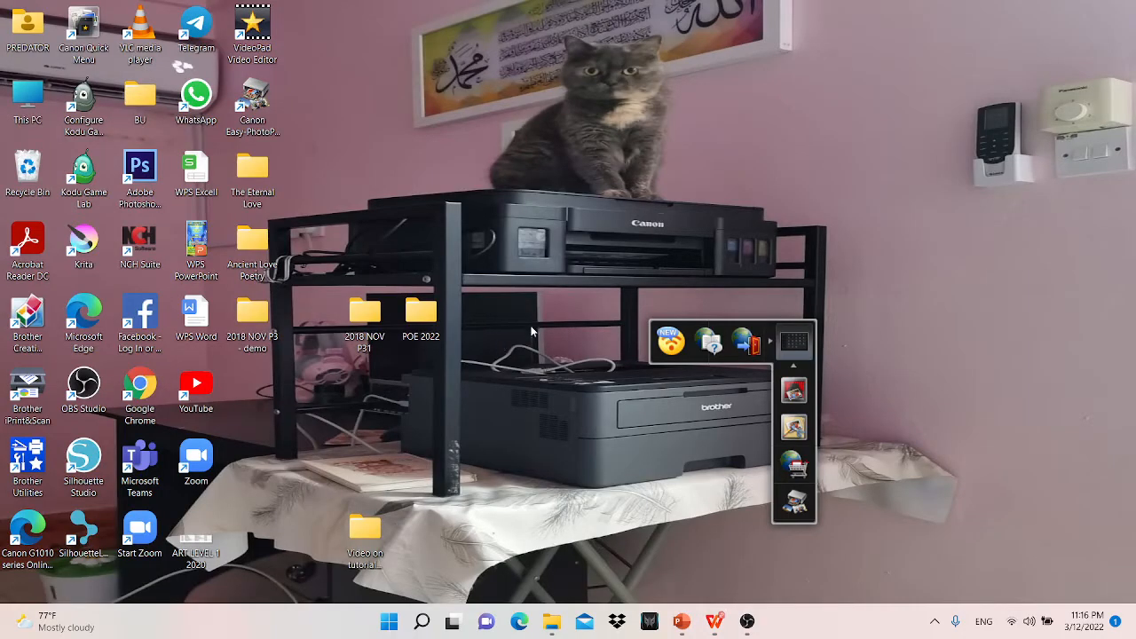
pyautogui.click(548, 623)
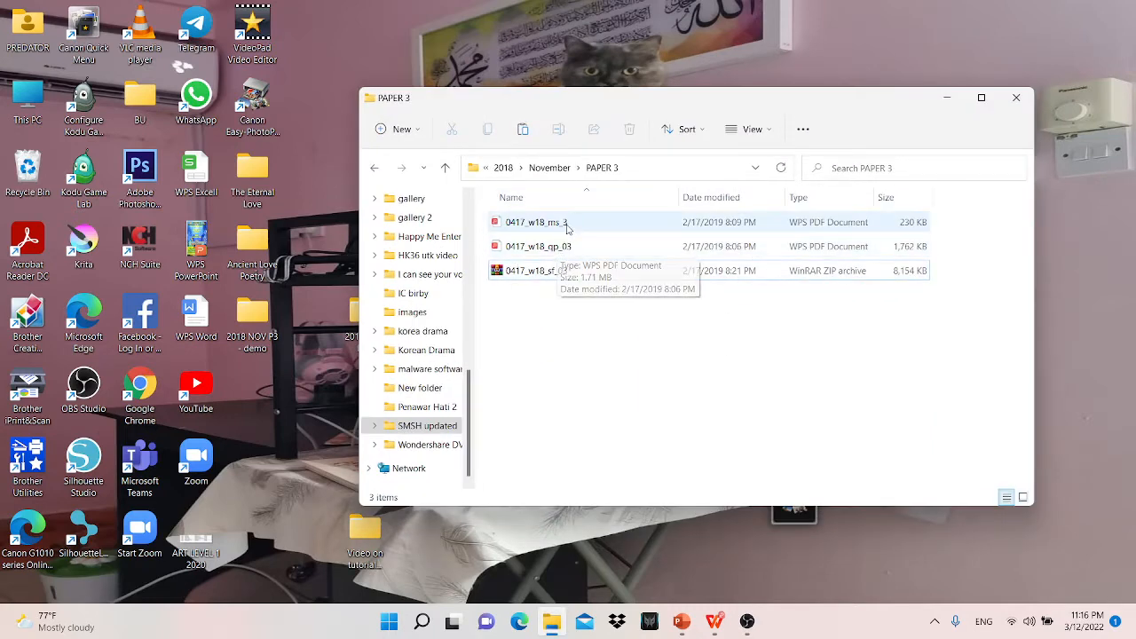
pyautogui.moveTo(575, 100); pyautogui.dragTo(673, 128)
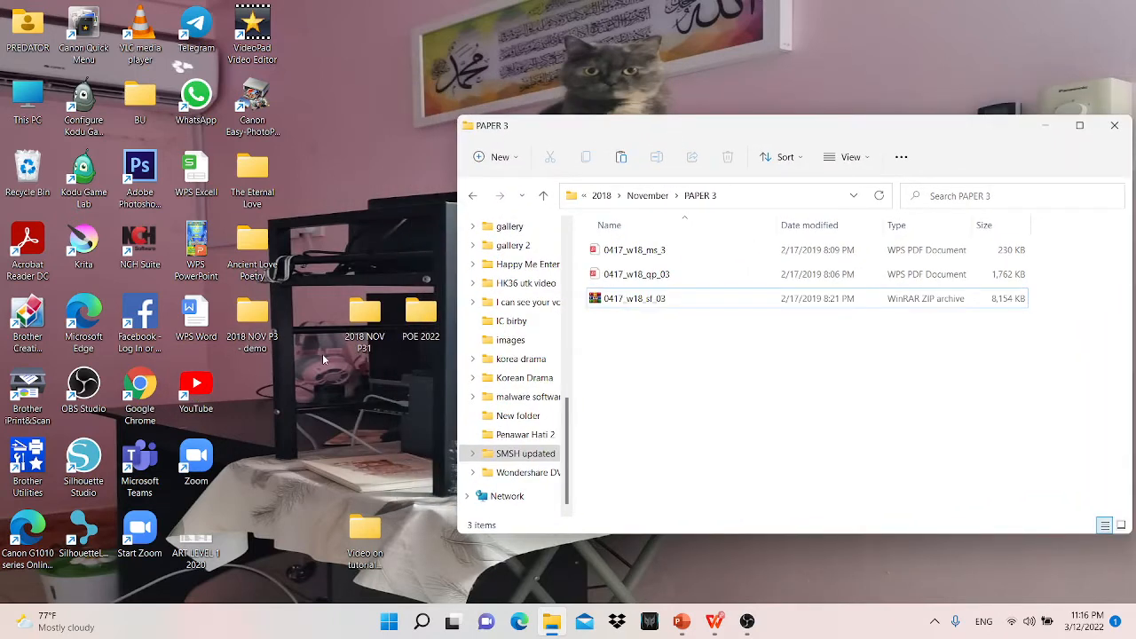
# - Delete all nine items from the 2018 NOV P3 - demo folder, then select the 0417_w18_sf_03 zip in PAPER 3
pyautogui.doubleClick(258, 326)
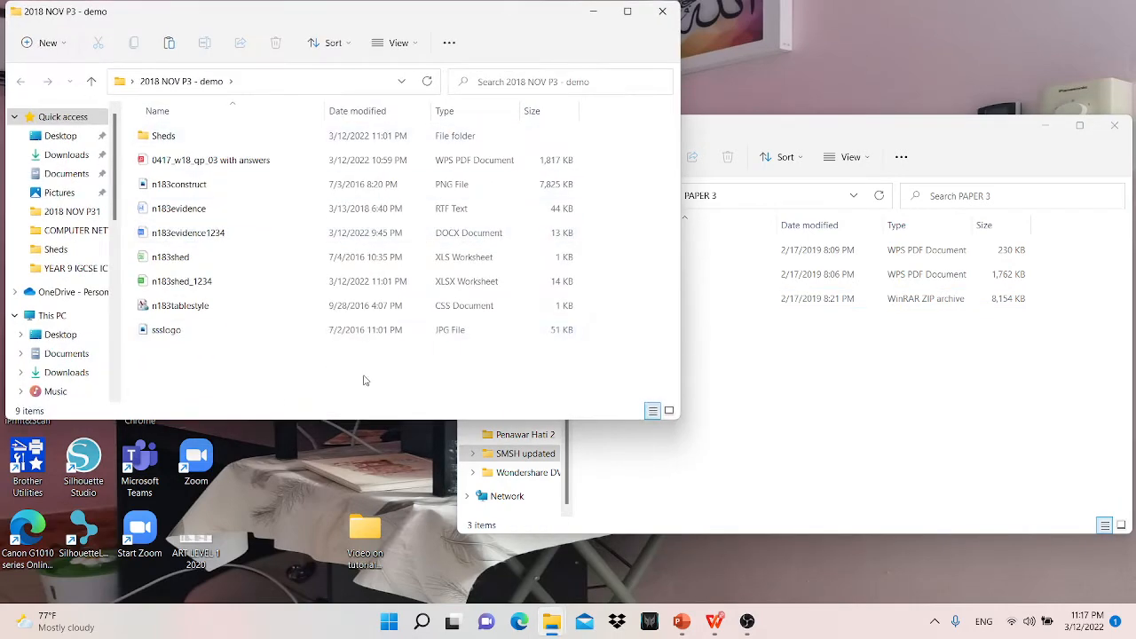
pyautogui.click(662, 10)
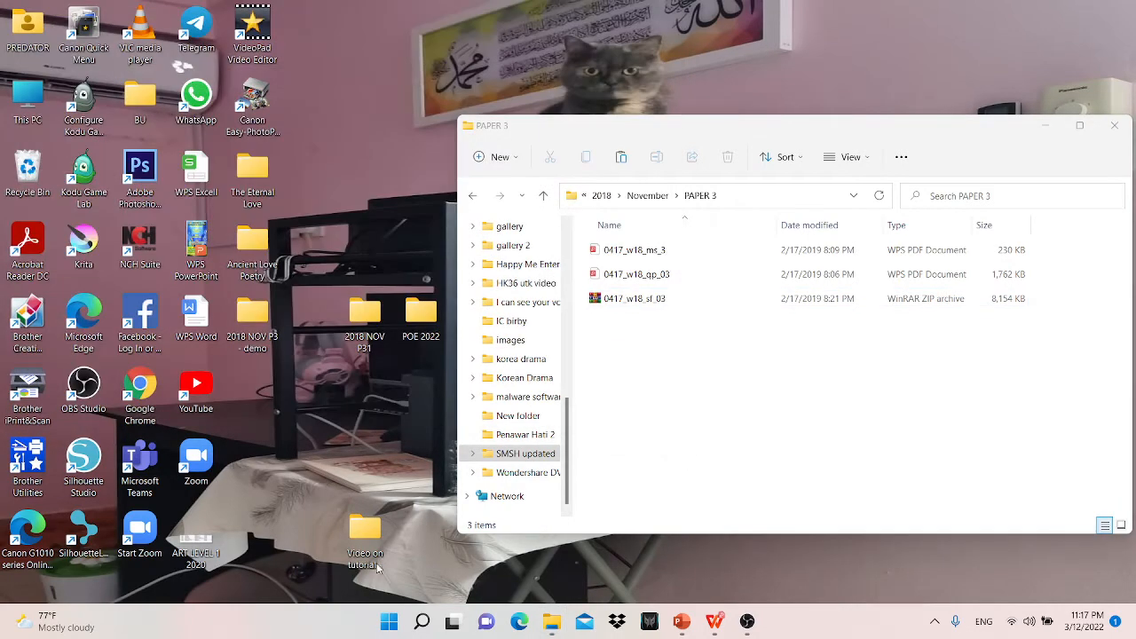
pyautogui.doubleClick(373, 337)
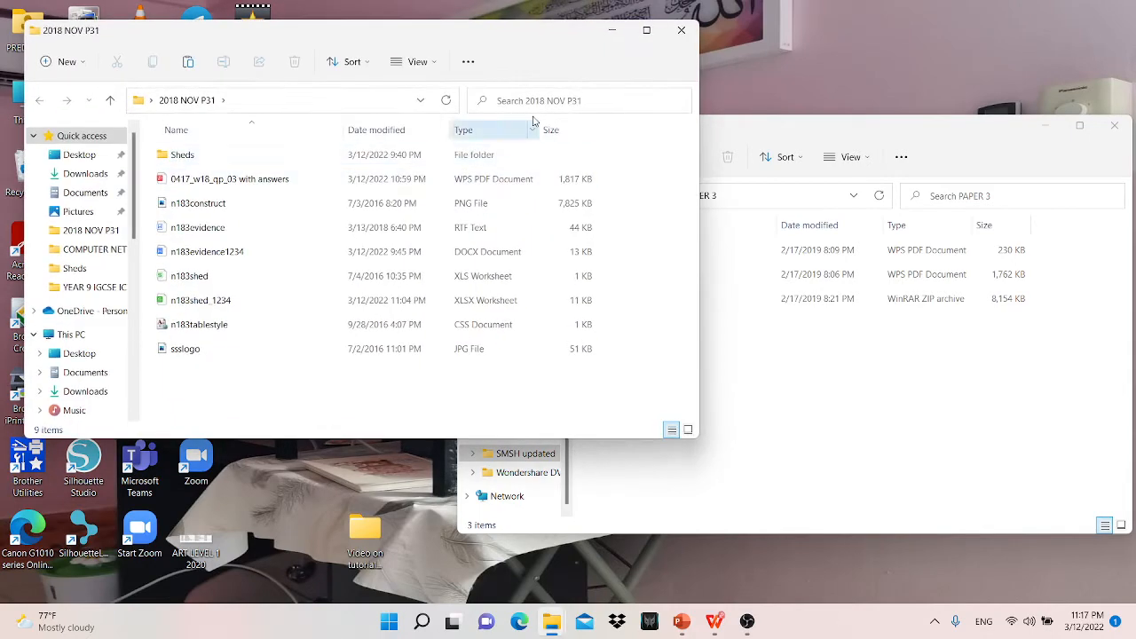
pyautogui.click(686, 27)
pyautogui.doubleClick(259, 323)
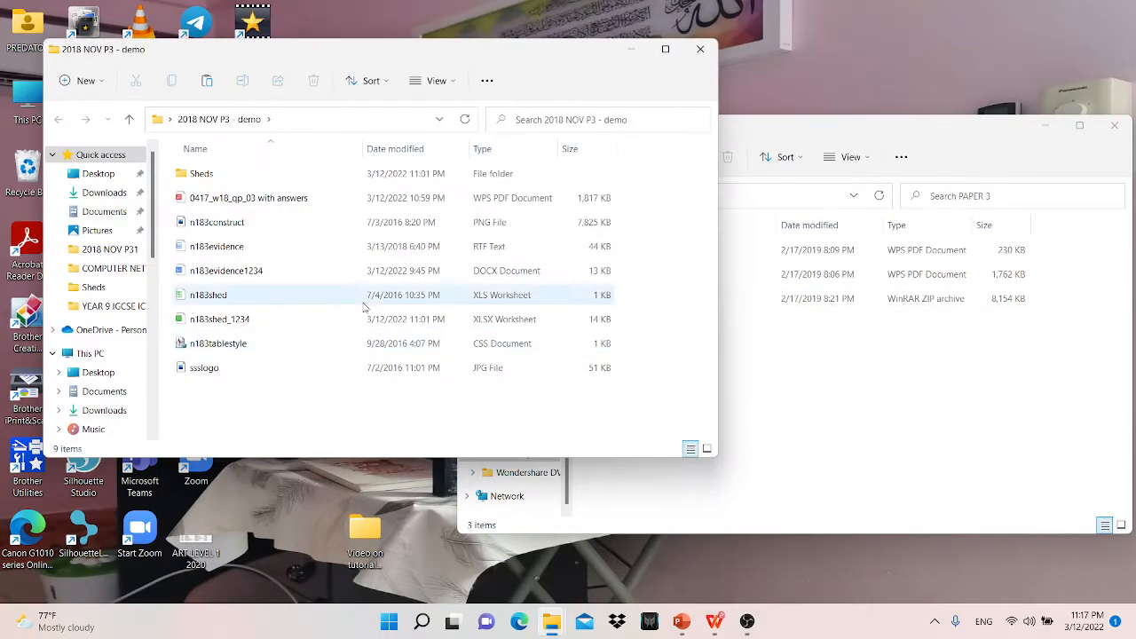
pyautogui.moveTo(270, 402); pyautogui.dragTo(174, 161)
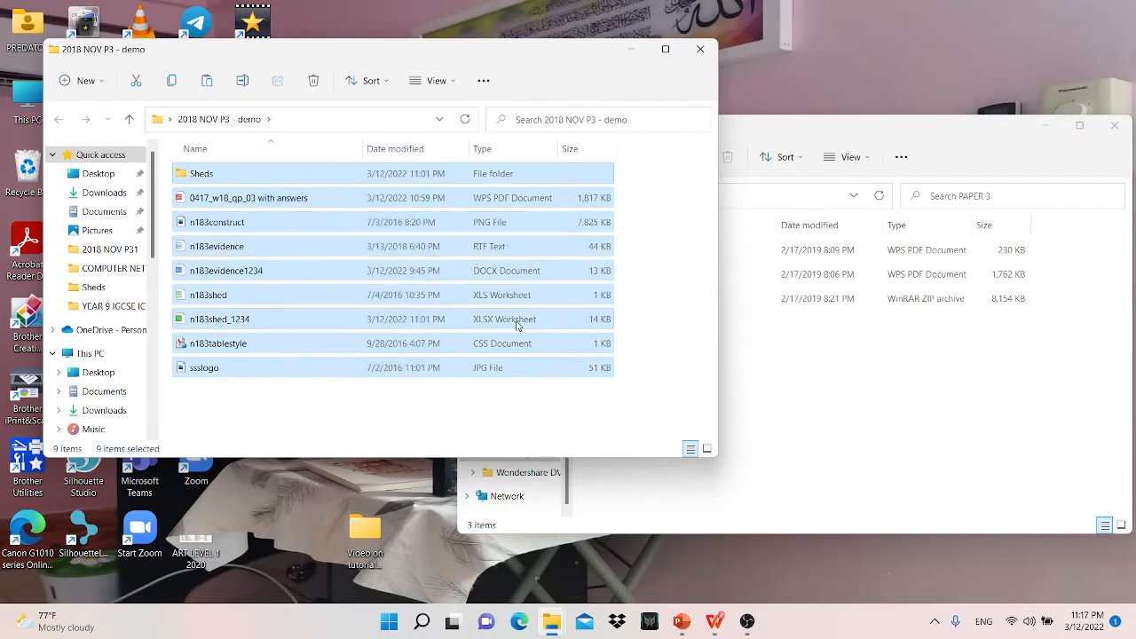
pyautogui.press('Delete')
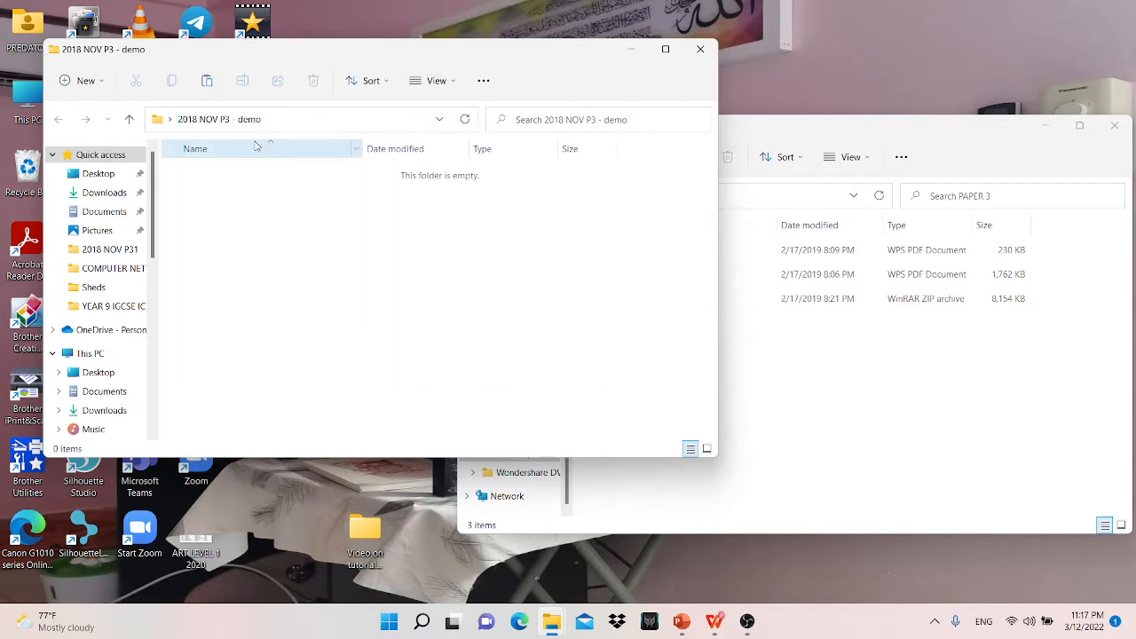
pyautogui.click(757, 125)
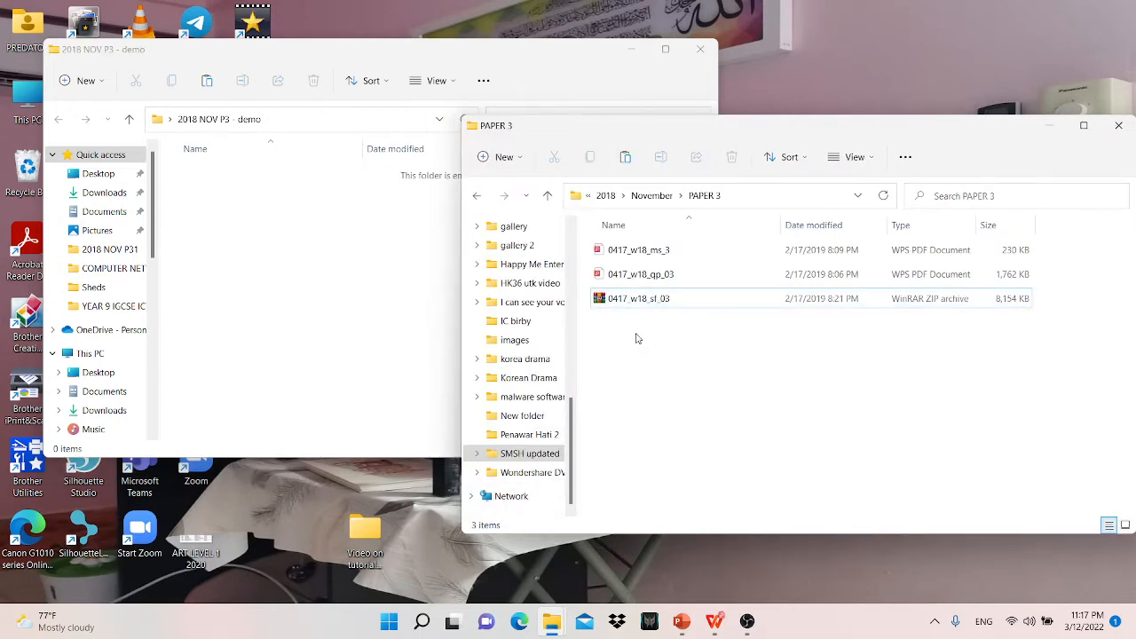
pyautogui.click(653, 299)
# - Extract n183construct.png through ssslogo.jpg from the 0417_w18_sf_03 zip into the demo folder
pyautogui.click(657, 321)
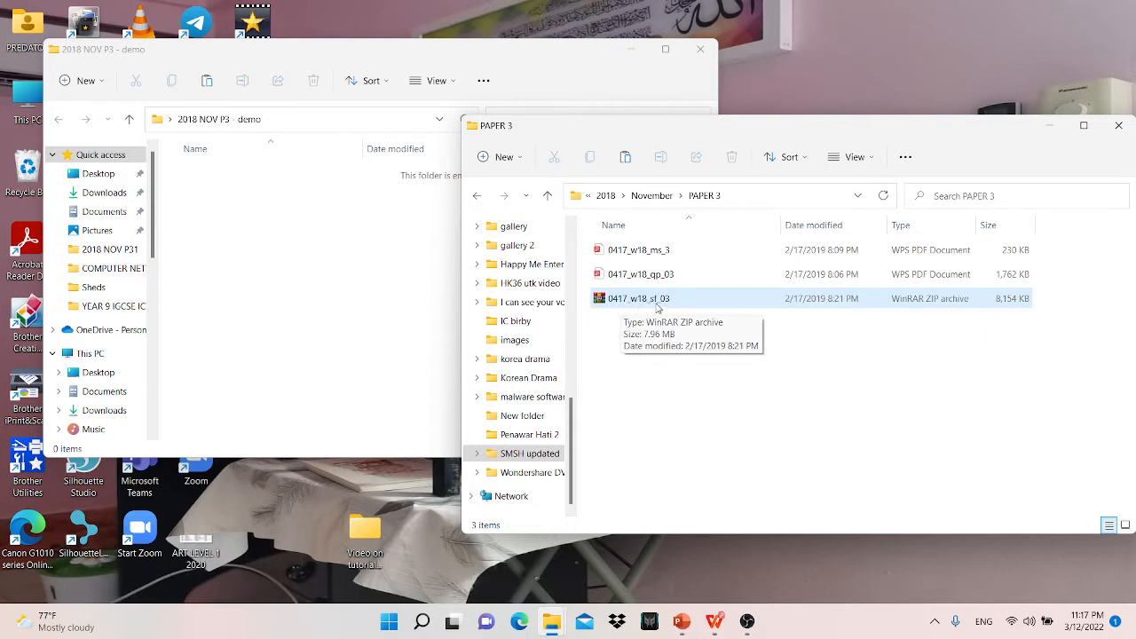
pyautogui.doubleClick(658, 304)
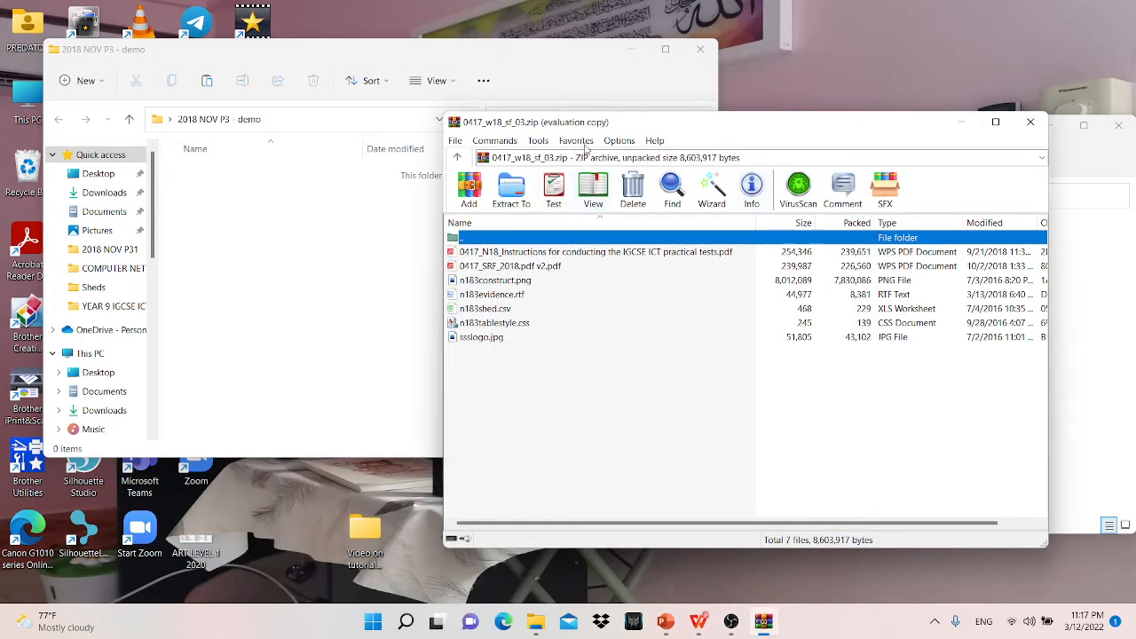
pyautogui.moveTo(644, 124); pyautogui.dragTo(707, 127)
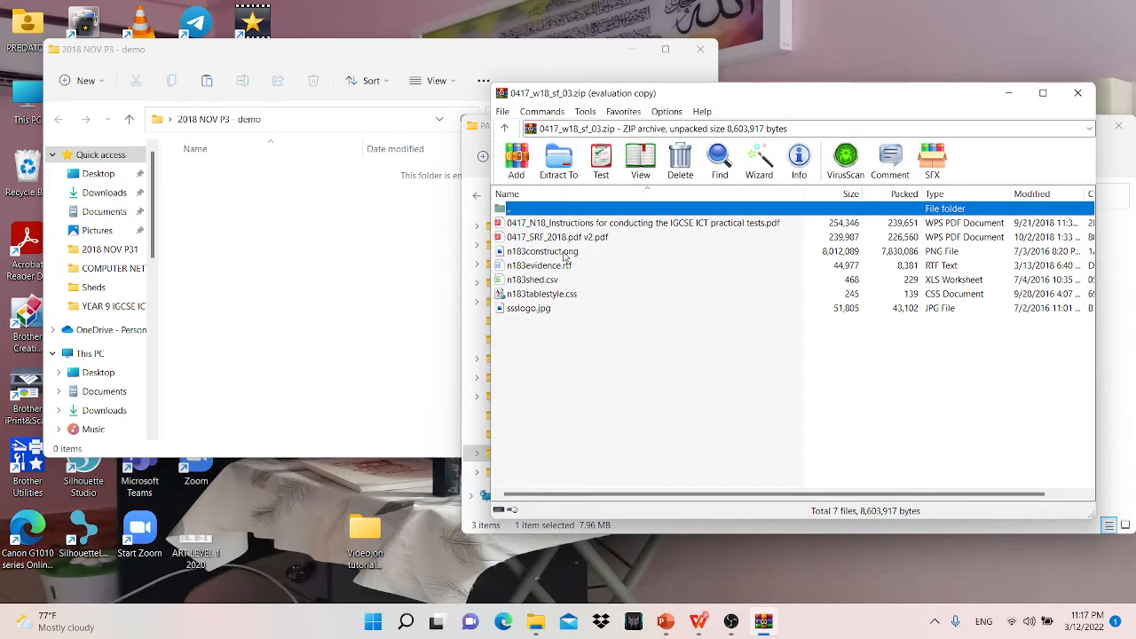
pyautogui.click(590, 238)
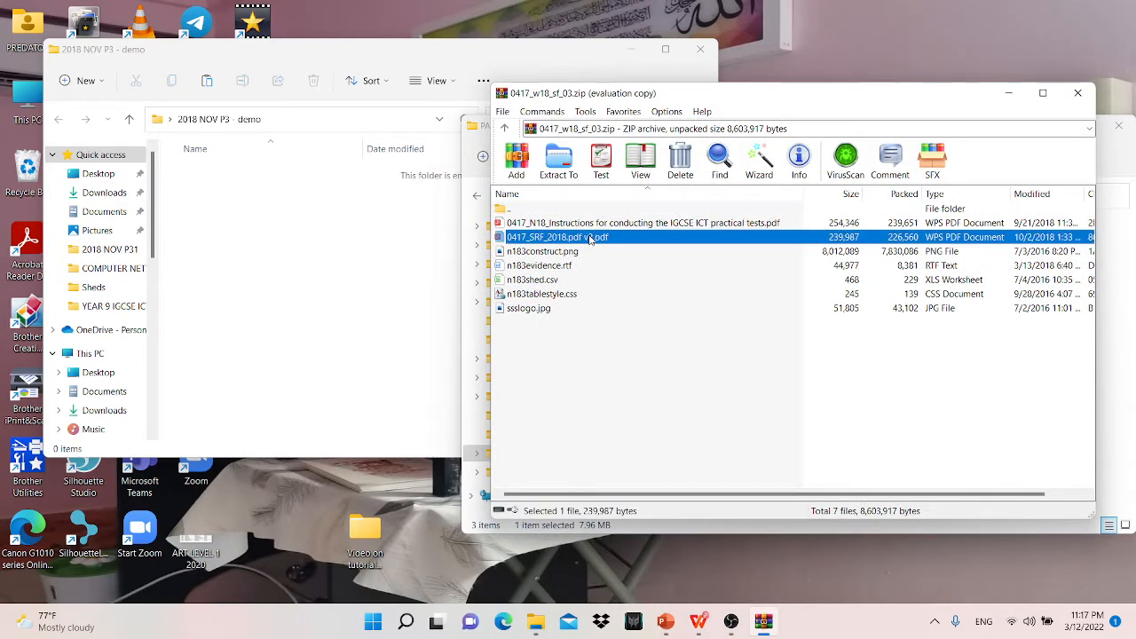
pyautogui.click(610, 223)
pyautogui.moveTo(524, 351); pyautogui.dragTo(261, 264)
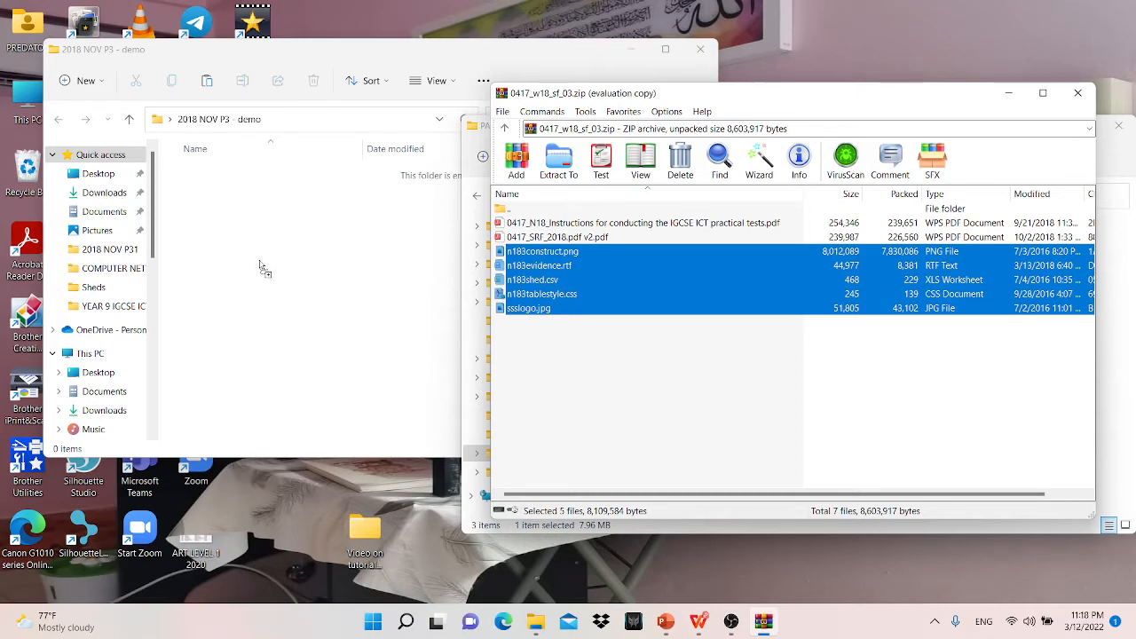
pyautogui.moveTo(259, 264)
pyautogui.mouseDown()
pyautogui.moveTo(212, 239)
pyautogui.moveTo(259, 266)
pyautogui.mouseUp()
pyautogui.click(375, 380)
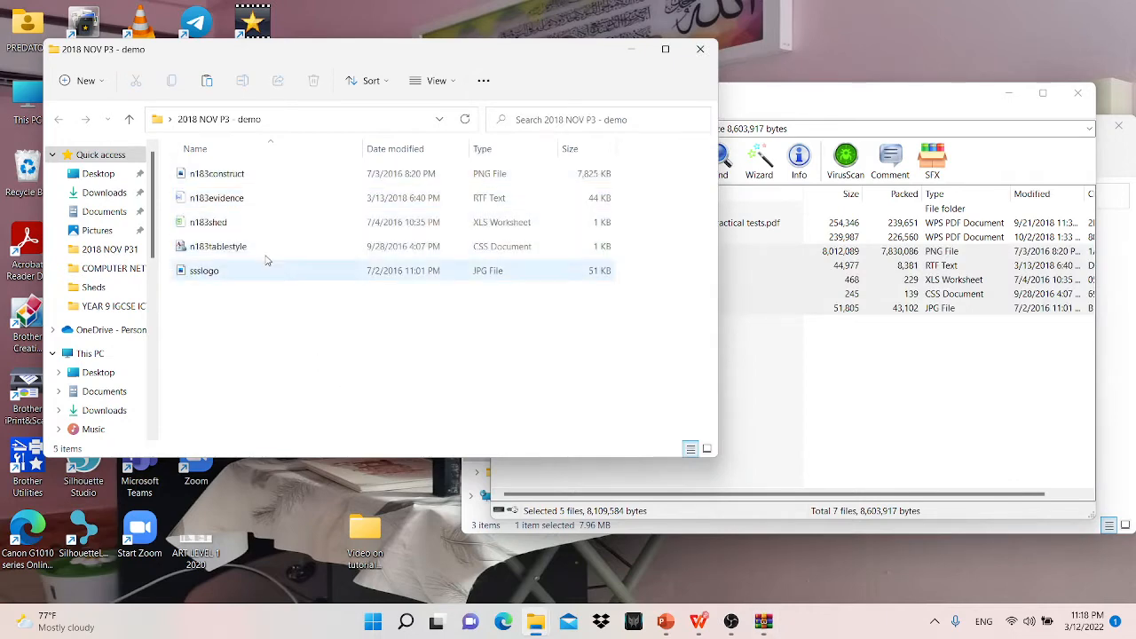
# - Close WinRAR and scroll the question paper in WPS to Task 1
pyautogui.click(1074, 94)
pyautogui.click(714, 623)
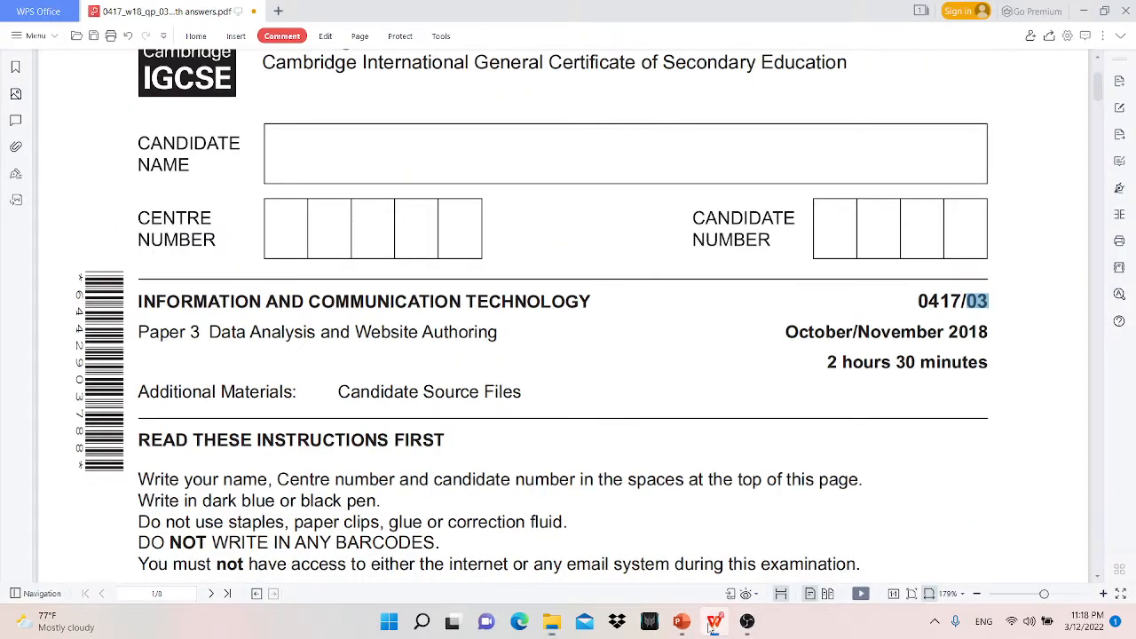
pyautogui.scroll(-5, 514, 355)
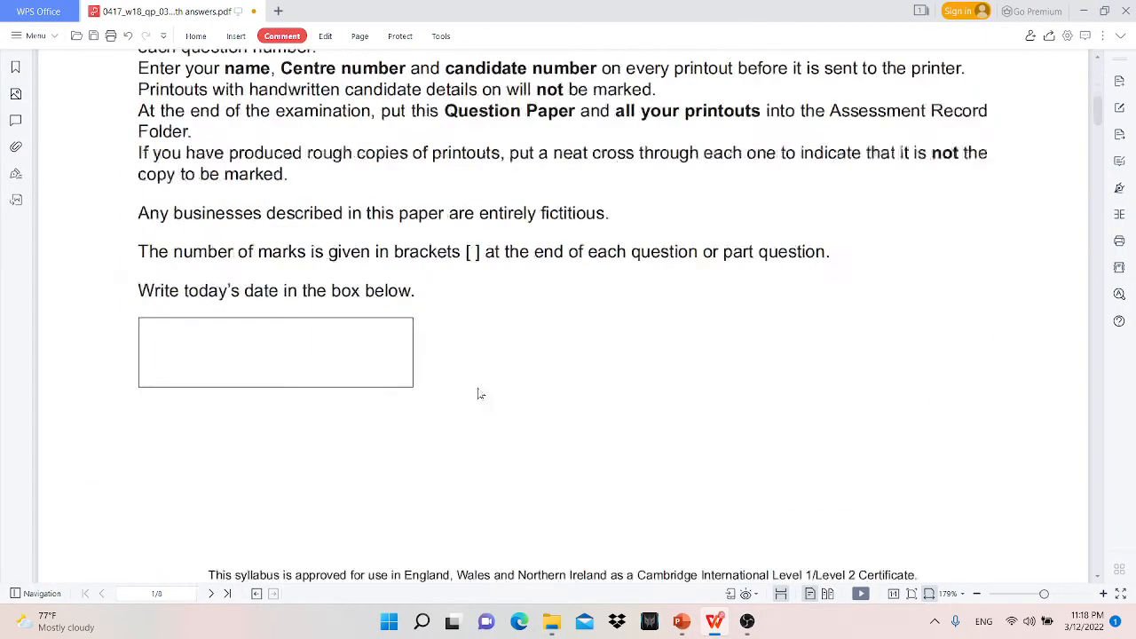
pyautogui.scroll(3, 484, 379)
pyautogui.scroll(-10, 484, 386)
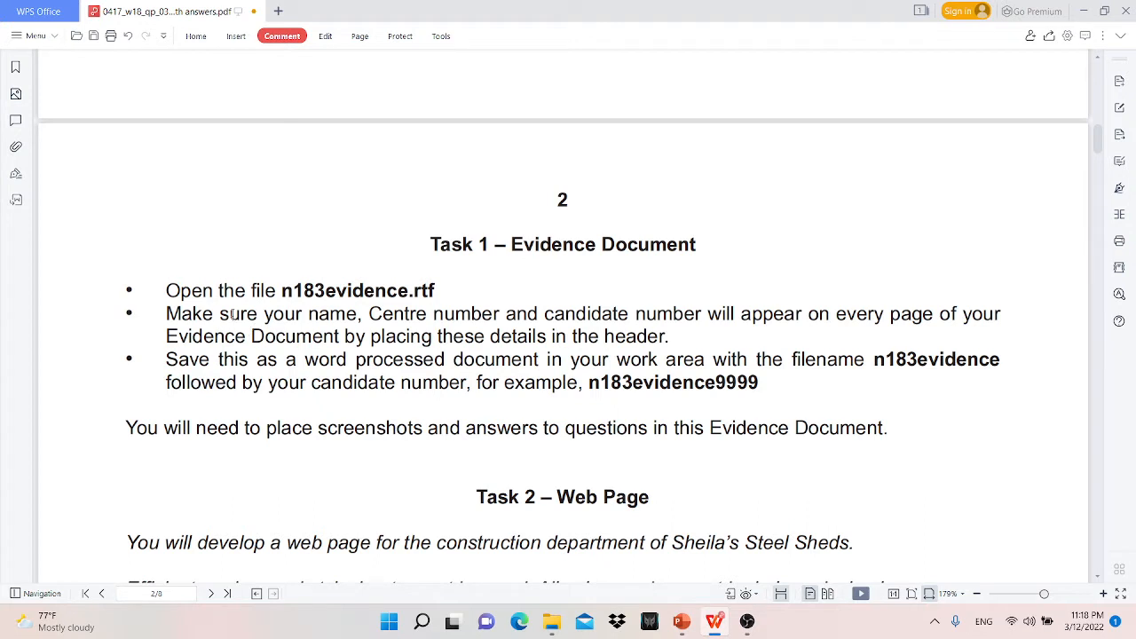
# - Mark 'name', 'candidate number' and 'header' in the Task 1 text, then minimize the paper
pyautogui.moveTo(311, 314); pyautogui.dragTo(357, 314)
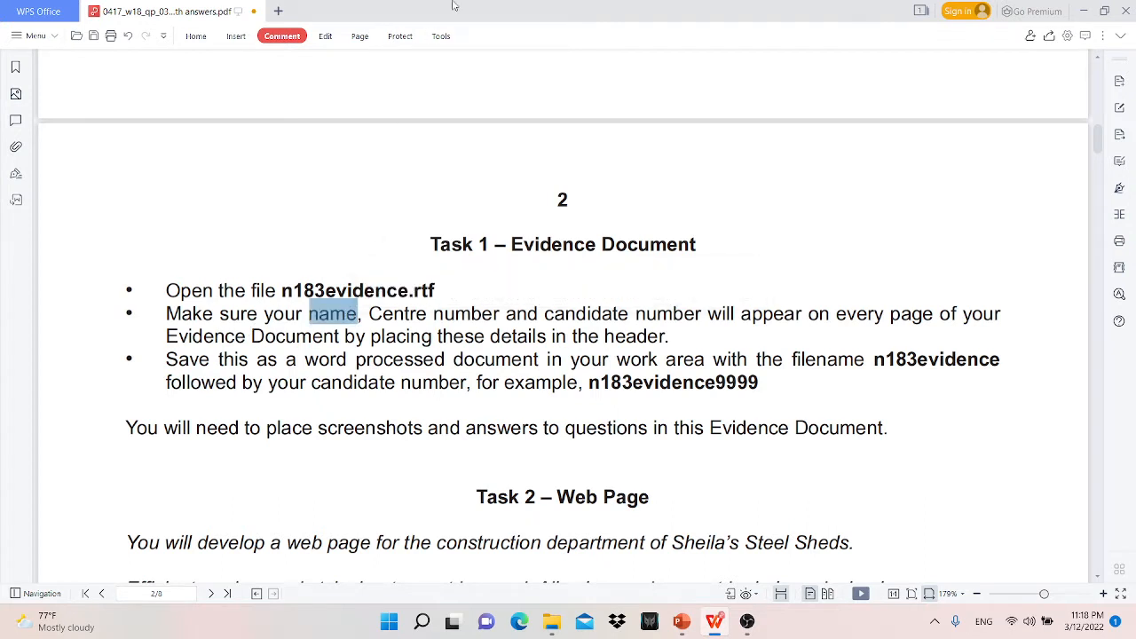
pyautogui.click(1120, 35)
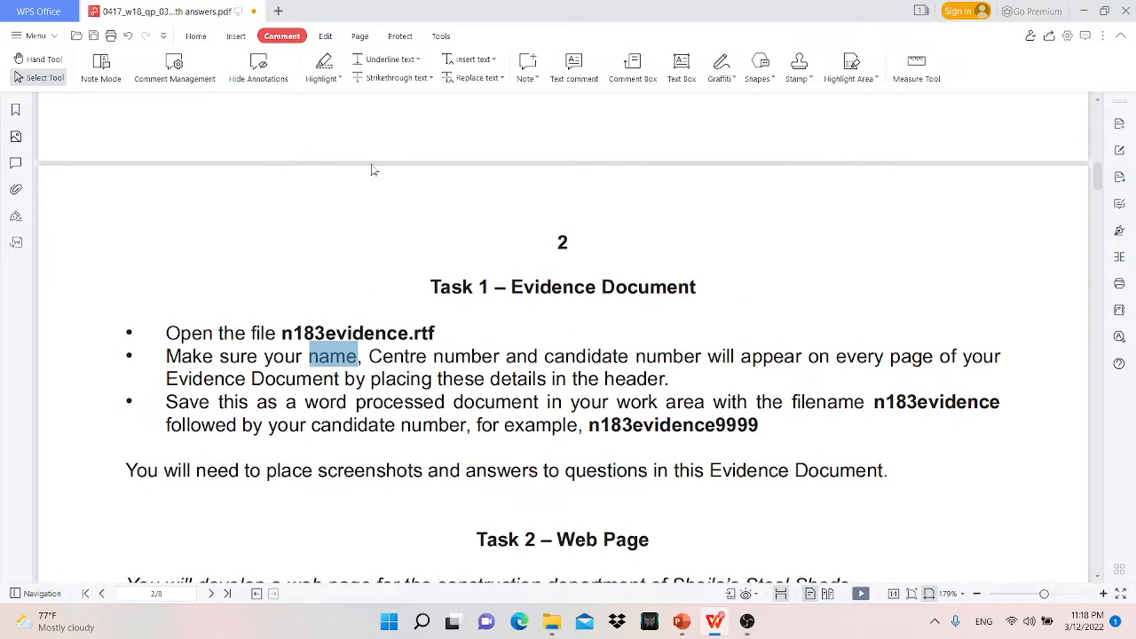
pyautogui.moveTo(370, 355); pyautogui.dragTo(699, 355)
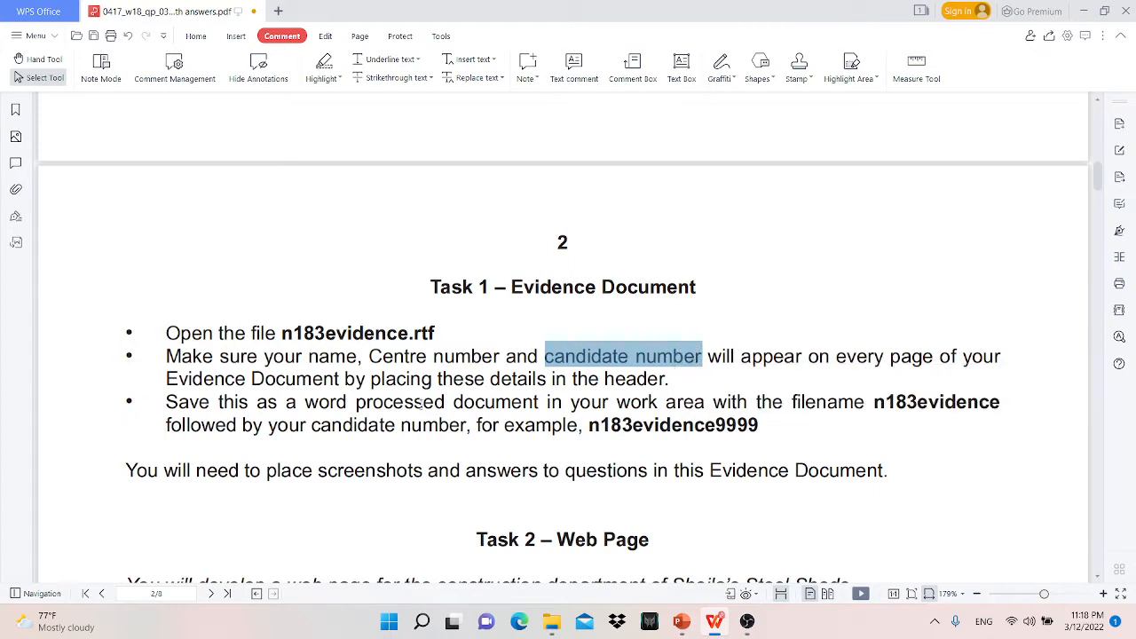
pyautogui.moveTo(608, 379); pyautogui.dragTo(667, 379)
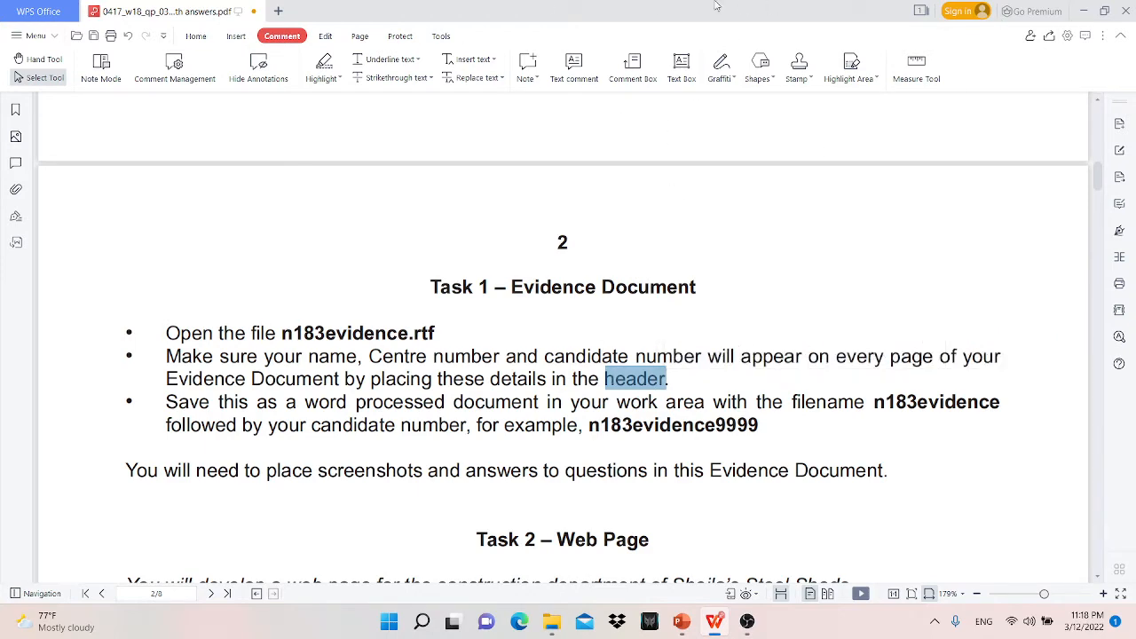
pyautogui.click(1083, 11)
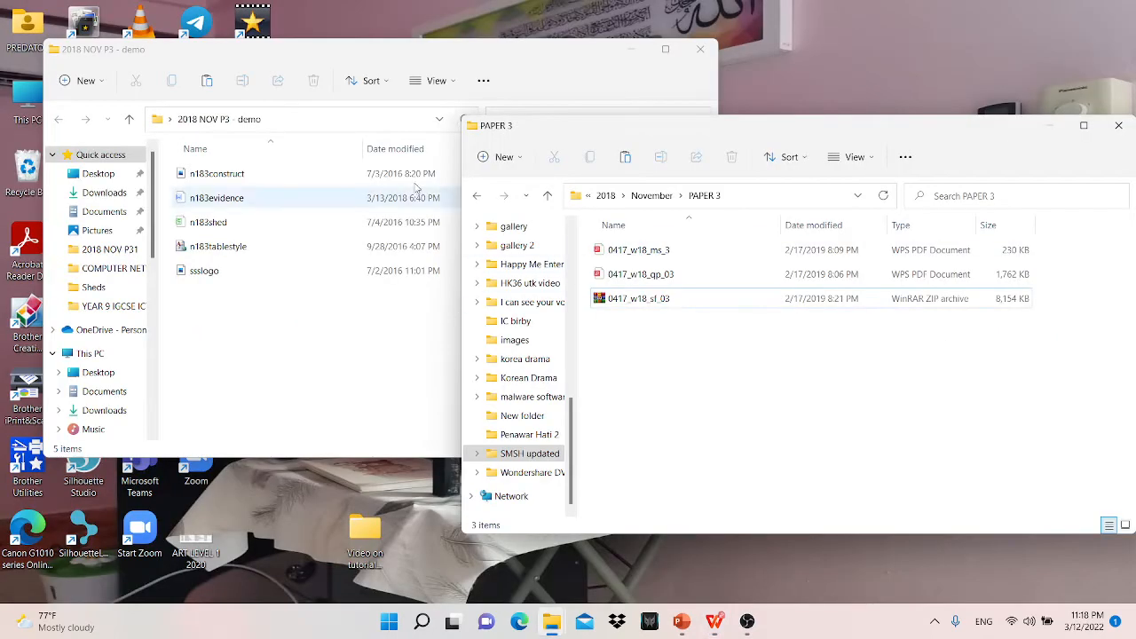
# - Open n183evidence from the demo folder in WPS, then close it
pyautogui.click(348, 380)
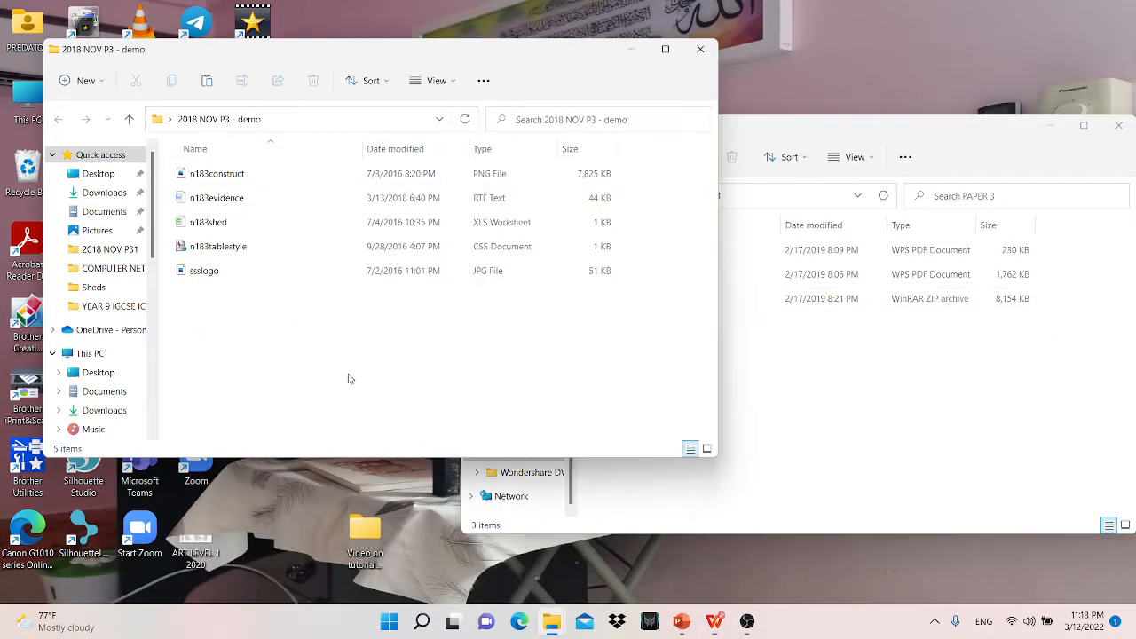
pyautogui.click(210, 202)
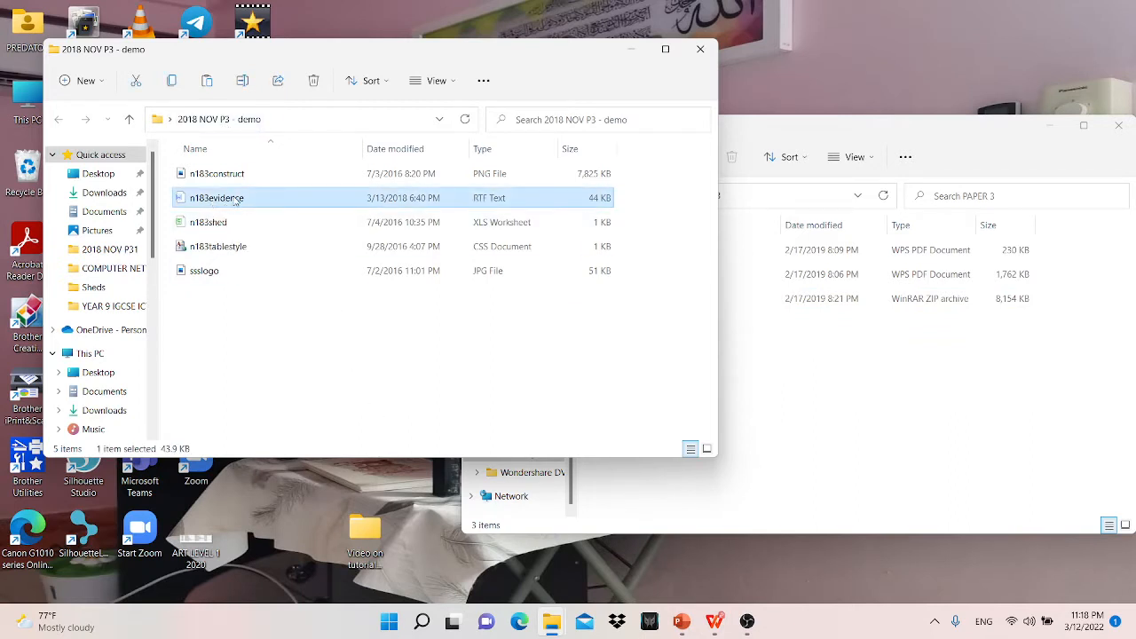
pyautogui.doubleClick(235, 200)
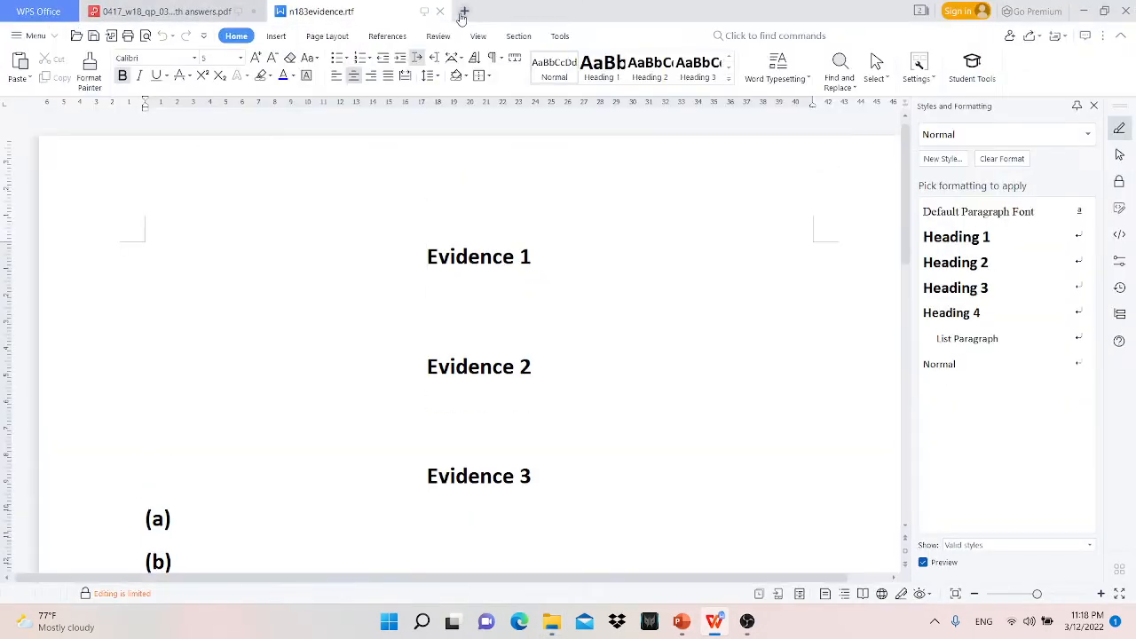
pyautogui.click(440, 11)
# - Open n183evidence in Microsoft Word instead, using Open with
pyautogui.click(1083, 11)
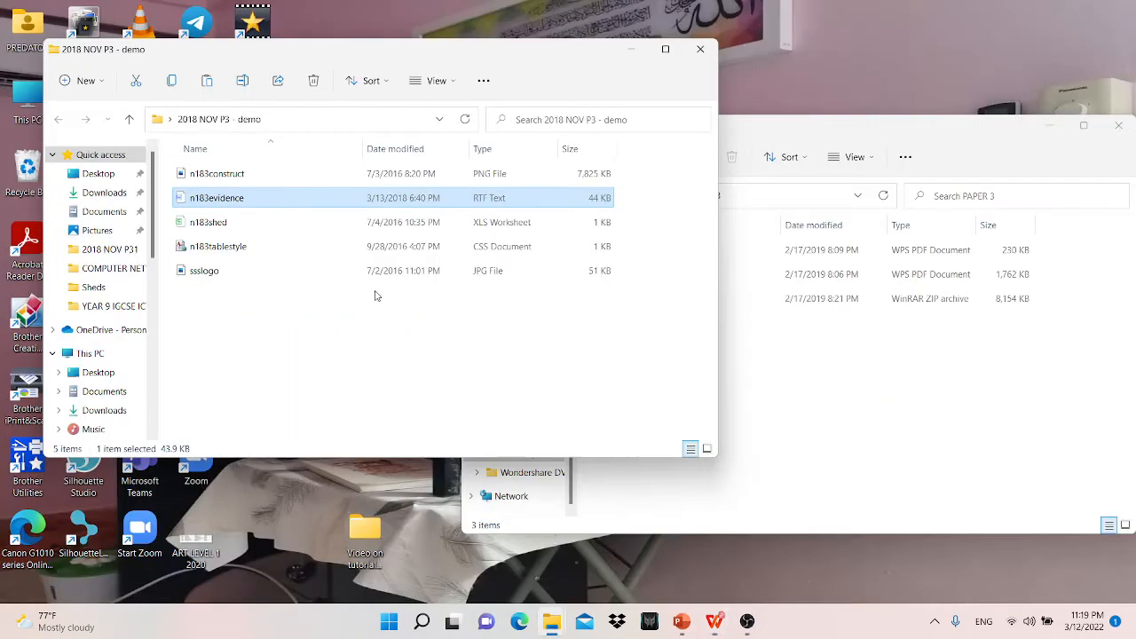
pyautogui.rightClick(243, 203)
pyautogui.moveTo(390, 271)
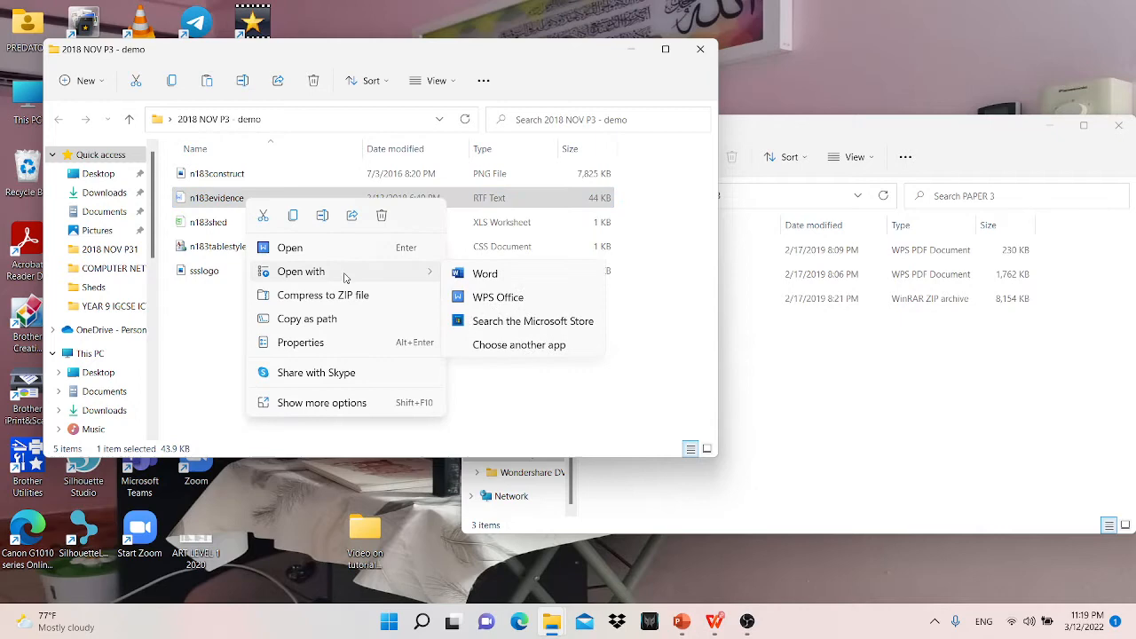
pyautogui.click(485, 274)
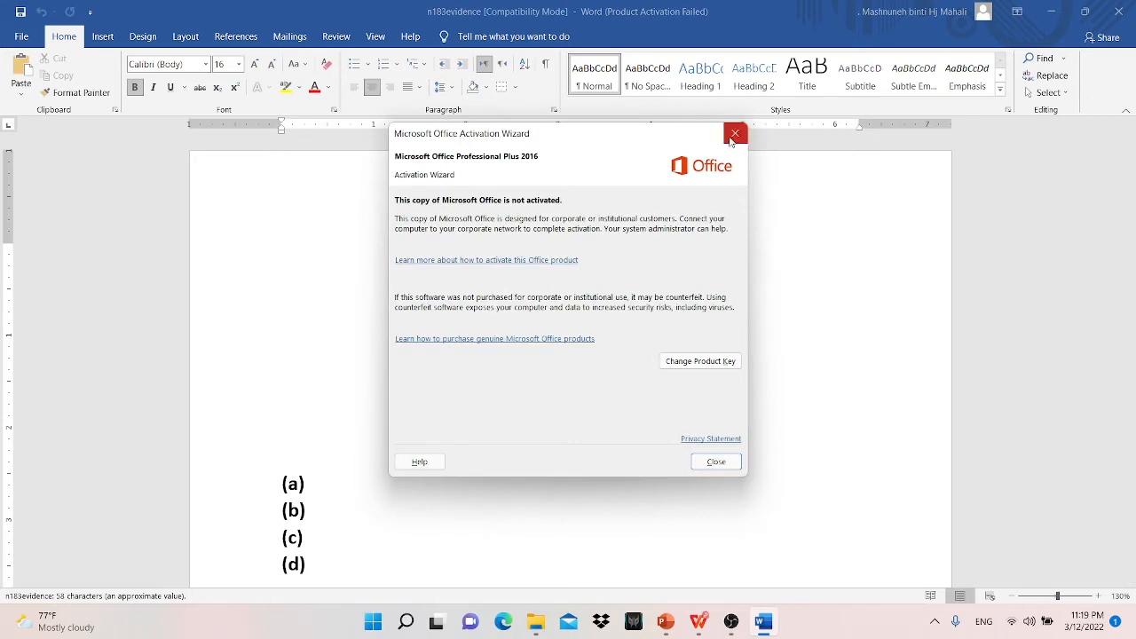
# - Add a blank header holding the candidate's name, centre and candidate numbers in capitals
pyautogui.click(736, 135)
pyautogui.click(105, 40)
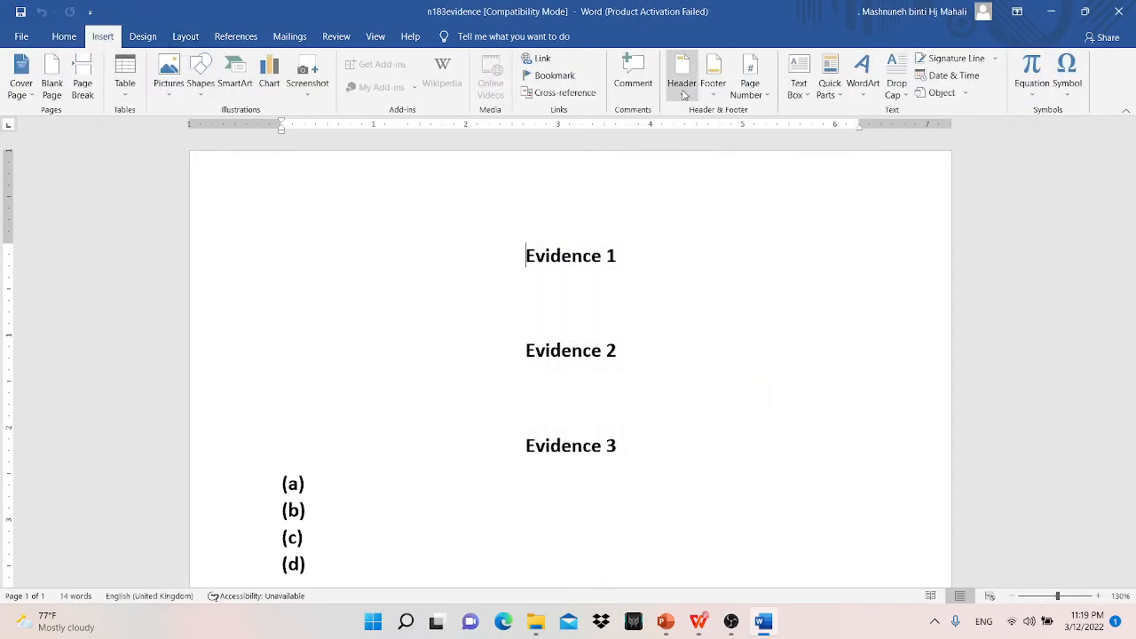
pyautogui.click(683, 92)
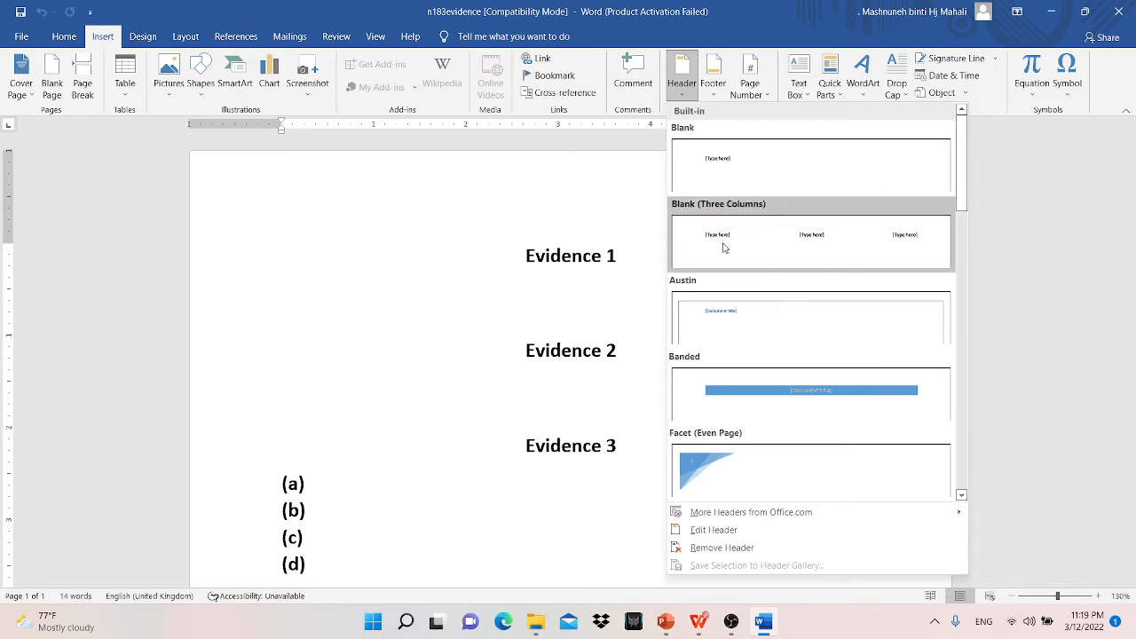
pyautogui.click(730, 170)
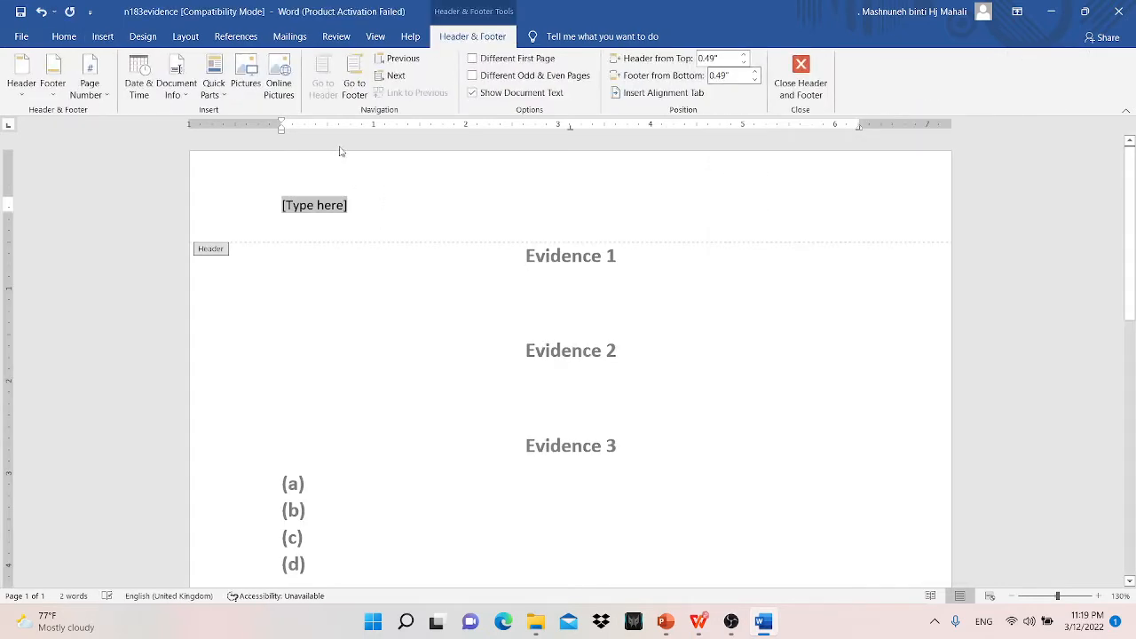
pyautogui.press('capslock')
pyautogui.write('BIRBY NA')
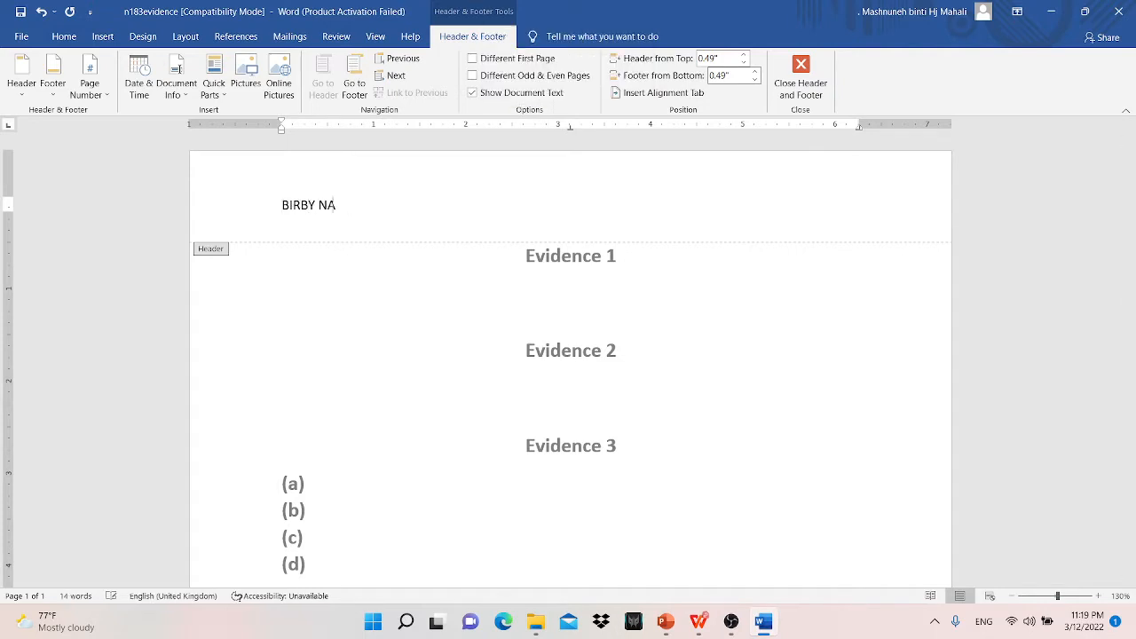
pyautogui.write('NAKO BN113 1234')
pyautogui.click(800, 75)
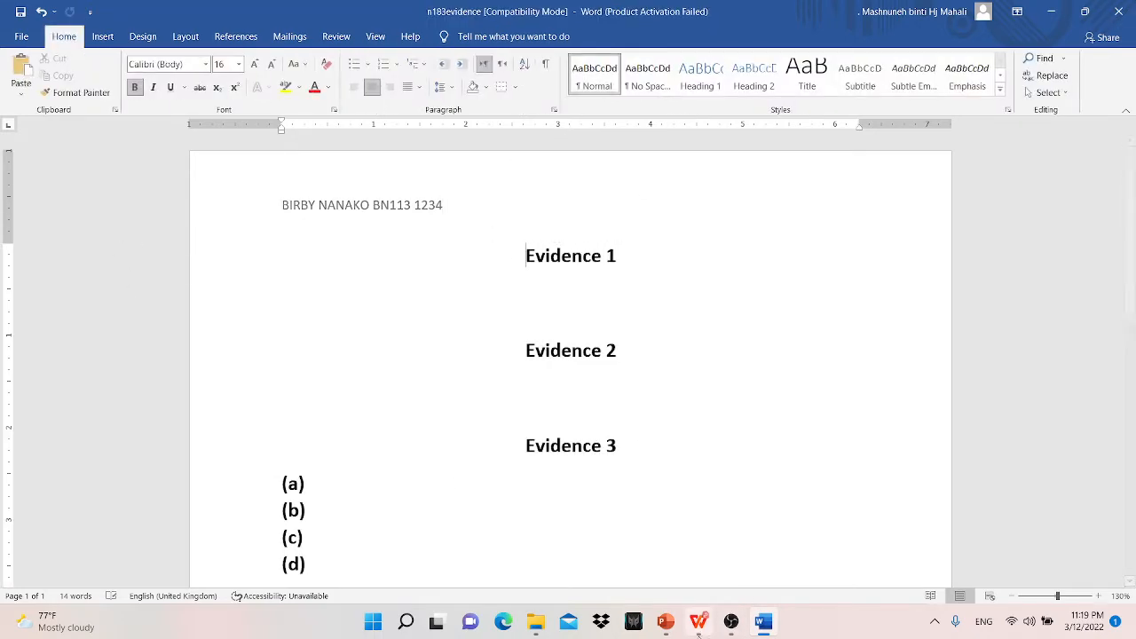
# - Switch back to the question paper in WPS
pyautogui.click(666, 625)
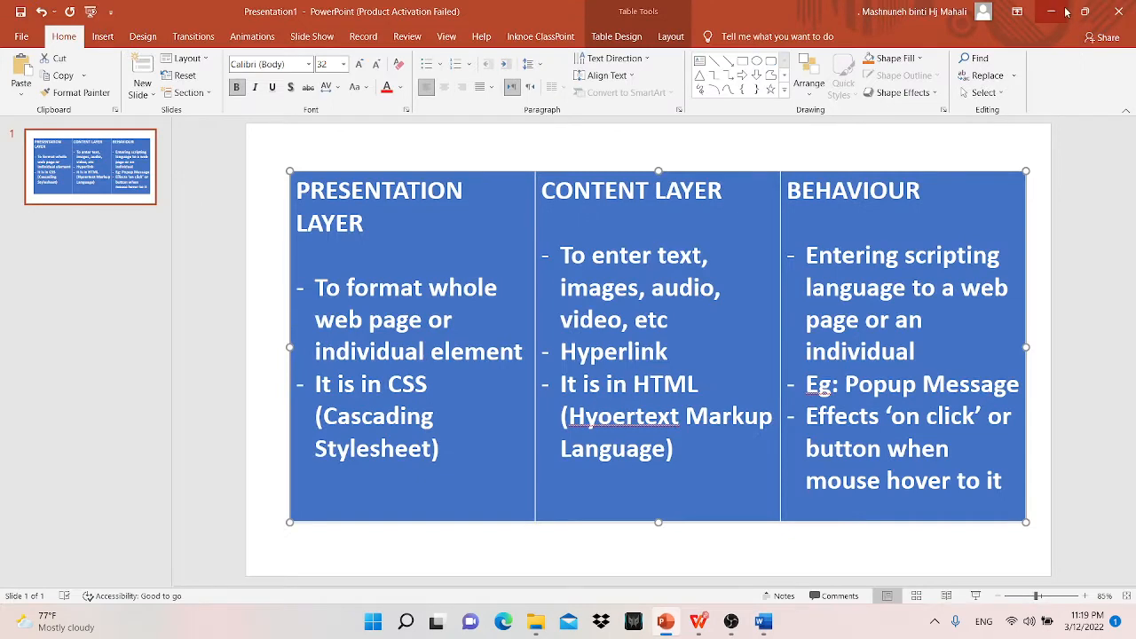
pyautogui.click(1052, 12)
pyautogui.click(710, 622)
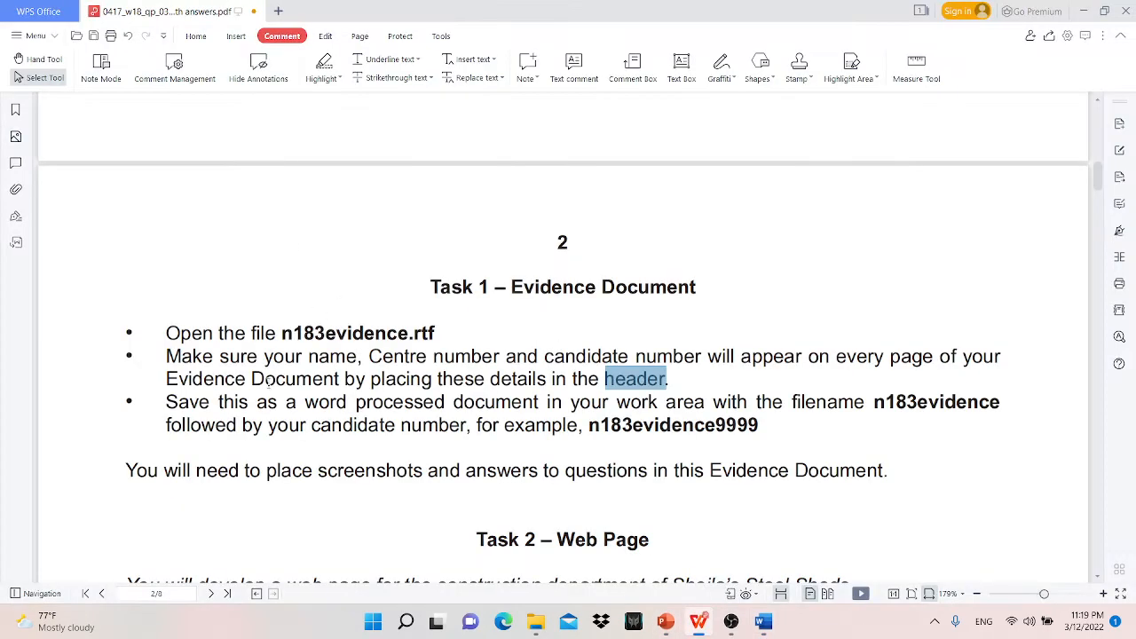
# - Find the n183evidence save-as filename in the question paper, then return to Word
pyautogui.scroll(-3, 414, 411)
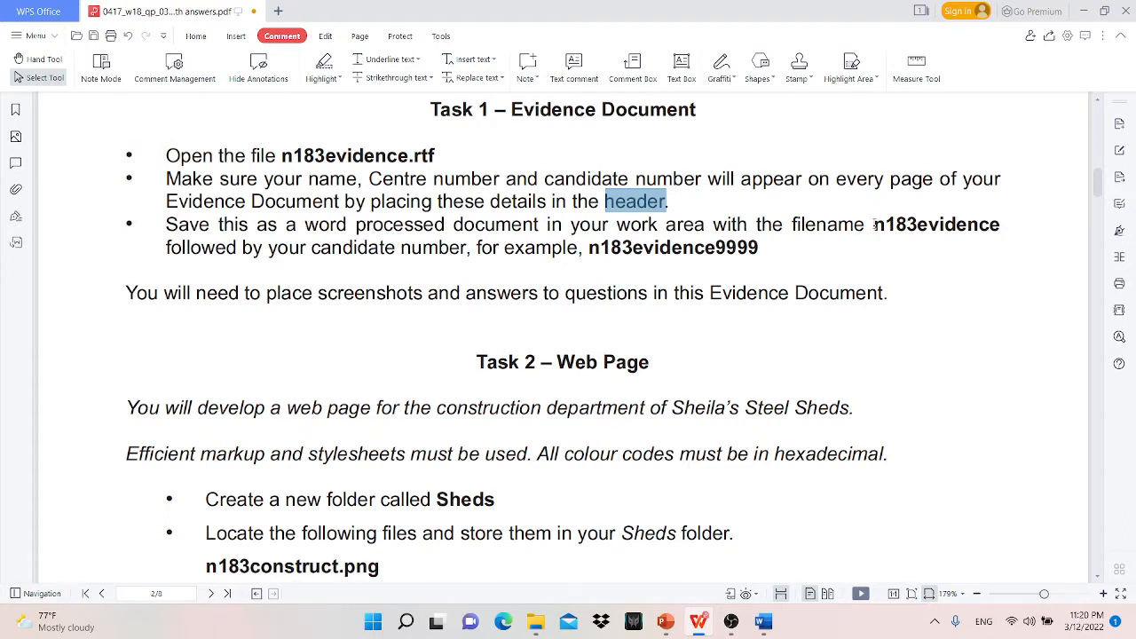
pyautogui.moveTo(875, 225); pyautogui.dragTo(994, 229)
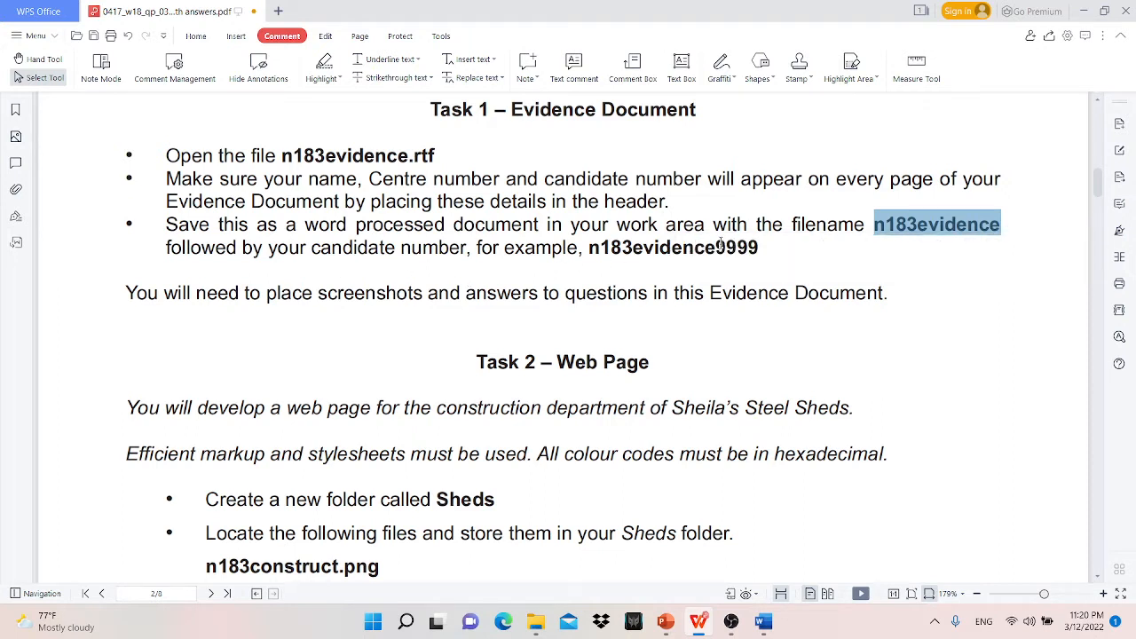
pyautogui.click(1083, 10)
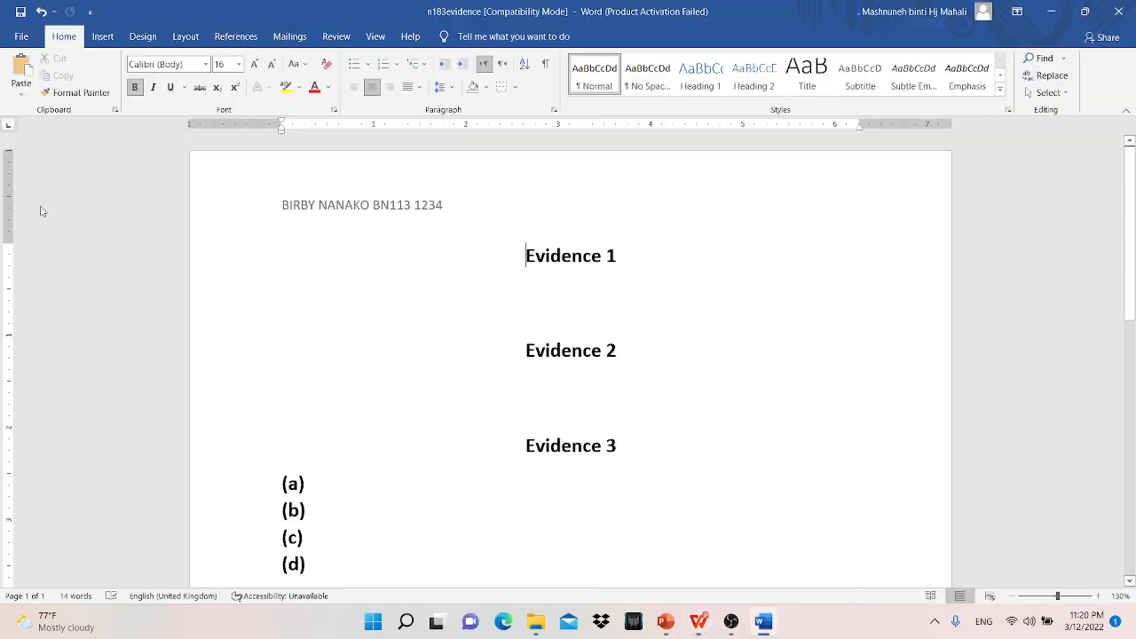
# - Save the evidence as a Word Document named n183evidence plus the candidate number, accepting the format upgrade
pyautogui.click(22, 37)
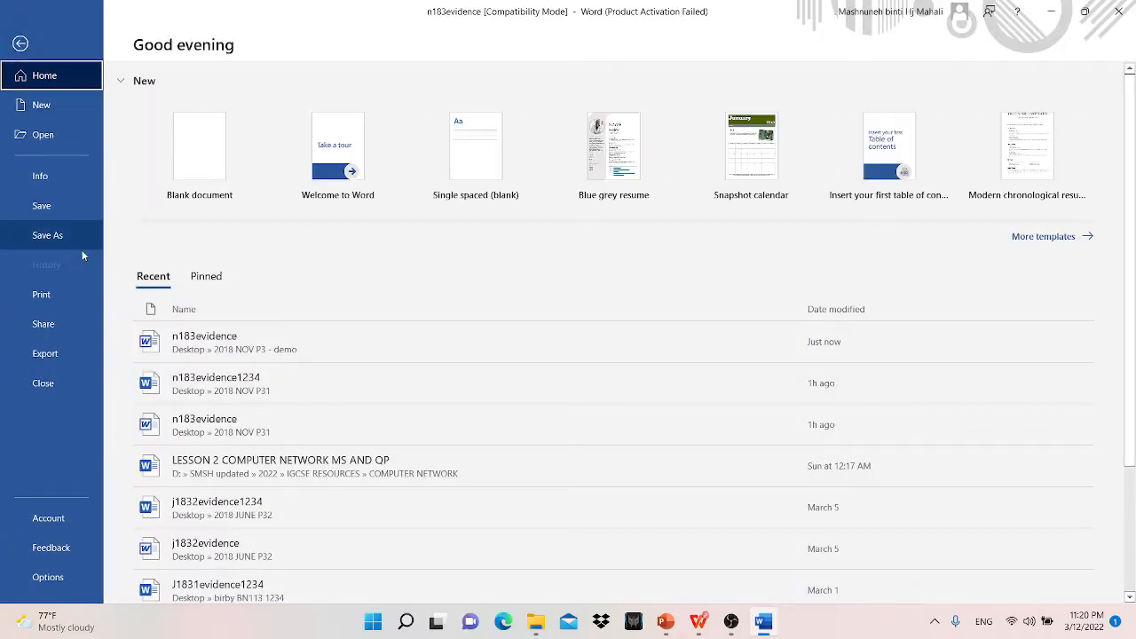
pyautogui.click(84, 238)
pyautogui.click(346, 306)
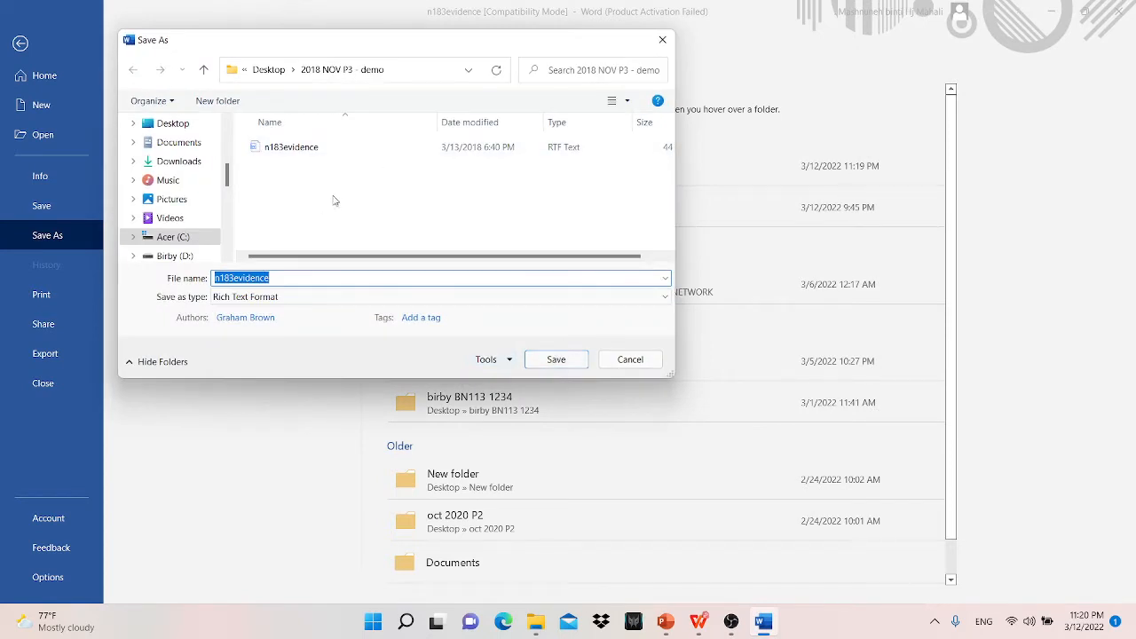
pyautogui.click(297, 299)
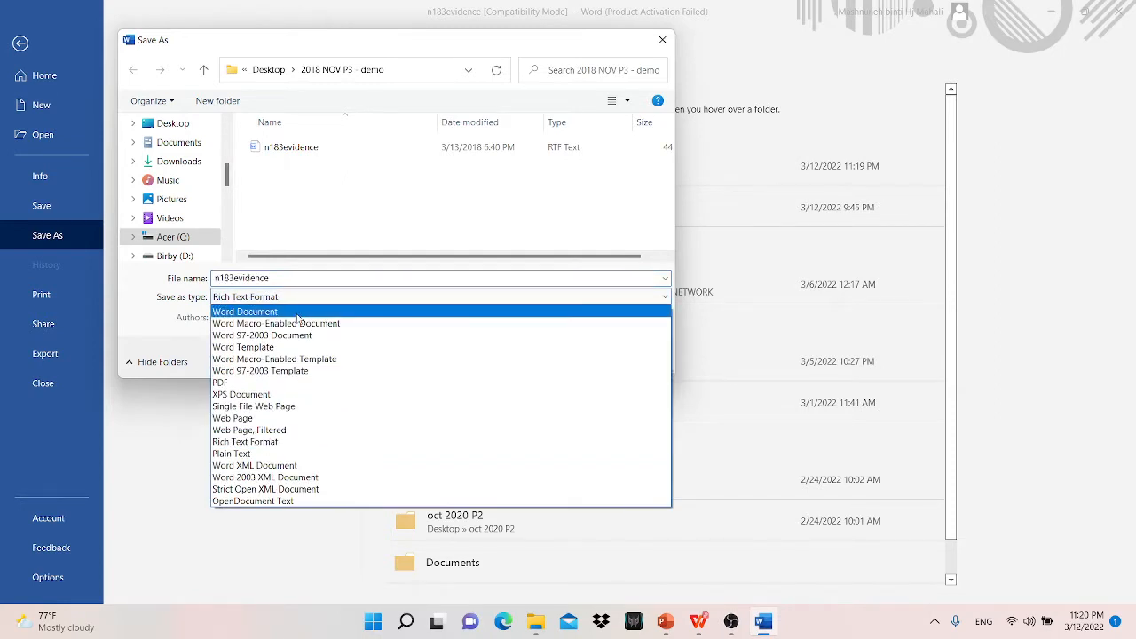
pyautogui.click(298, 315)
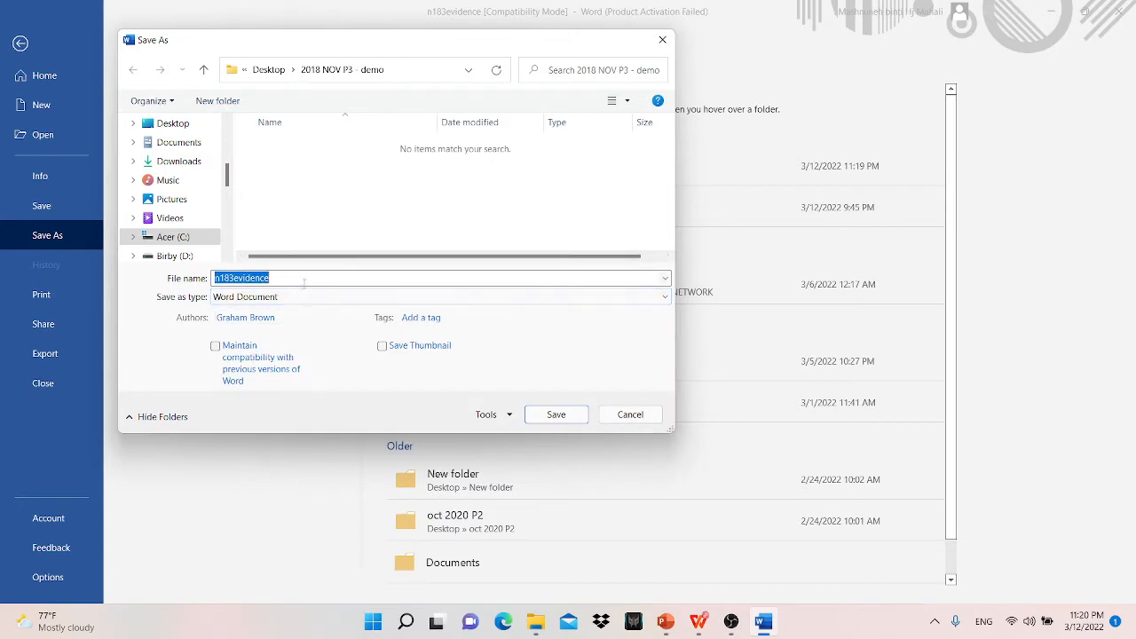
pyautogui.click(313, 282)
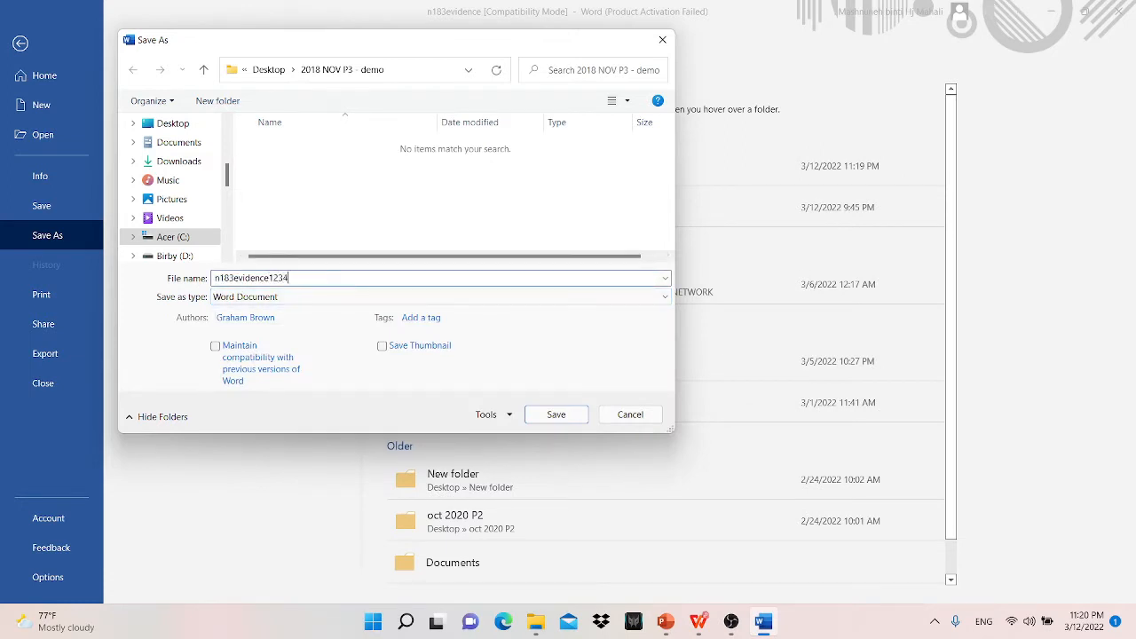
pyautogui.click(560, 416)
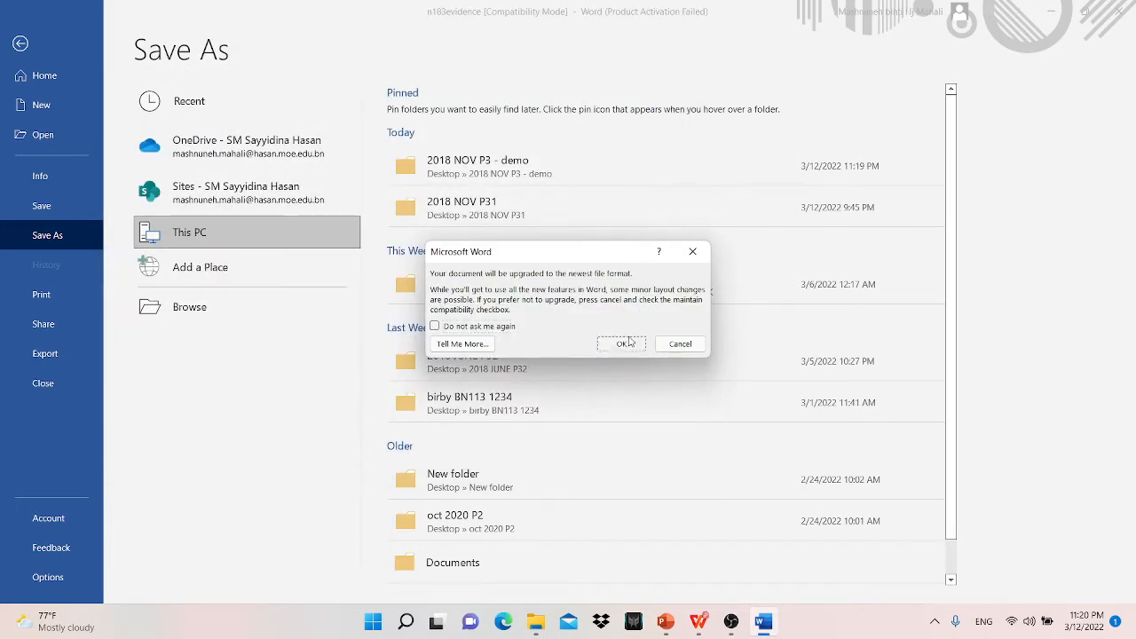
pyautogui.click(621, 344)
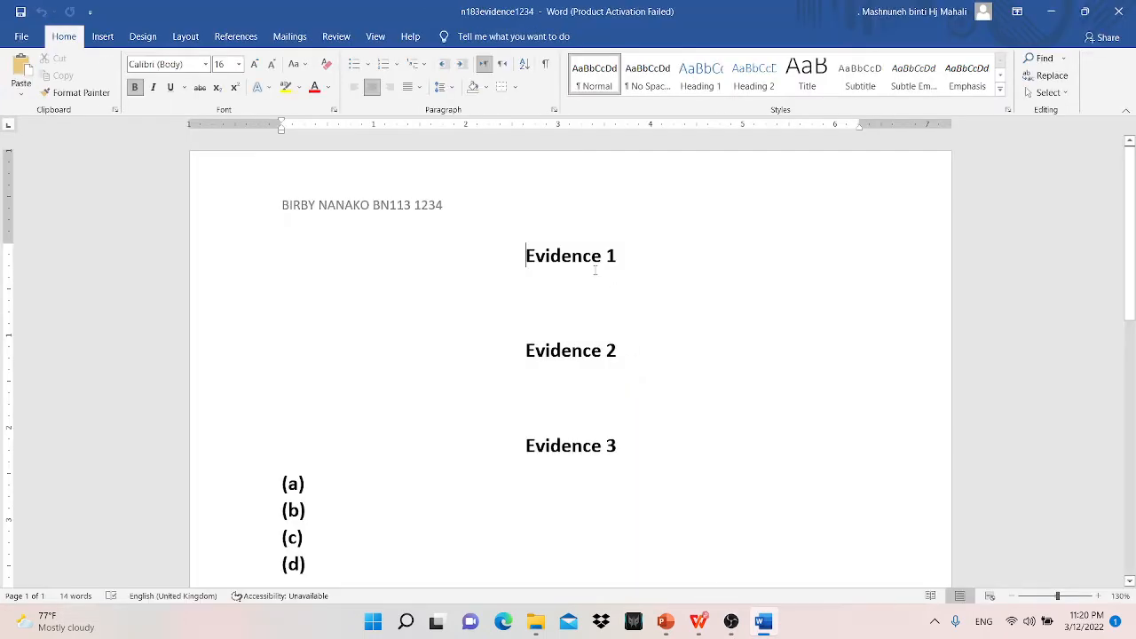
# - Minimize Word to confirm the n183evidence DOCX is listed in the demo folder
pyautogui.click(1050, 20)
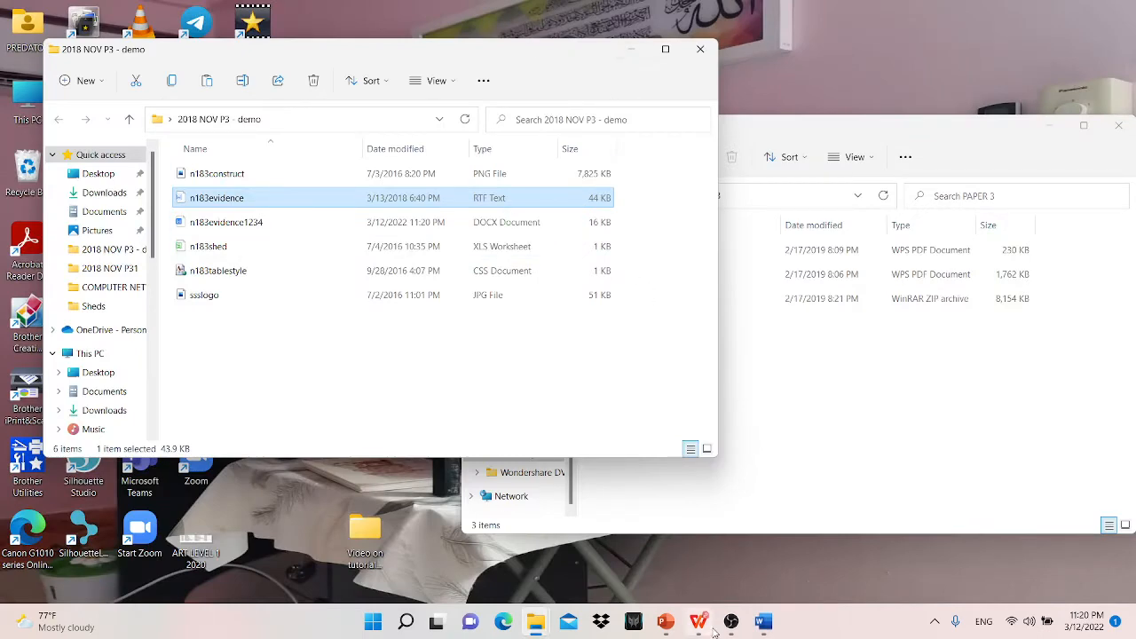
pyautogui.moveTo(706, 629)
pyautogui.click(697, 543)
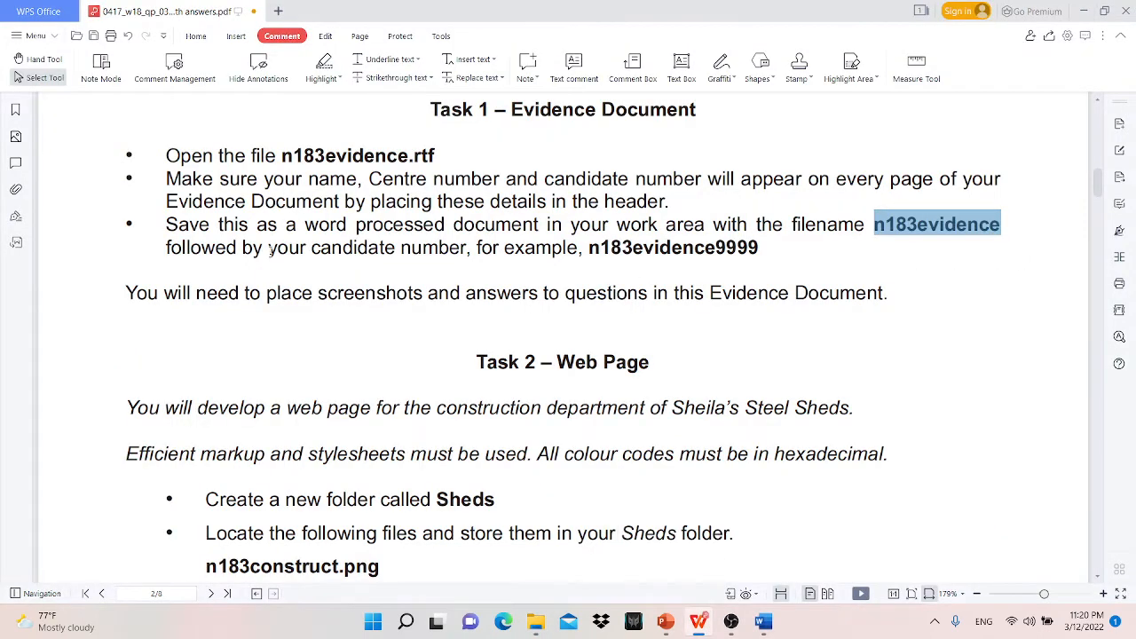
# - Highlight the three Task 1 bullets green in the question paper
pyautogui.scroll(-2, 353, 312)
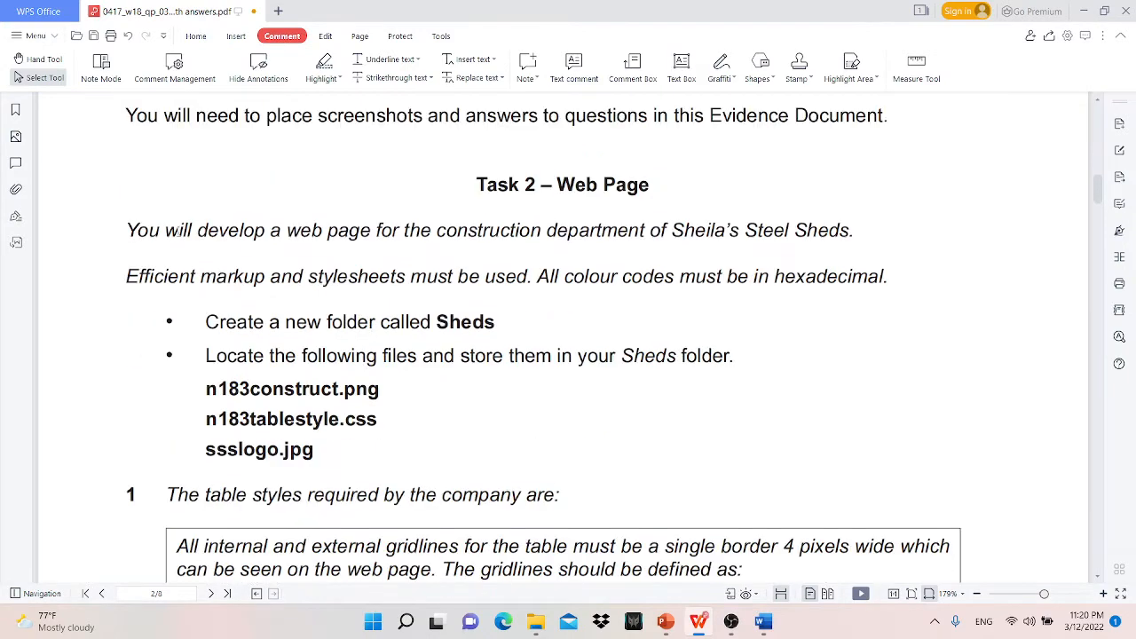
pyautogui.scroll(4, 158, 293)
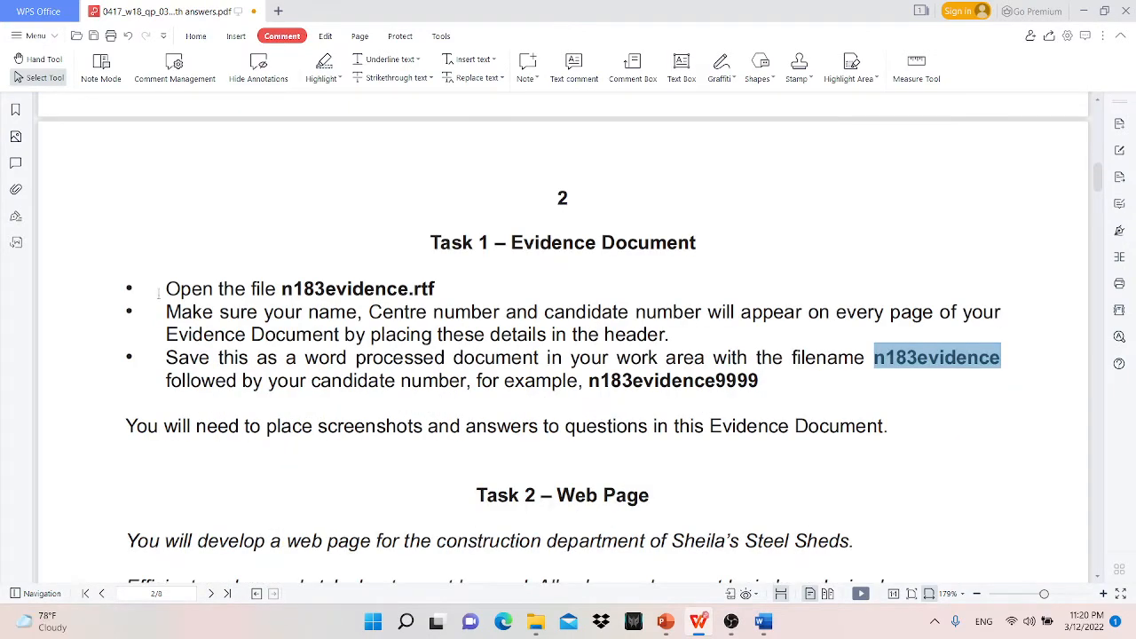
pyautogui.moveTo(160, 293); pyautogui.dragTo(759, 384)
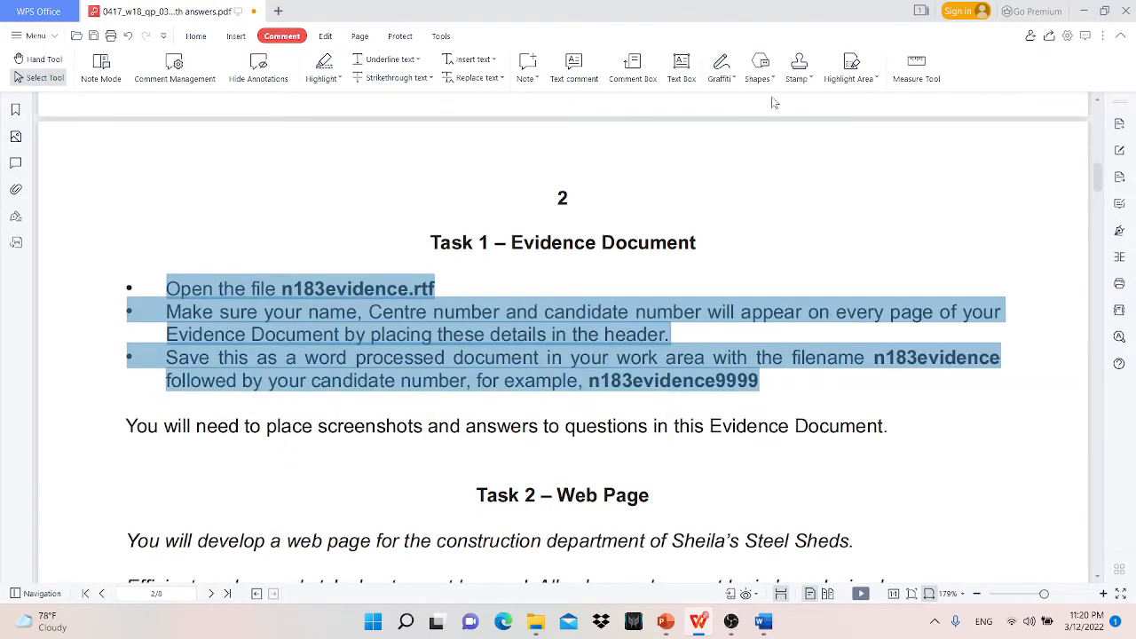
pyautogui.click(324, 62)
pyautogui.scroll(-2, 422, 337)
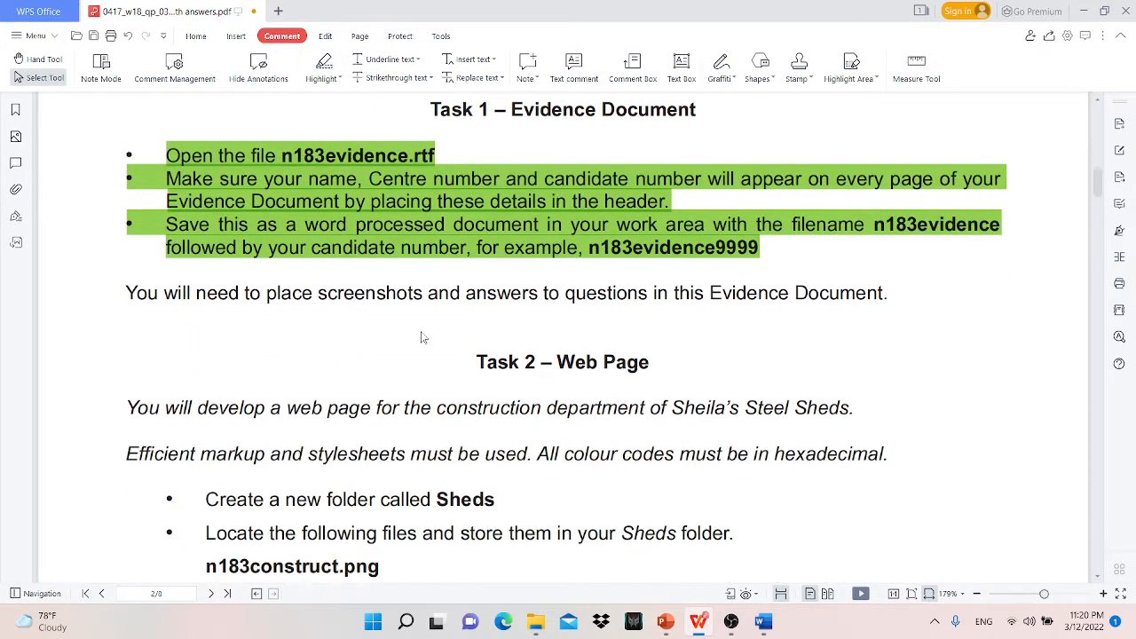
# - Scroll to Task 2 and mark 'Web Page' in the heading and 'Sheds' in the folder instruction
pyautogui.scroll(-3, 422, 337)
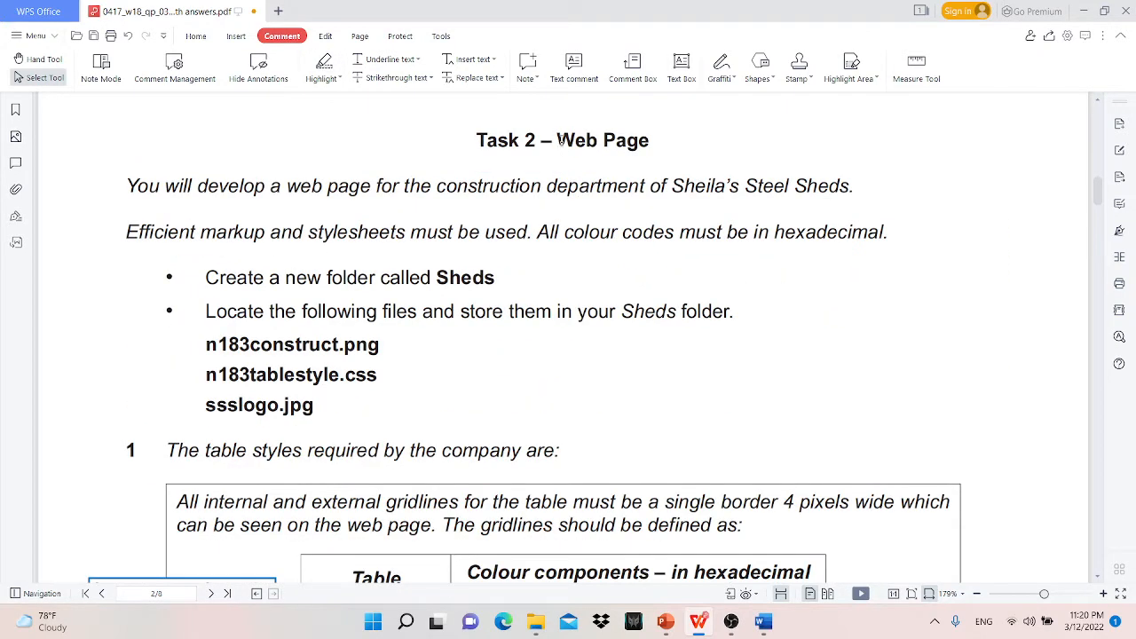
pyautogui.moveTo(558, 140); pyautogui.dragTo(650, 142)
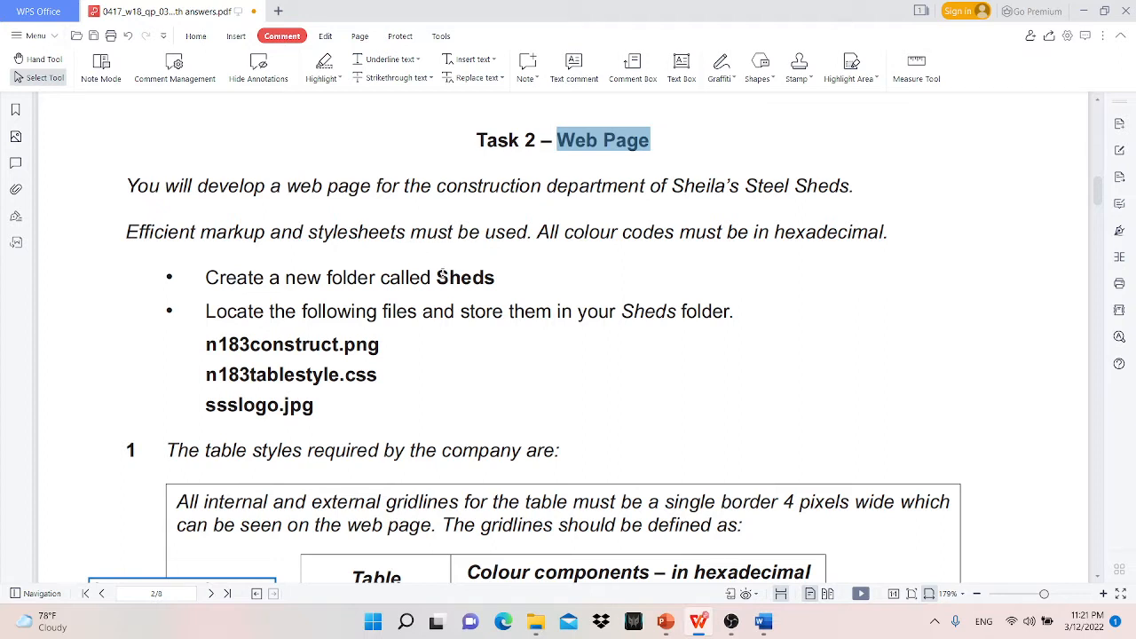
pyautogui.moveTo(441, 276); pyautogui.dragTo(495, 277)
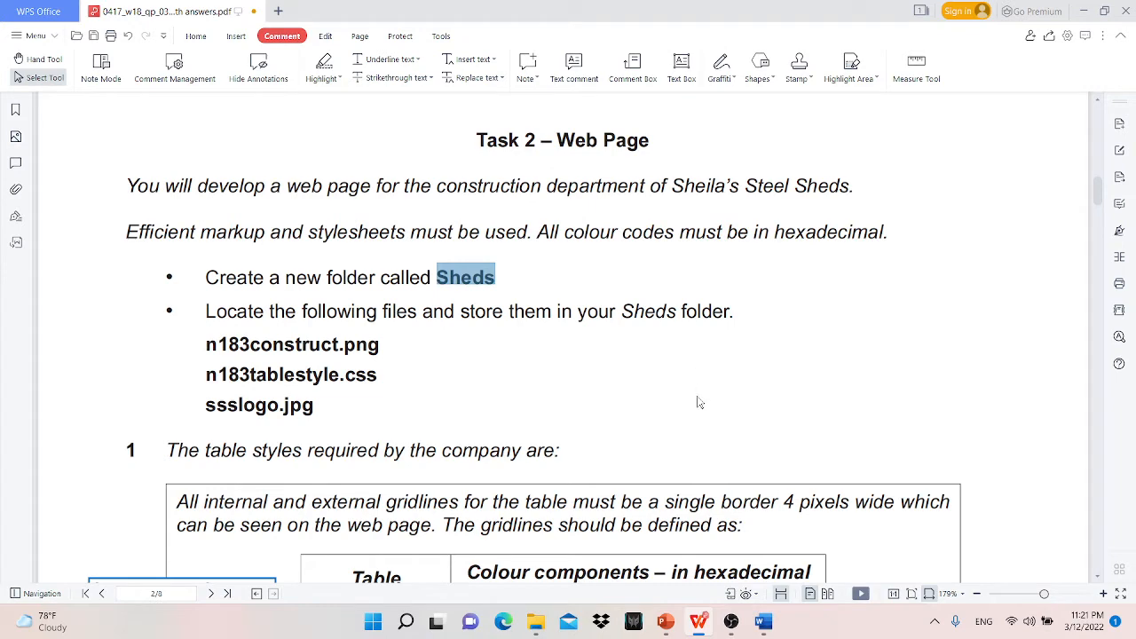
# - Create a new empty folder named Sheds inside 2018 NOV P3 - demo
pyautogui.click(1086, 12)
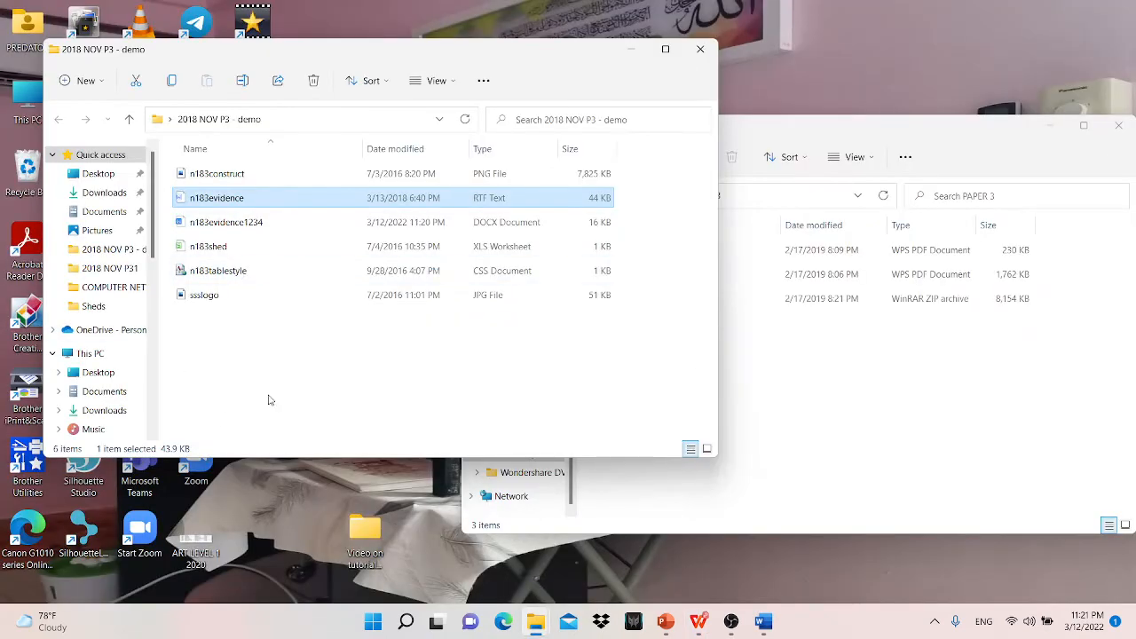
pyautogui.rightClick(272, 187)
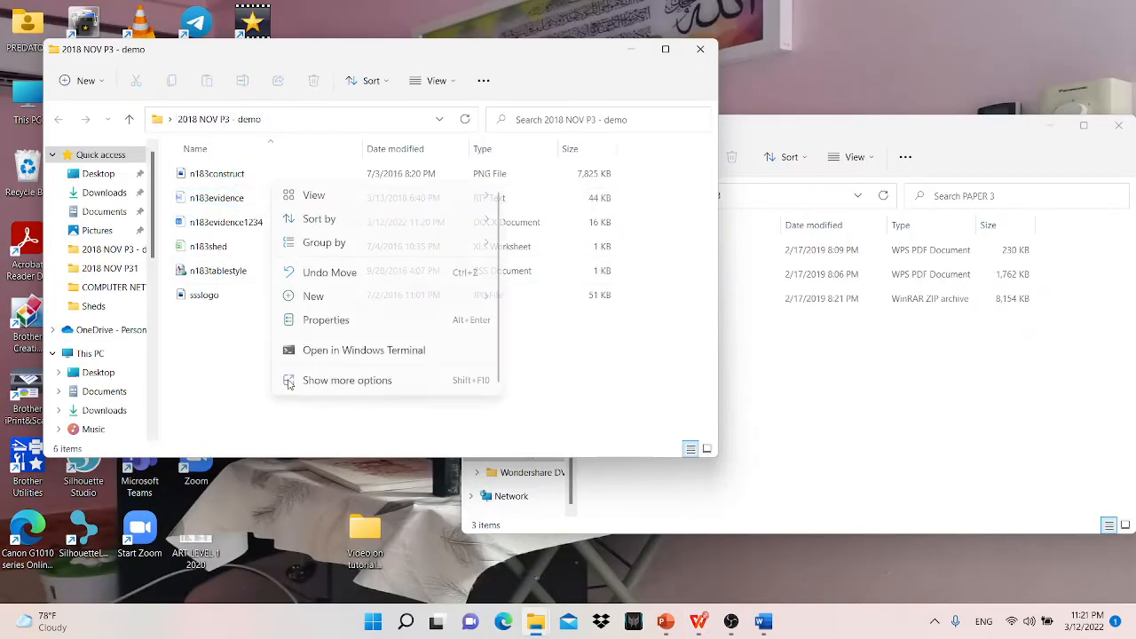
pyautogui.moveTo(406, 298)
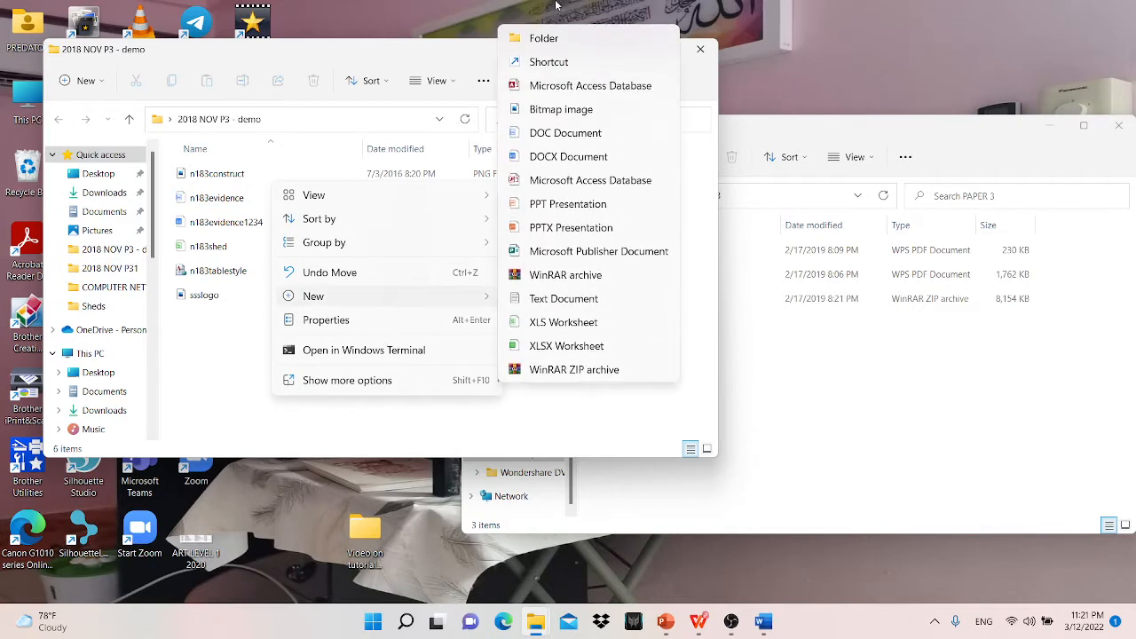
pyautogui.click(568, 41)
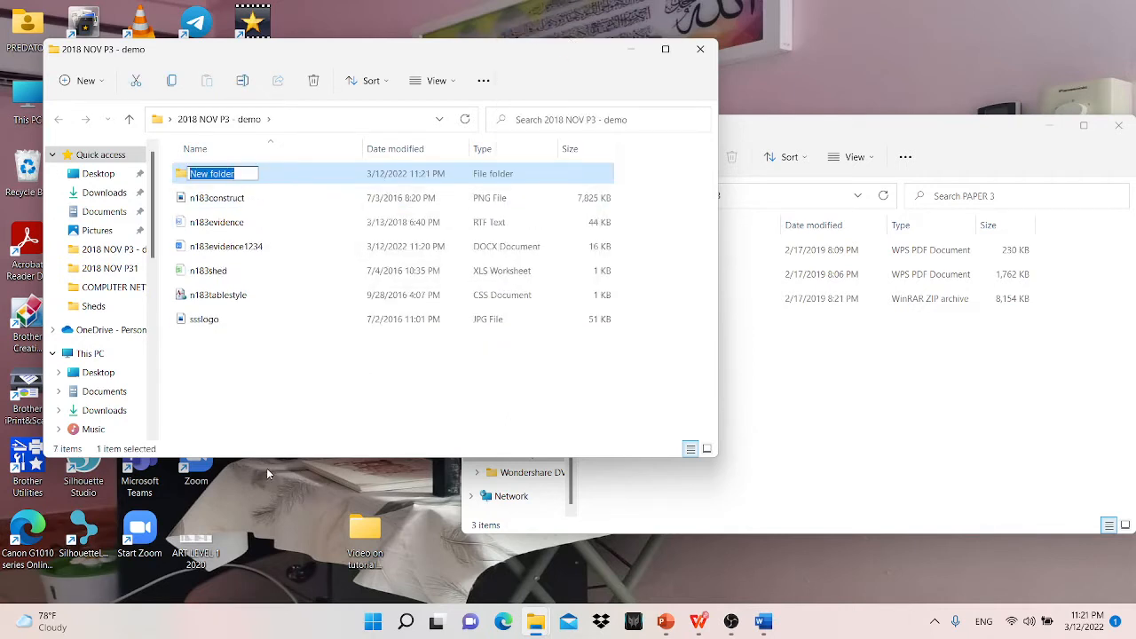
pyautogui.write('Sheds')
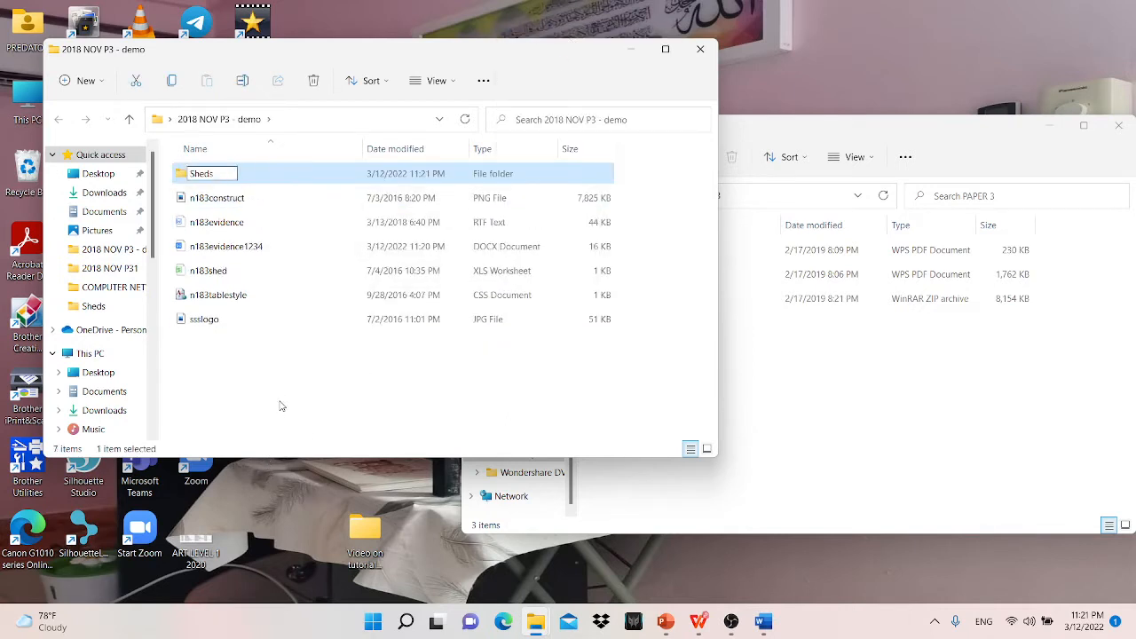
pyautogui.click(298, 342)
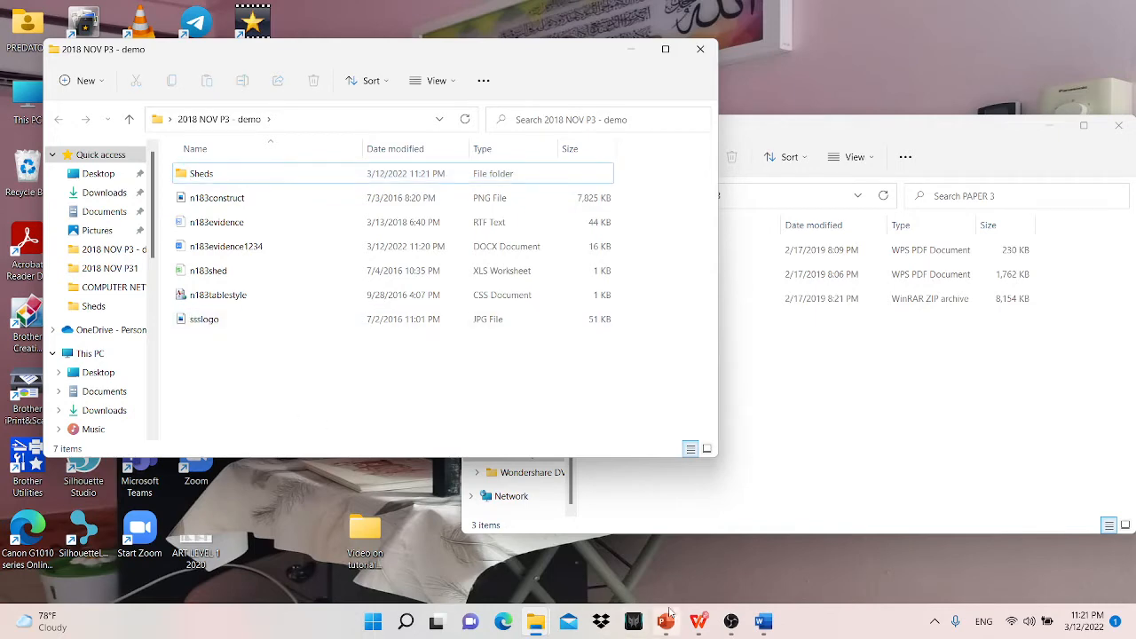
pyautogui.click(704, 625)
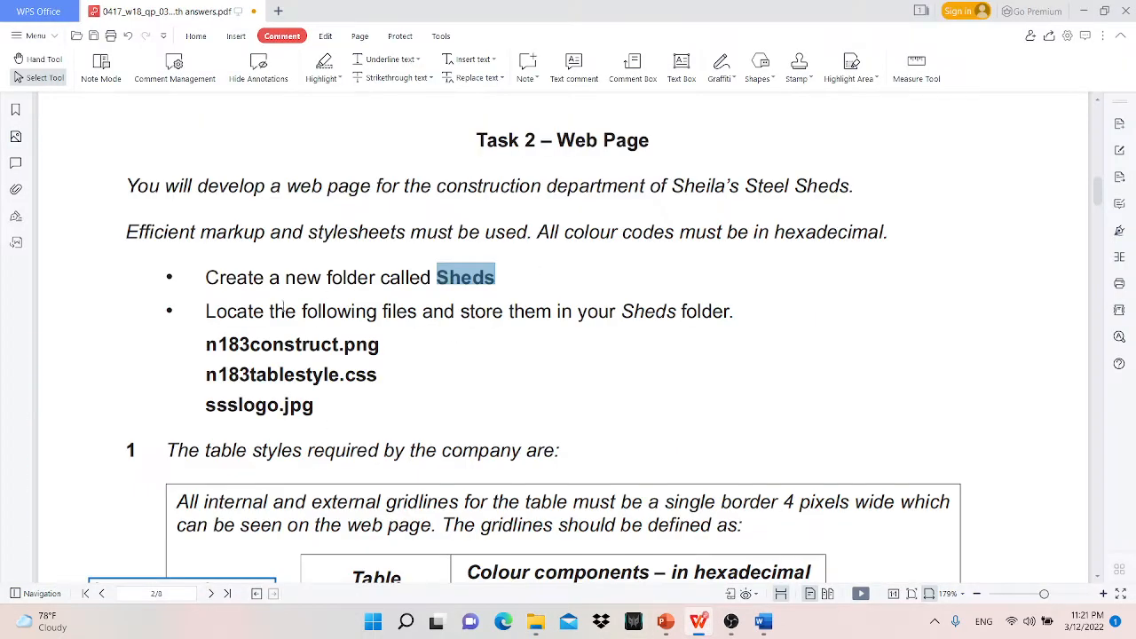
# - Restore the PDF window to the upper half and highlight the 'Create a new folder called Sheds' bullet green
pyautogui.scroll(-2, 285, 311)
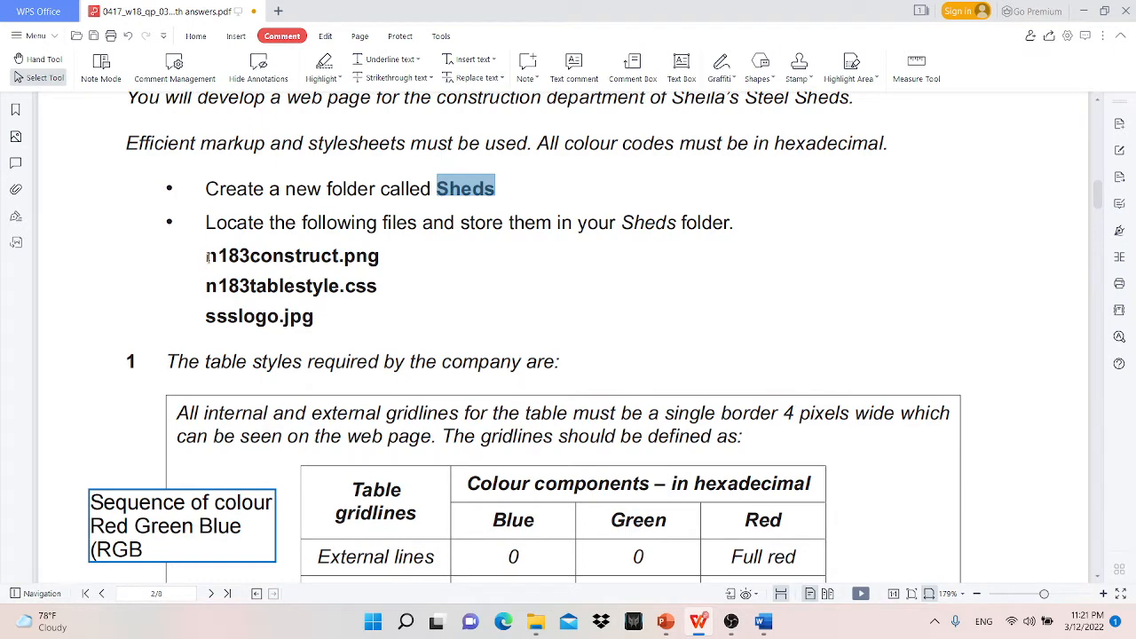
pyautogui.doubleClick(495, 7)
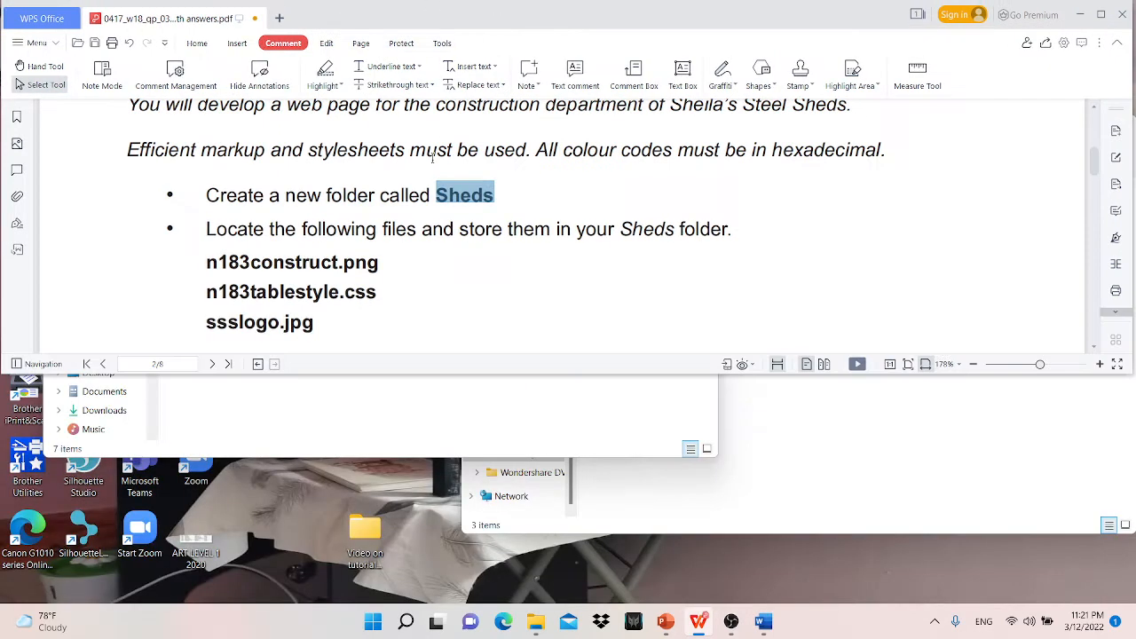
pyautogui.scroll(-2, 285, 299)
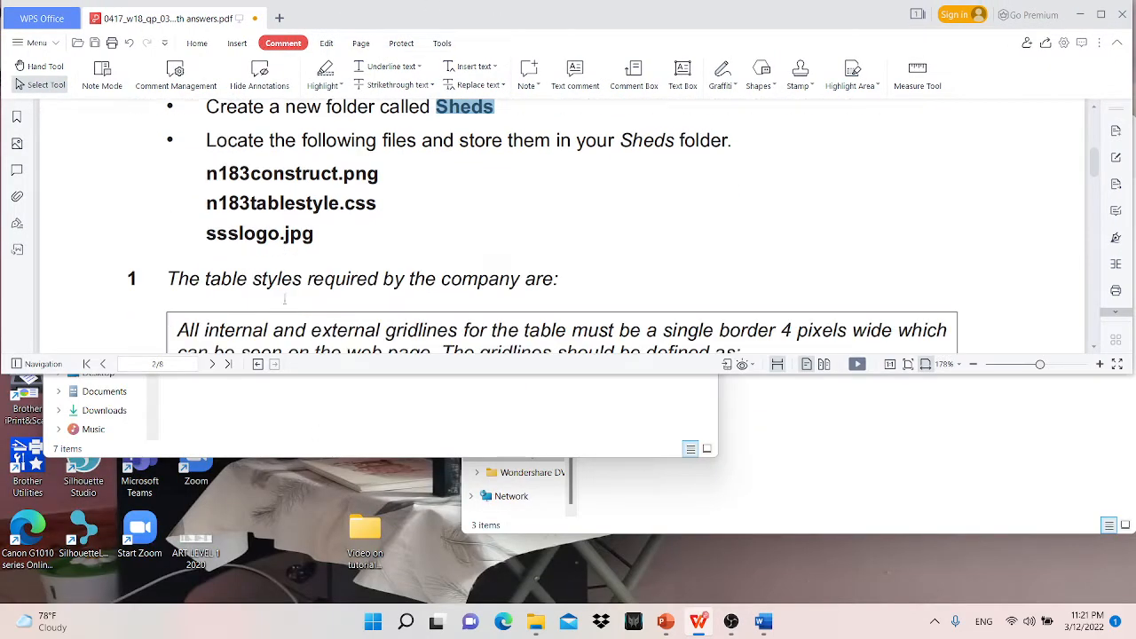
pyautogui.scroll(1, 217, 167)
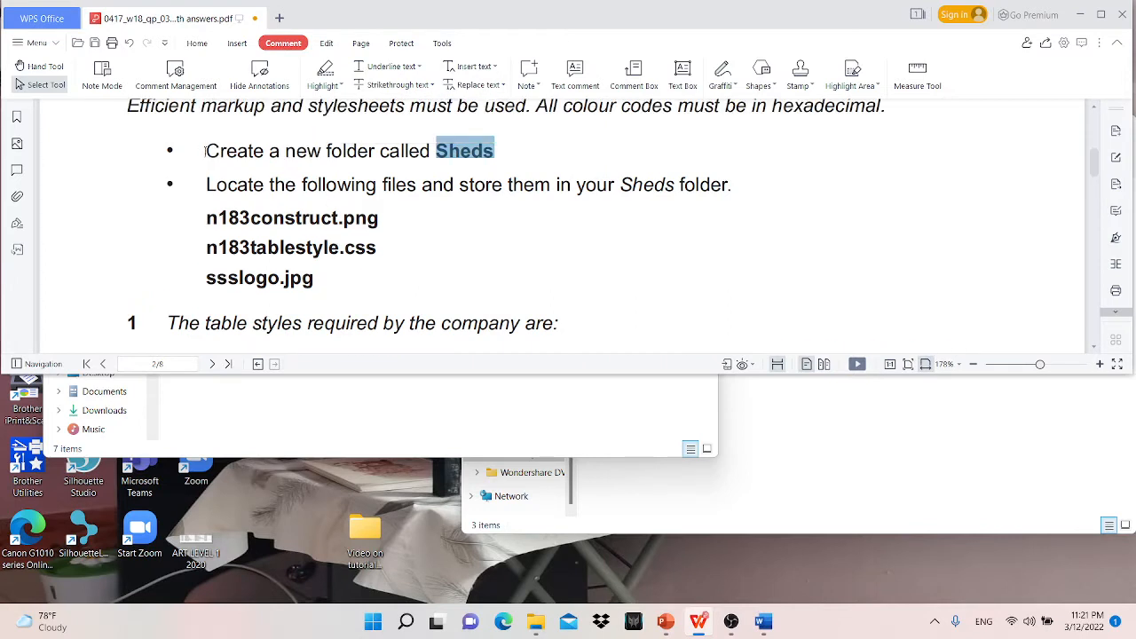
pyautogui.moveTo(204, 151); pyautogui.dragTo(493, 151)
pyautogui.click(315, 78)
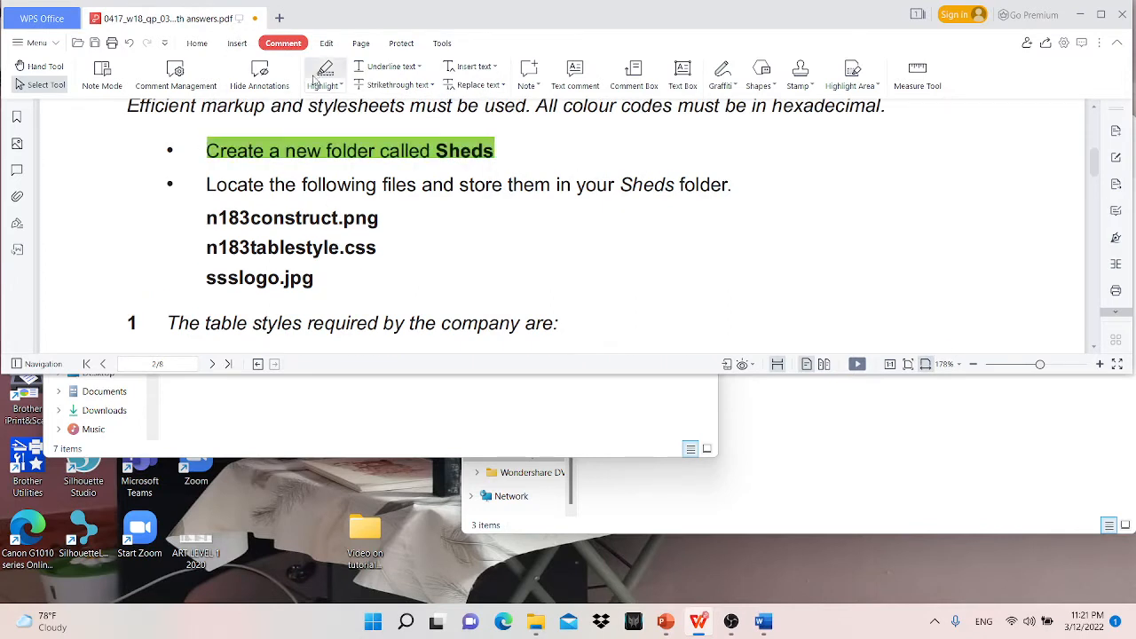
pyautogui.scroll(-2, 249, 206)
pyautogui.scroll(1, 249, 205)
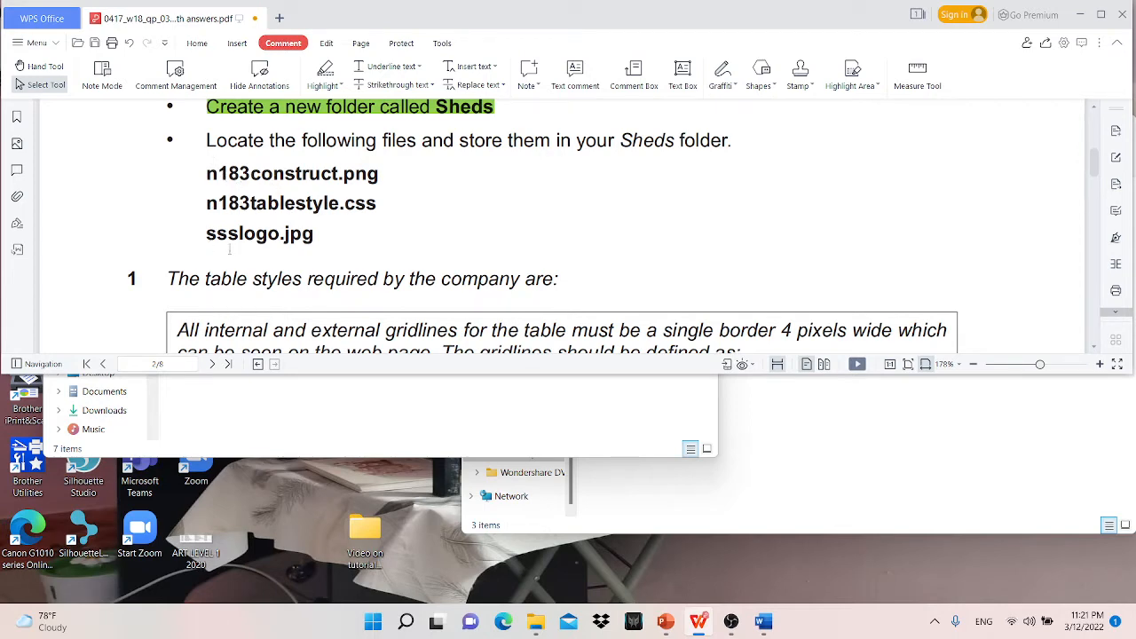
# - Move the 2018 NOV P3 - demo folder window down and right, then select n183construct
pyautogui.click(537, 396)
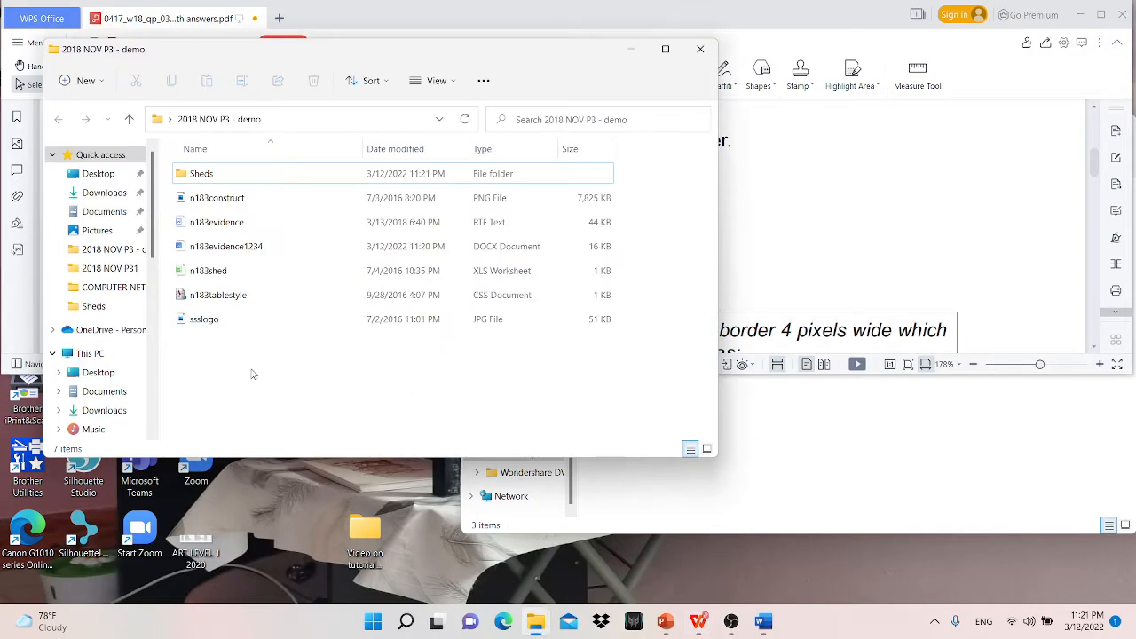
pyautogui.moveTo(398, 50); pyautogui.dragTo(785, 122)
pyautogui.click(579, 262)
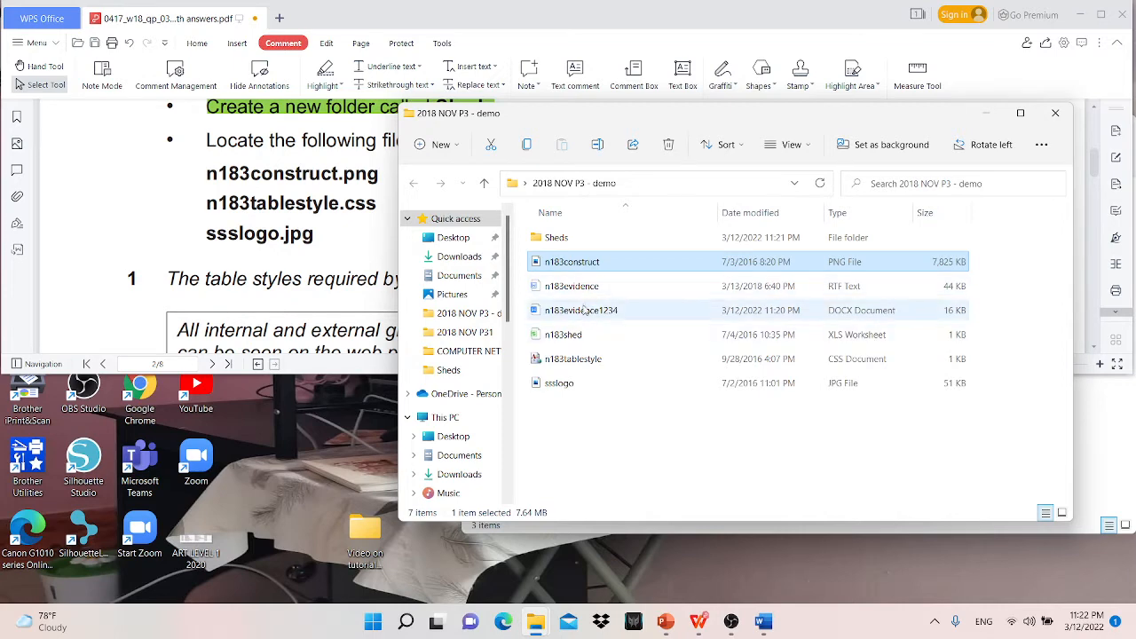
# - Copy n183construct, n183tablestyle and ssslogo into the Sheds folder
pyautogui.keyDown('ctrl'); pyautogui.click(609, 360); pyautogui.keyUp('ctrl')
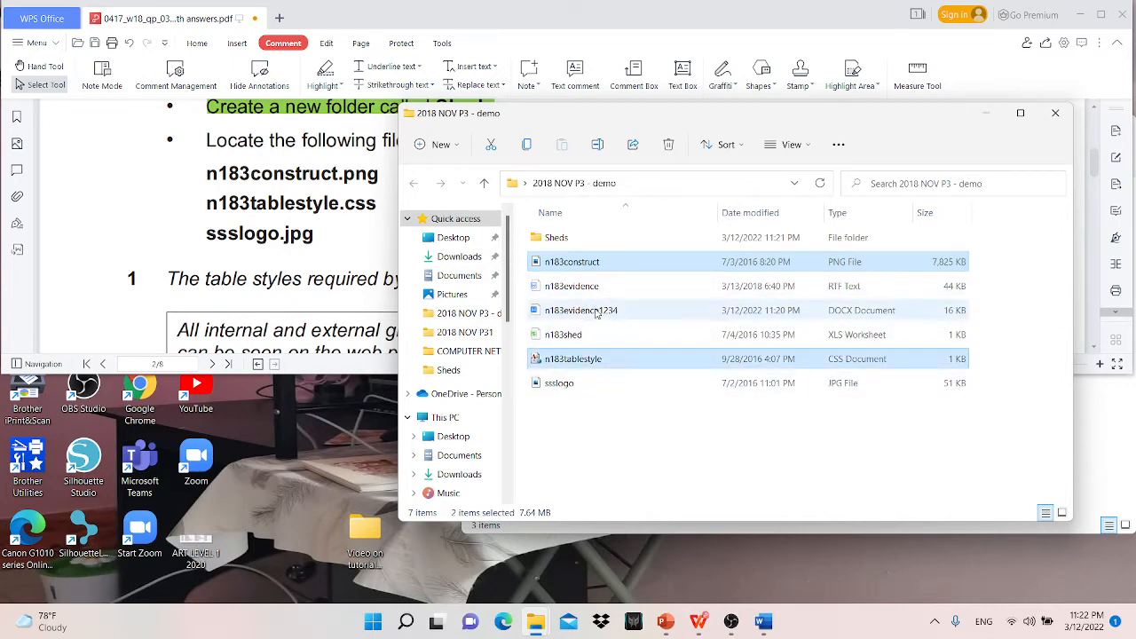
pyautogui.keyDown('ctrl'); pyautogui.click(587, 385); pyautogui.keyUp('ctrl')
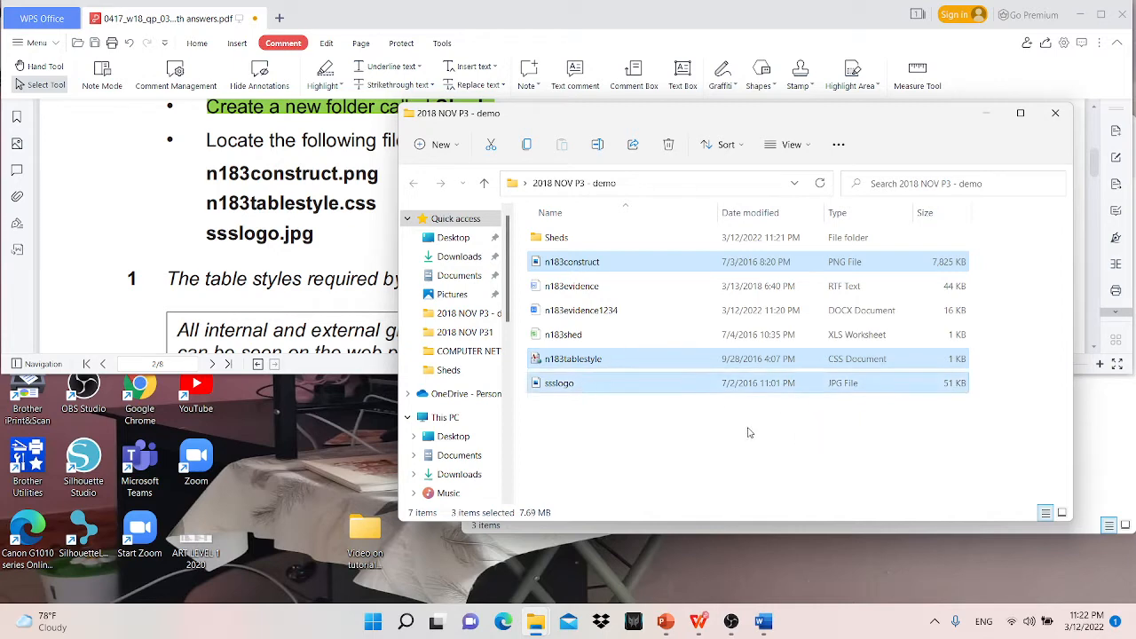
pyautogui.hotkey('ctrl', 'c')
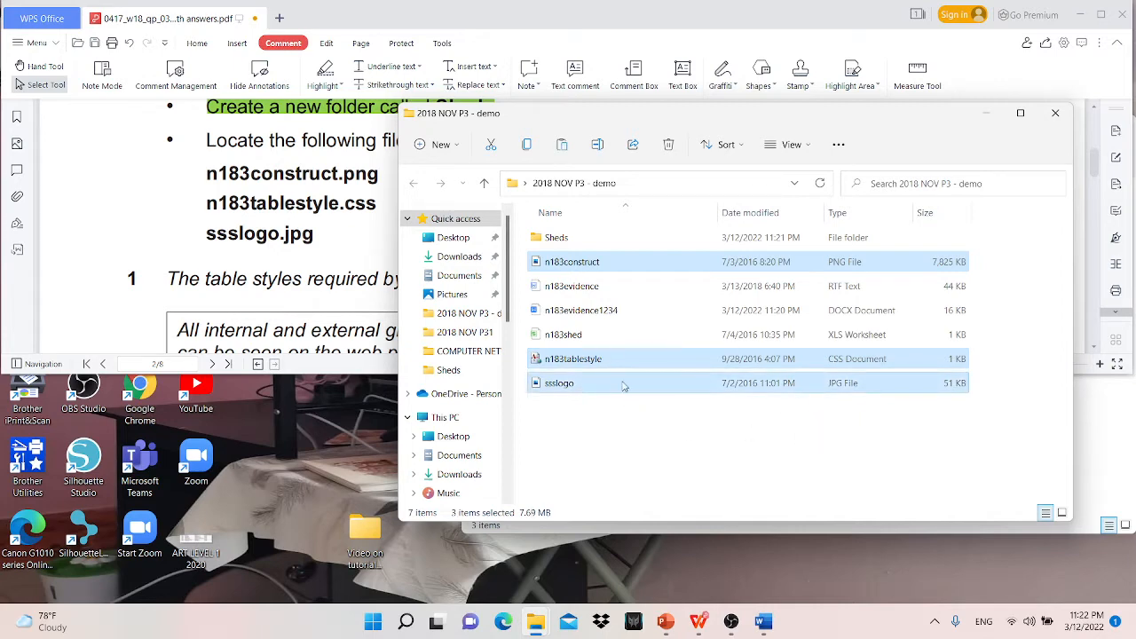
pyautogui.click(587, 238)
pyautogui.doubleClick(599, 241)
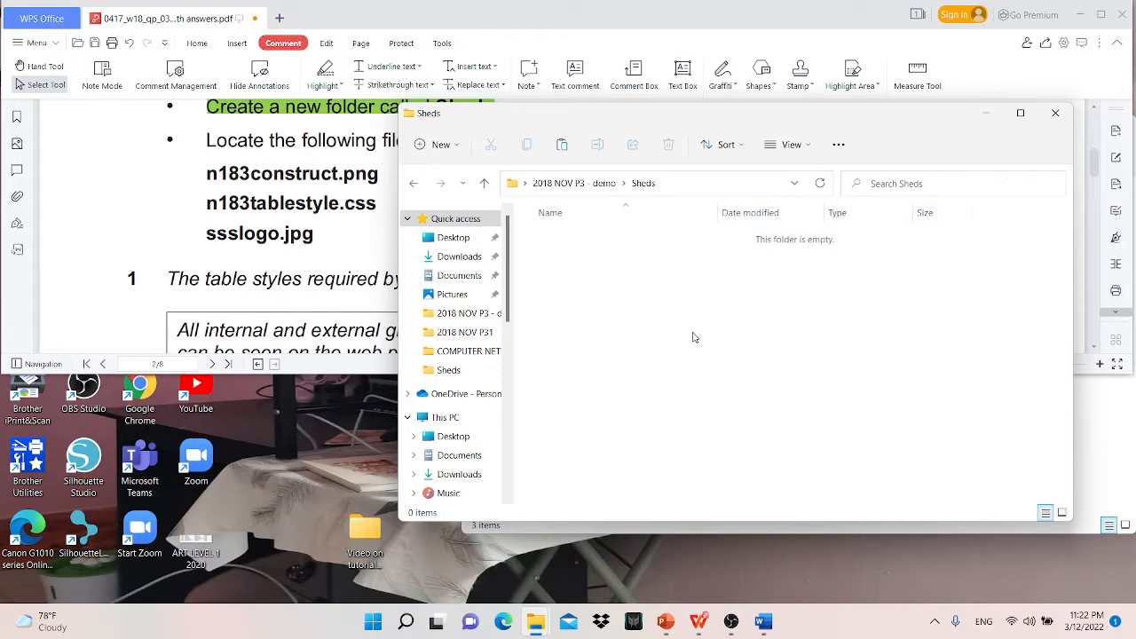
pyautogui.hotkey('ctrl', 'v')
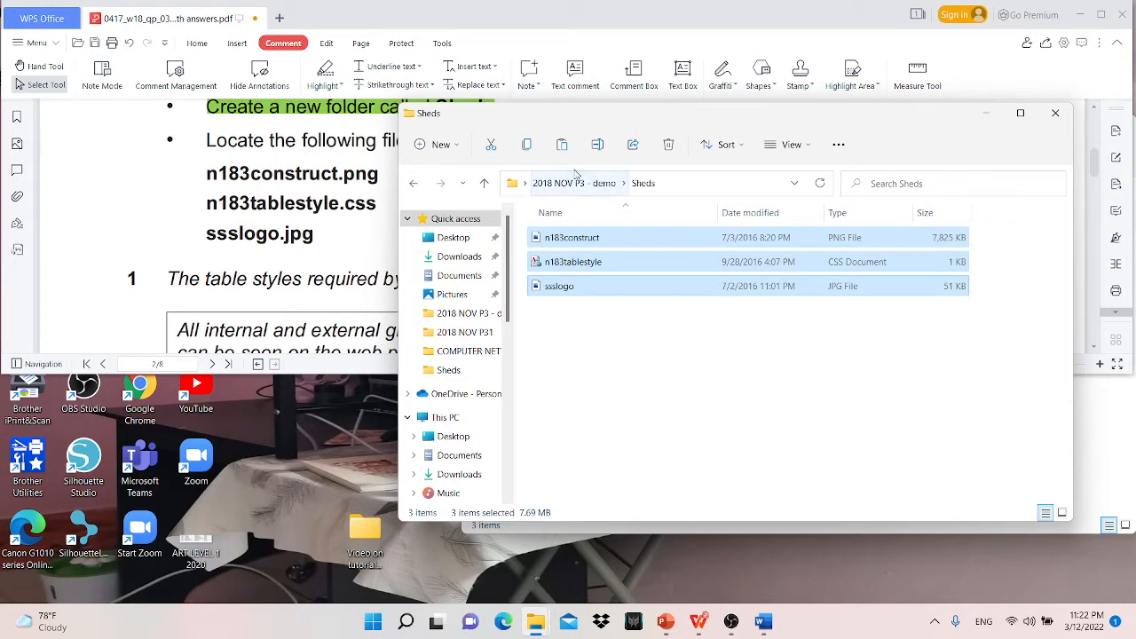
# - View the Sheds folder's extended right-click options, then return to the question paper
pyautogui.click(690, 378)
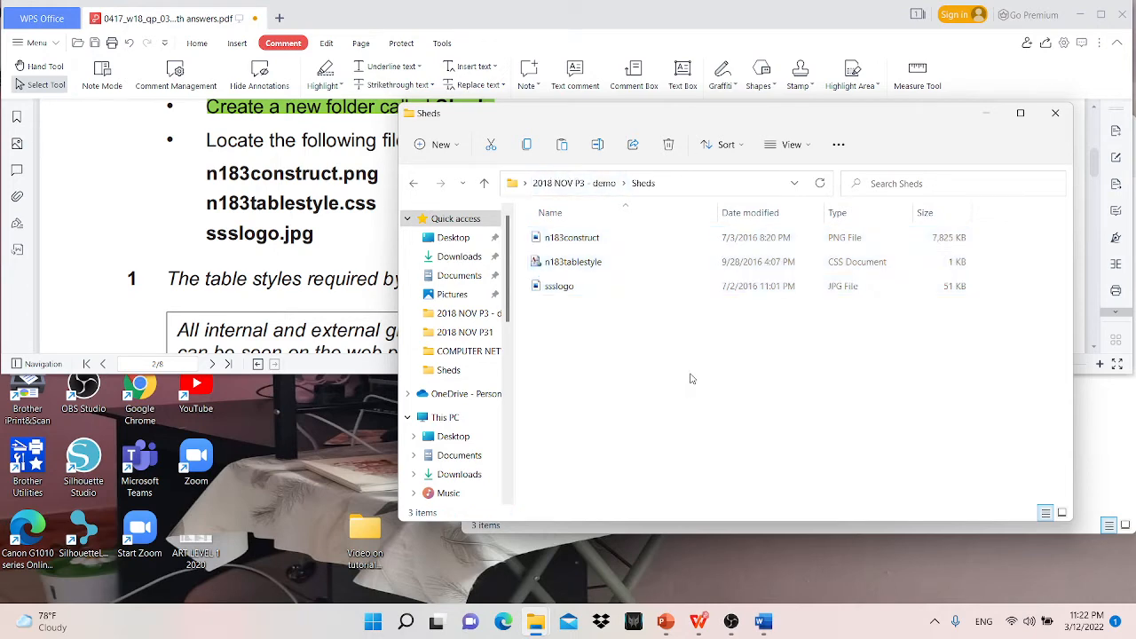
pyautogui.rightClick(691, 379)
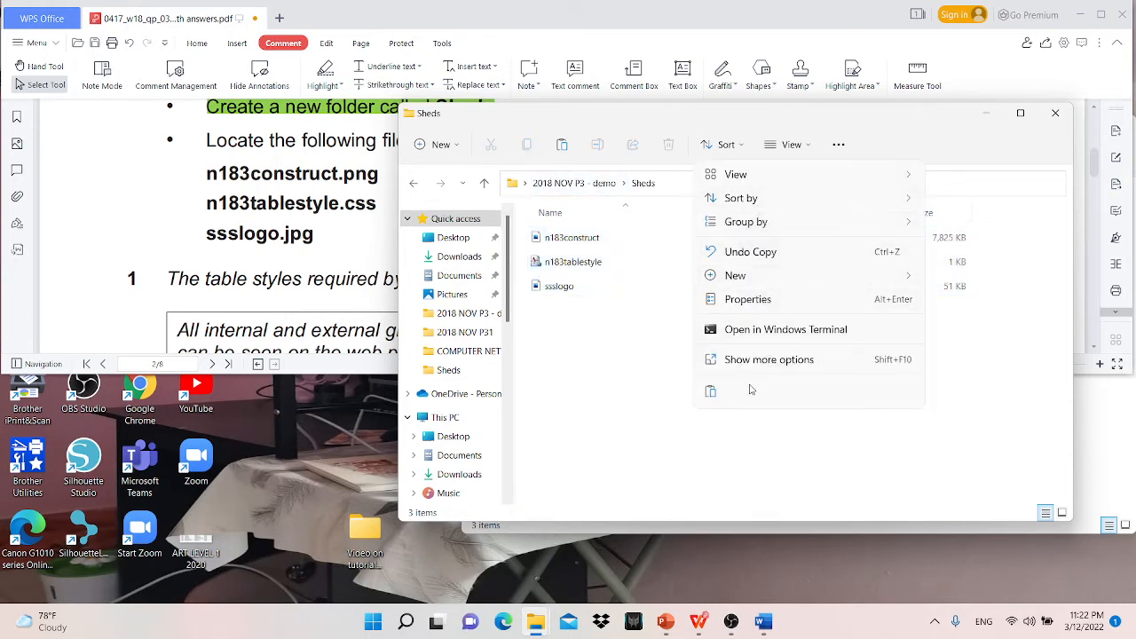
pyautogui.click(790, 359)
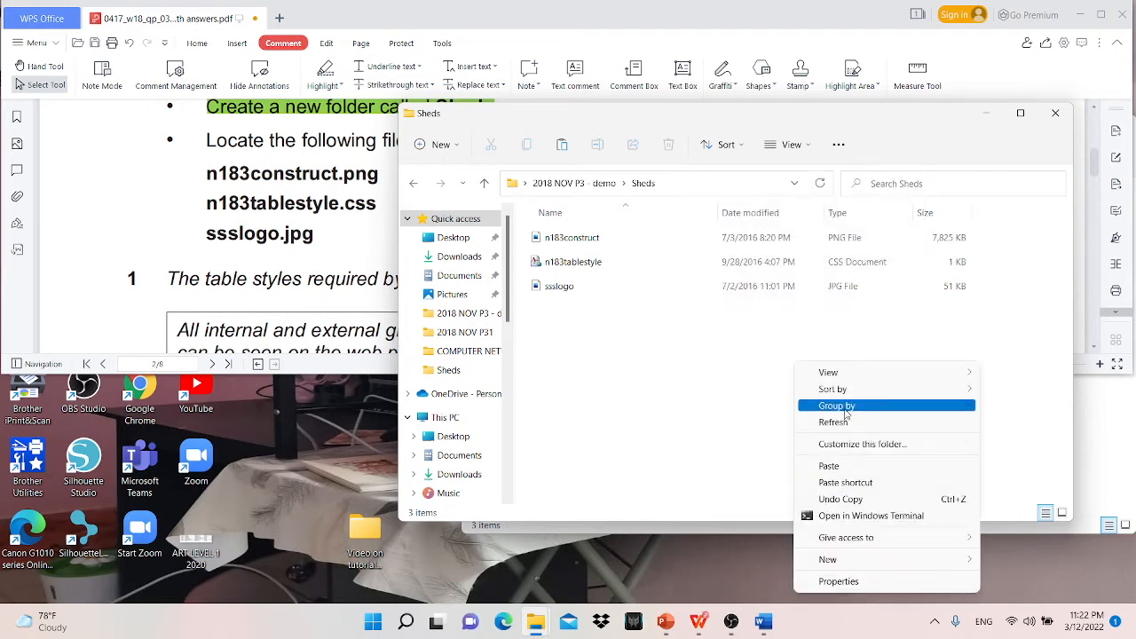
pyautogui.click(701, 416)
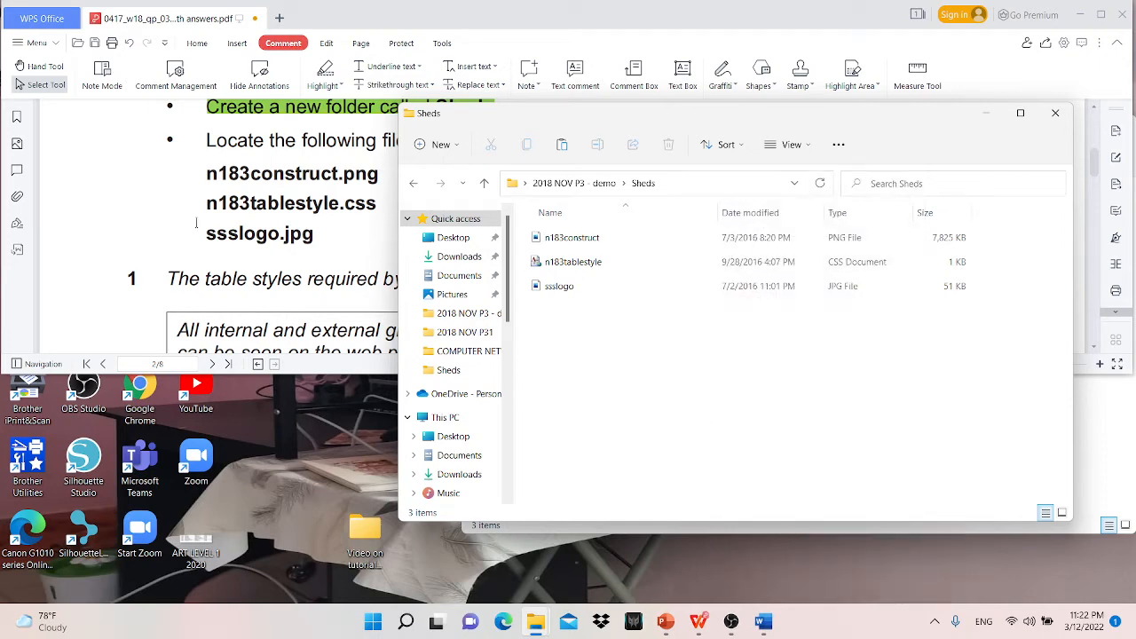
pyautogui.click(597, 7)
# - Scroll the paper to the gridlines table and maximise the WPS window
pyautogui.scroll(-3, 611, 145)
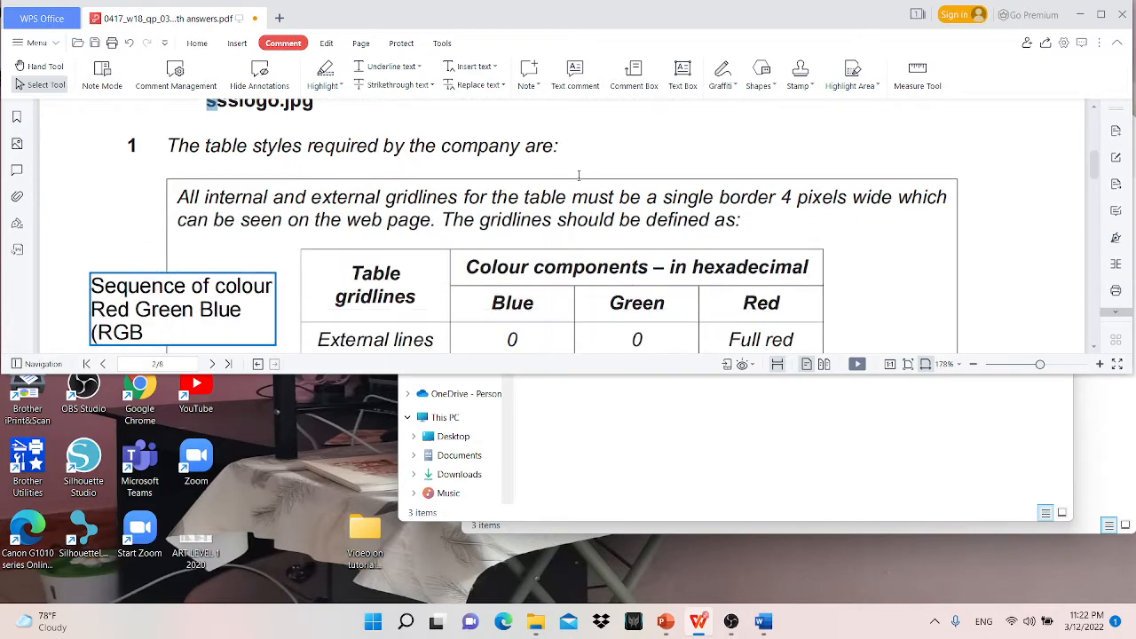
pyautogui.scroll(1, 408, 285)
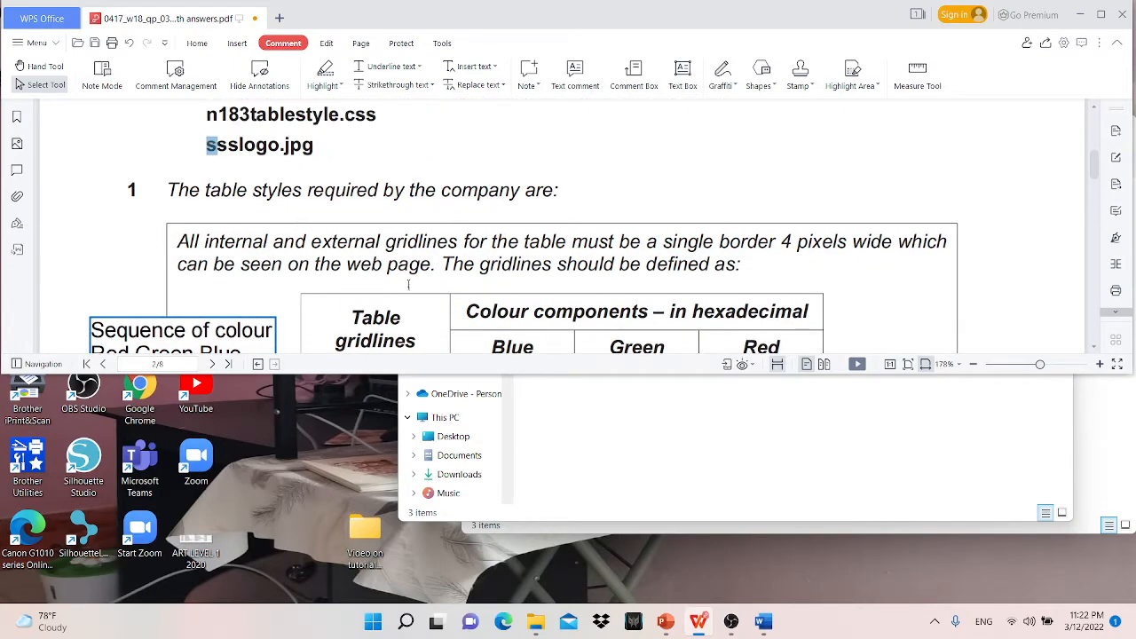
pyautogui.doubleClick(704, 23)
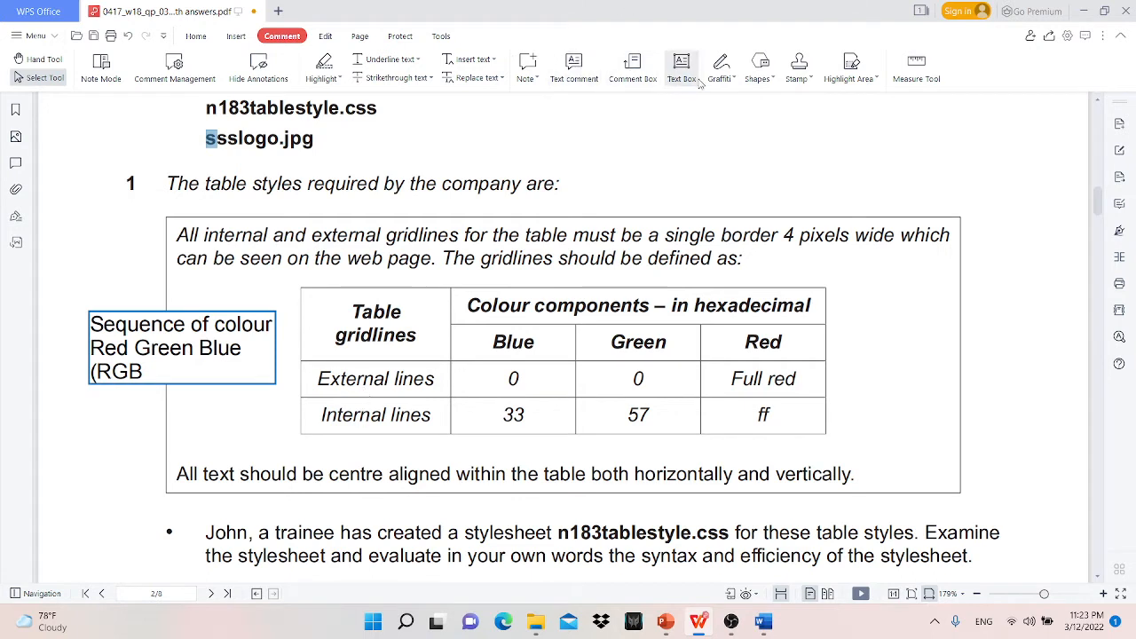
# - Add a 'TABLE' text comment beside the External lines row
pyautogui.click(573, 66)
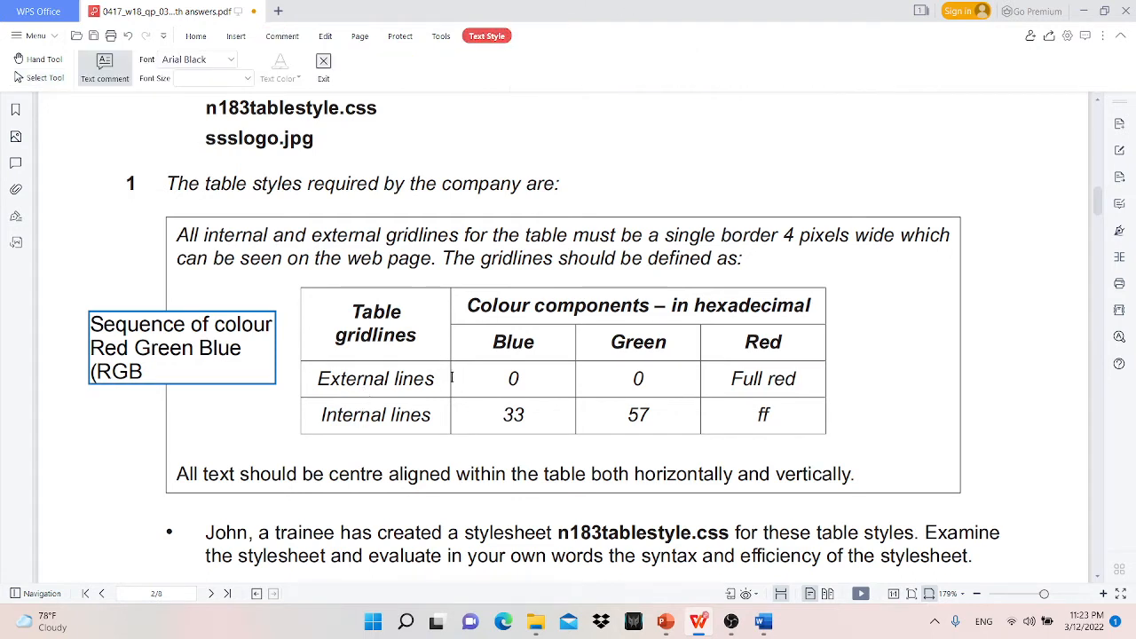
pyautogui.click(444, 379)
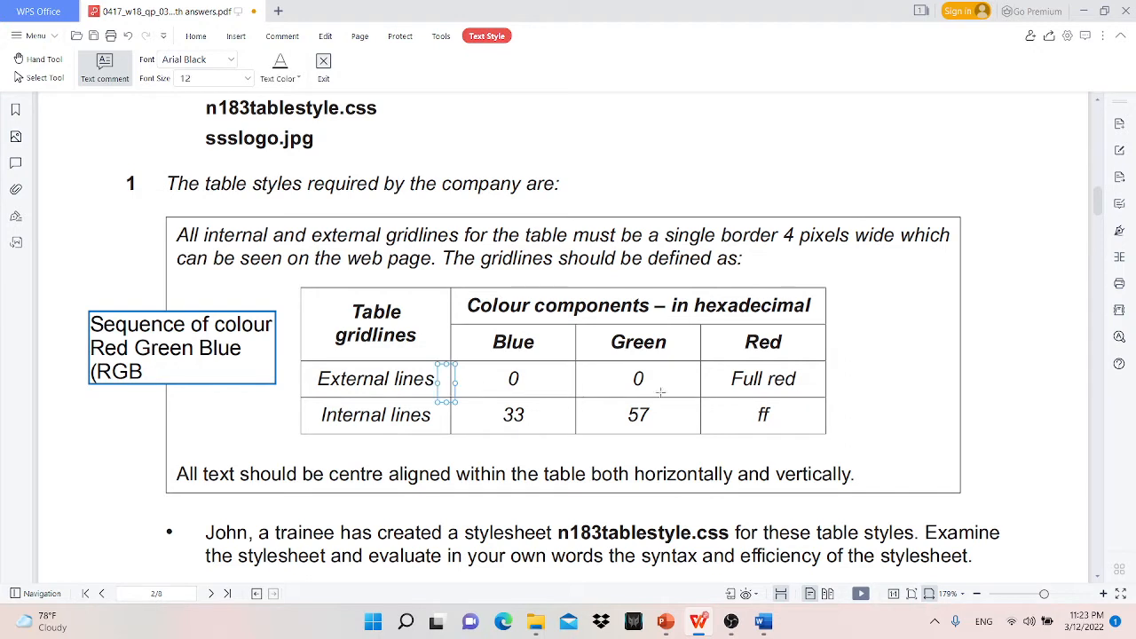
pyautogui.write('TABLE')
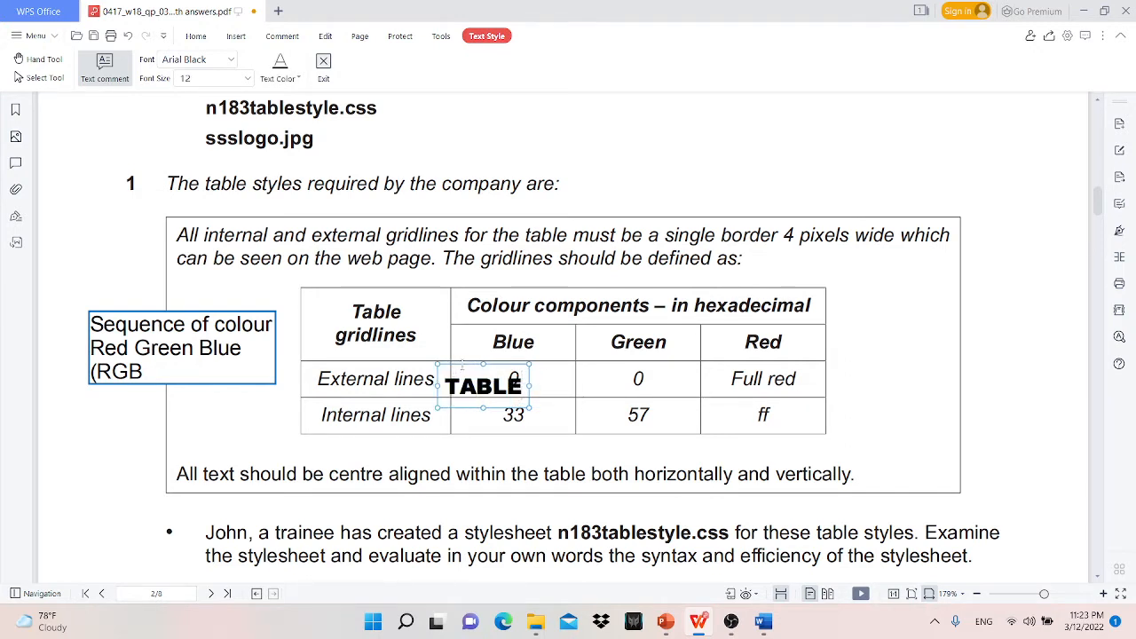
pyautogui.moveTo(463, 365); pyautogui.dragTo(524, 383)
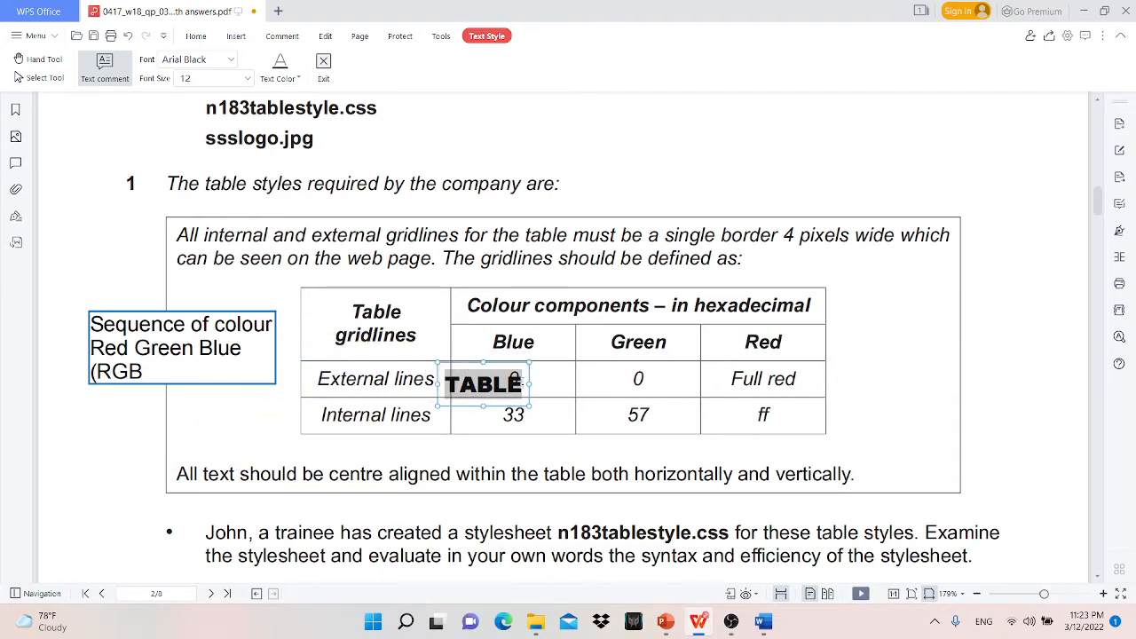
# - Restyle the TABLE label in Arial Narrow at font size 10
pyautogui.click(229, 60)
pyautogui.scroll(-2, 222, 302)
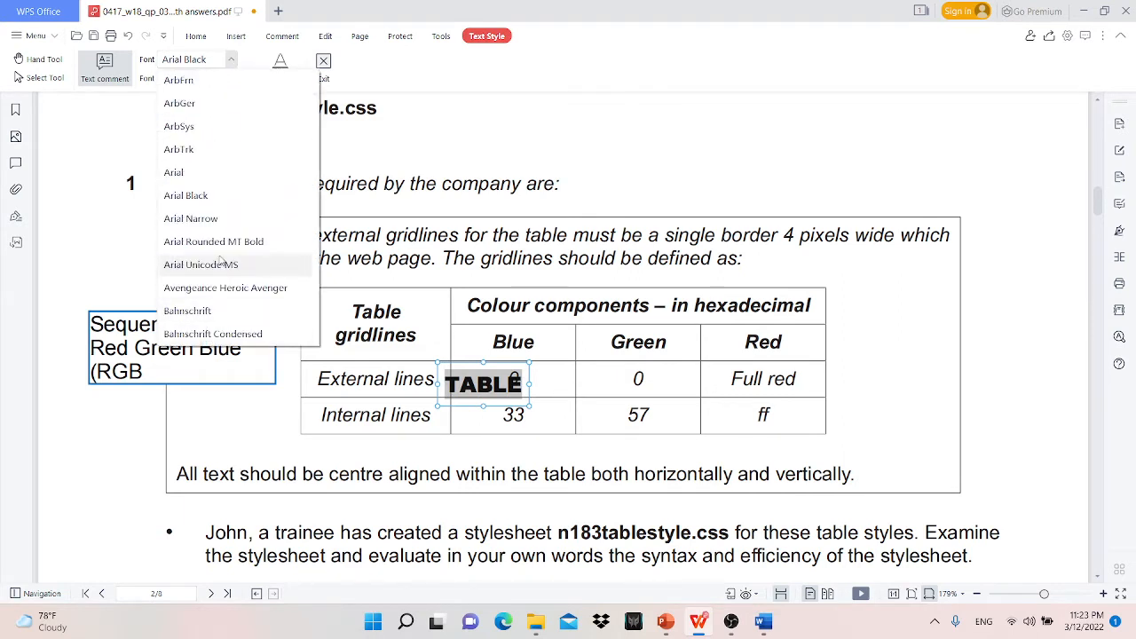
pyautogui.click(216, 220)
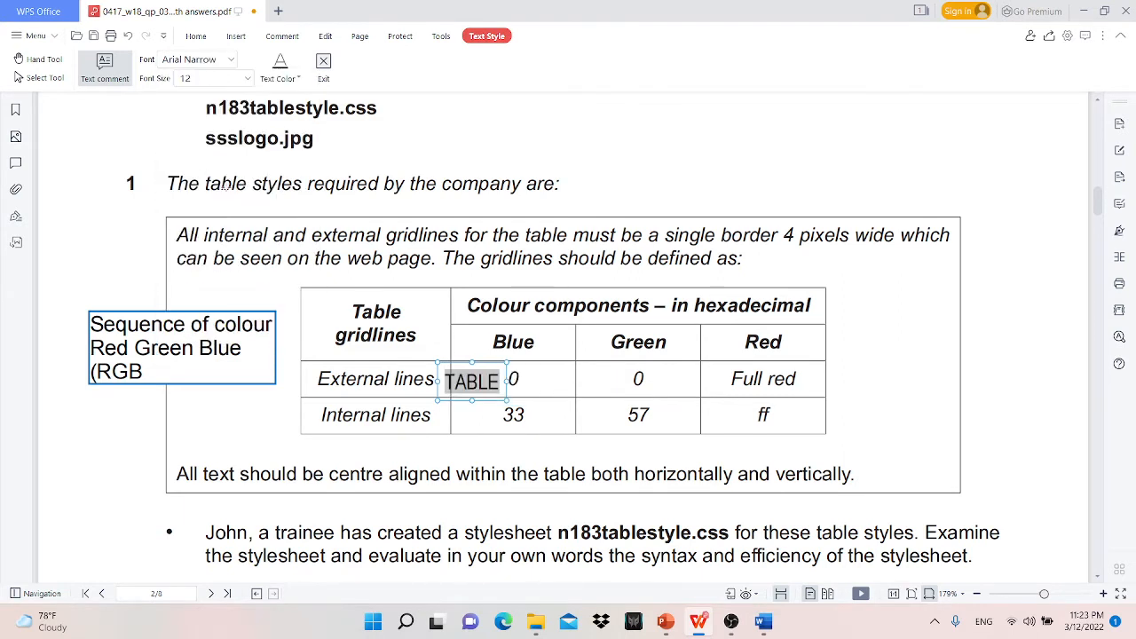
pyautogui.click(205, 81)
pyautogui.write('10')
pyautogui.press('Return')
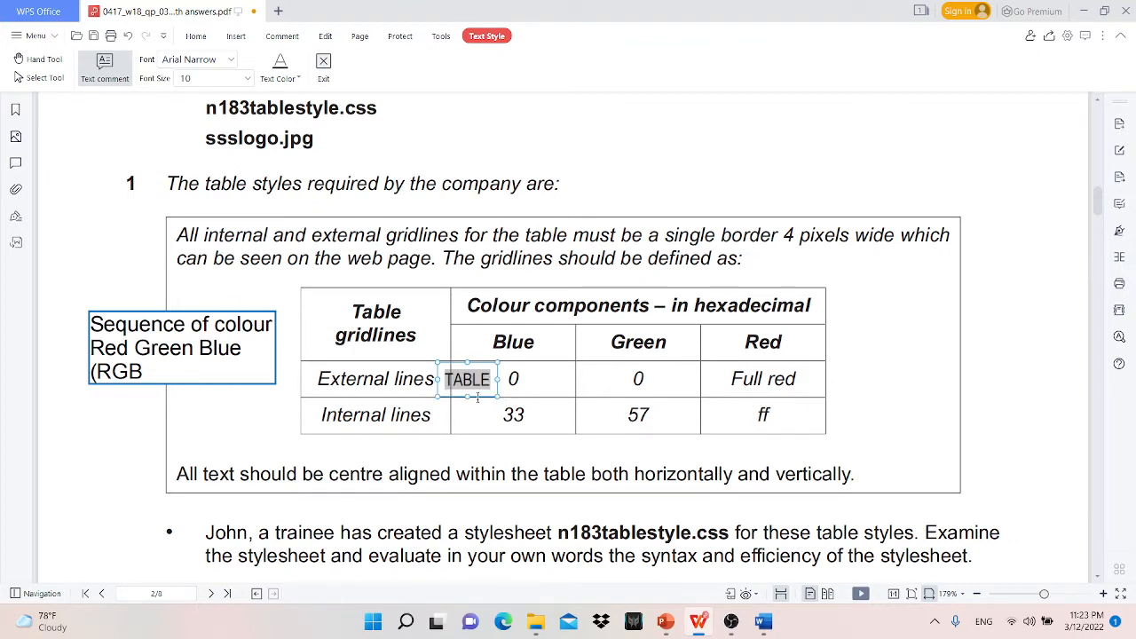
pyautogui.click(462, 408)
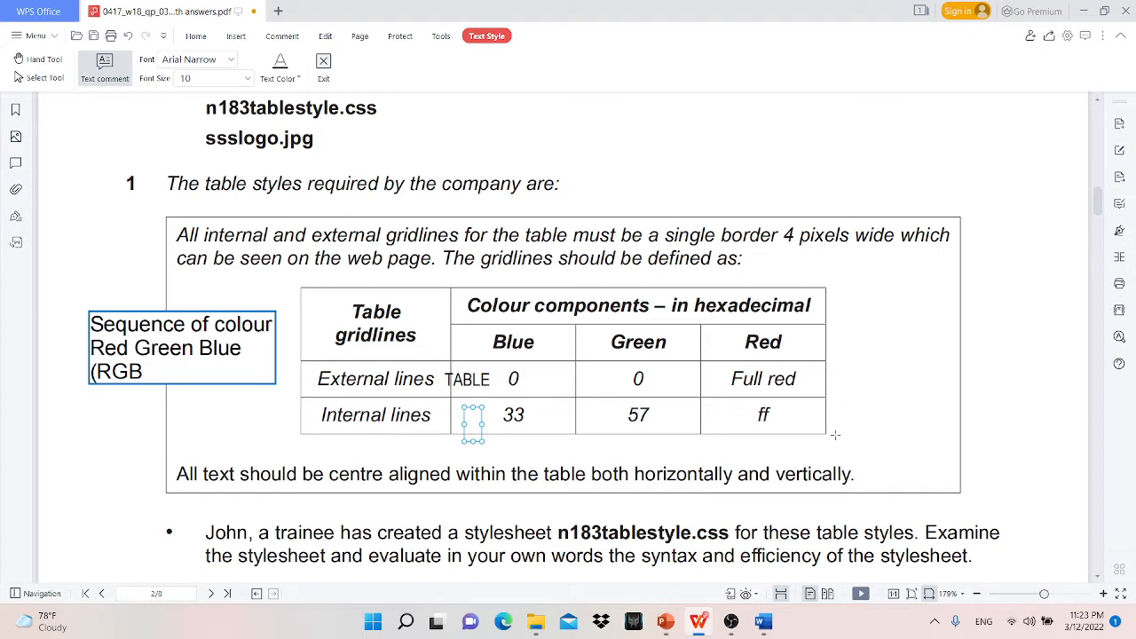
# - Label the Internal lines row 'TD' directly below TABLE and finish adding text comments
pyautogui.write('TD')
pyautogui.moveTo(473, 411); pyautogui.dragTo(442, 402)
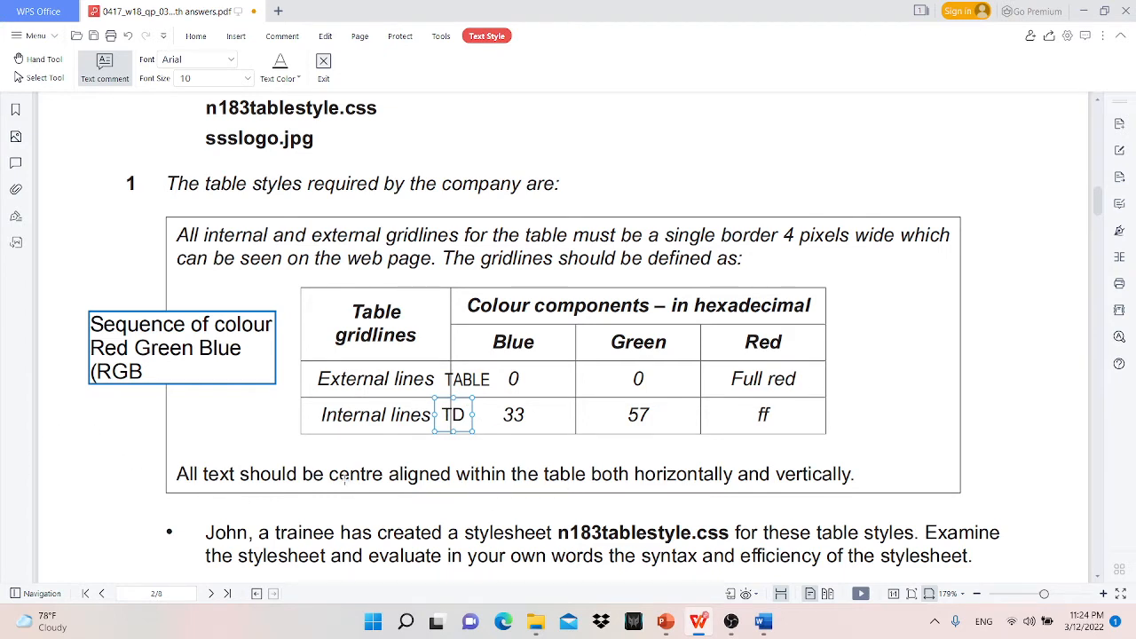
pyautogui.scroll(-2, 507, 487)
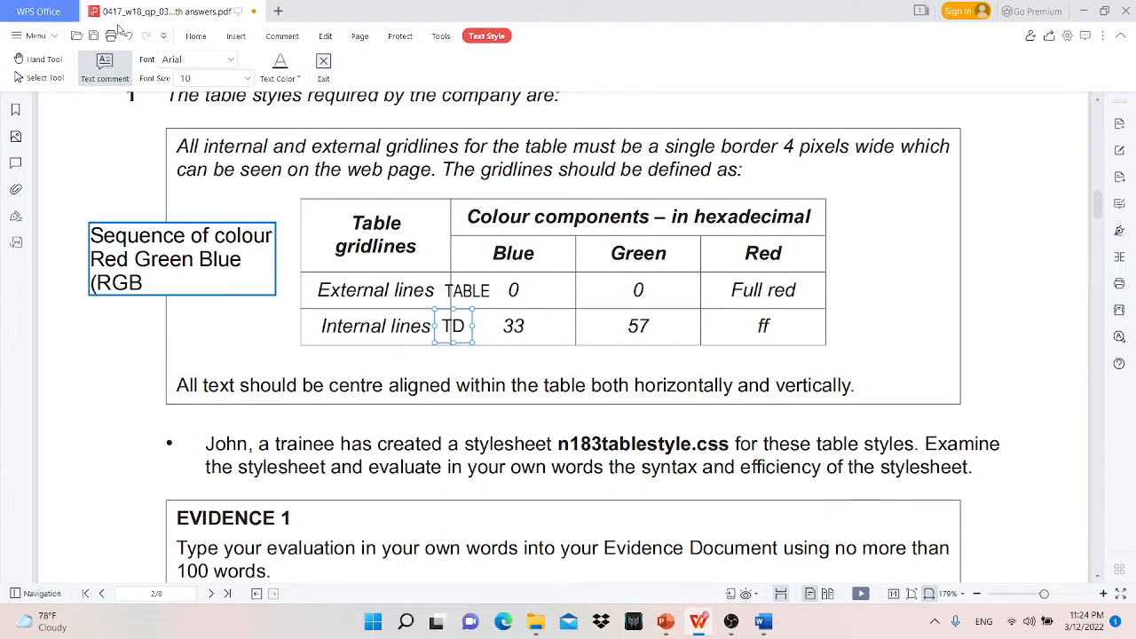
pyautogui.click(323, 62)
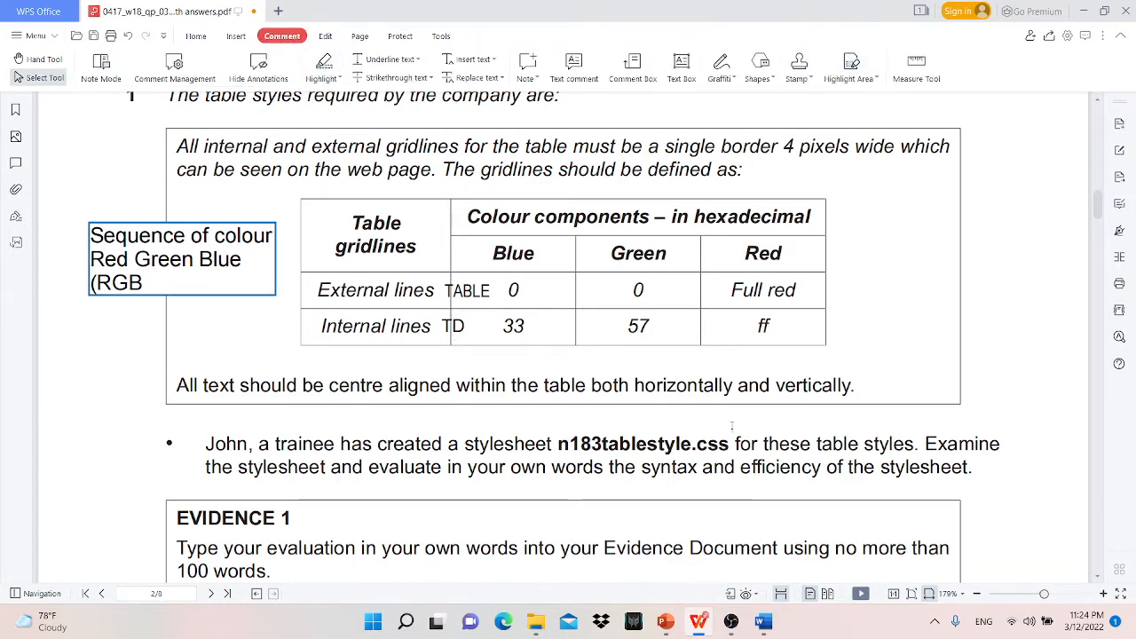
# - Highlight the words 'horizontally' and 'vertically' green in the alignment sentence
pyautogui.moveTo(636, 384); pyautogui.dragTo(859, 391)
pyautogui.click(323, 62)
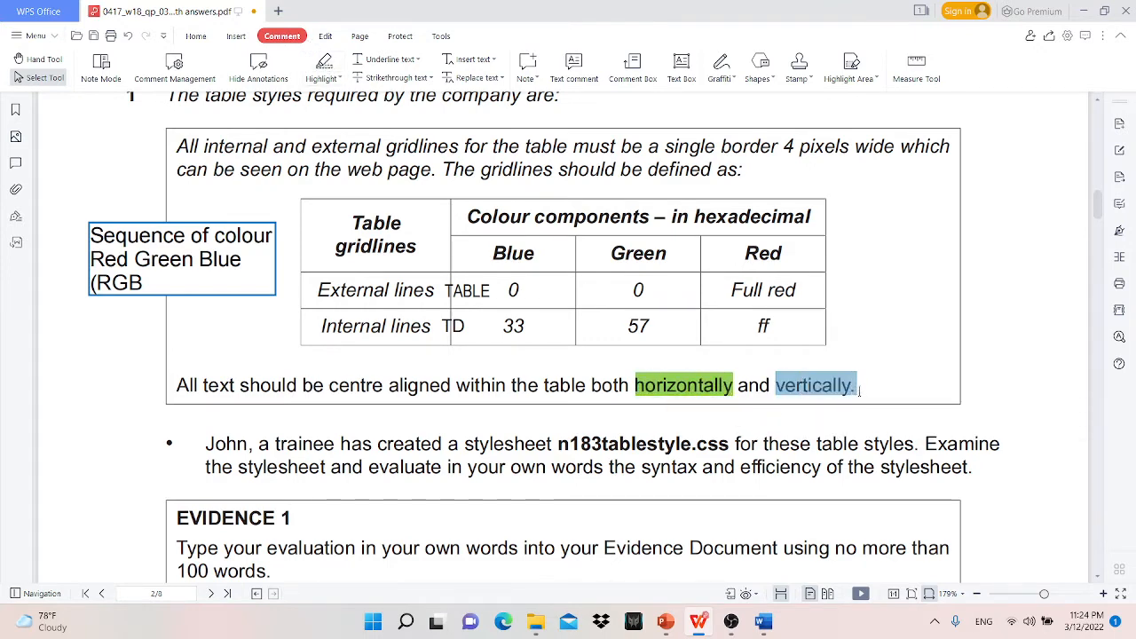
pyautogui.click(323, 62)
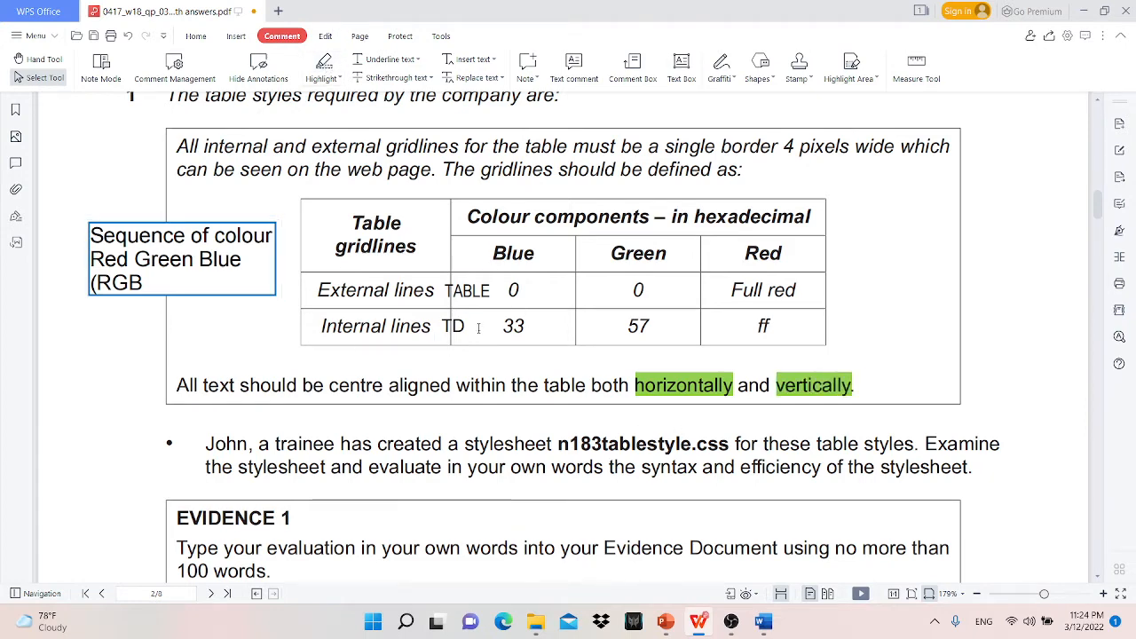
pyautogui.scroll(-1, 370, 442)
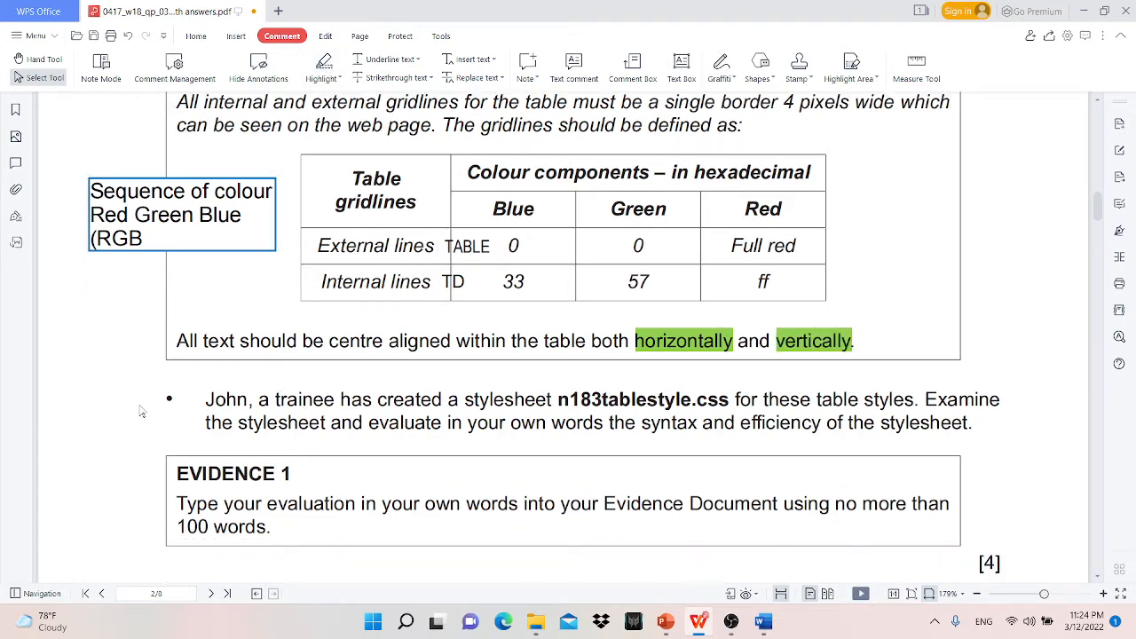
pyautogui.scroll(2, 209, 391)
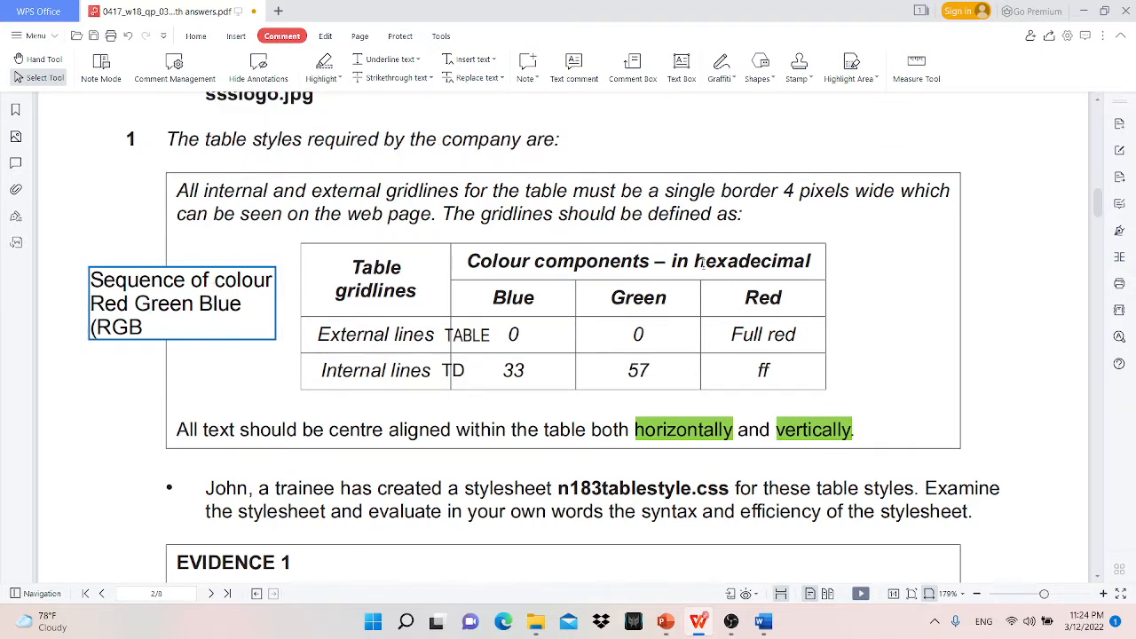
# - Select and deselect 'hexadecimal', then select the Sequence of colour text box
pyautogui.moveTo(697, 261); pyautogui.dragTo(812, 261)
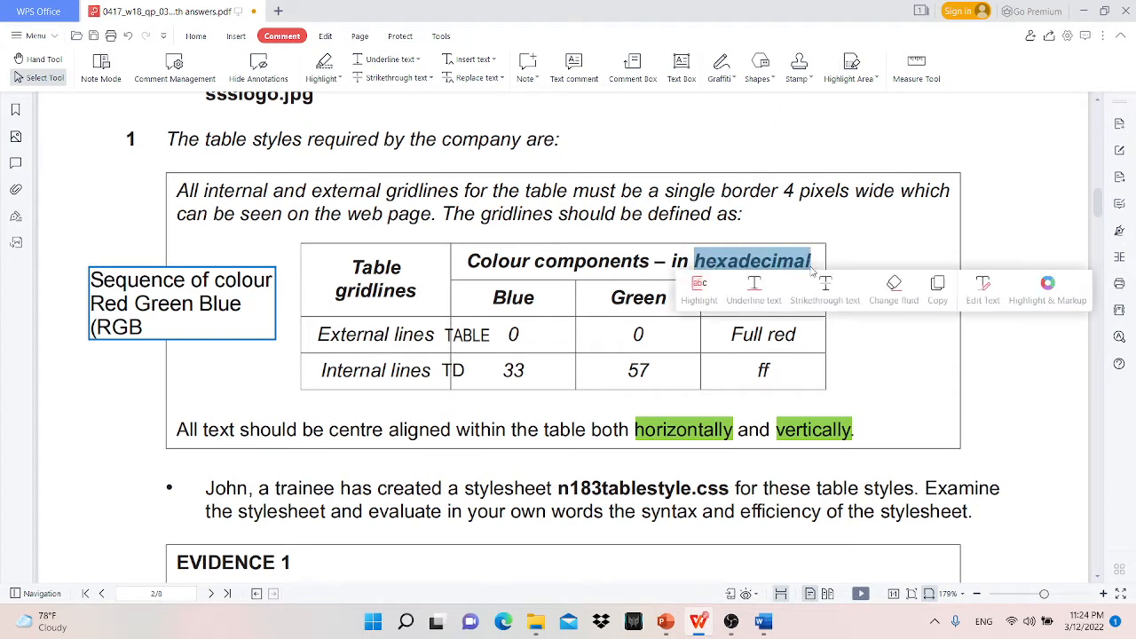
pyautogui.click(524, 301)
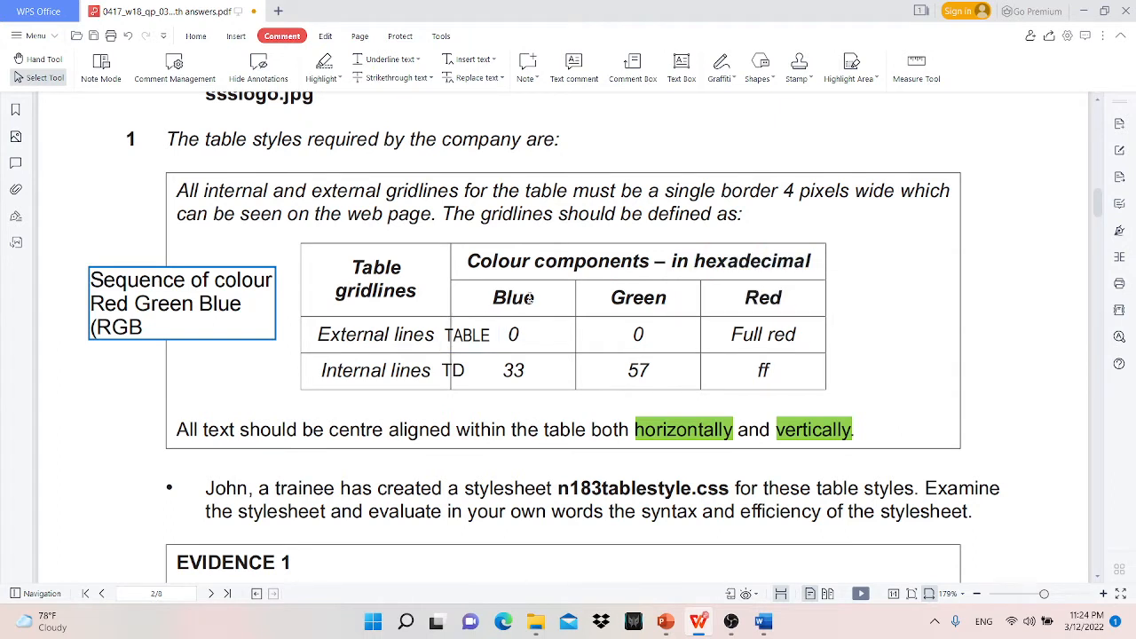
pyautogui.click(99, 304)
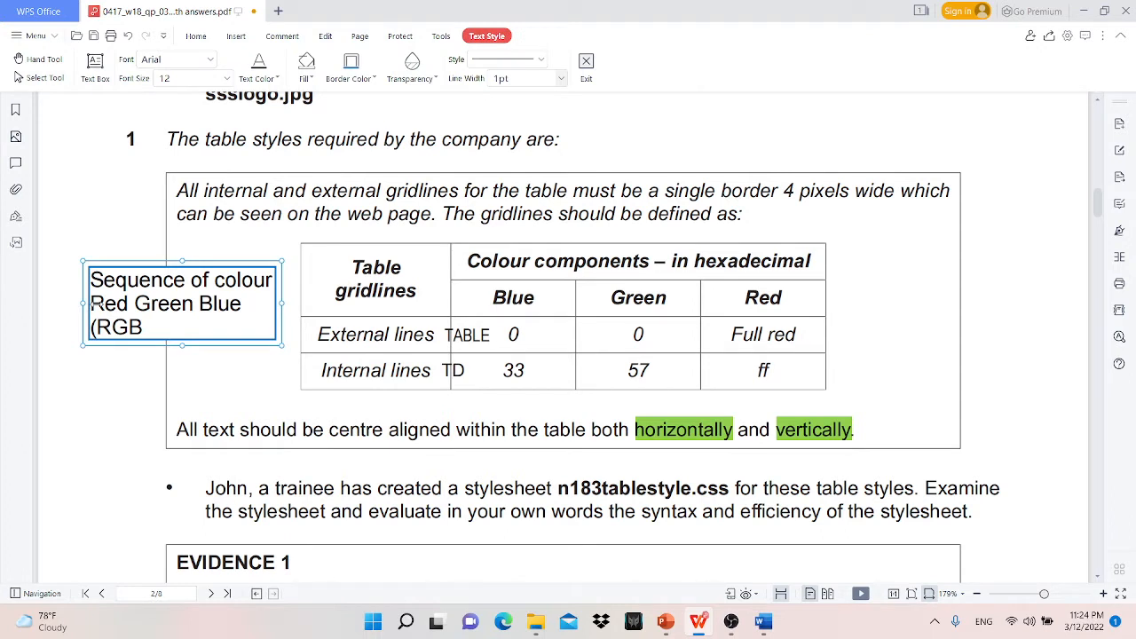
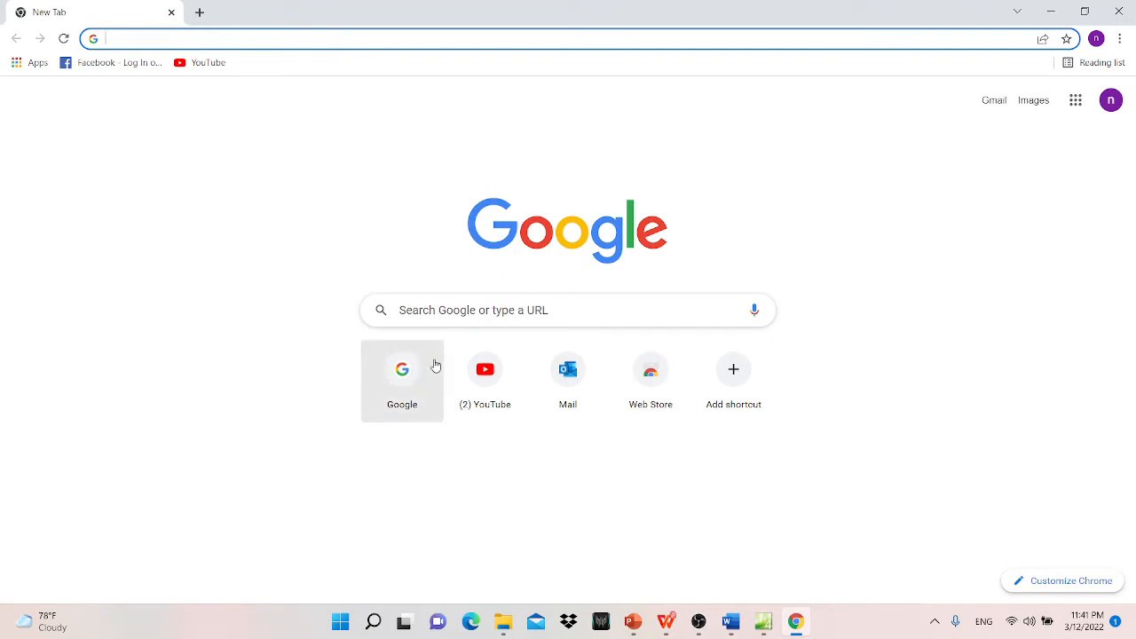
# - Minimize Chrome and the PAPER 3 folder to show the question paper at question 3 in WPS Office
pyautogui.click(1048, 18)
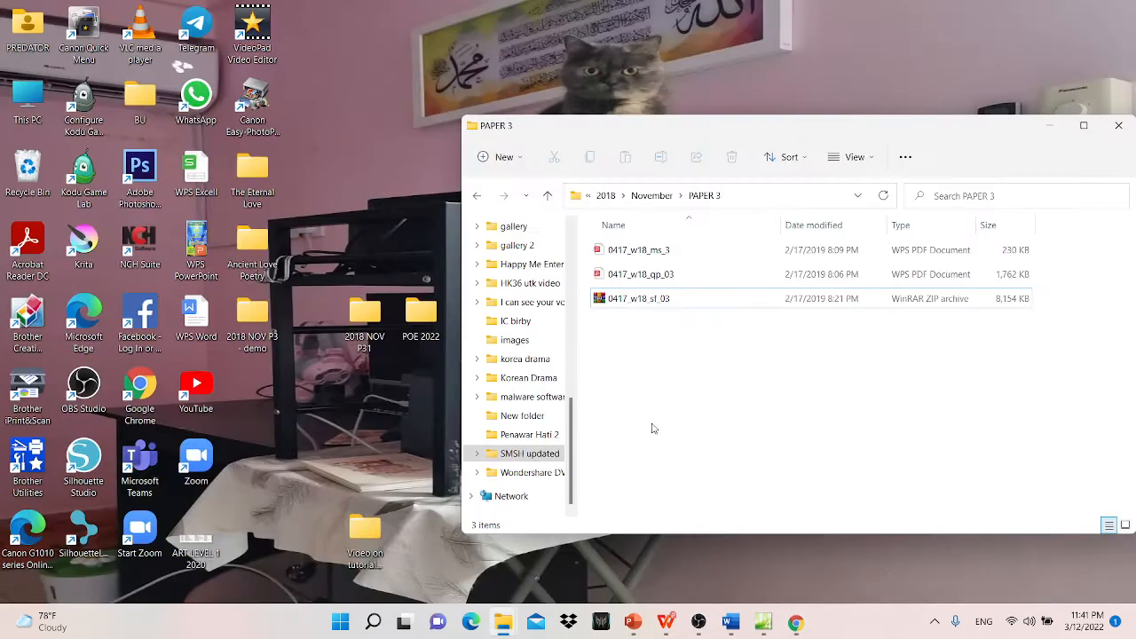
pyautogui.click(1048, 125)
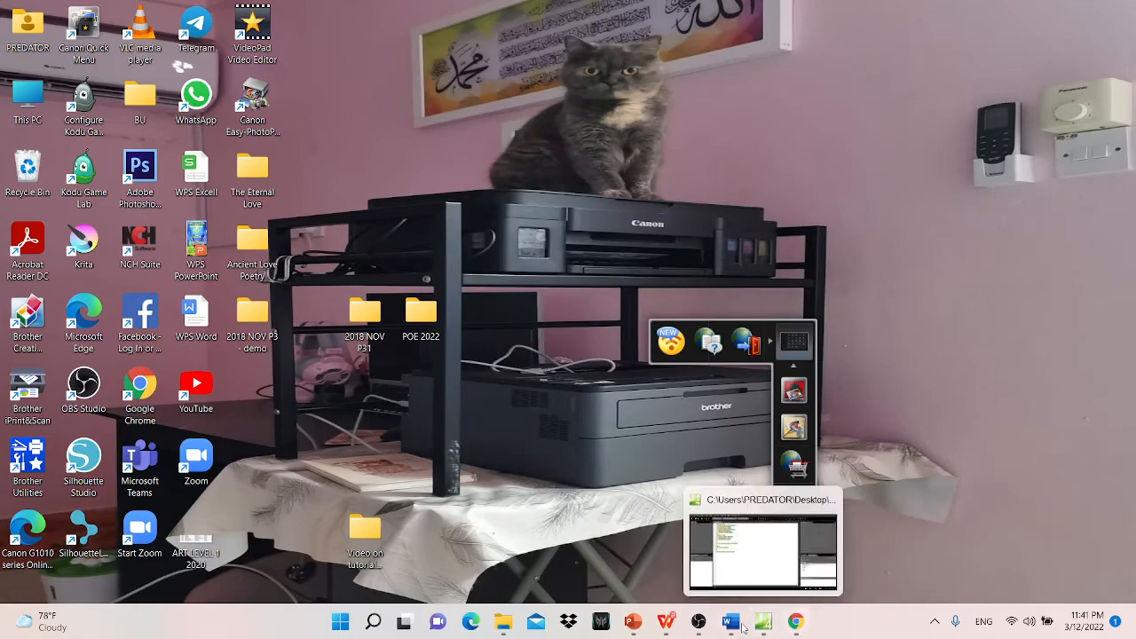
pyautogui.click(667, 621)
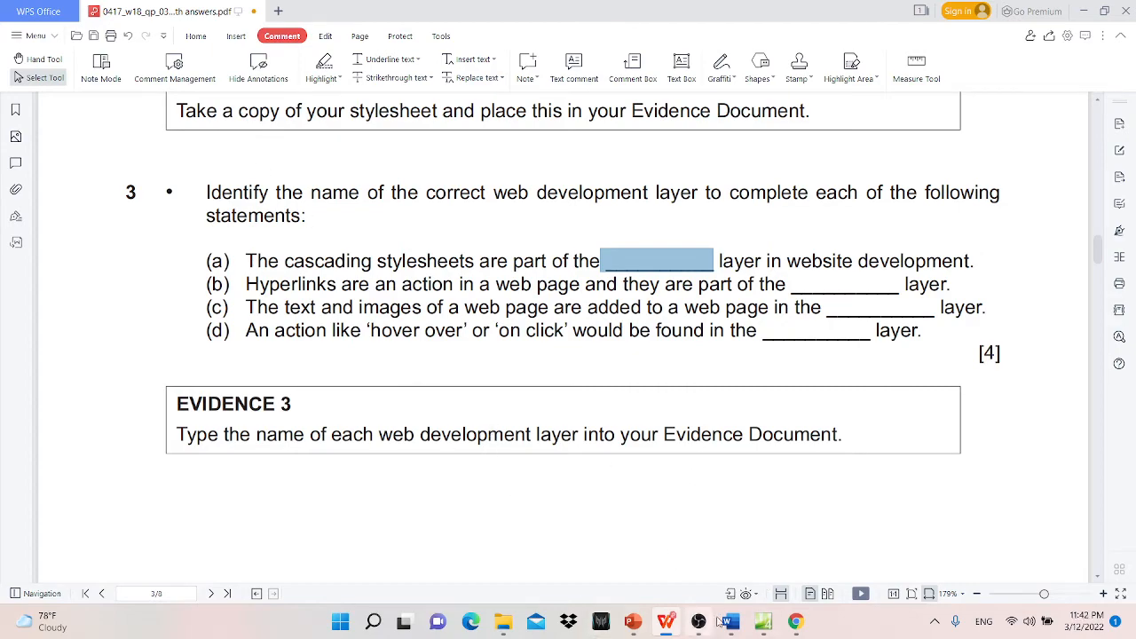
# - Insert a page break before the Evidence 3 heading in the n183evidence1234 document
pyautogui.click(763, 624)
pyautogui.click(744, 627)
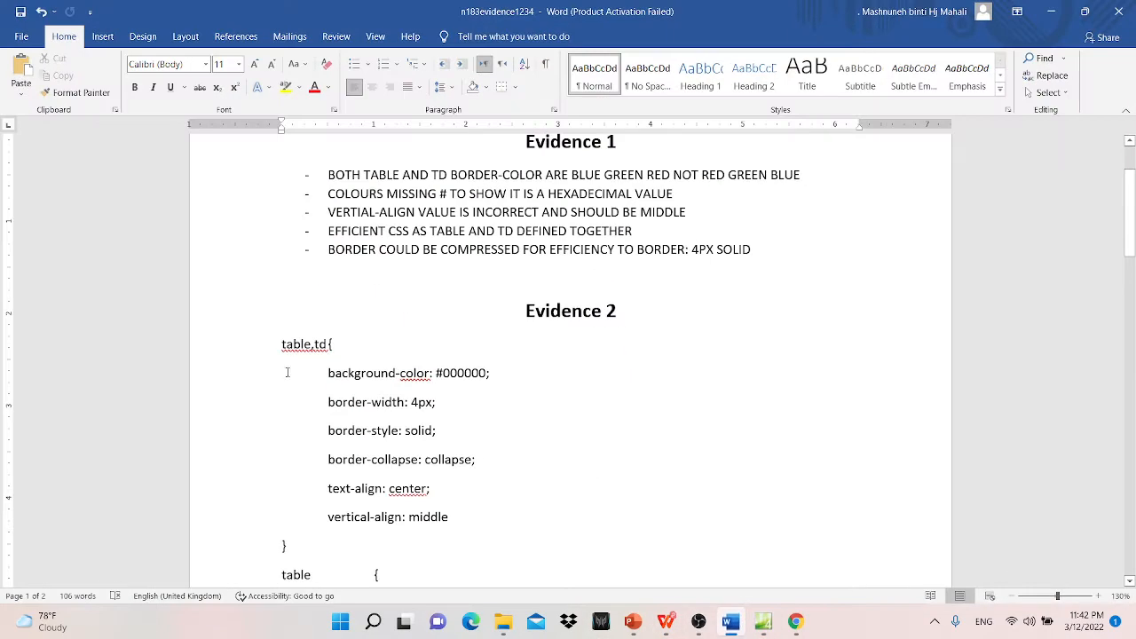
pyautogui.scroll(-10, 427, 452)
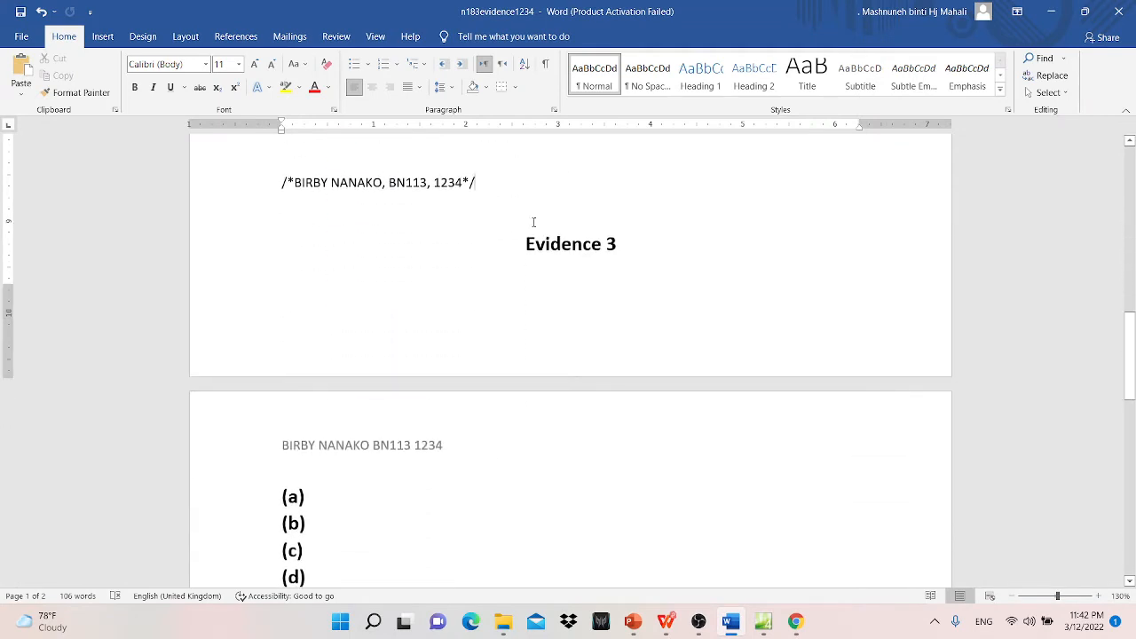
pyautogui.scroll(-1, 421, 451)
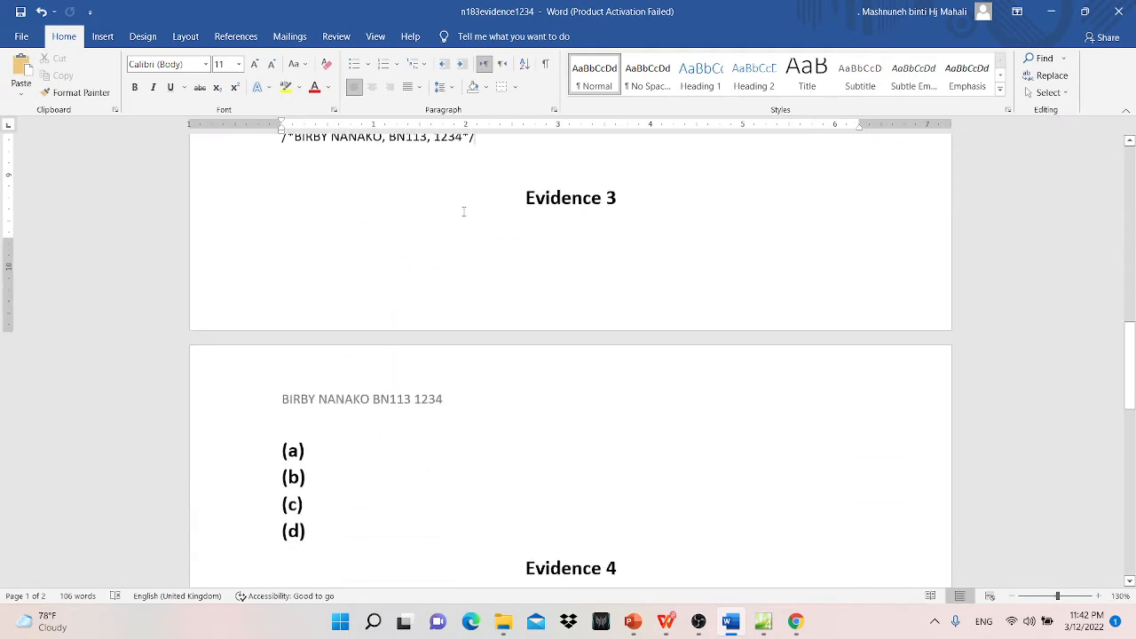
pyautogui.click(536, 197)
pyautogui.hotkey('ctrl', 'Return')
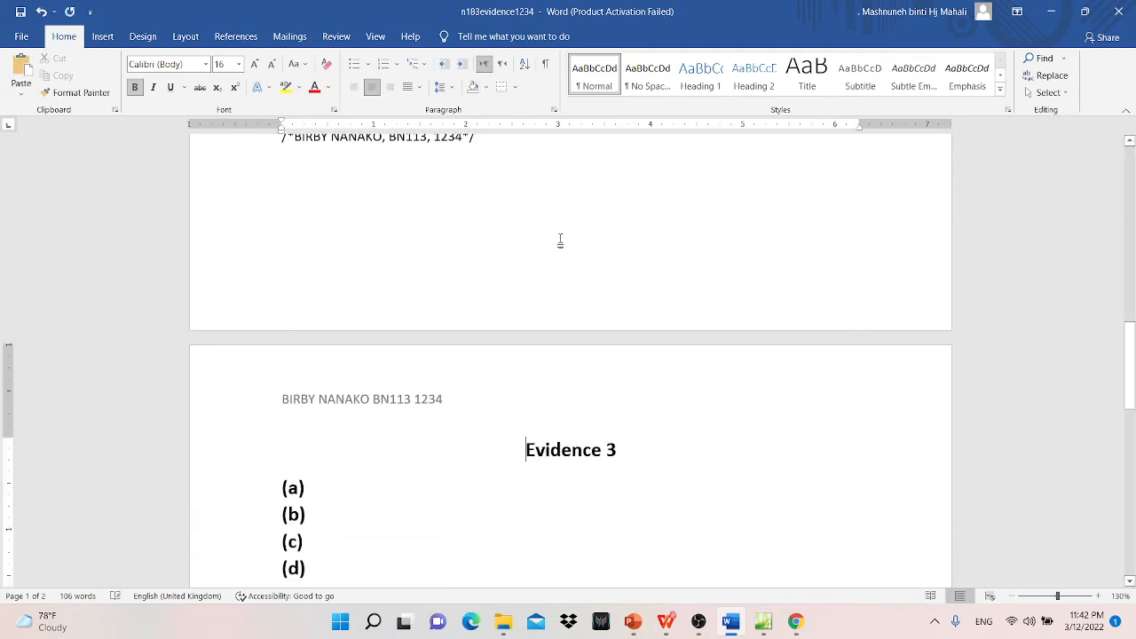
# - Type 'presentation' as the answer to Evidence 3 (a), fixing the typo
pyautogui.click(343, 488)
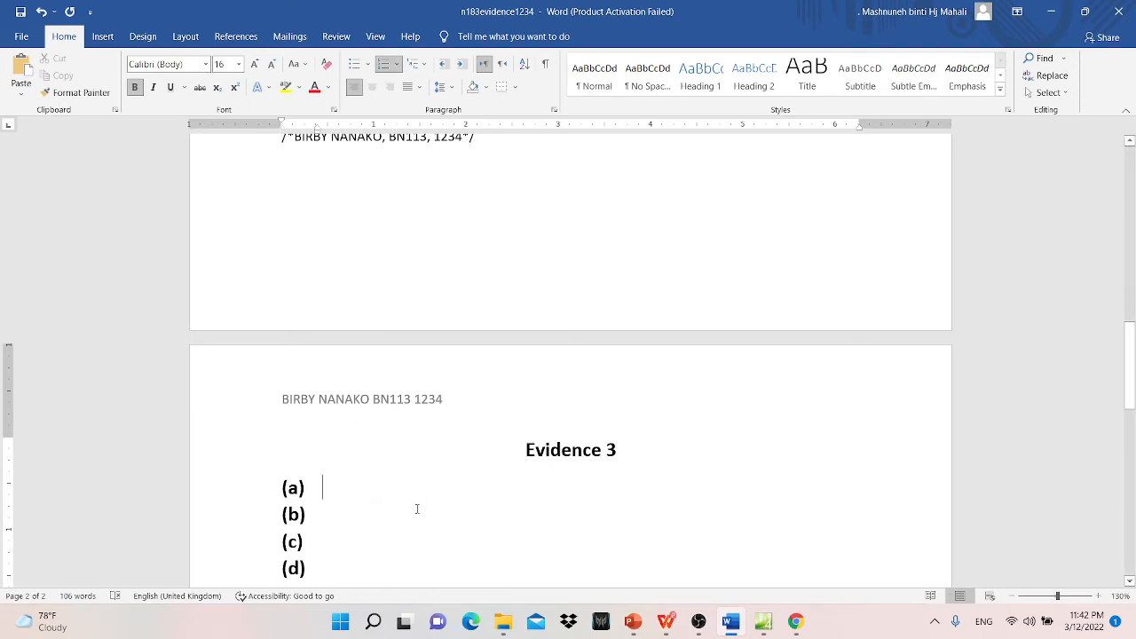
pyautogui.write('presentatuon')
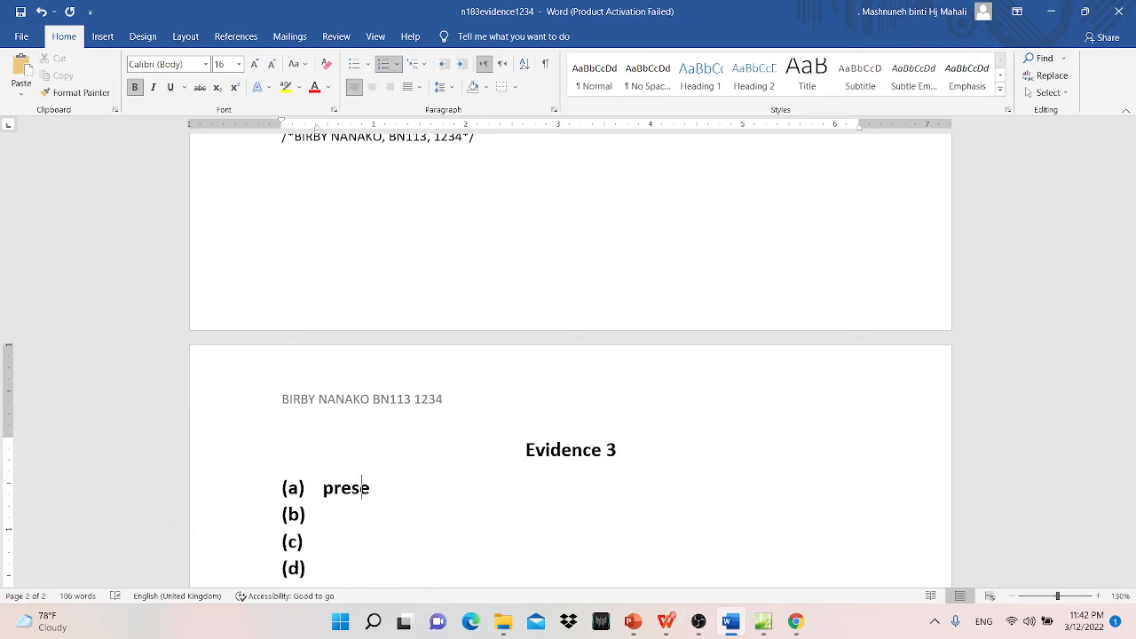
pyautogui.press('BackSpace')
pyautogui.press('BackSpace')
pyautogui.press('BackSpace')
pyautogui.write('ion')
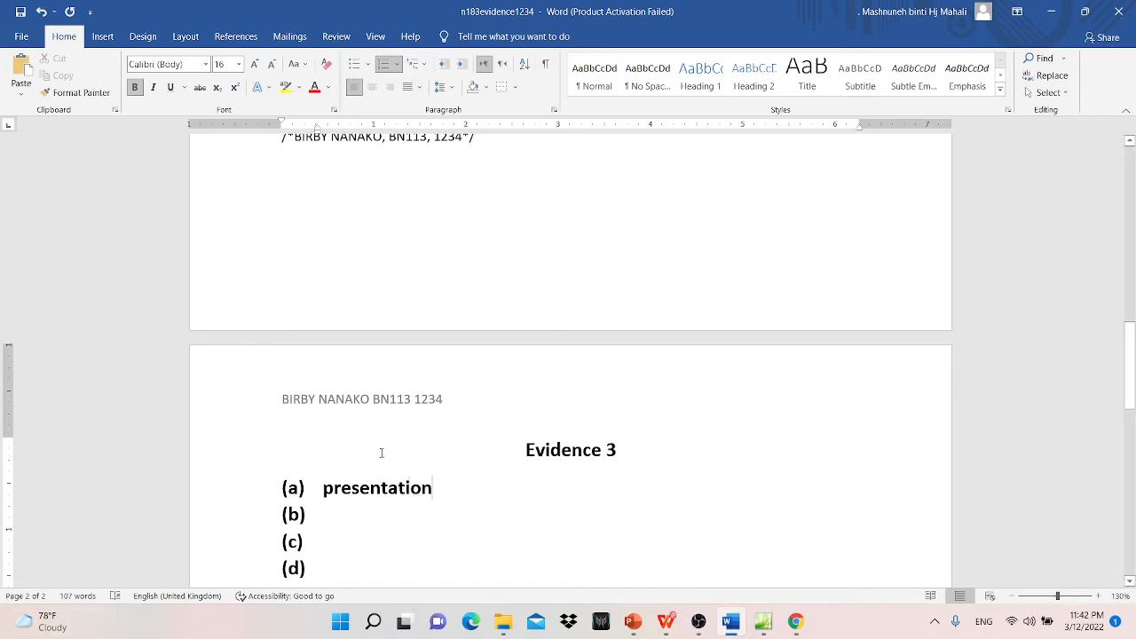
# - Check the question and the web layers slide, then answer (b) with 'content'
pyautogui.click(318, 515)
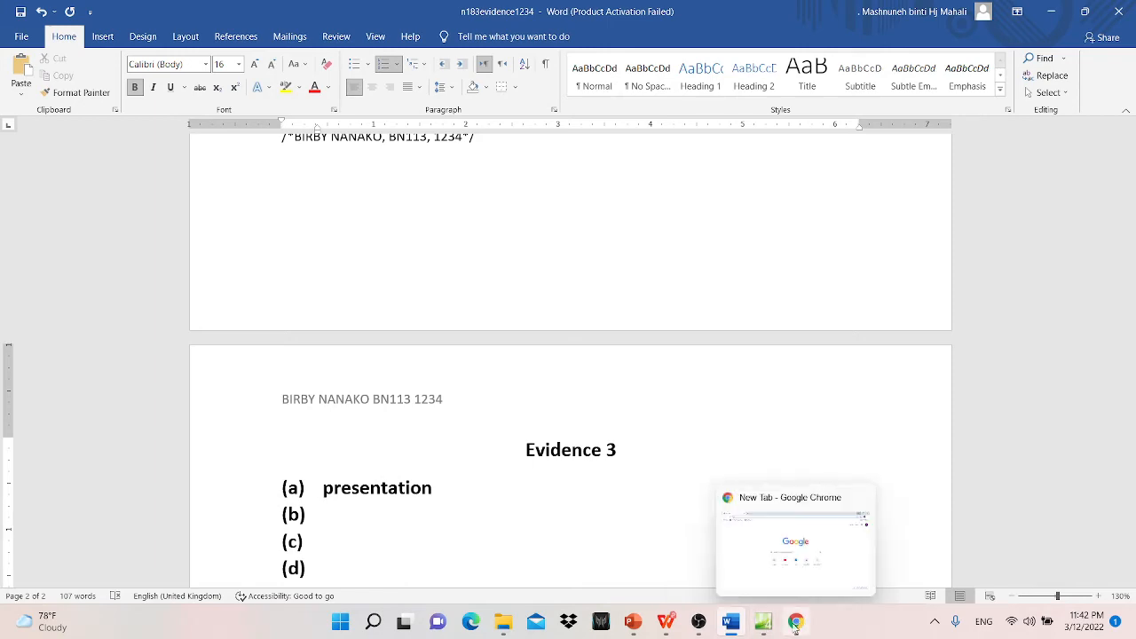
pyautogui.click(666, 623)
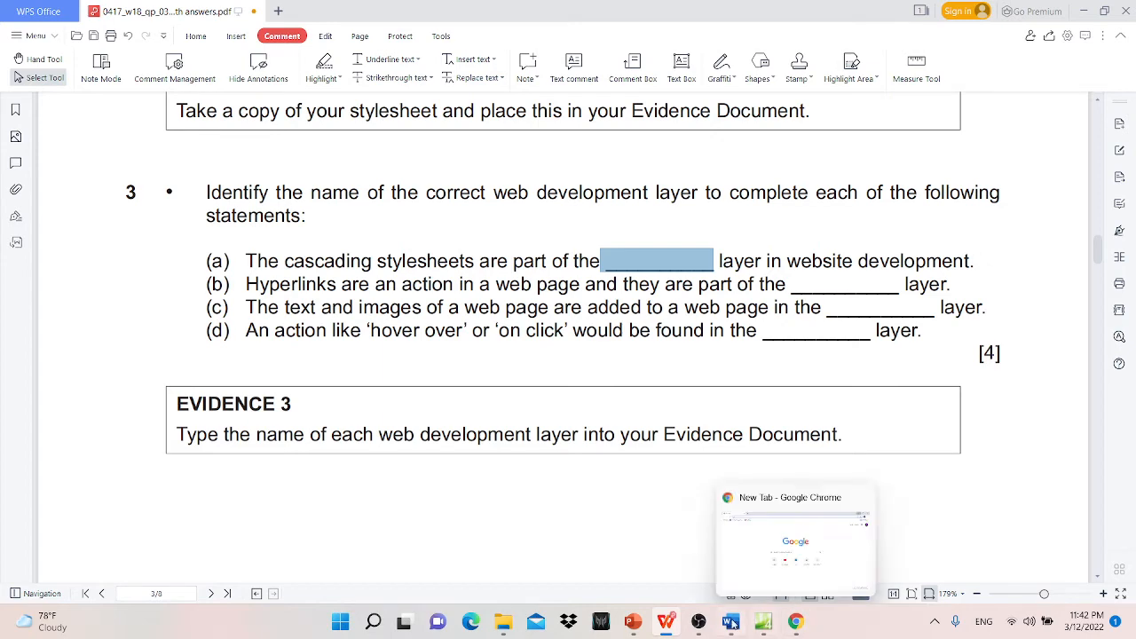
pyautogui.click(635, 624)
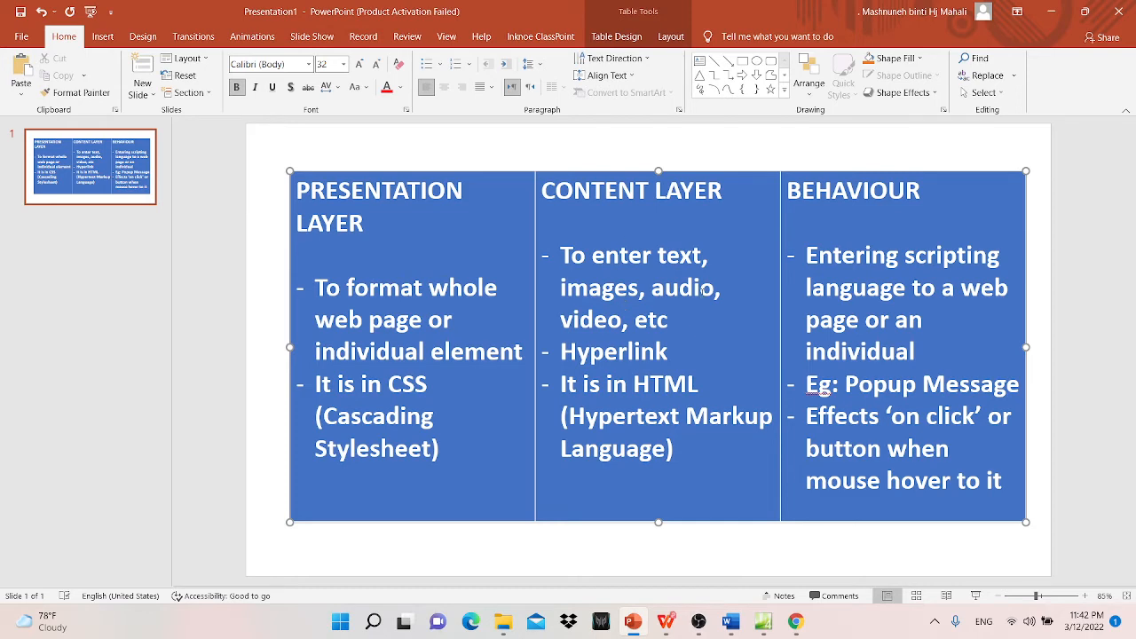
pyautogui.click(1052, 12)
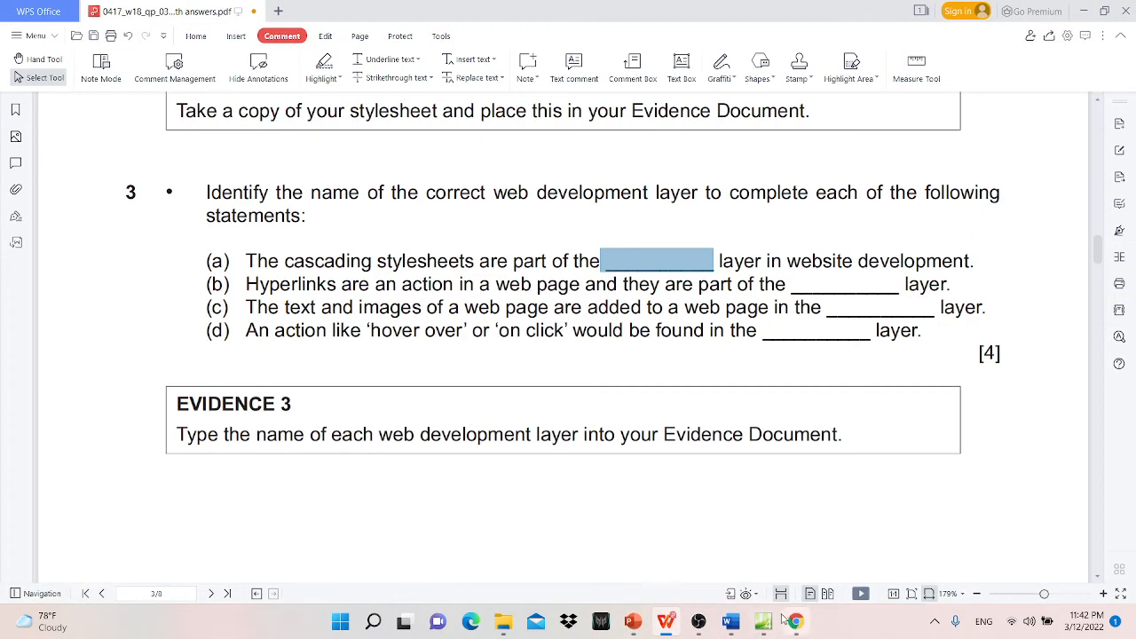
pyautogui.click(729, 619)
pyautogui.write('content')
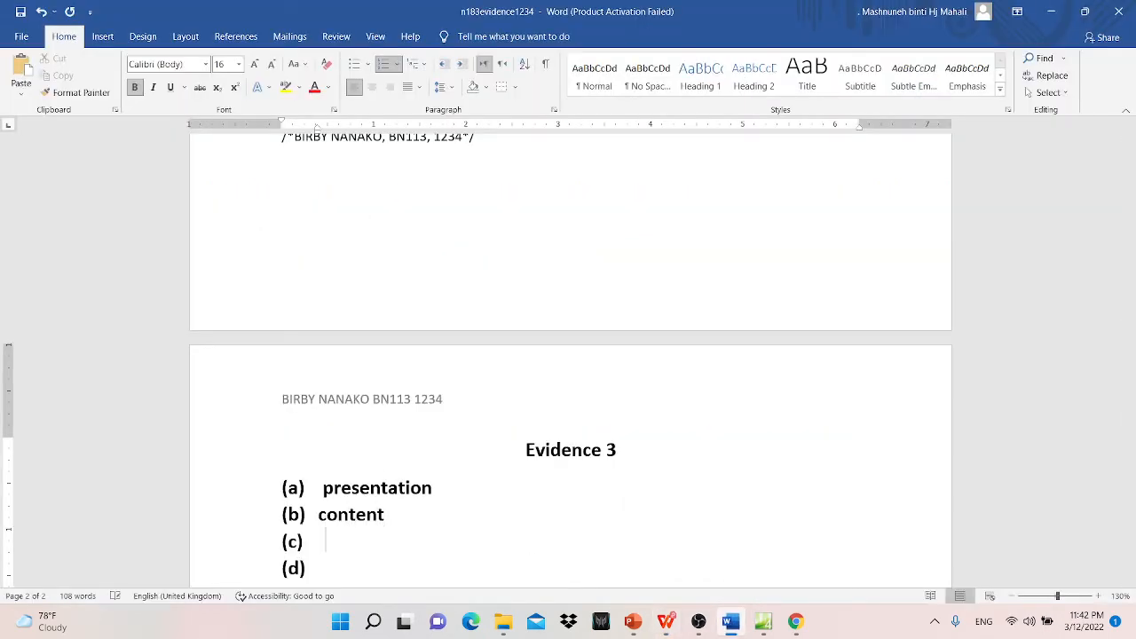
pyautogui.click(1051, 12)
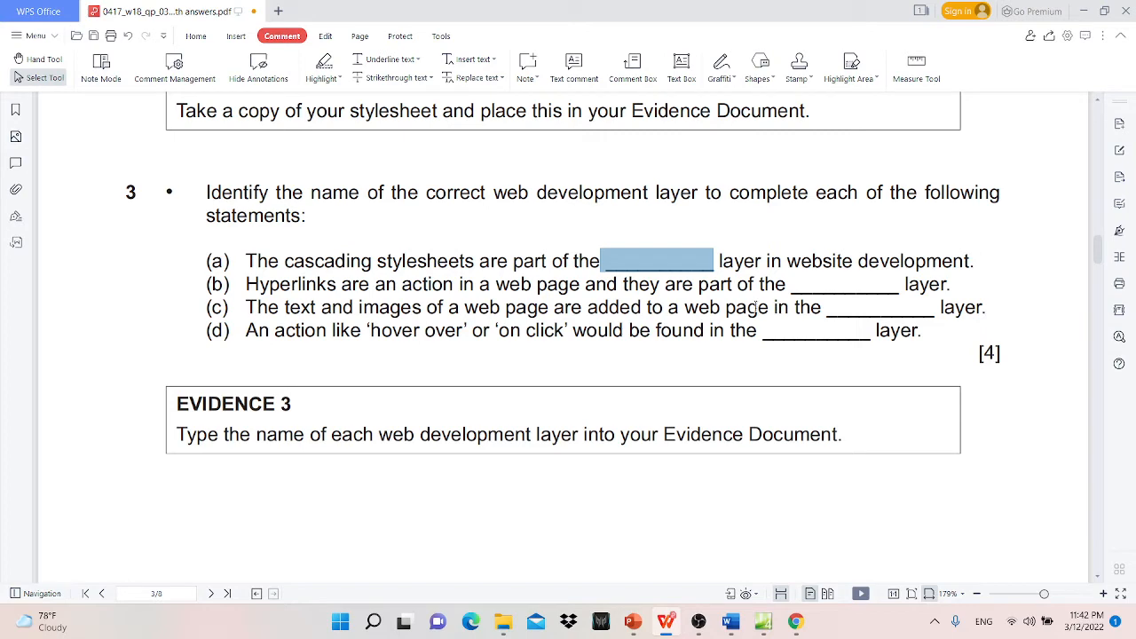
# - Recheck the web layers slide and type 'content' as the answer to (c)
pyautogui.click(633, 621)
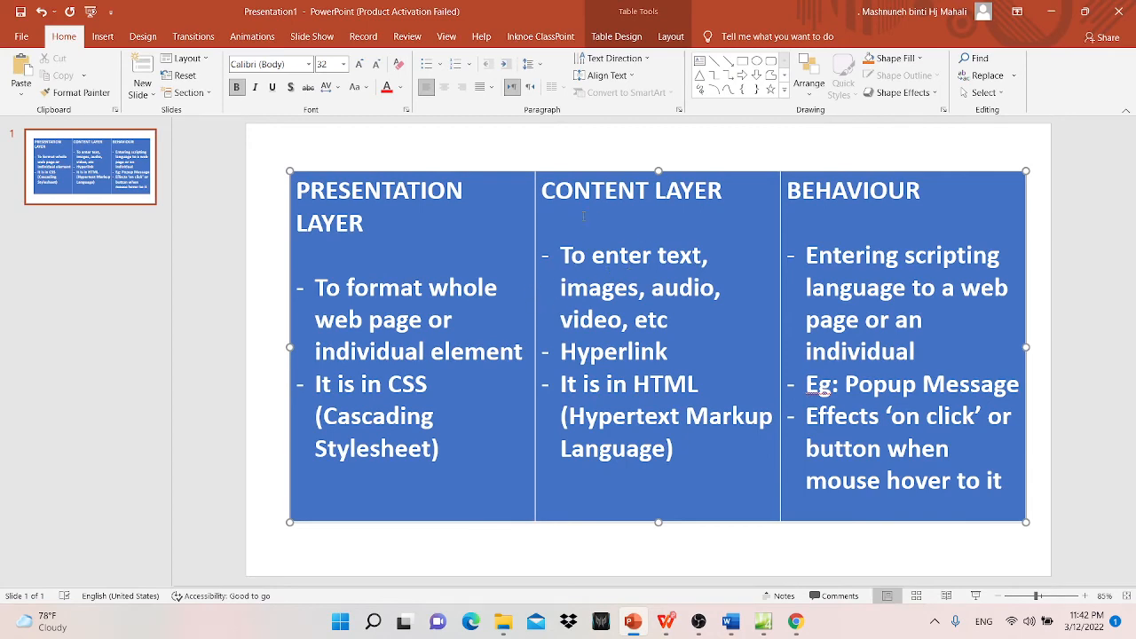
pyautogui.click(1054, 11)
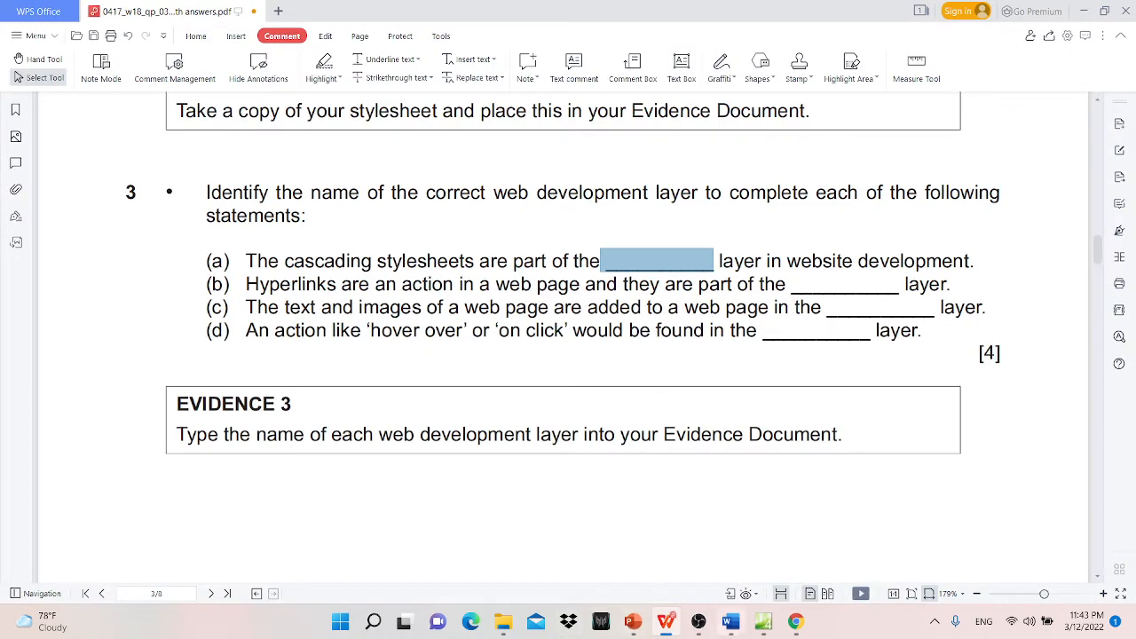
pyautogui.click(731, 621)
pyautogui.write('content')
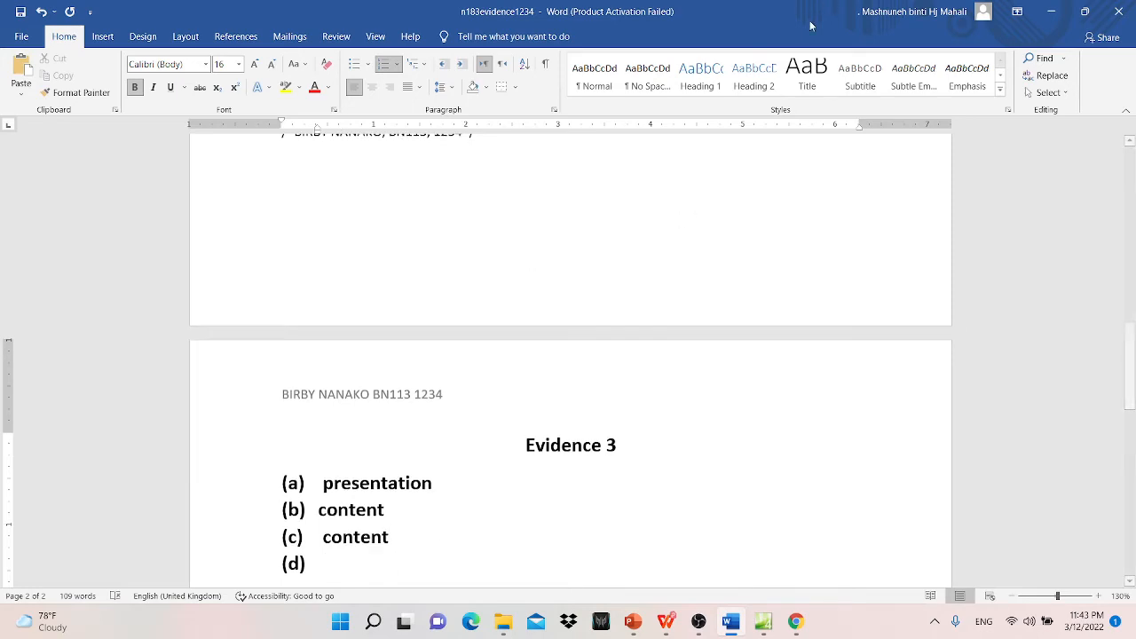
pyautogui.click(1052, 11)
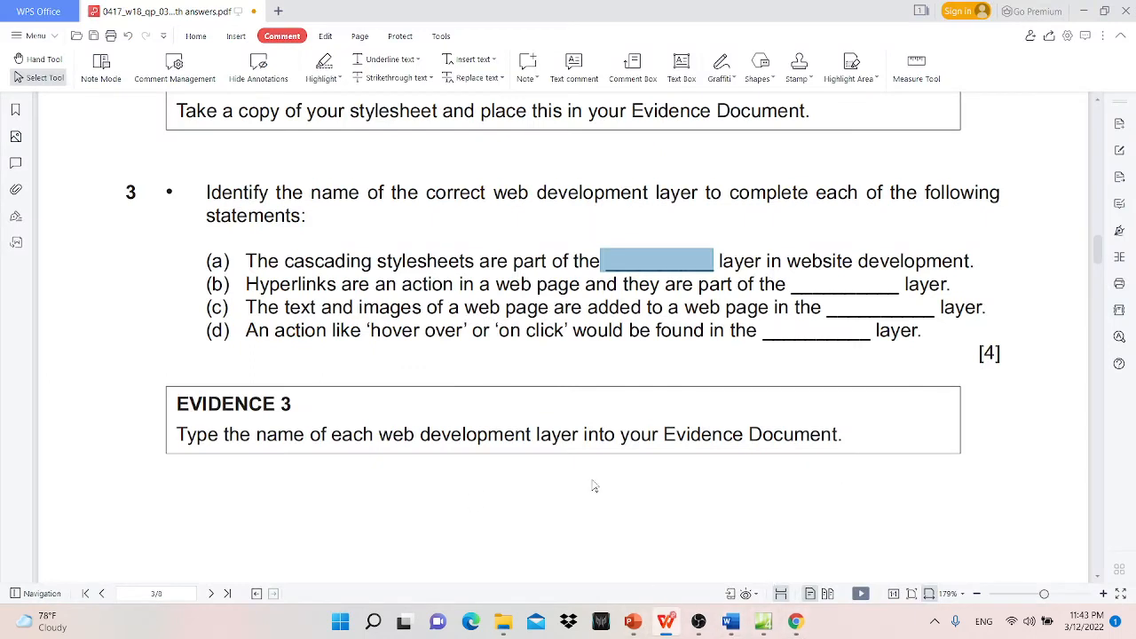
# - Answer (d) with 'behaviour' and save the evidence document
pyautogui.click(795, 621)
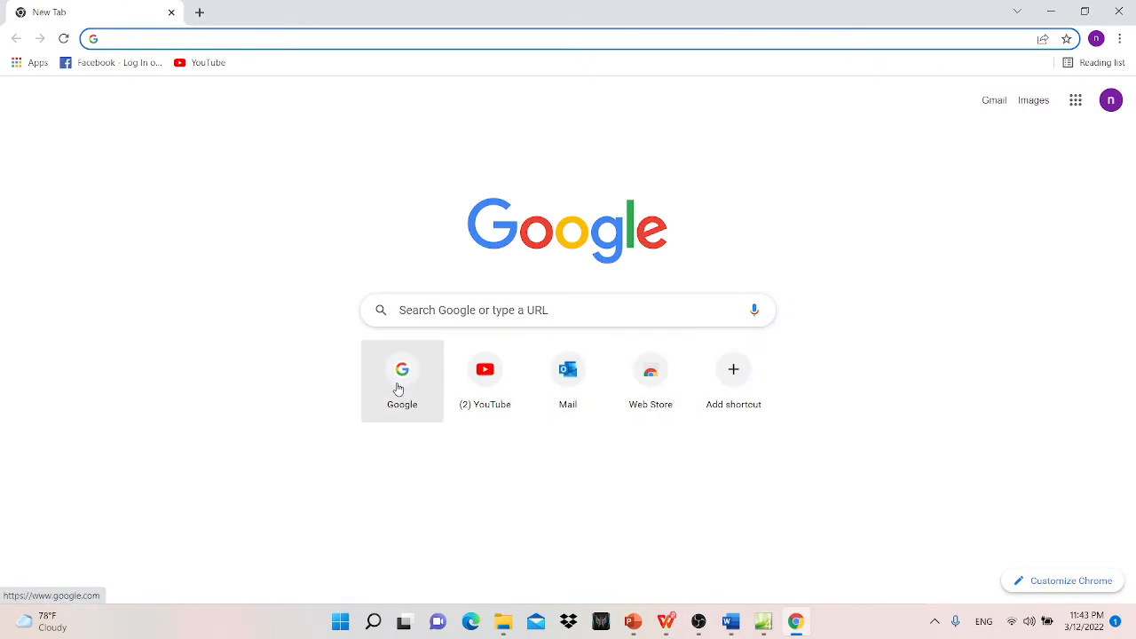
pyautogui.moveTo(444, 358)
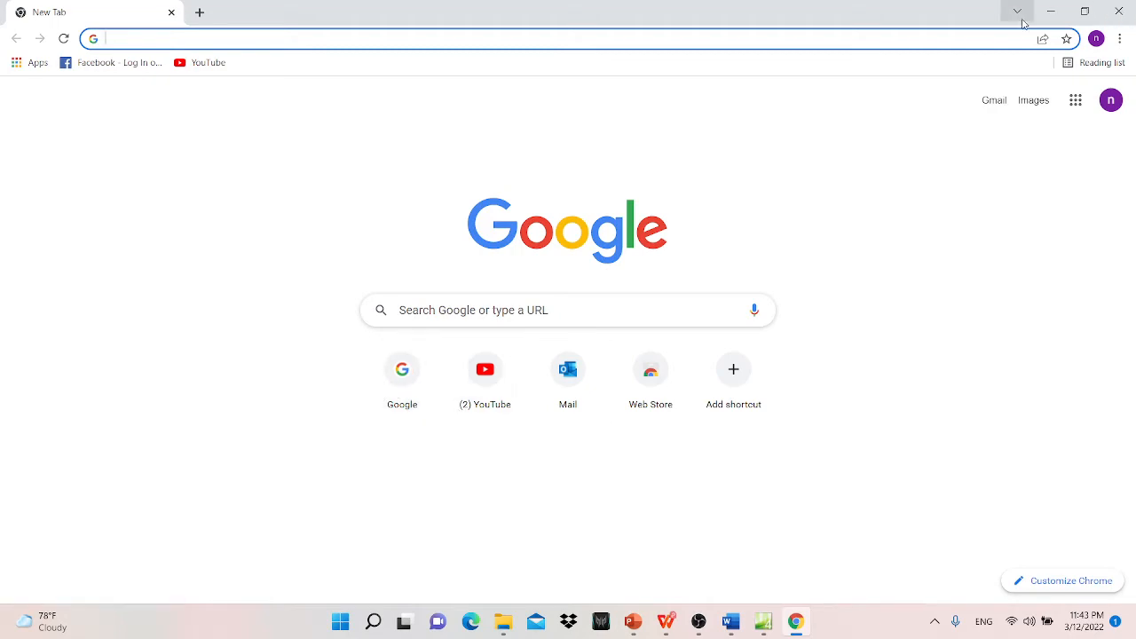
pyautogui.click(1048, 20)
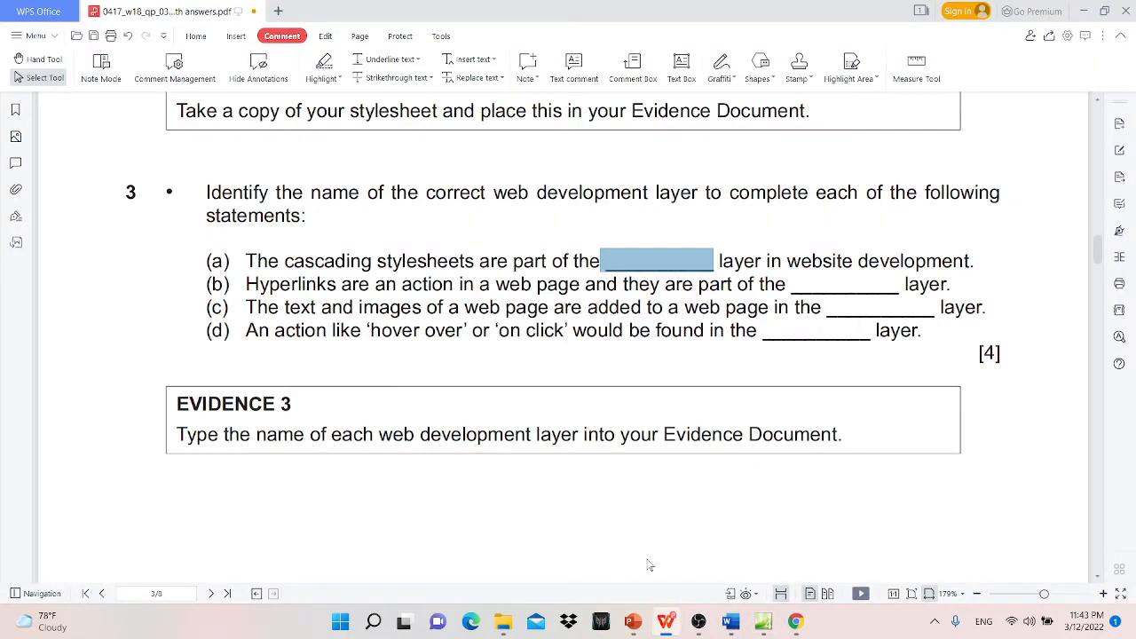
pyautogui.click(731, 621)
pyautogui.write('b')
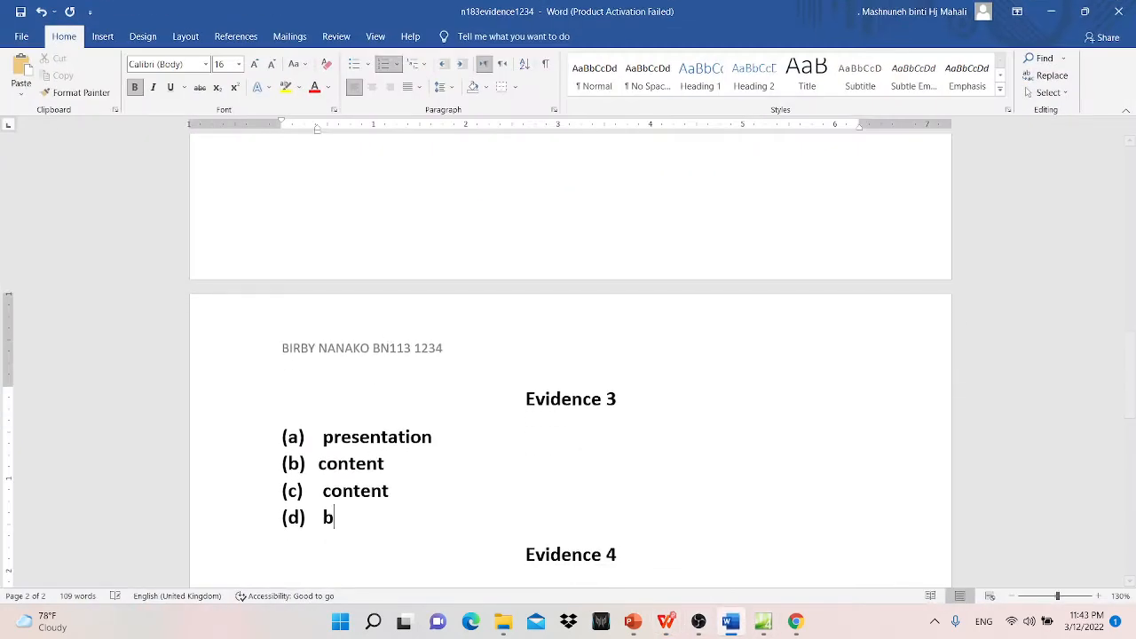
pyautogui.write('ehaviour')
pyautogui.click(18, 12)
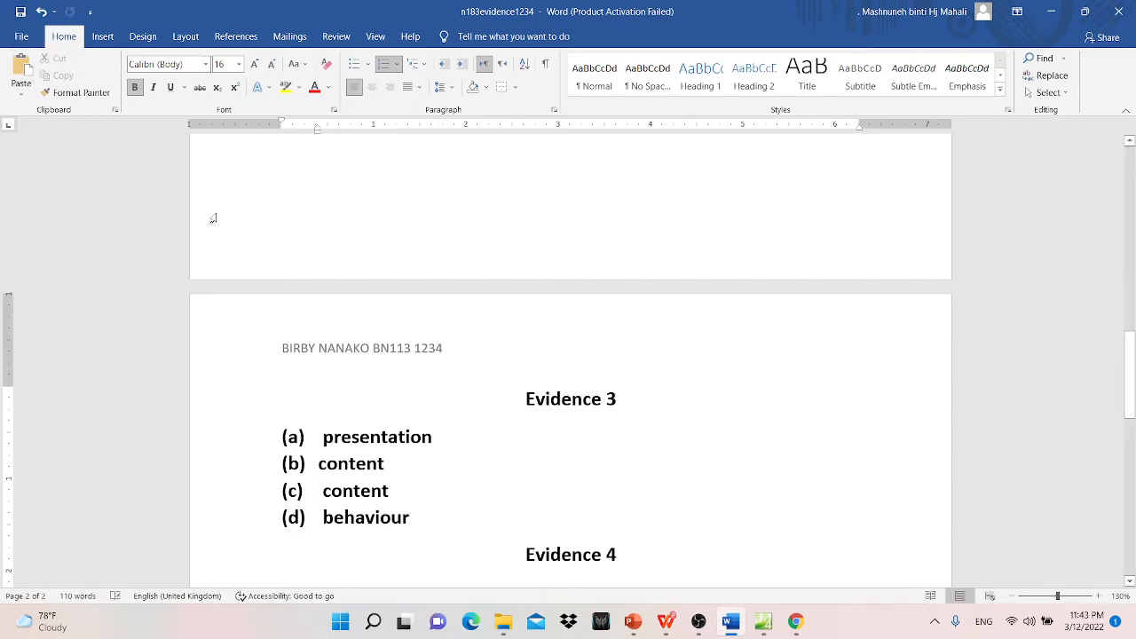
pyautogui.click(1050, 12)
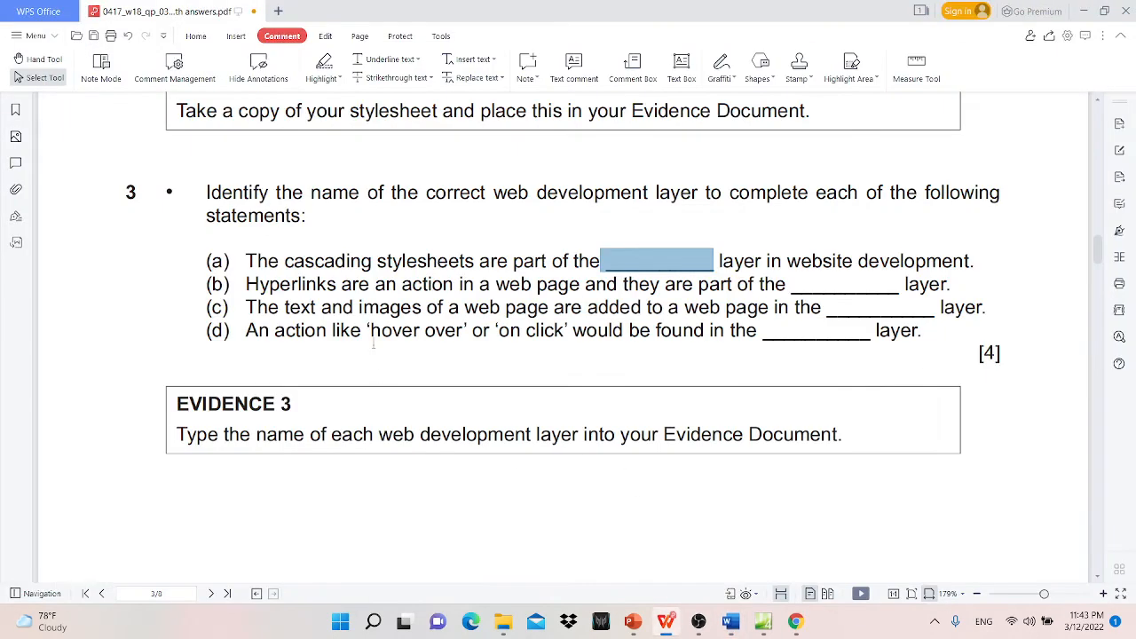
# - Scroll to question 4's sheds.htm table layout and preview the Expression Web window
pyautogui.scroll(-2, 371, 382)
pyautogui.scroll(2, 364, 383)
pyautogui.scroll(-10, 360, 382)
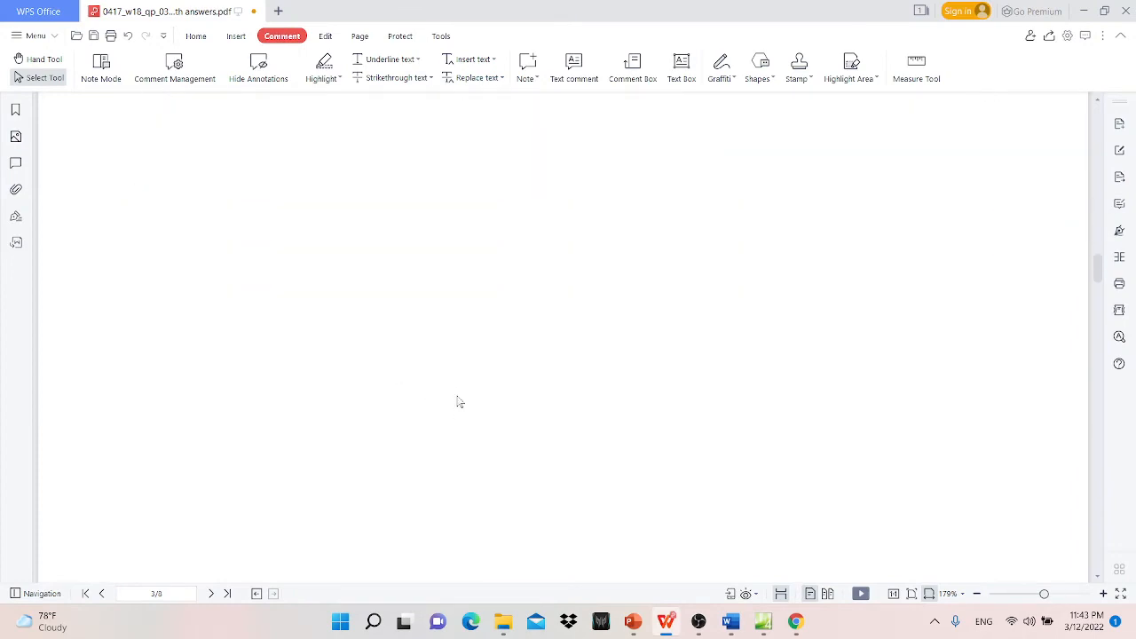
pyautogui.scroll(-3, 495, 416)
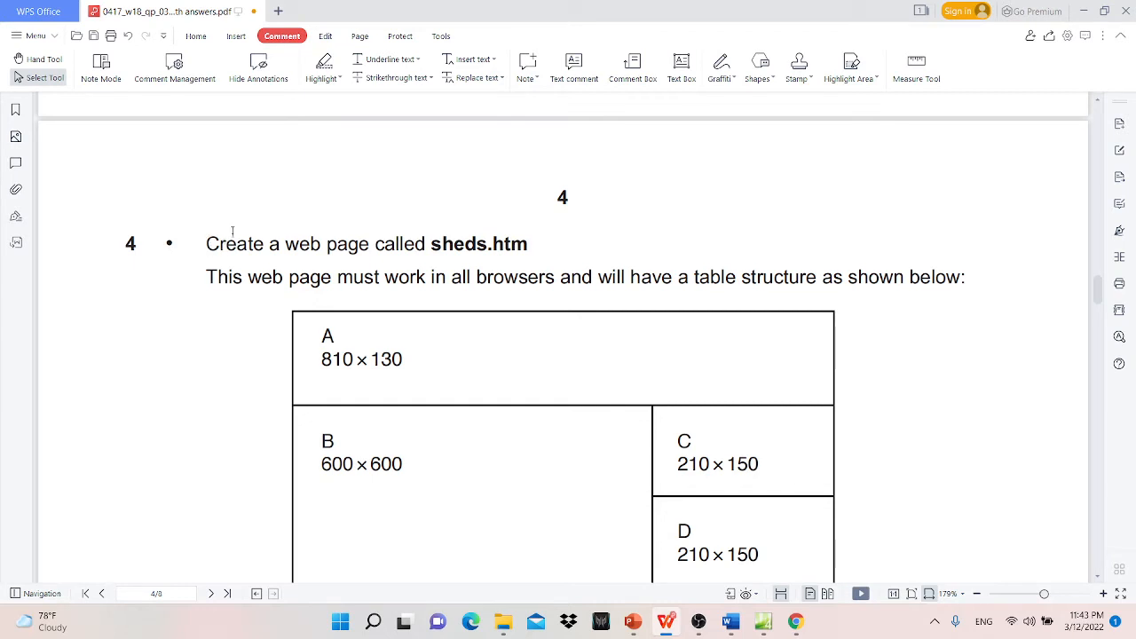
pyautogui.moveTo(429, 248); pyautogui.dragTo(487, 248)
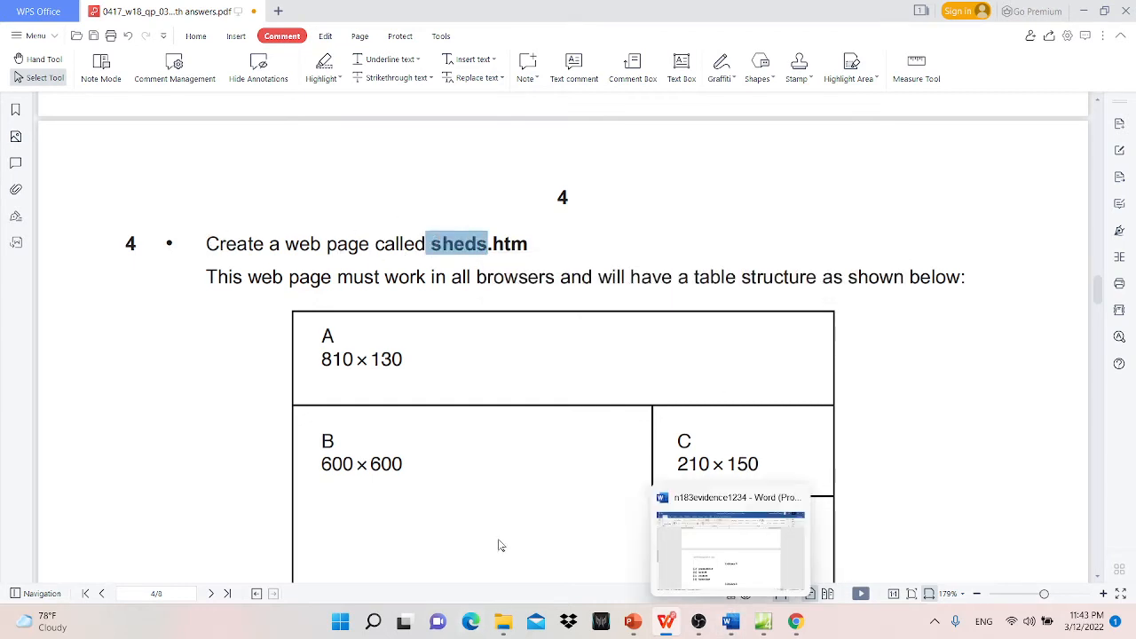
pyautogui.scroll(-1, 629, 399)
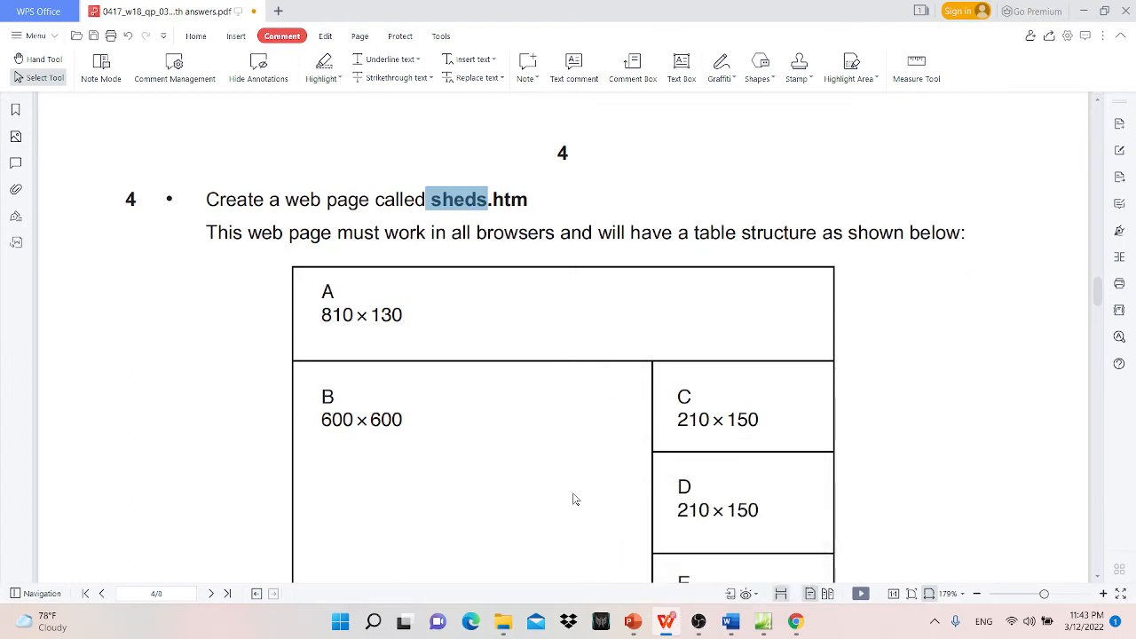
pyautogui.scroll(-1, 573, 499)
pyautogui.moveTo(763, 621)
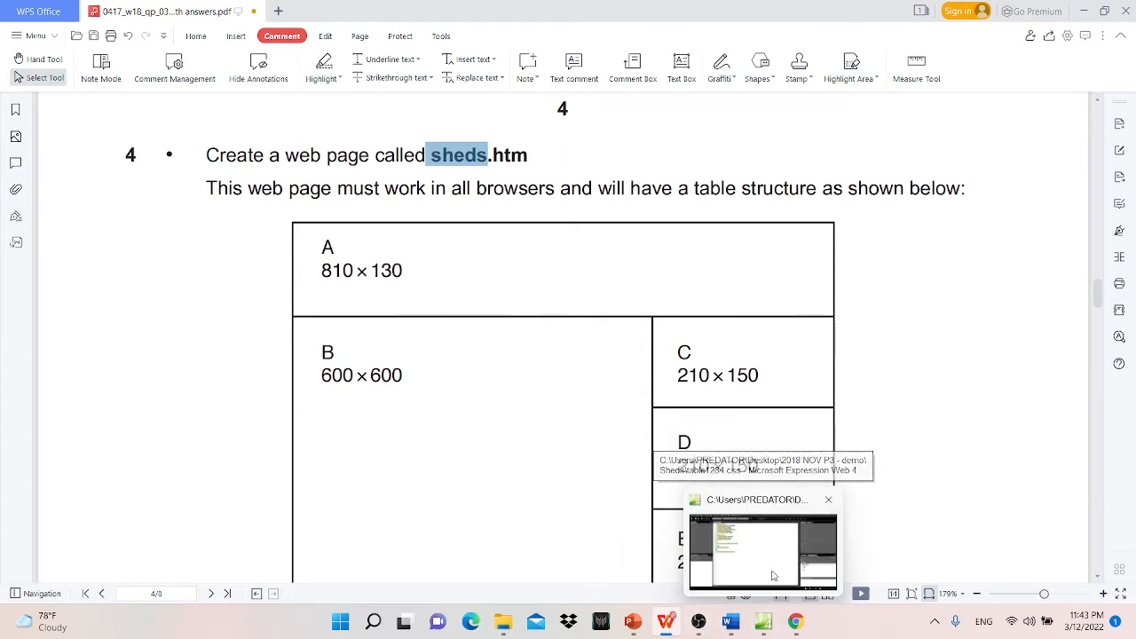
pyautogui.moveTo(773, 576)
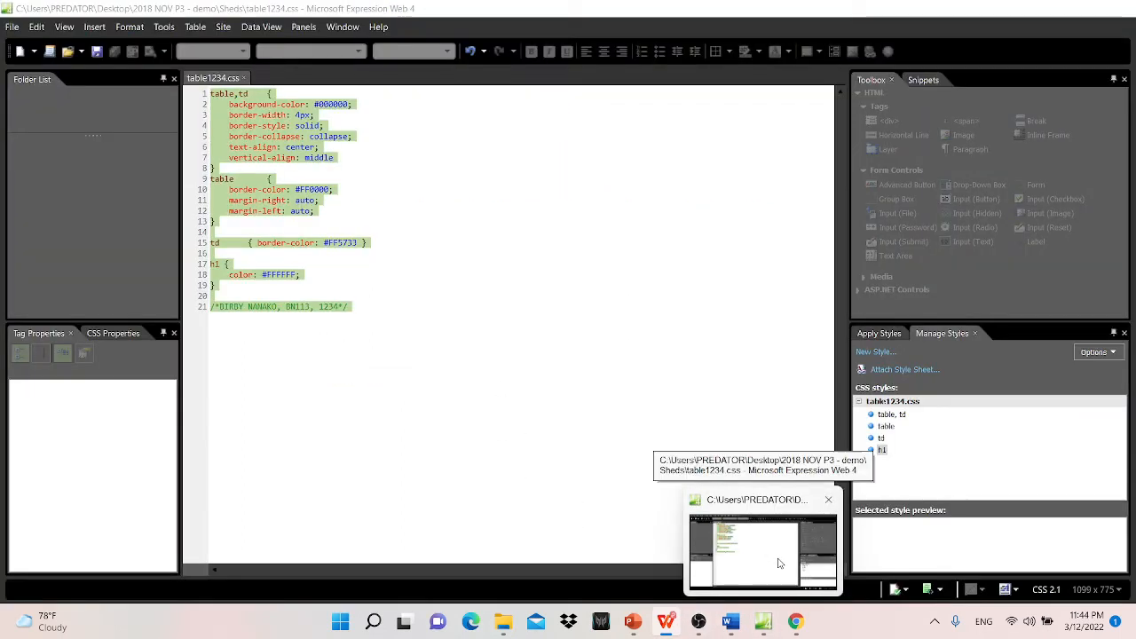
# - Create a new blank HTML page, Untitled_1.html, from the New Document menu
pyautogui.click(778, 563)
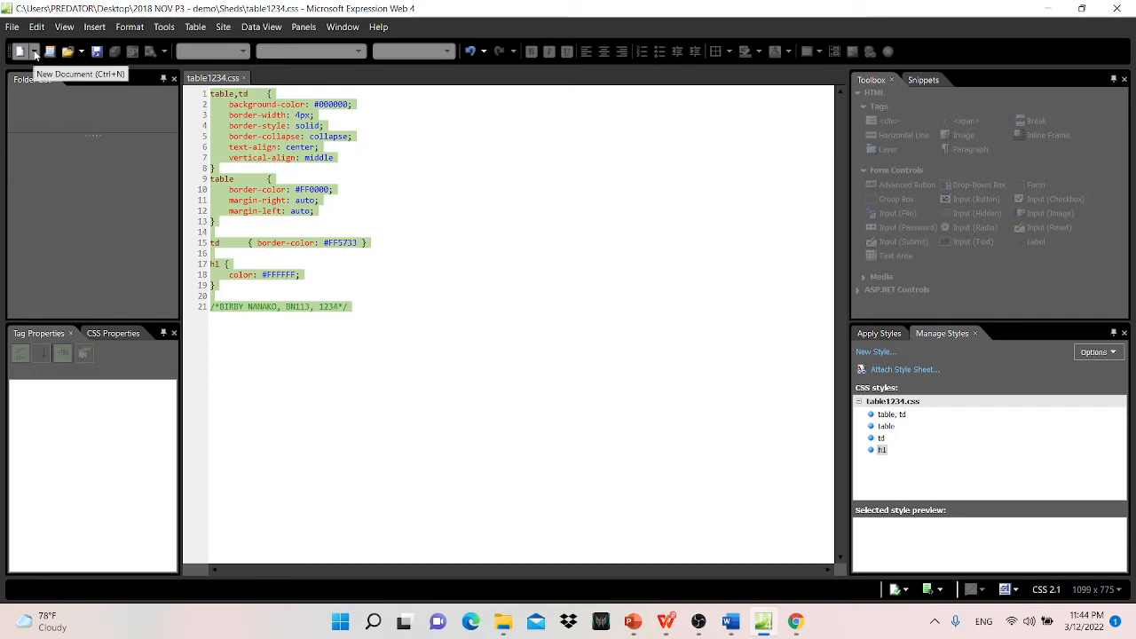
pyautogui.click(35, 53)
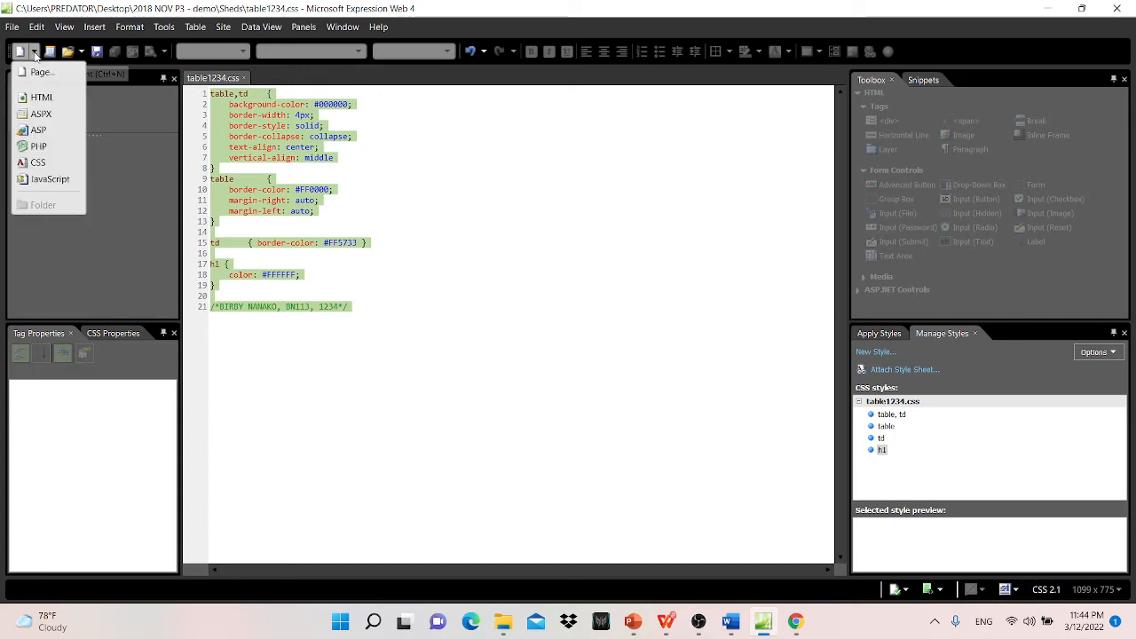
pyautogui.click(41, 99)
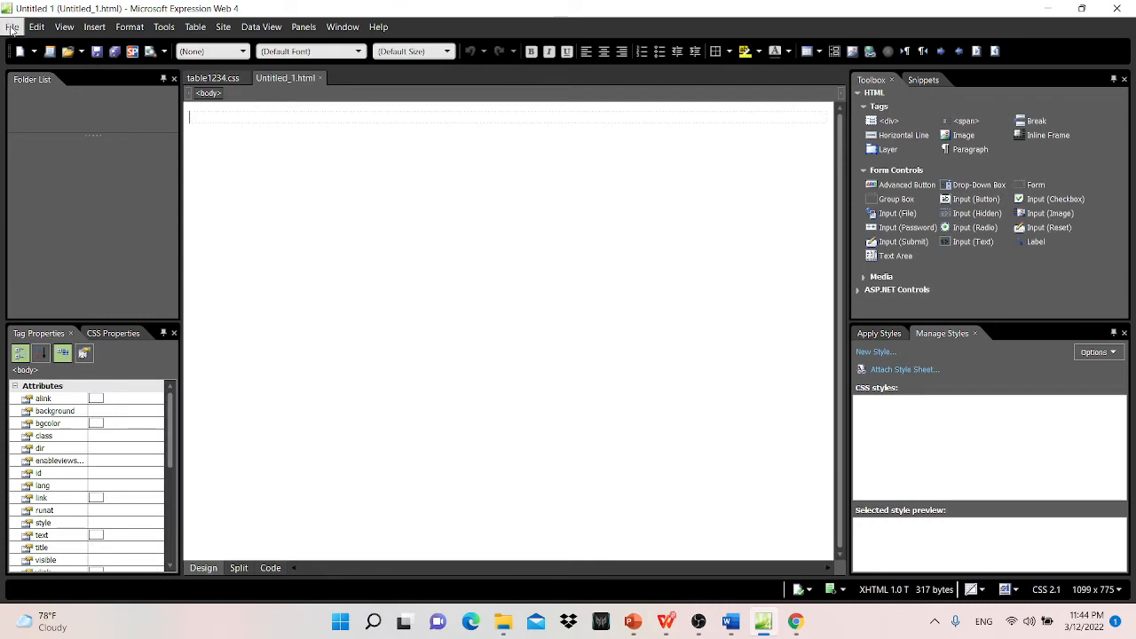
# - In Save As, name the page 'Sheds' as an HTML Files type inside the Sheds folder
pyautogui.click(11, 27)
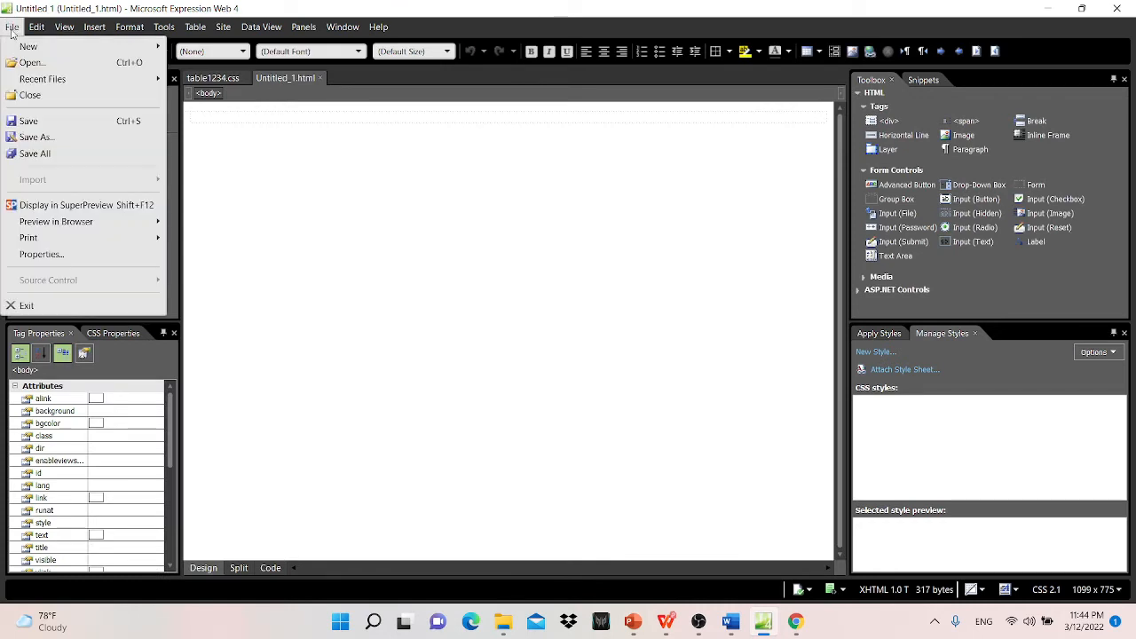
pyautogui.click(66, 136)
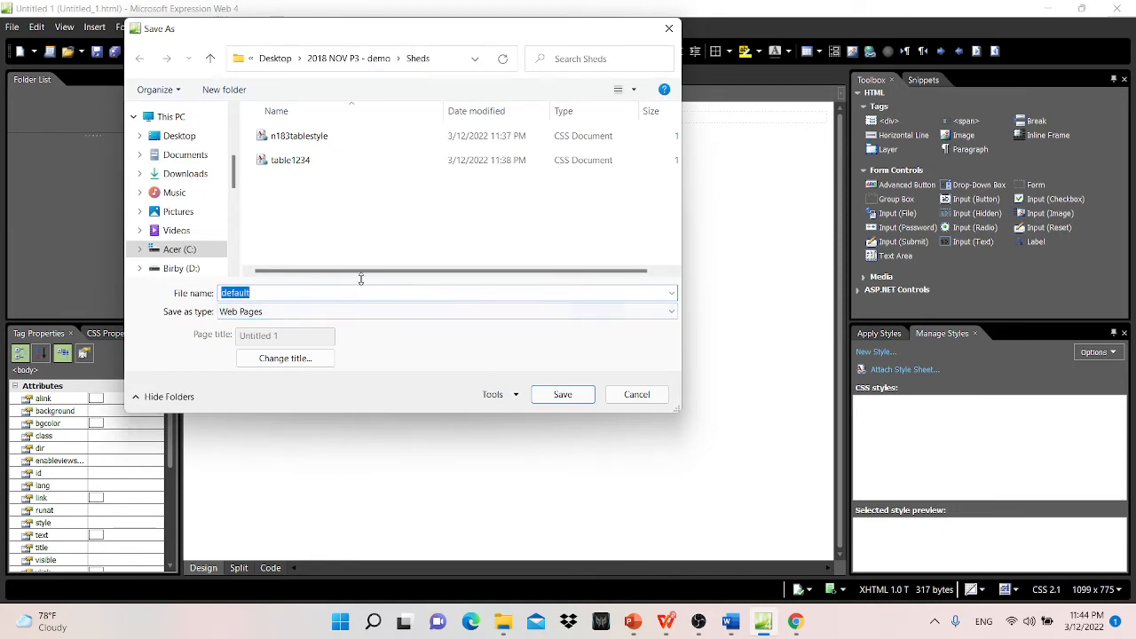
pyautogui.write('sheds')
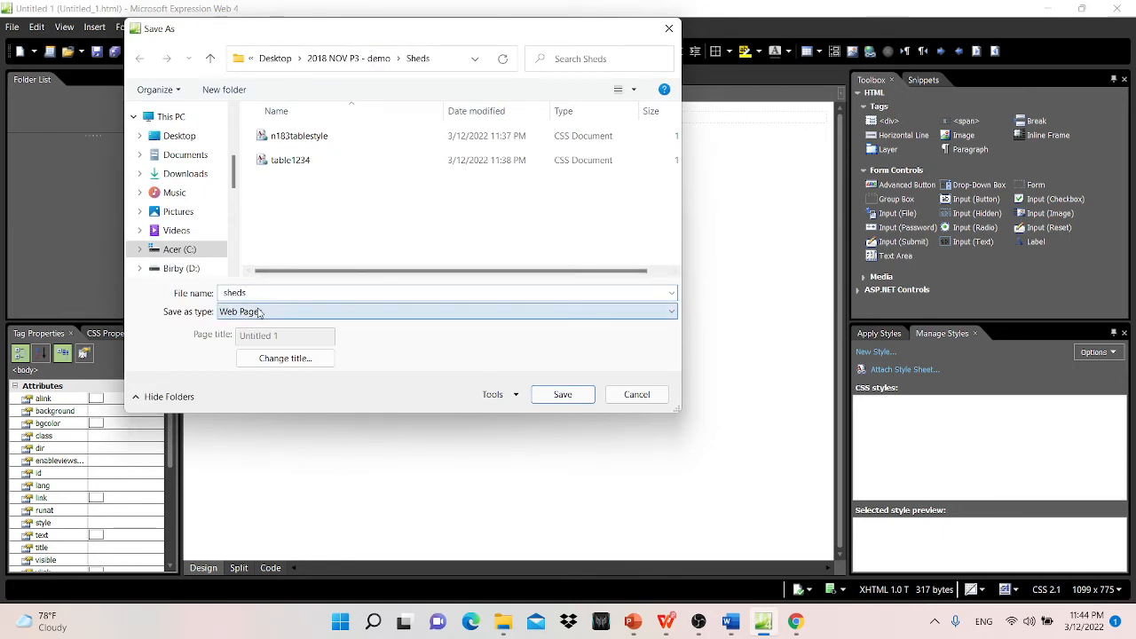
pyautogui.click(259, 312)
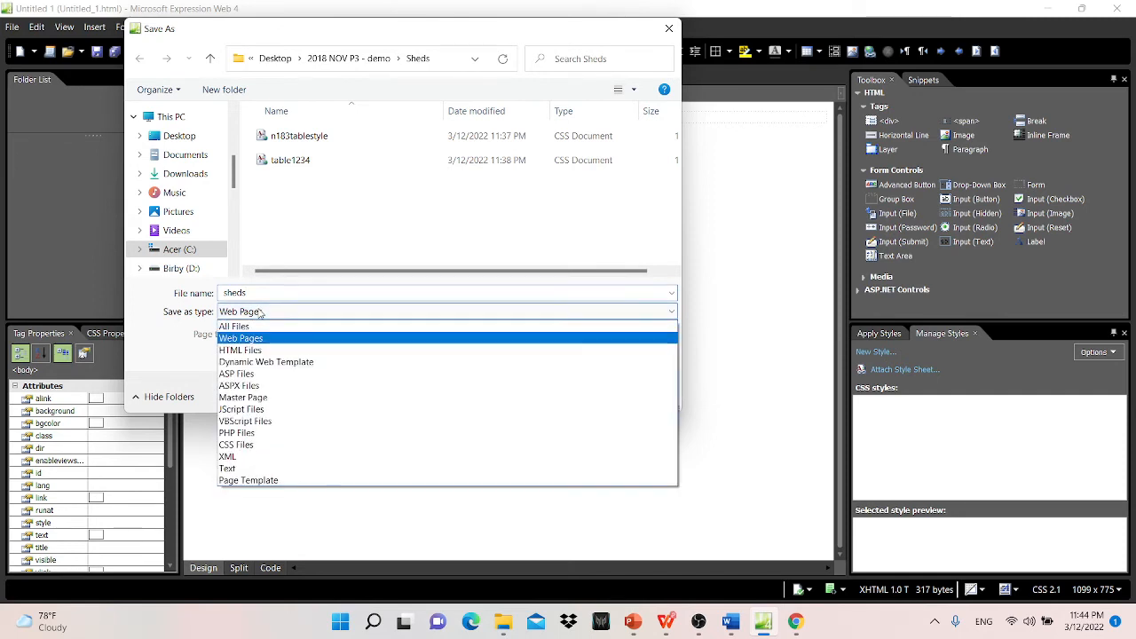
pyautogui.click(276, 351)
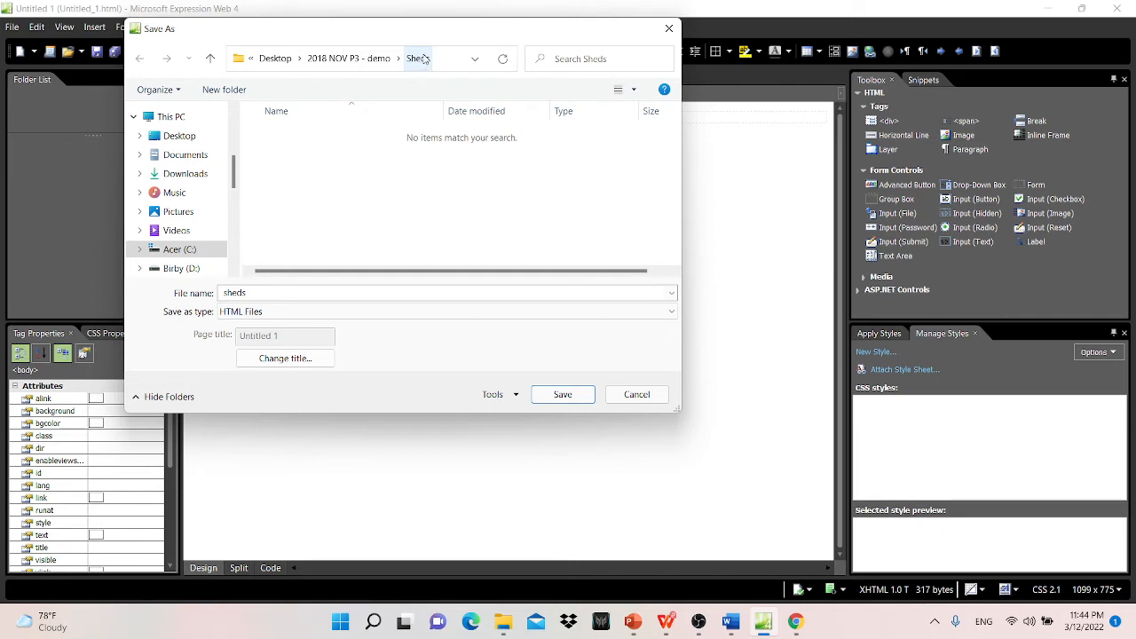
pyautogui.click(341, 59)
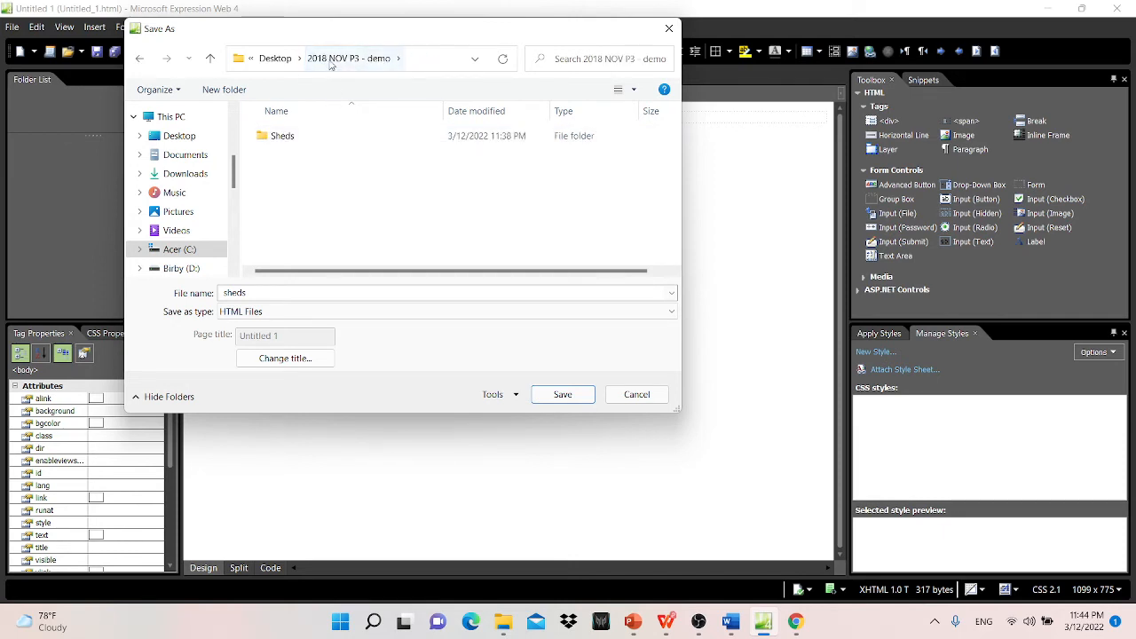
pyautogui.doubleClick(293, 141)
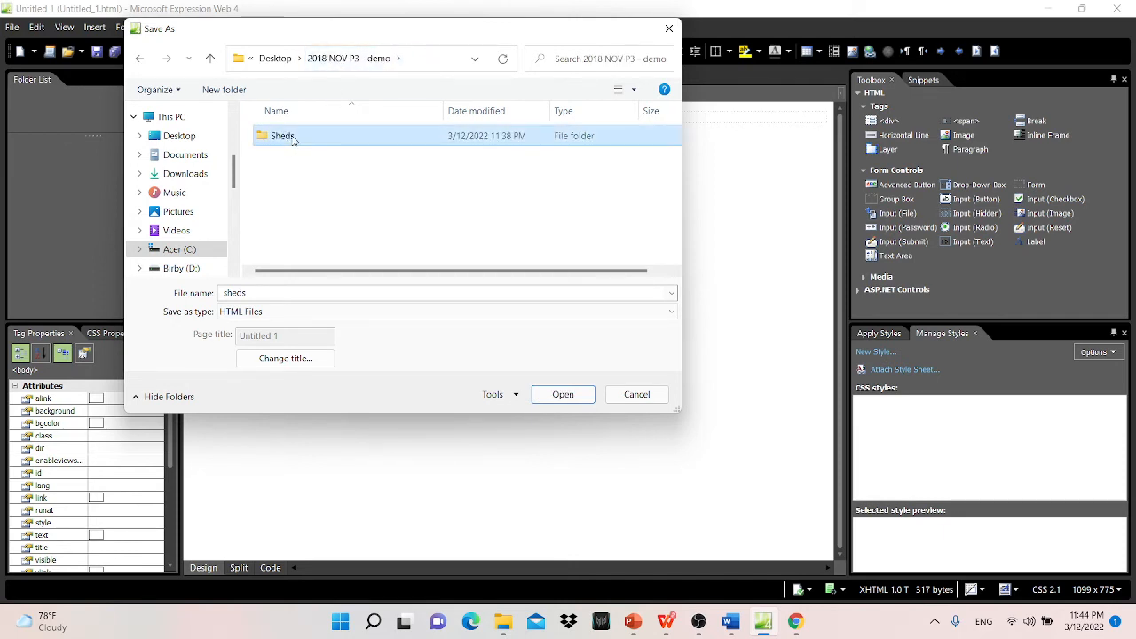
pyautogui.rightClick(299, 145)
pyautogui.click(287, 177)
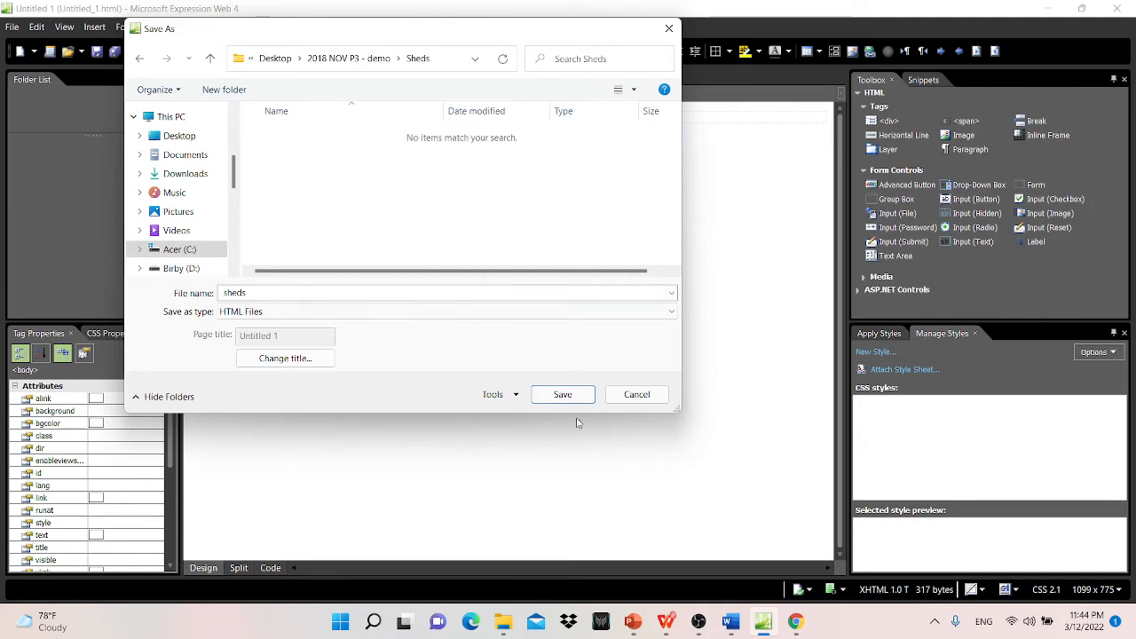
pyautogui.click(261, 293)
pyautogui.click(229, 293)
pyautogui.write('S')
# - Save the page as sheds.html and bring the task PDF up full screen
pyautogui.click(561, 395)
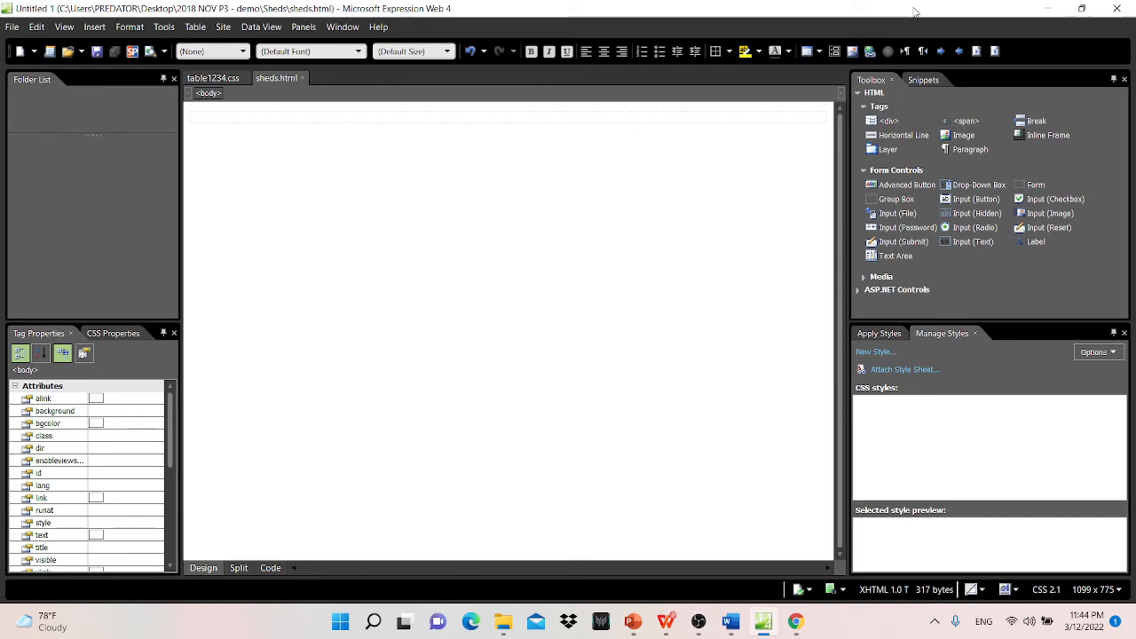
pyautogui.click(1047, 8)
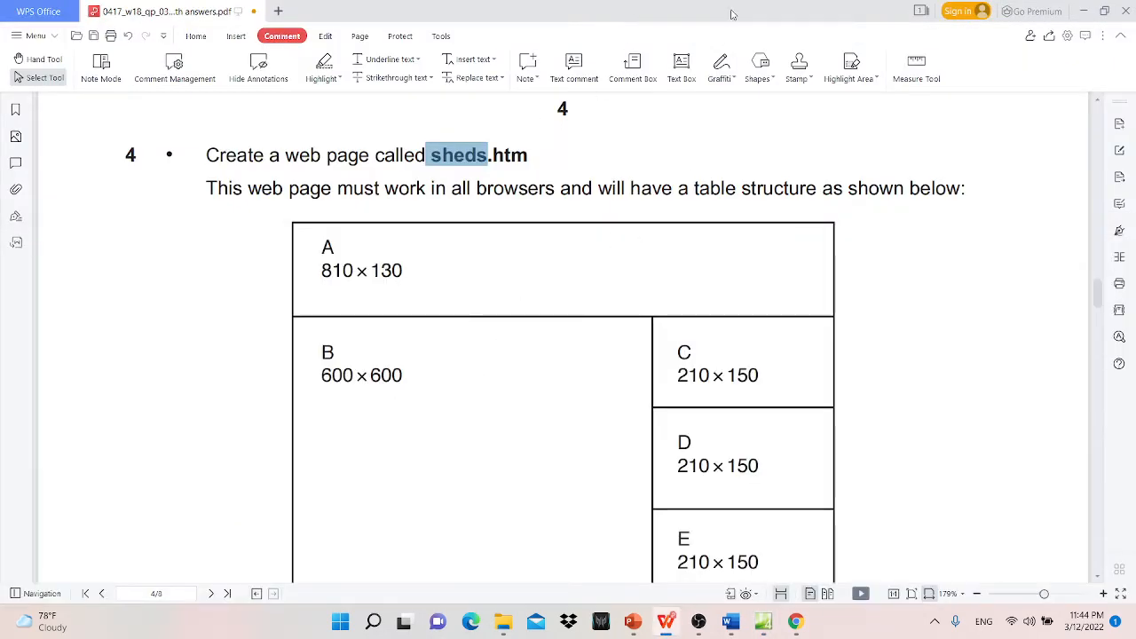
pyautogui.doubleClick(733, 14)
pyautogui.scroll(-1, 528, 200)
pyautogui.scroll(1, 519, 195)
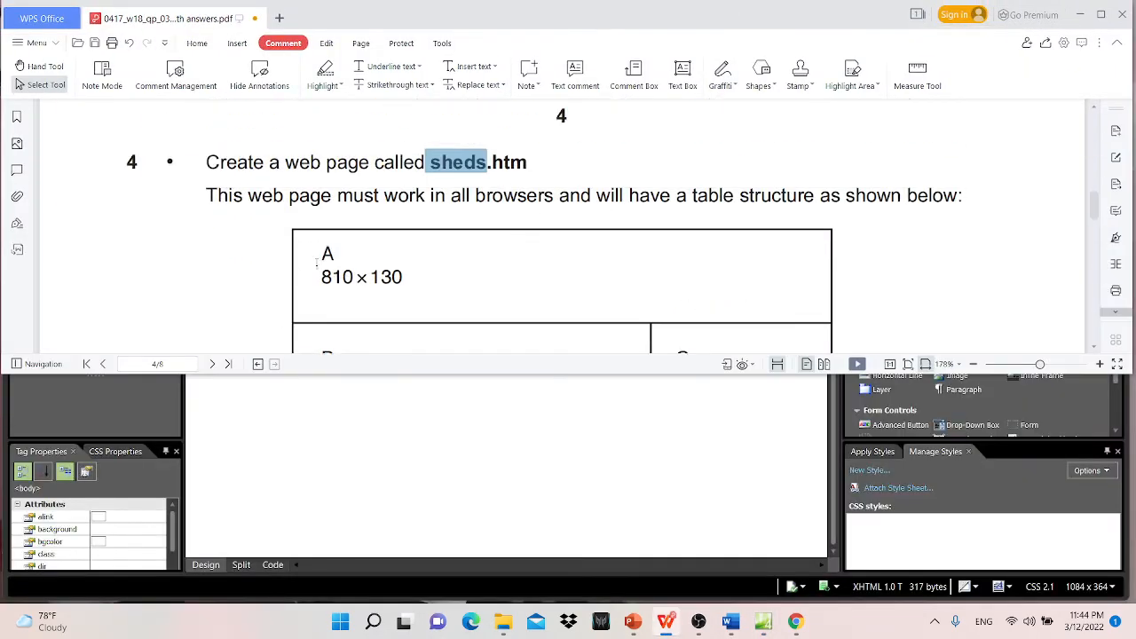
pyautogui.scroll(-1, 348, 236)
pyautogui.doubleClick(545, 18)
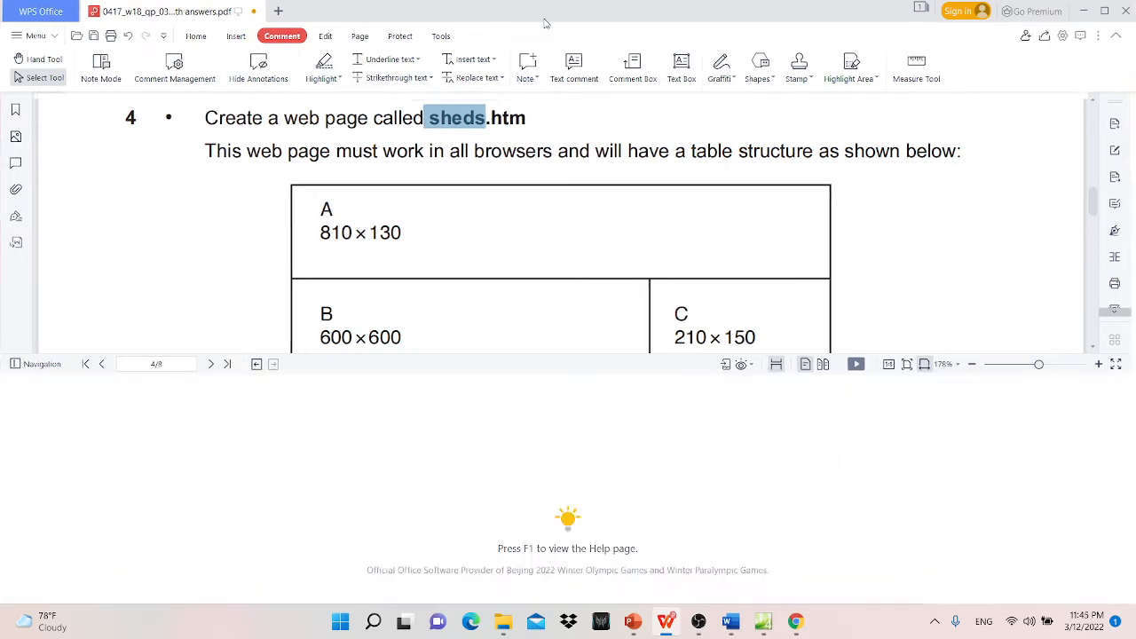
pyautogui.scroll(-1, 524, 351)
pyautogui.scroll(-3, 551, 457)
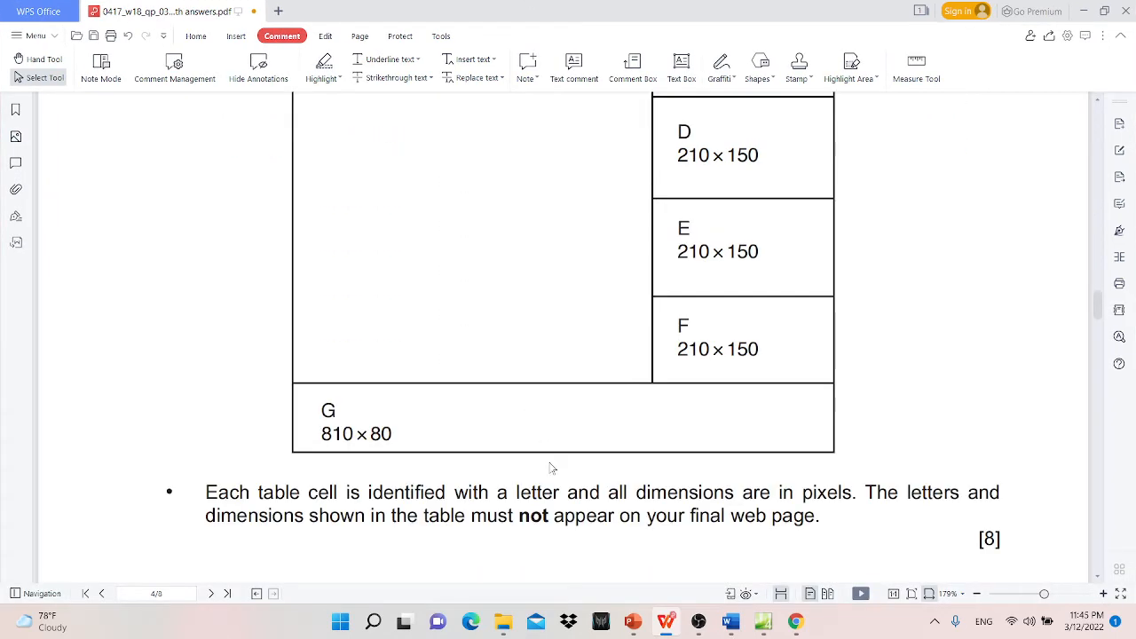
pyautogui.scroll(5, 546, 456)
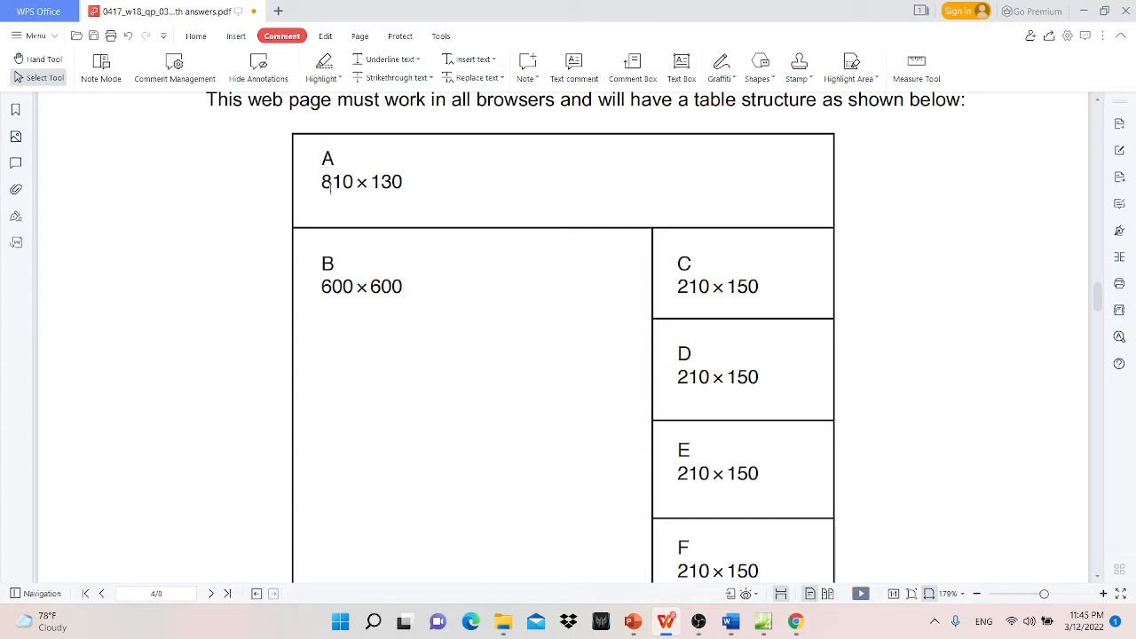
# - Highlight area A's 810 width and the table structure sentence in the PDF
pyautogui.moveTo(323, 181)
pyautogui.mouseDown()
pyautogui.moveTo(396, 182)
pyautogui.moveTo(333, 182)
pyautogui.mouseUp()
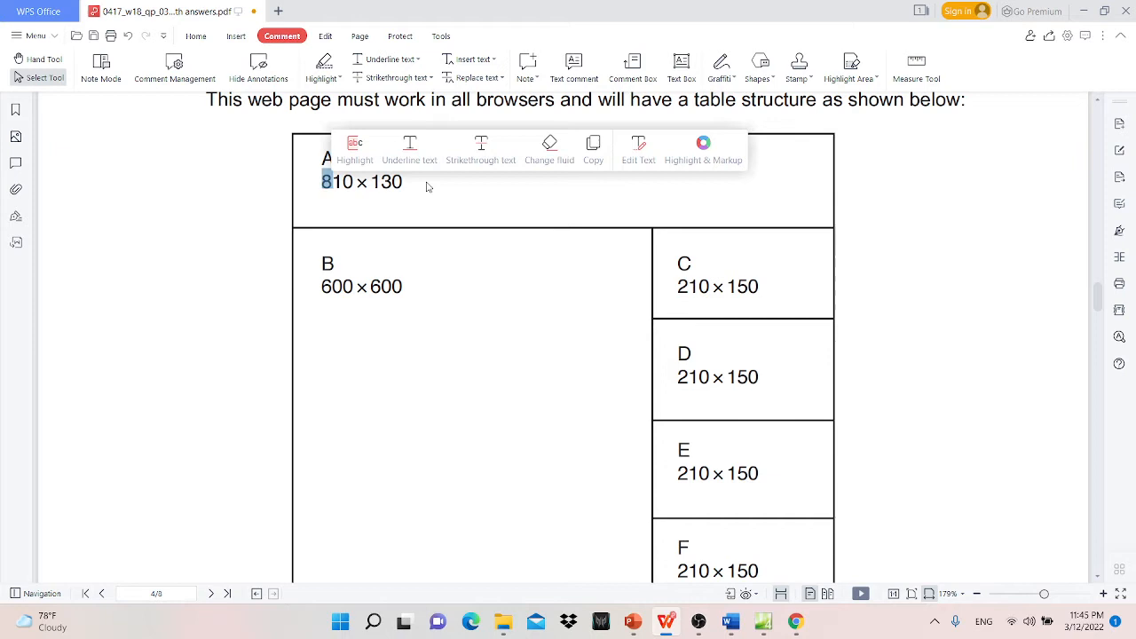
pyautogui.click(325, 178)
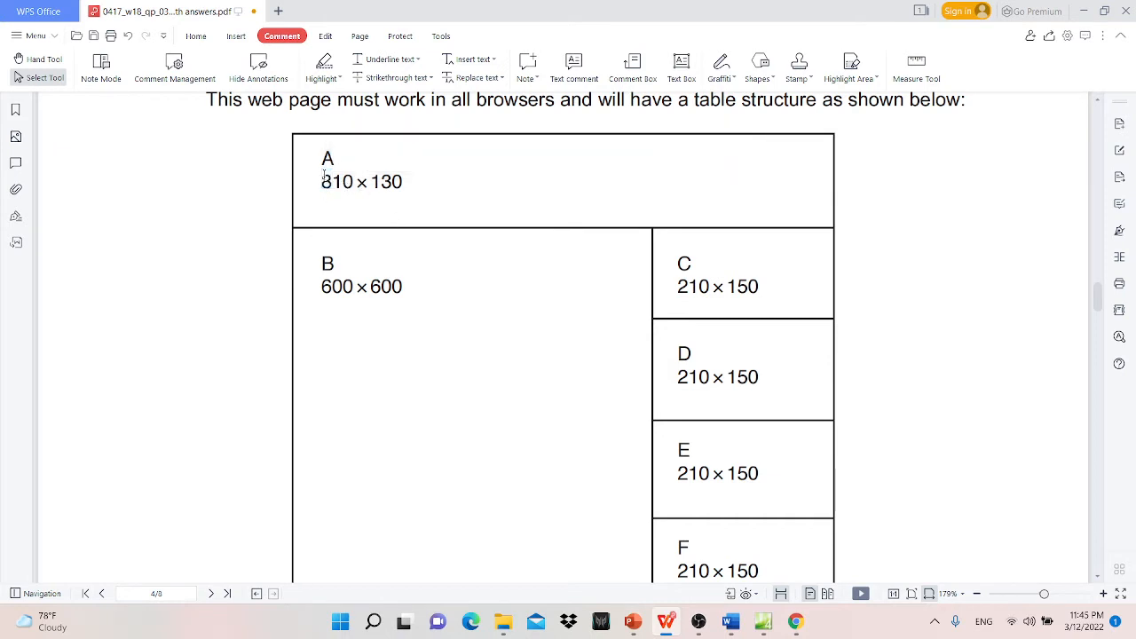
pyautogui.moveTo(341, 182); pyautogui.dragTo(355, 182)
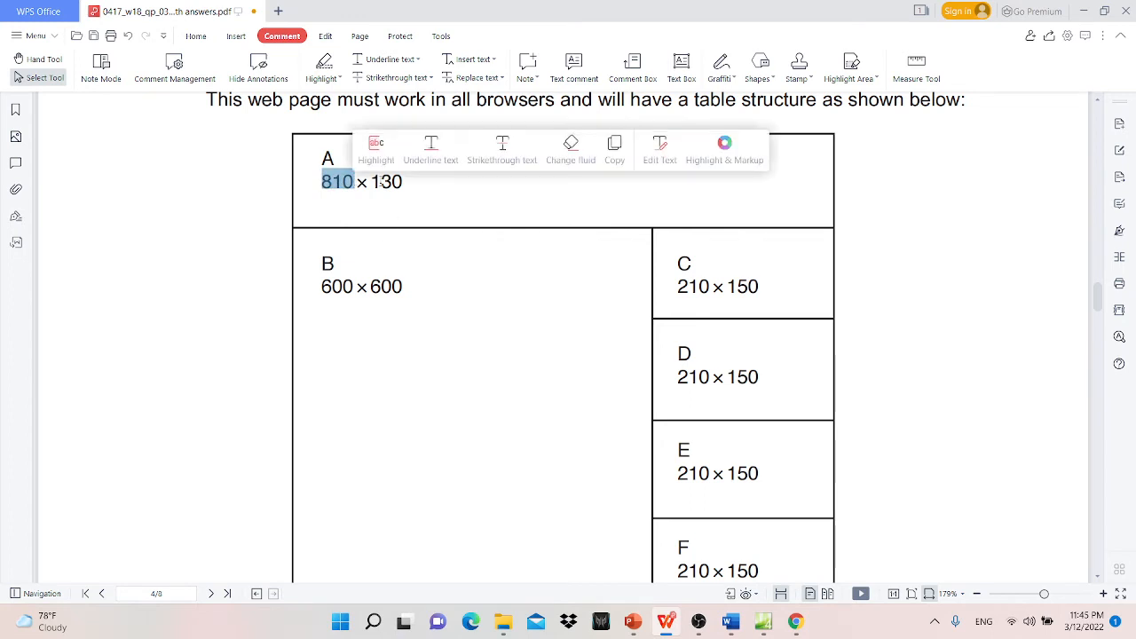
pyautogui.moveTo(373, 181); pyautogui.dragTo(403, 182)
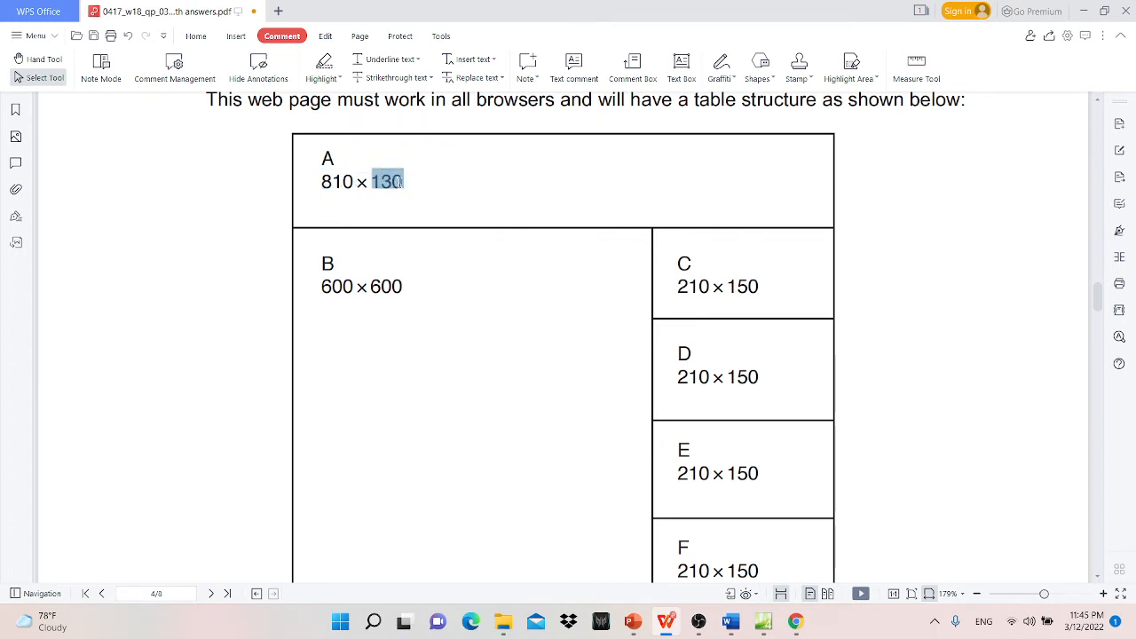
pyautogui.scroll(1, 494, 259)
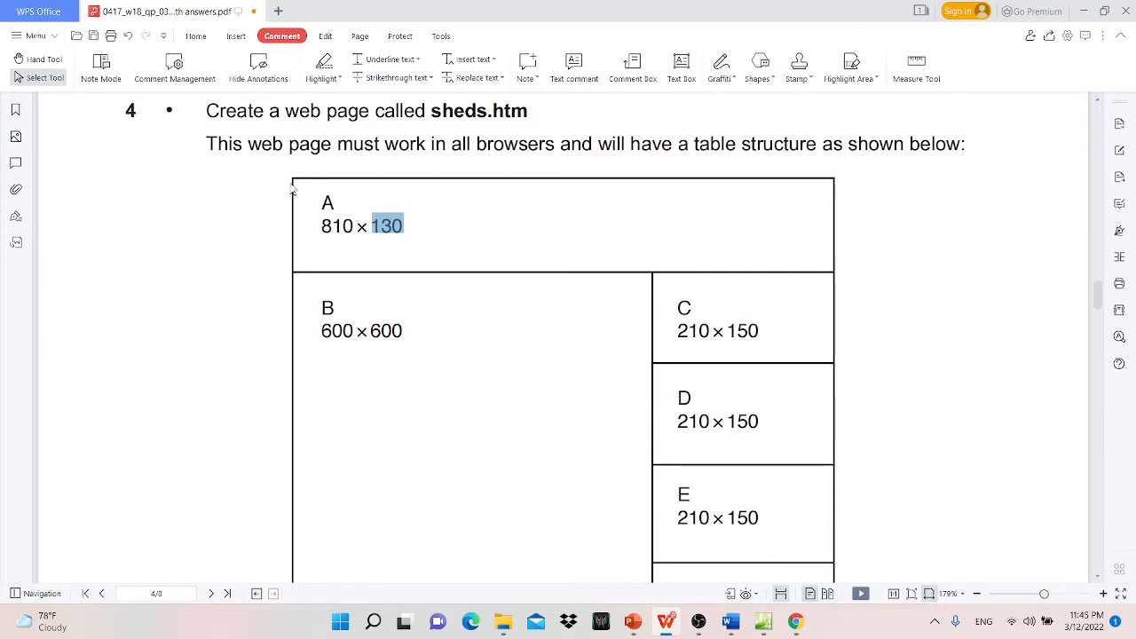
pyautogui.moveTo(499, 182); pyautogui.dragTo(417, 191)
pyautogui.moveTo(290, 143); pyautogui.dragTo(533, 203)
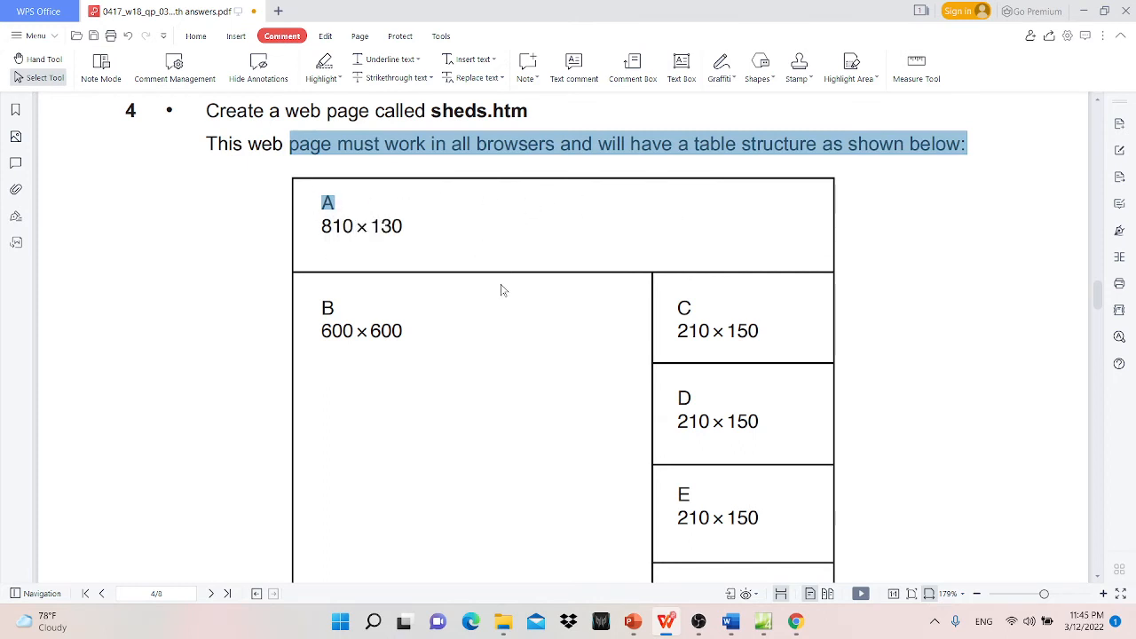
pyautogui.scroll(-3, 510, 315)
pyautogui.scroll(2, 537, 341)
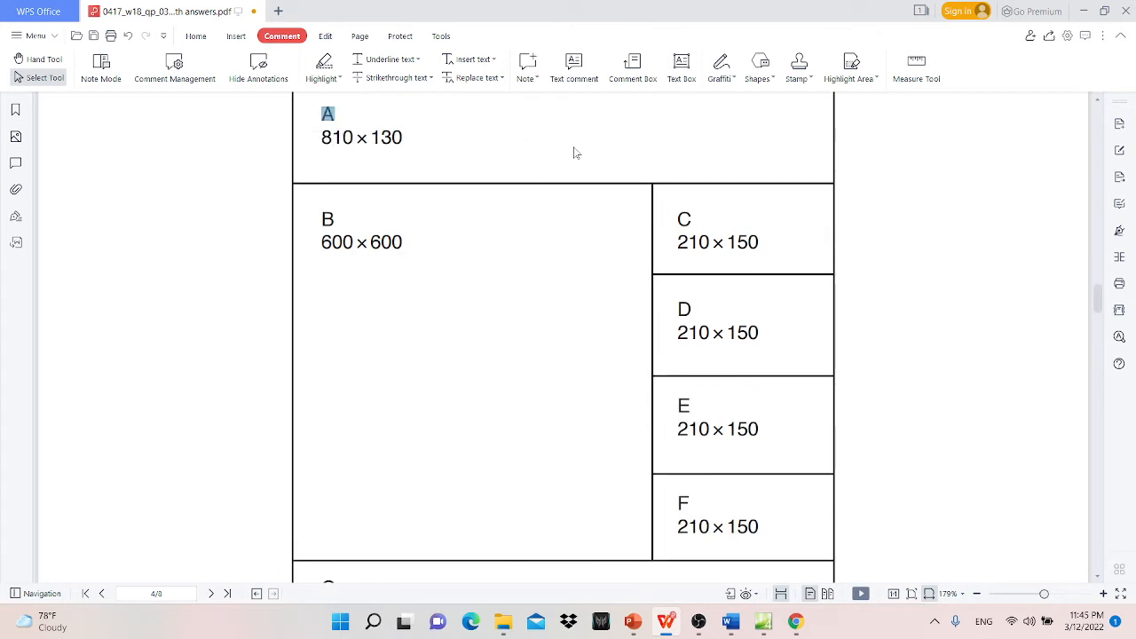
pyautogui.click(594, 277)
pyautogui.scroll(-1, 741, 528)
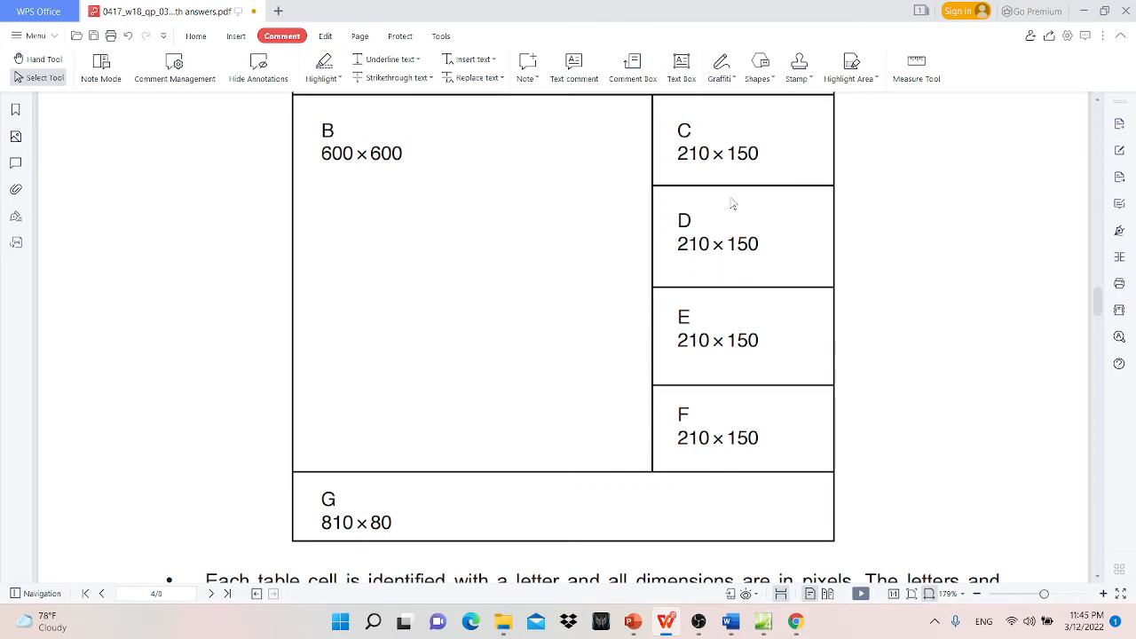
pyautogui.scroll(2, 729, 131)
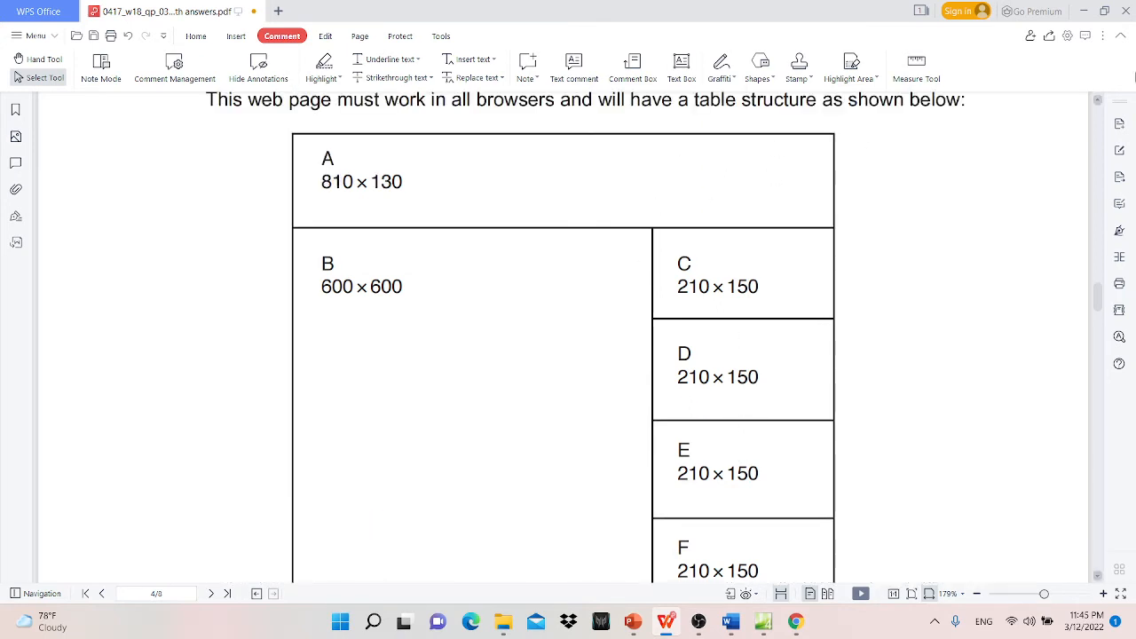
# - Bring the Expression Web editor with sheds.html back to fill the screen
pyautogui.doubleClick(726, 11)
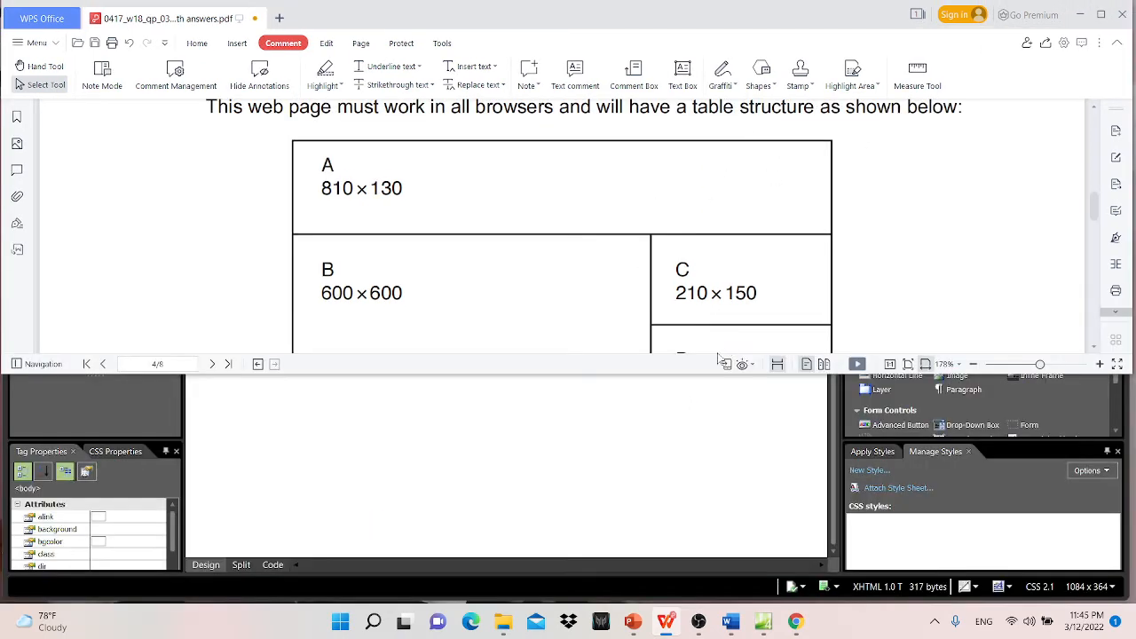
pyautogui.click(726, 421)
pyautogui.doubleClick(672, 250)
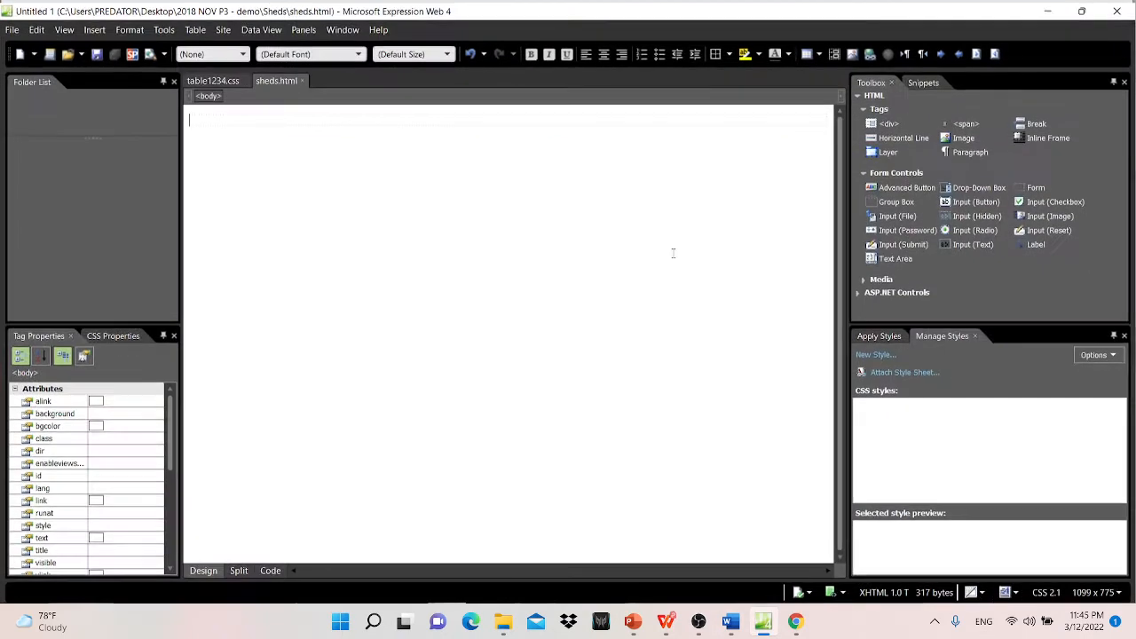
# - Insert a 6-row, 2-column table 810 pixels wide into sheds.html
pyautogui.click(191, 30)
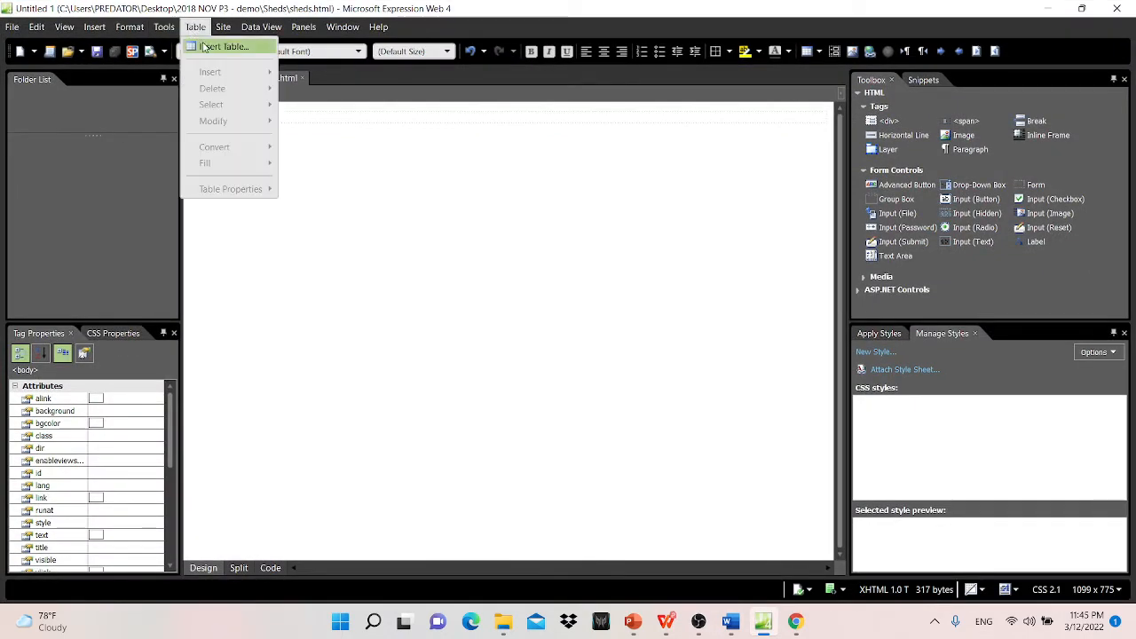
pyautogui.click(210, 47)
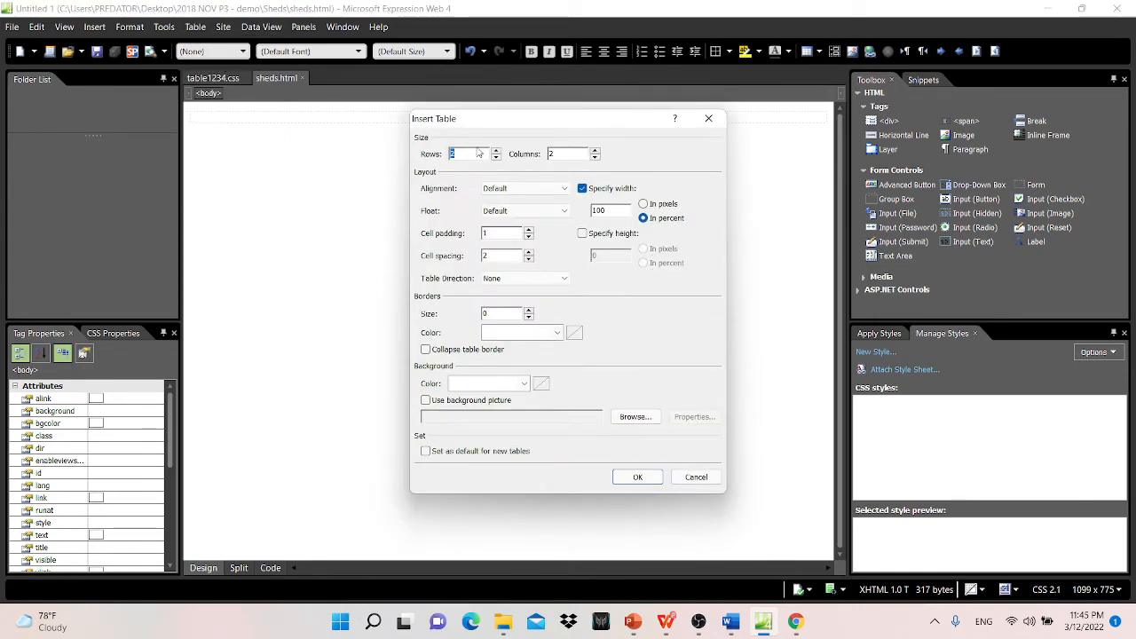
pyautogui.moveTo(666, 621)
pyautogui.click(712, 557)
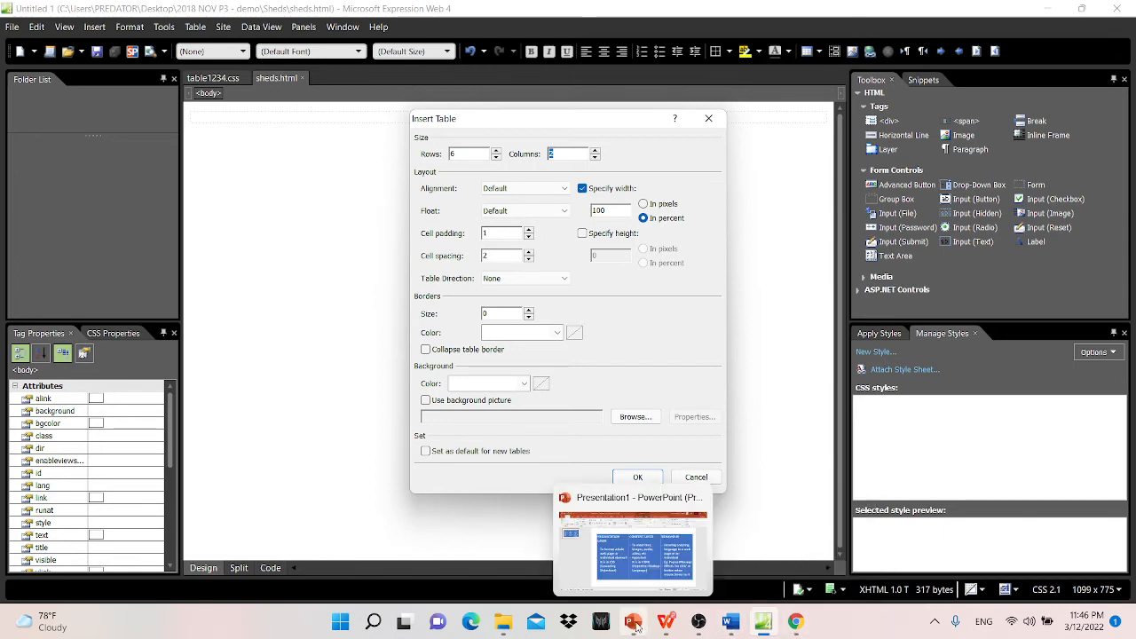
pyautogui.click(666, 621)
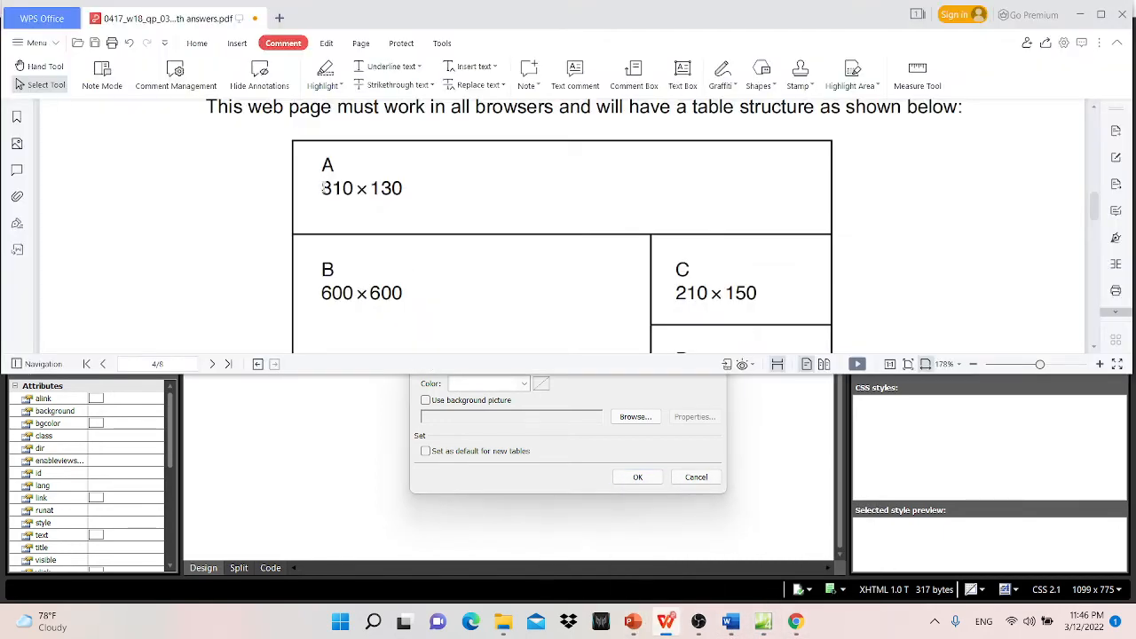
pyautogui.moveTo(323, 188); pyautogui.dragTo(353, 188)
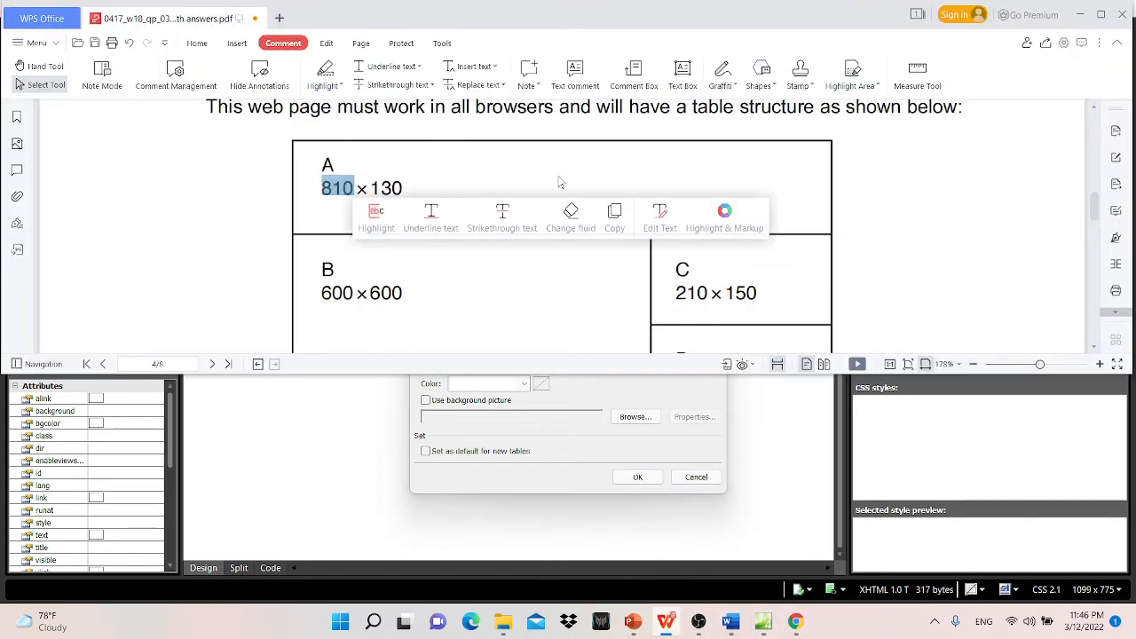
pyautogui.click(1081, 16)
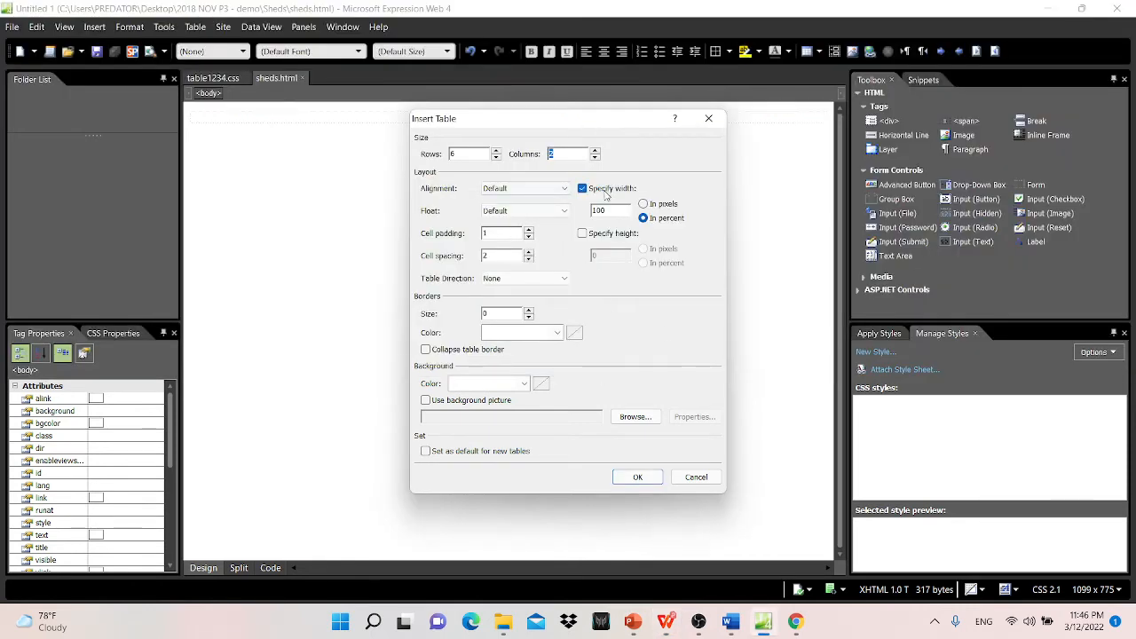
pyautogui.click(645, 205)
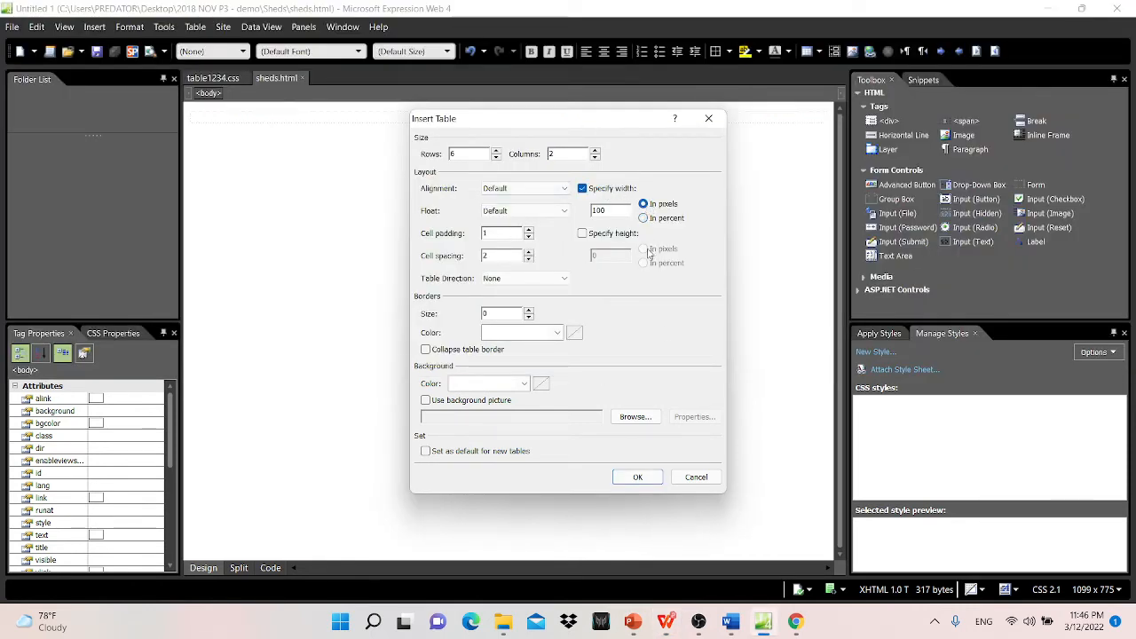
pyautogui.doubleClick(611, 210)
pyautogui.write('8')
pyautogui.click(636, 477)
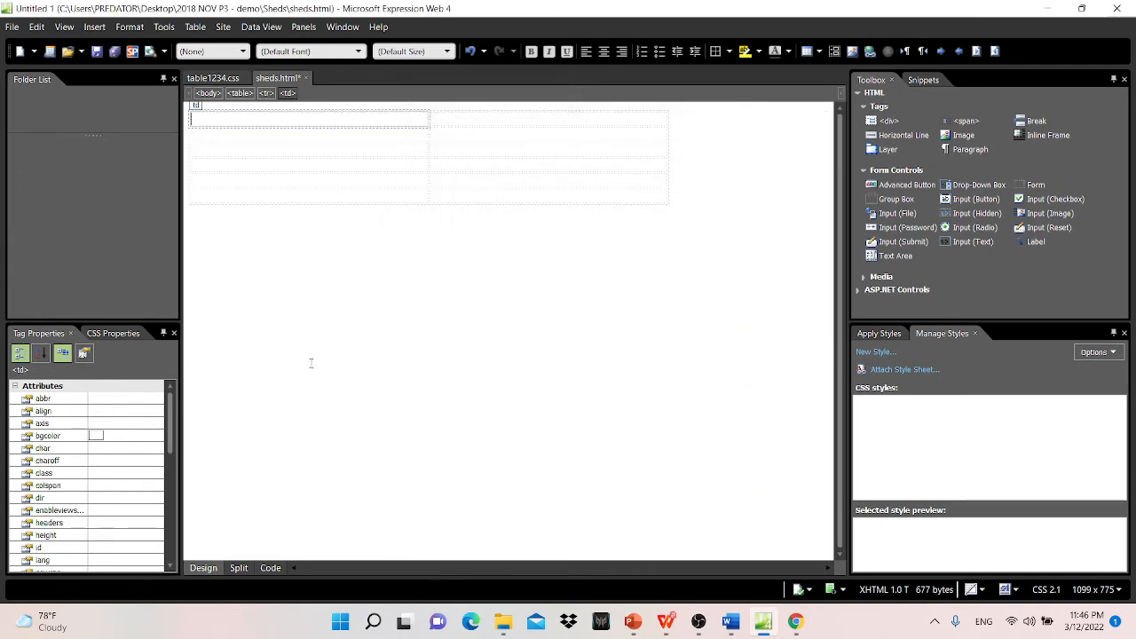
# - Select both first-row cells of the table and apply Merge Cells
pyautogui.doubleClick(801, 8)
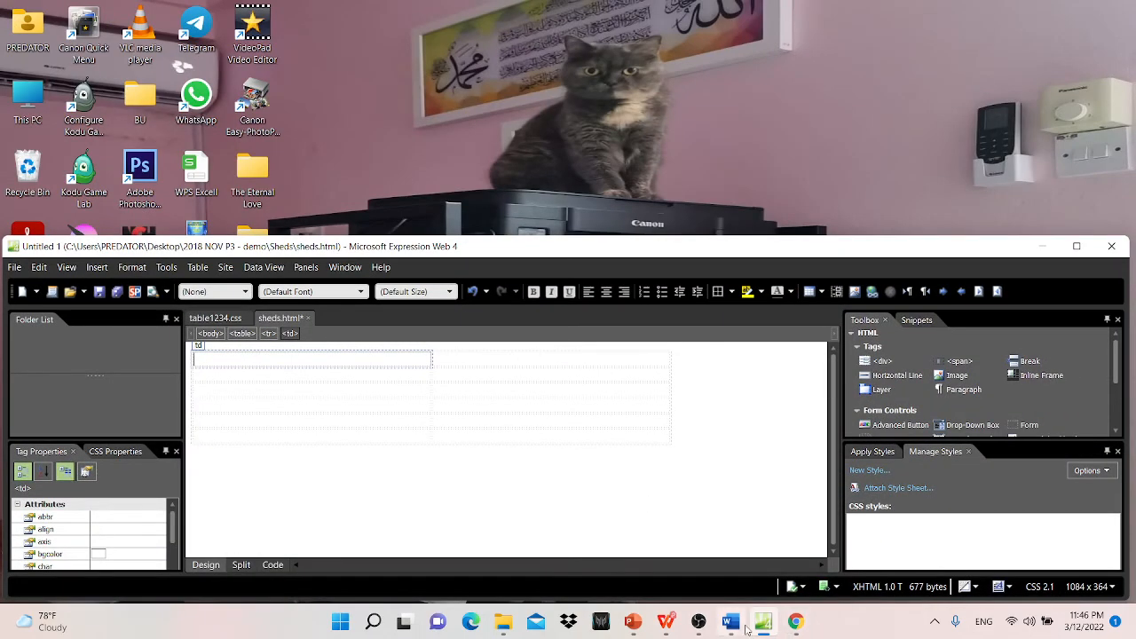
pyautogui.click(660, 630)
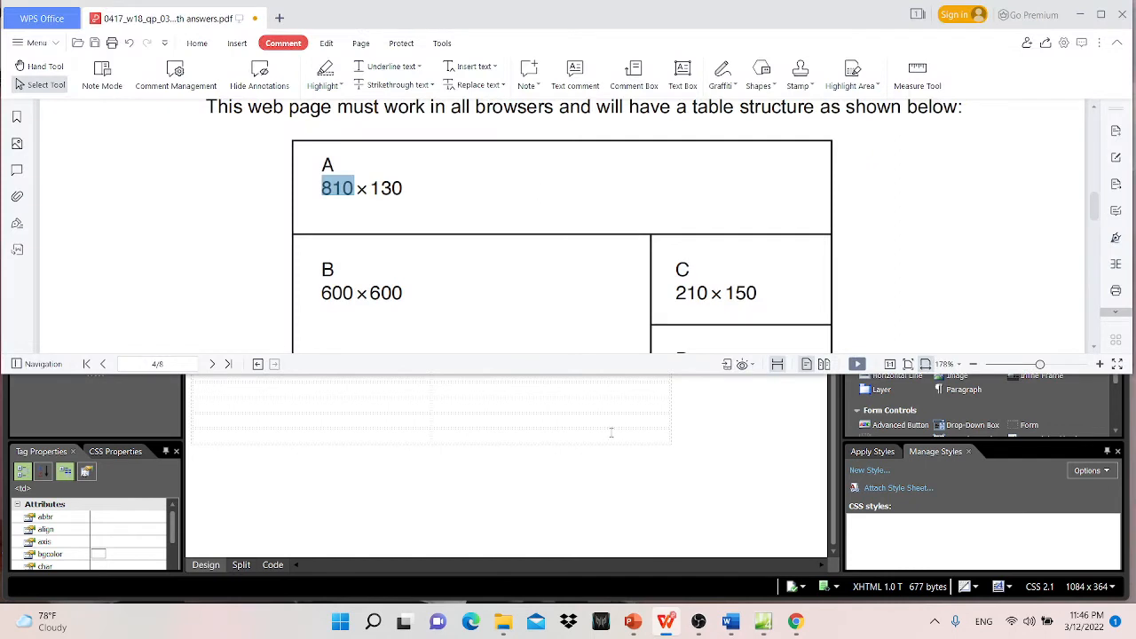
pyautogui.click(694, 481)
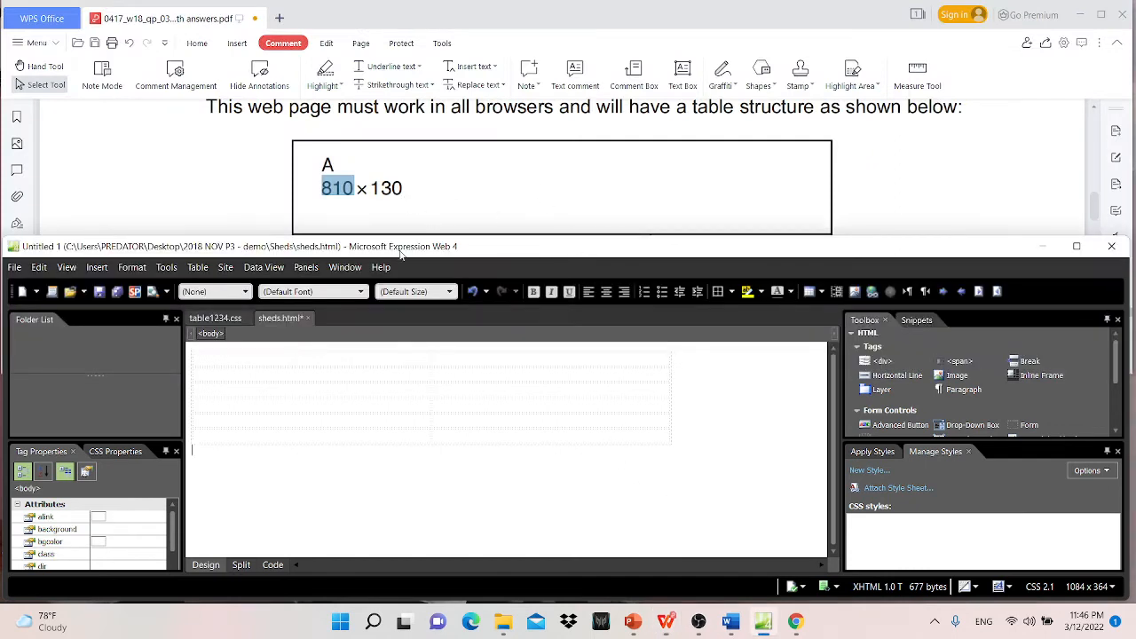
pyautogui.scroll(-1, 328, 164)
pyautogui.scroll(1, 374, 174)
pyautogui.click(215, 360)
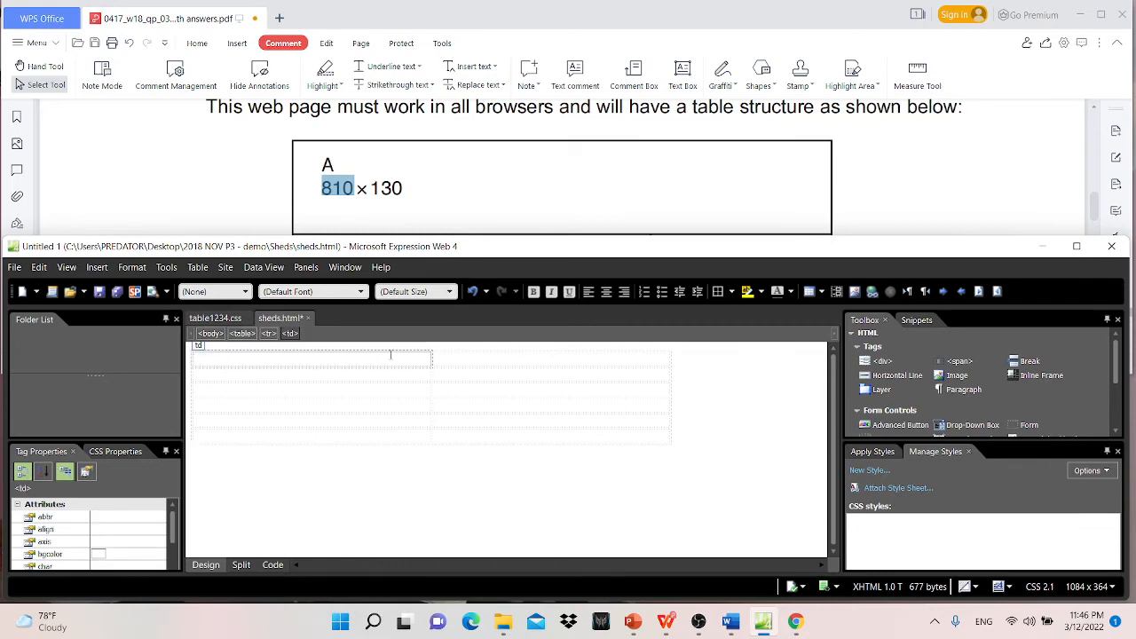
pyautogui.moveTo(391, 355); pyautogui.dragTo(435, 360)
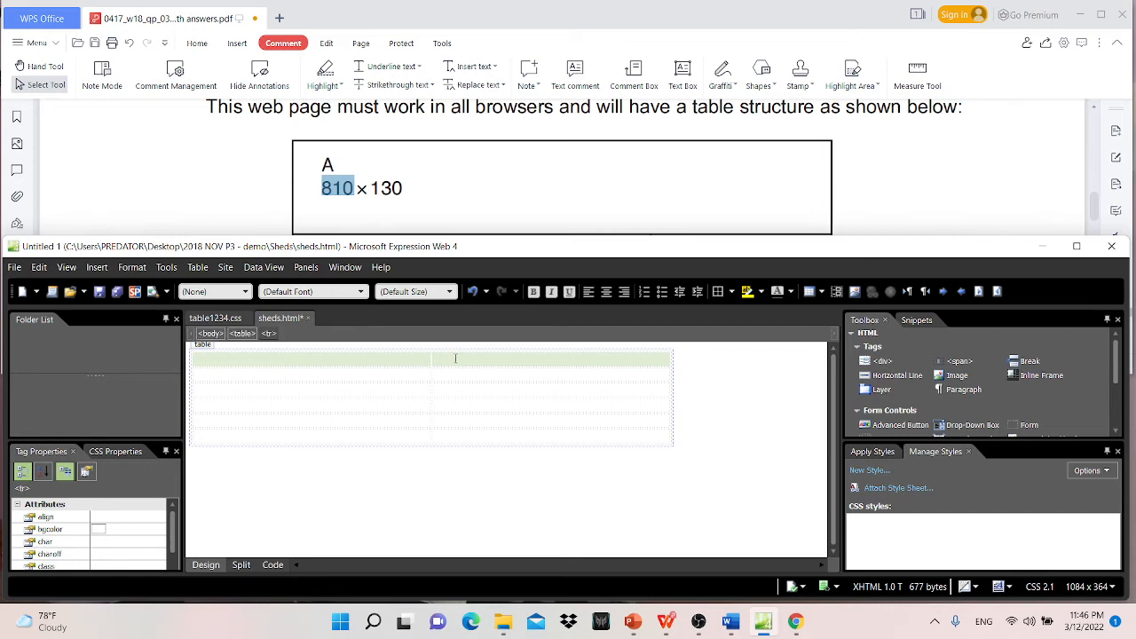
pyautogui.rightClick(455, 360)
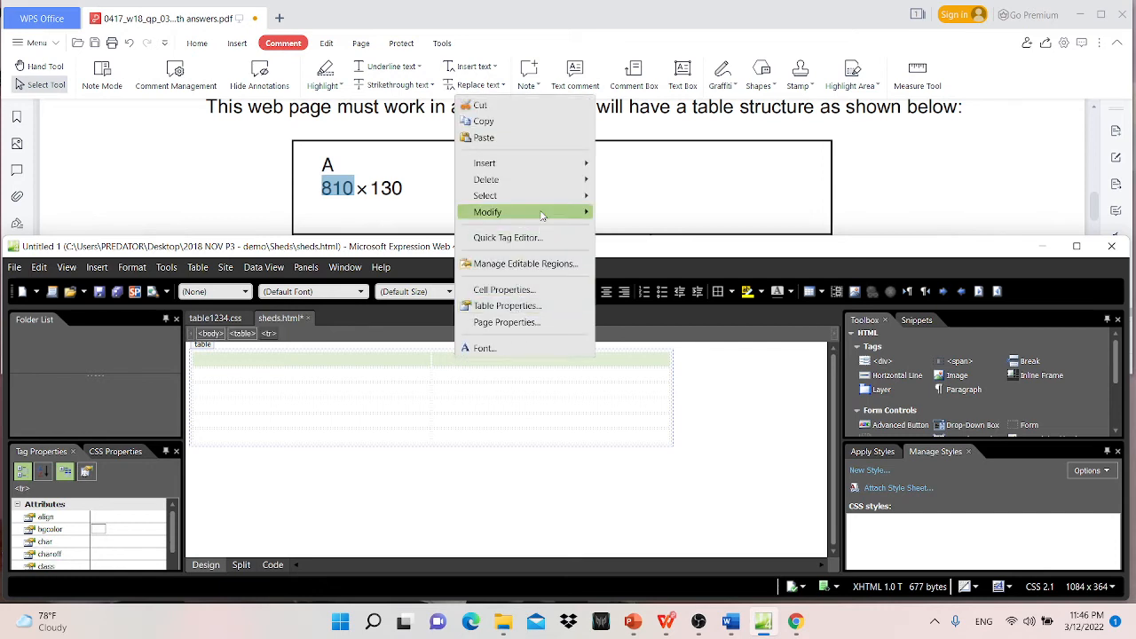
pyautogui.moveTo(546, 214)
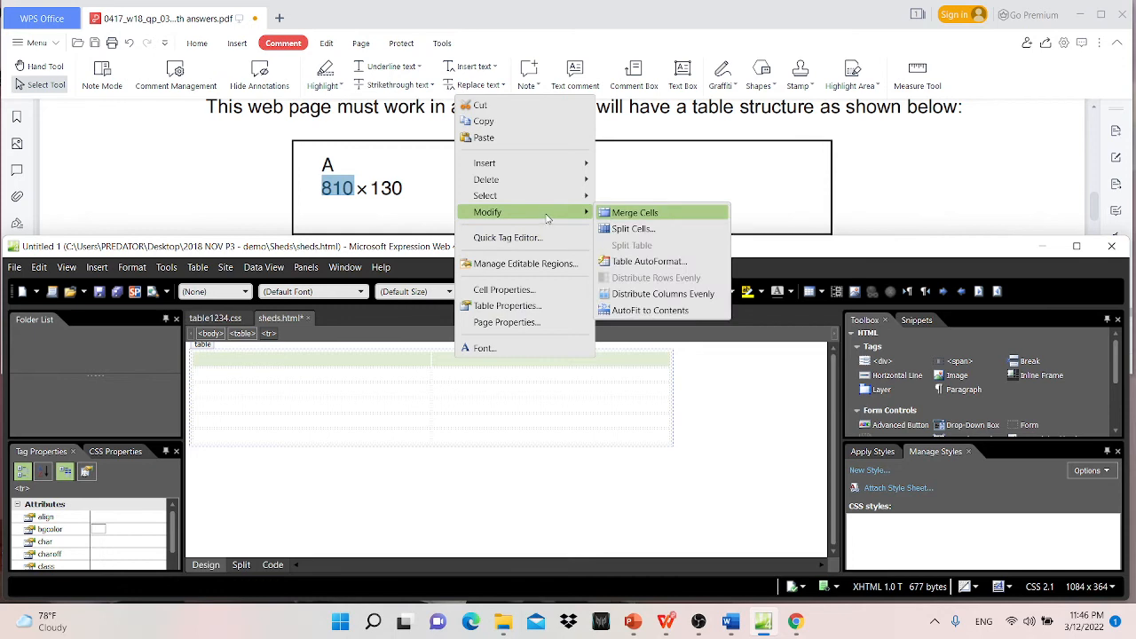
pyautogui.click(636, 213)
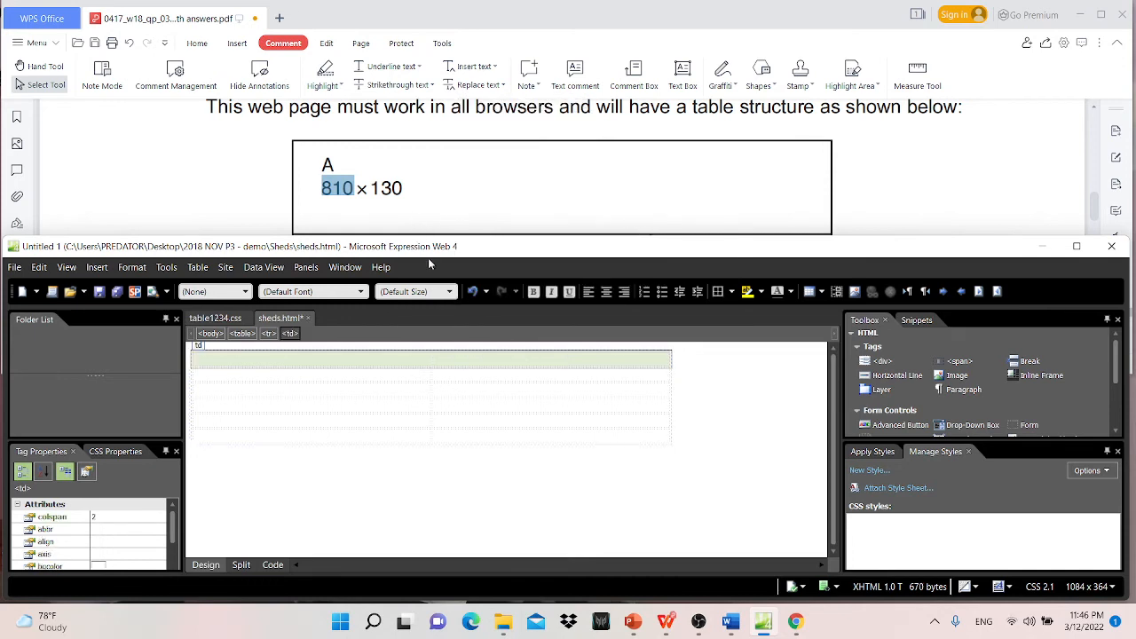
# - Compare the merged table with the layout in the full-screen question PDF
pyautogui.scroll(-1, 412, 151)
pyautogui.scroll(-1, 433, 174)
pyautogui.scroll(1, 453, 191)
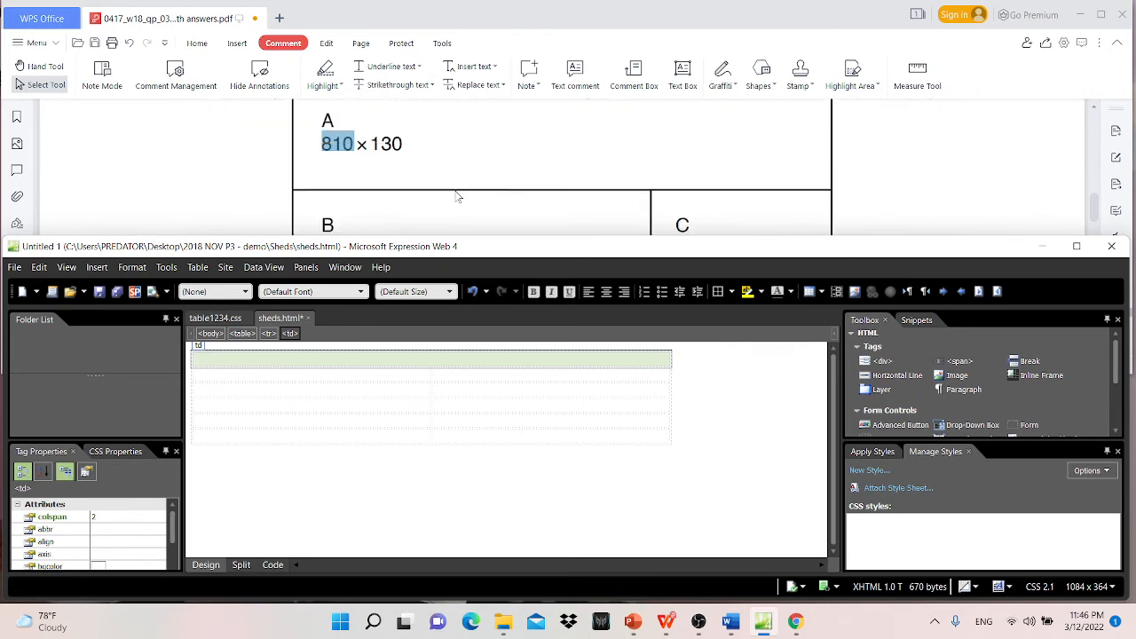
pyautogui.scroll(-2, 455, 198)
pyautogui.scroll(-2, 455, 198)
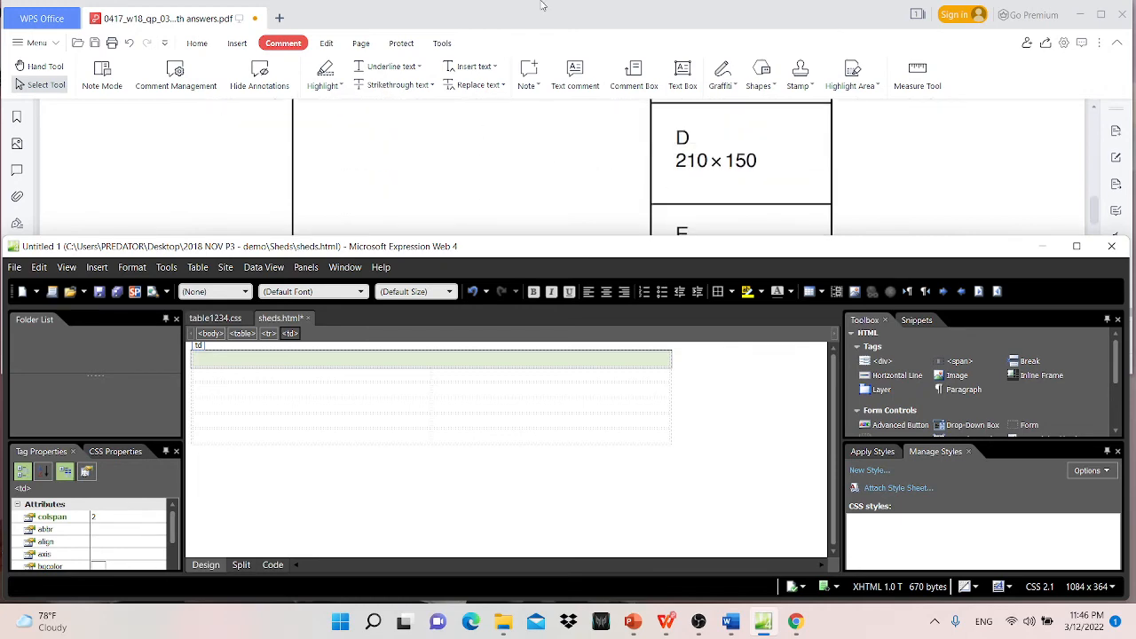
pyautogui.click(544, 23)
pyautogui.doubleClick(542, 24)
pyautogui.scroll(1, 686, 259)
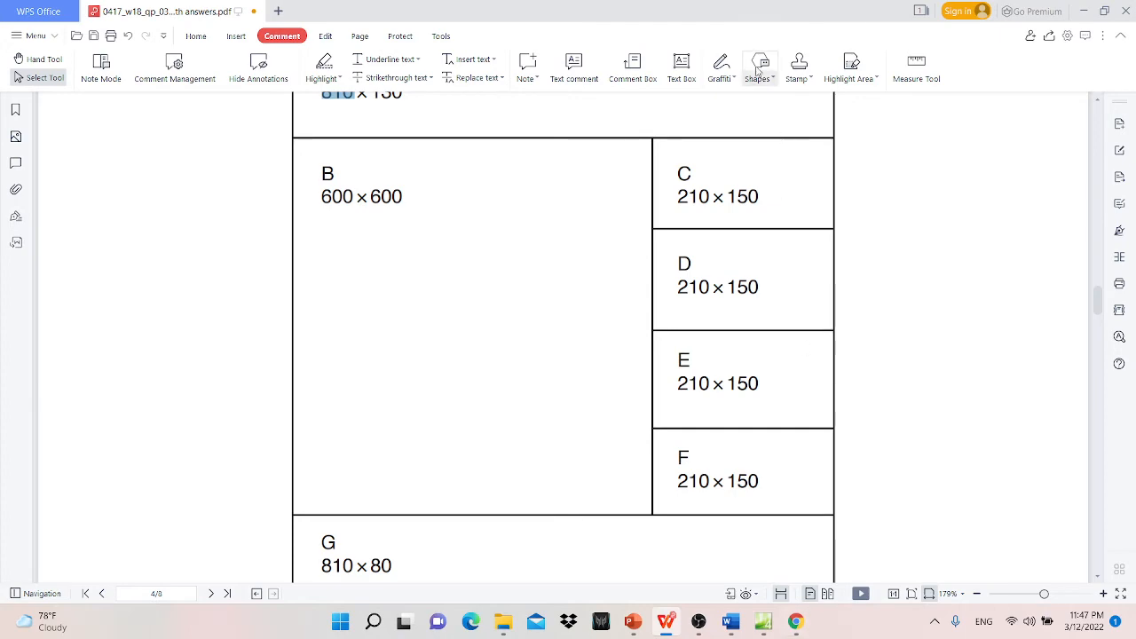
pyautogui.doubleClick(779, 13)
# - Merge the four left-column cells into one tall cell for area B
pyautogui.click(583, 441)
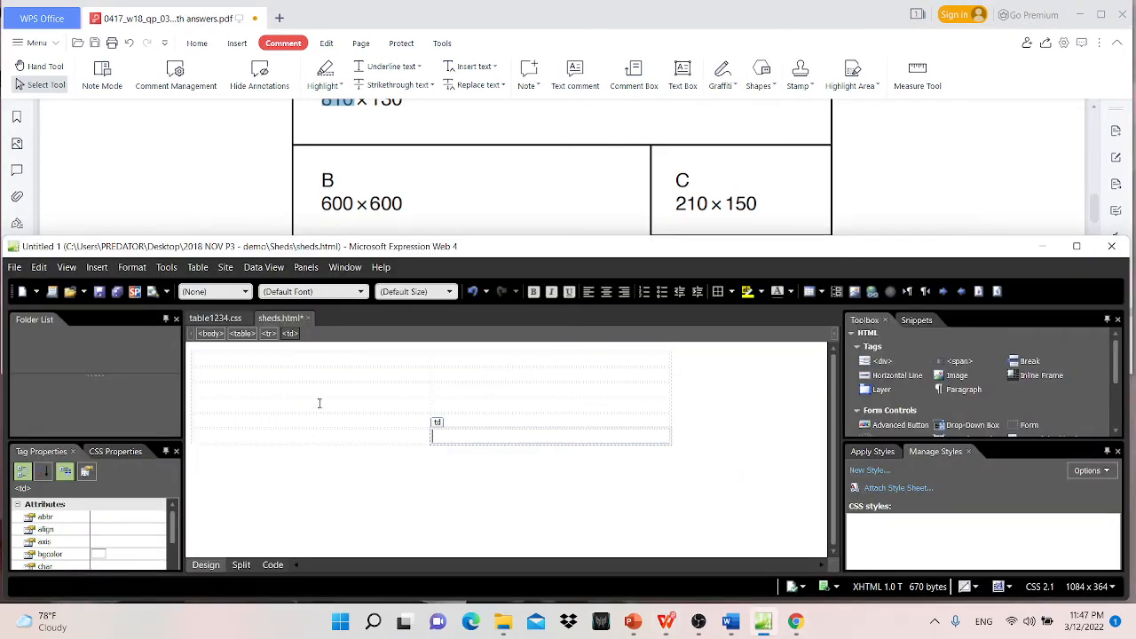
pyautogui.doubleClick(491, 247)
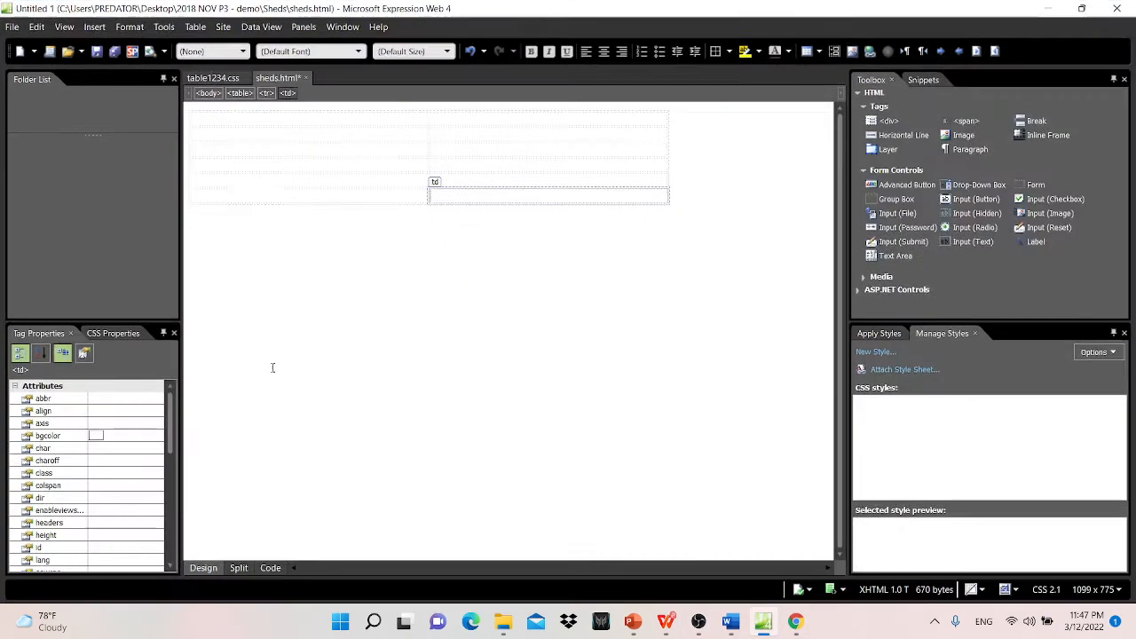
pyautogui.click(338, 149)
pyautogui.moveTo(339, 148); pyautogui.dragTo(337, 181)
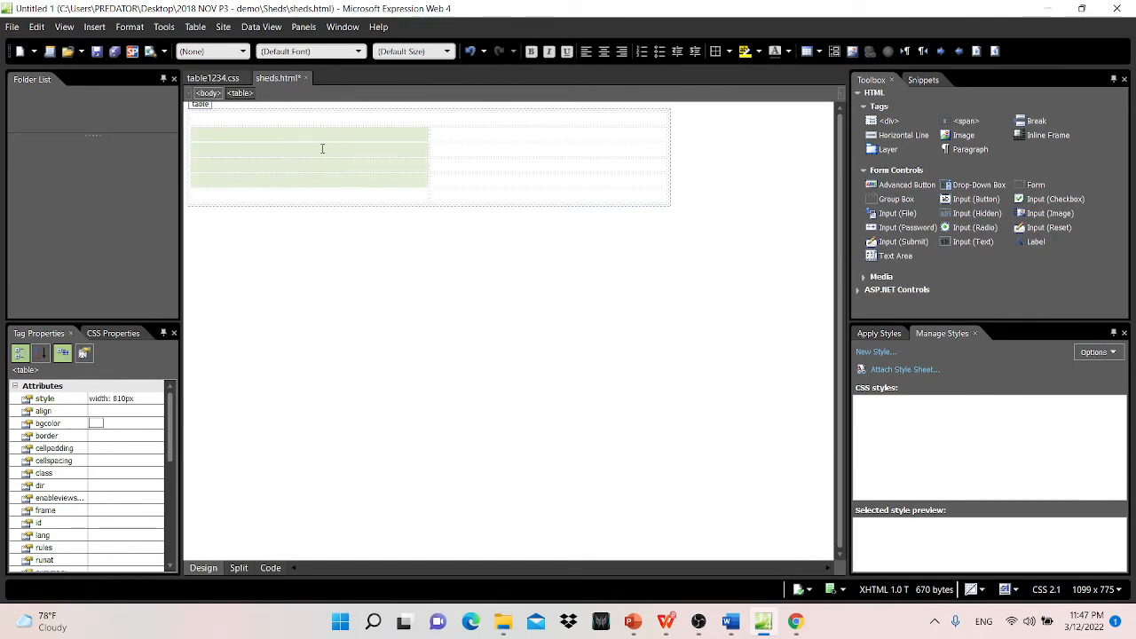
pyautogui.rightClick(323, 147)
pyautogui.moveTo(390, 266)
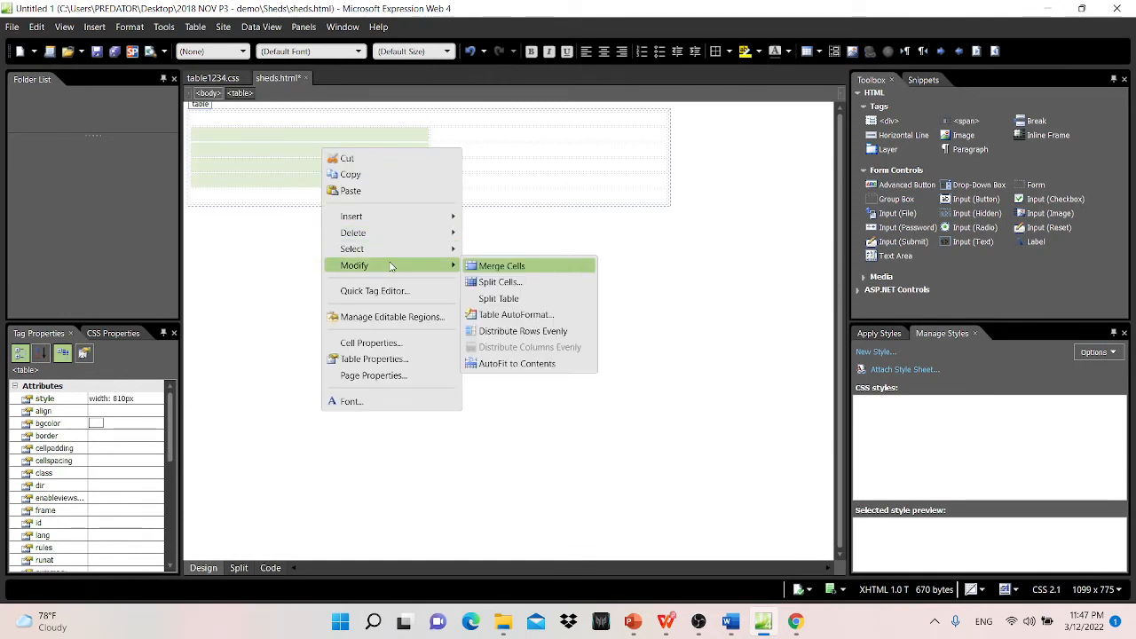
pyautogui.click(512, 268)
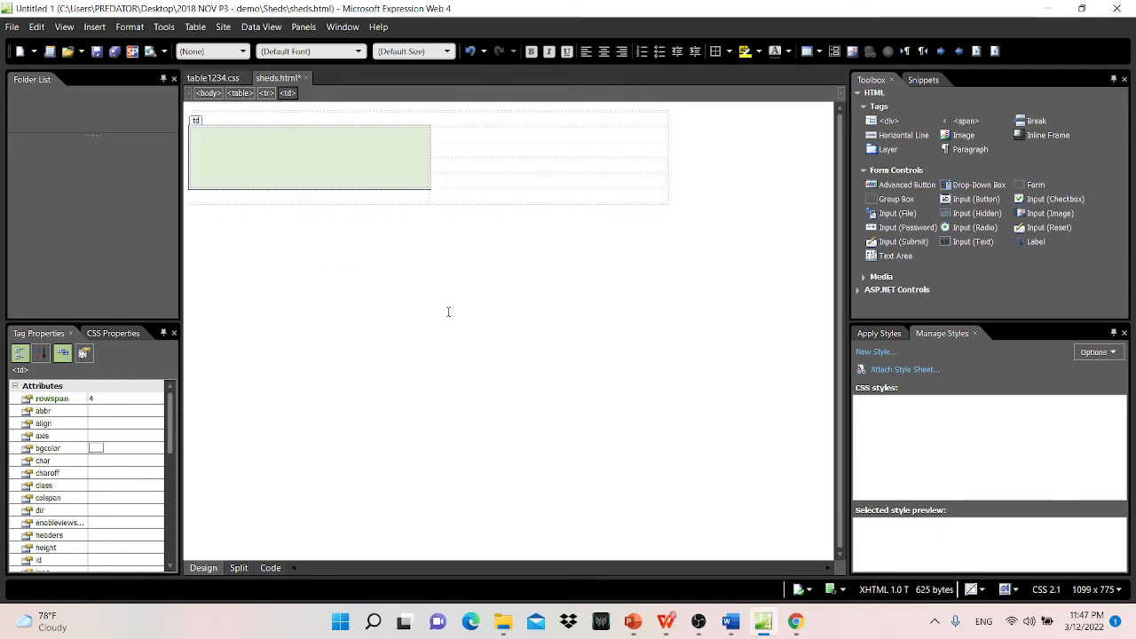
# - Check the required table layout in the PDF exam paper
pyautogui.doubleClick(616, 8)
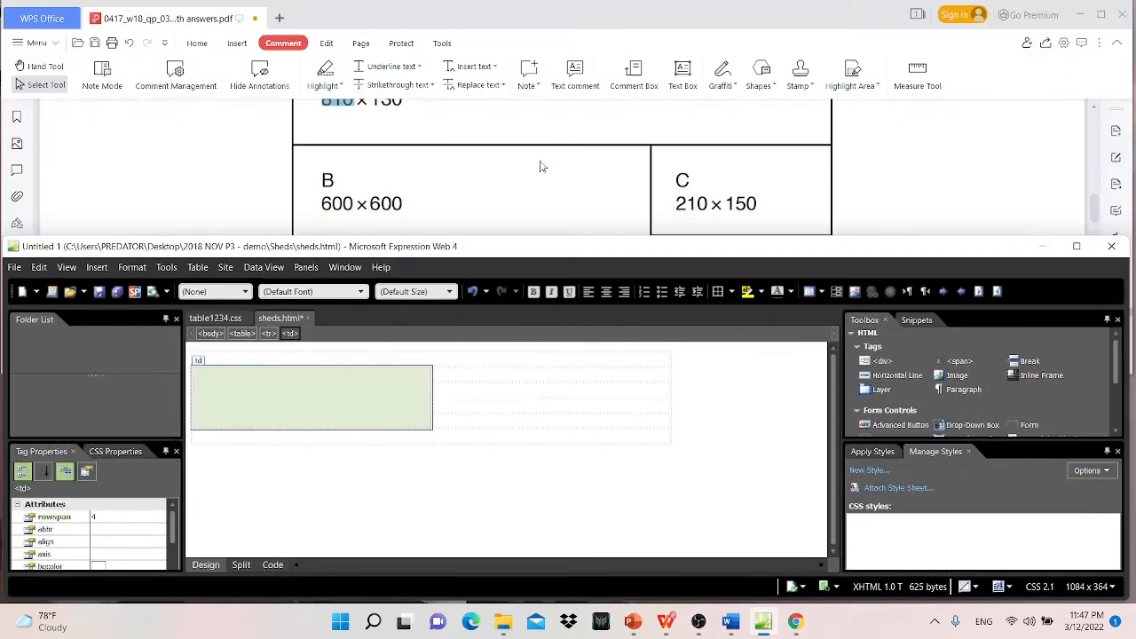
pyautogui.click(543, 161)
pyautogui.scroll(-5, 550, 208)
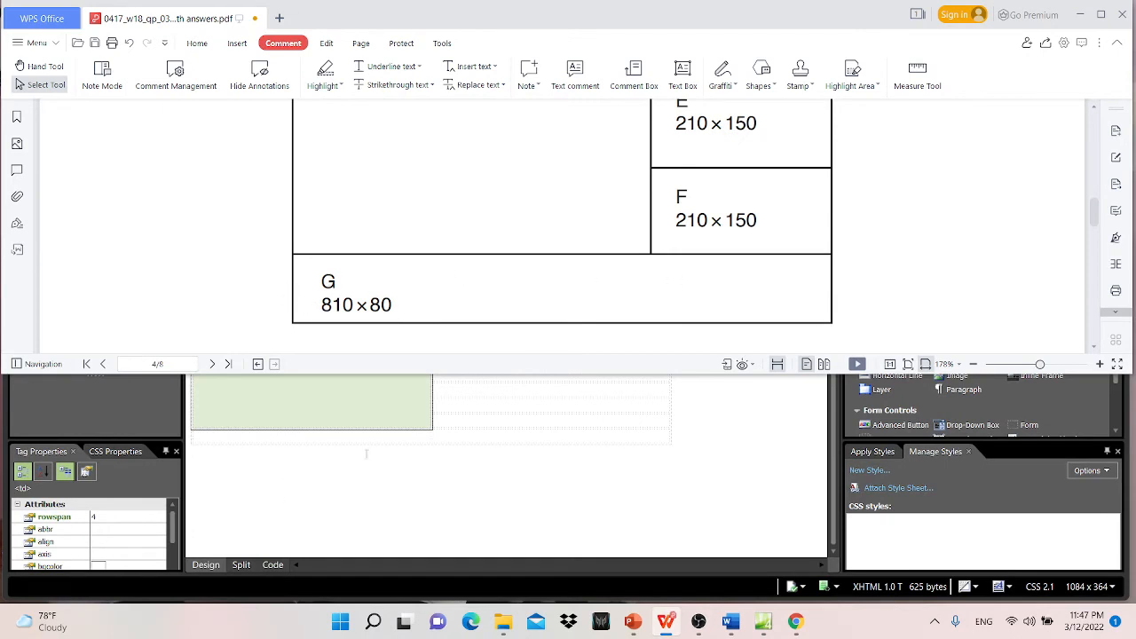
pyautogui.click(579, 394)
pyautogui.doubleClick(542, 242)
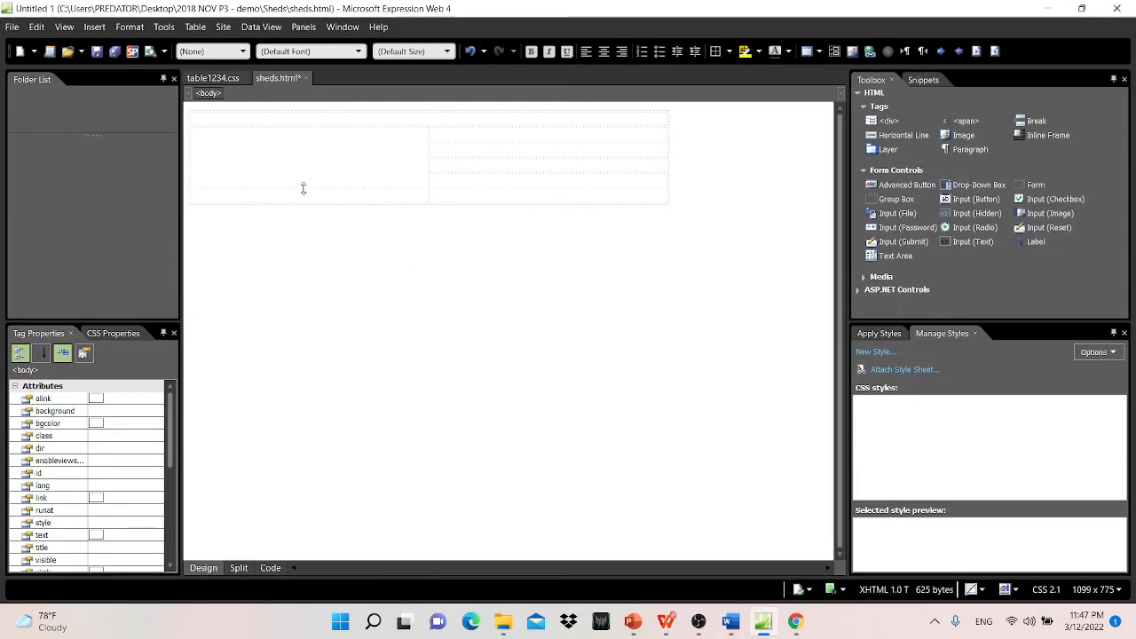
# - Merge the two bottom-row cells into a single cell for G
pyautogui.moveTo(254, 196); pyautogui.dragTo(471, 197)
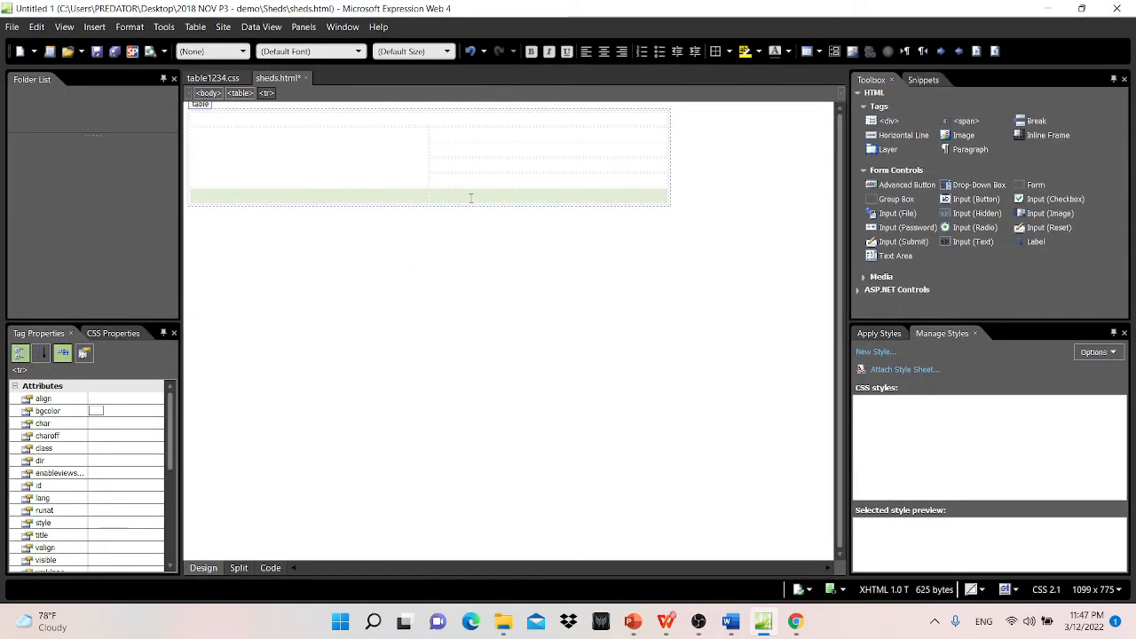
pyautogui.rightClick(470, 197)
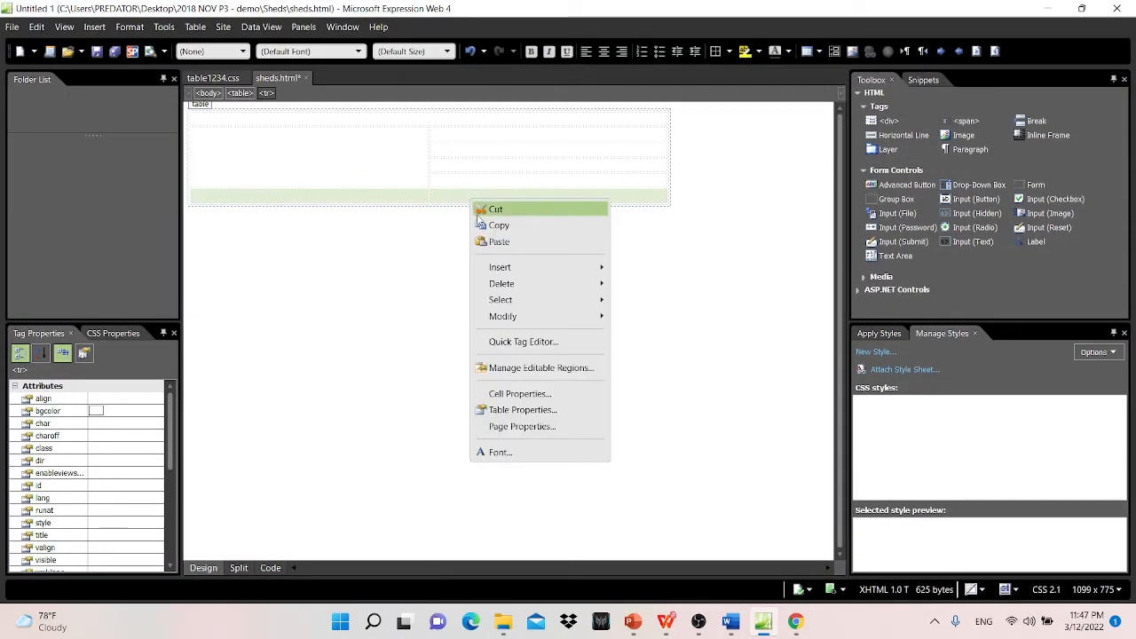
pyautogui.click(347, 281)
pyautogui.moveTo(372, 197); pyautogui.dragTo(468, 196)
pyautogui.rightClick(467, 196)
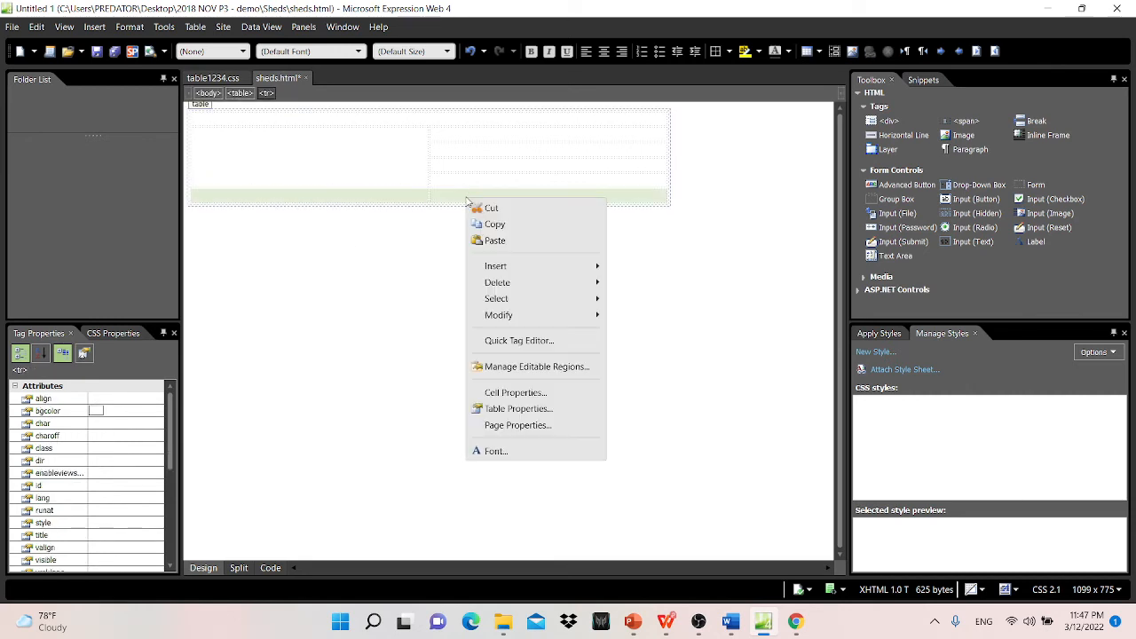
pyautogui.moveTo(524, 318)
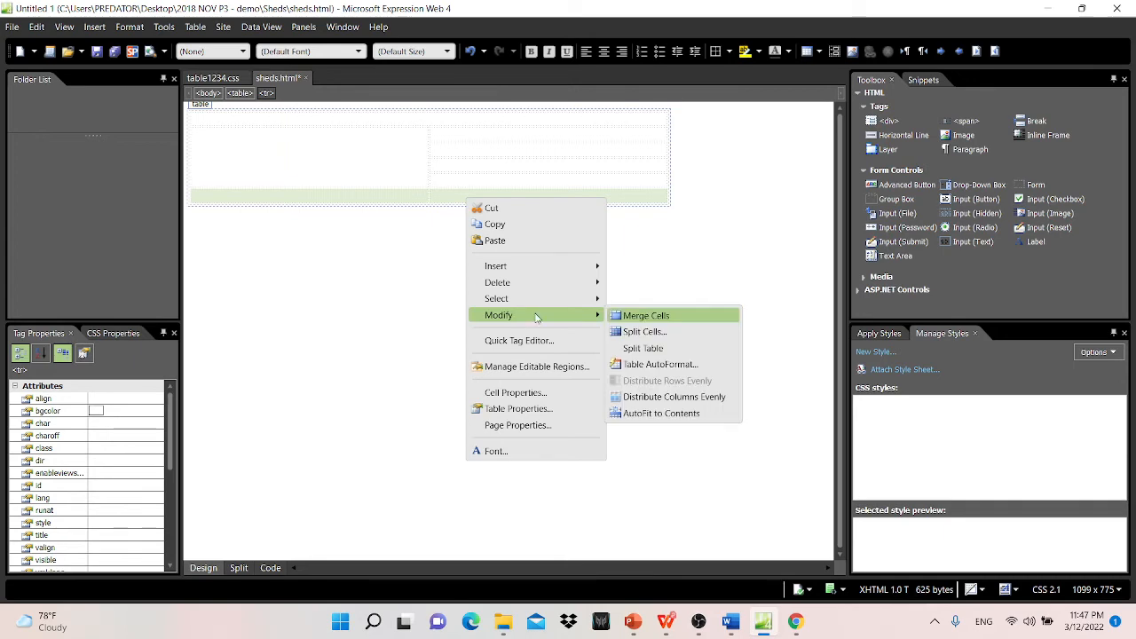
pyautogui.click(677, 321)
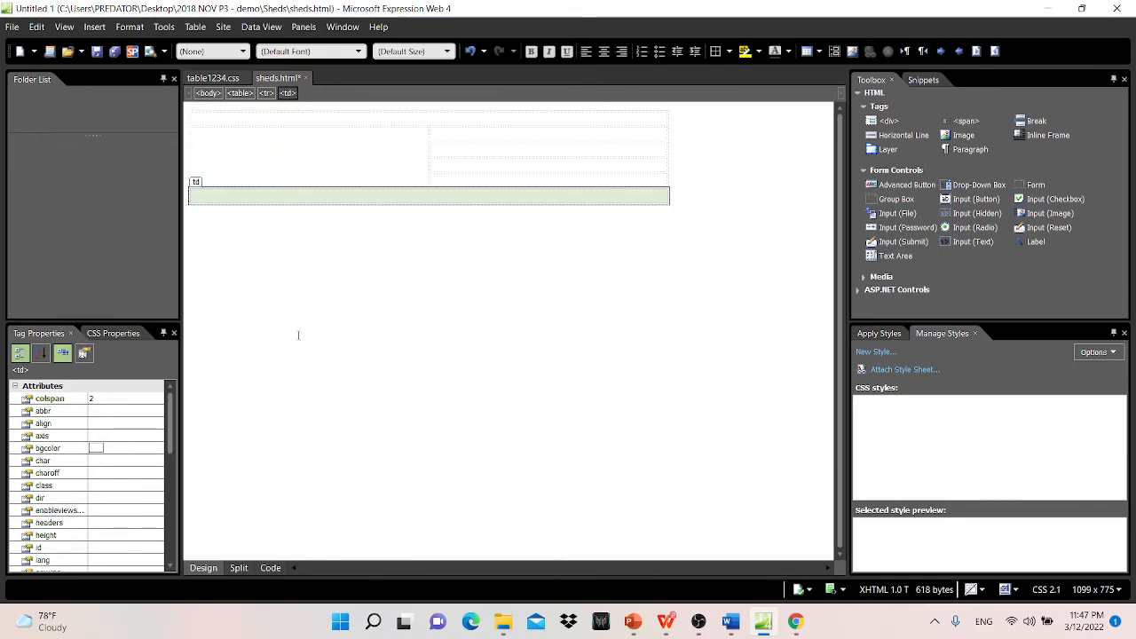
pyautogui.doubleClick(600, 10)
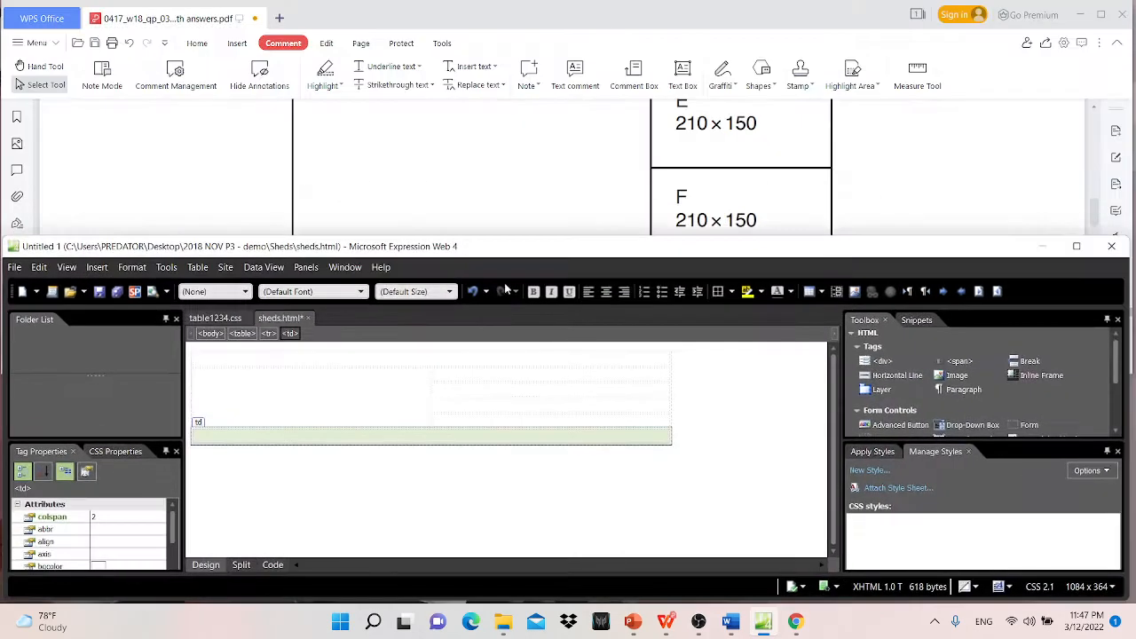
pyautogui.scroll(2, 470, 187)
pyautogui.click(484, 198)
pyautogui.scroll(4, 502, 222)
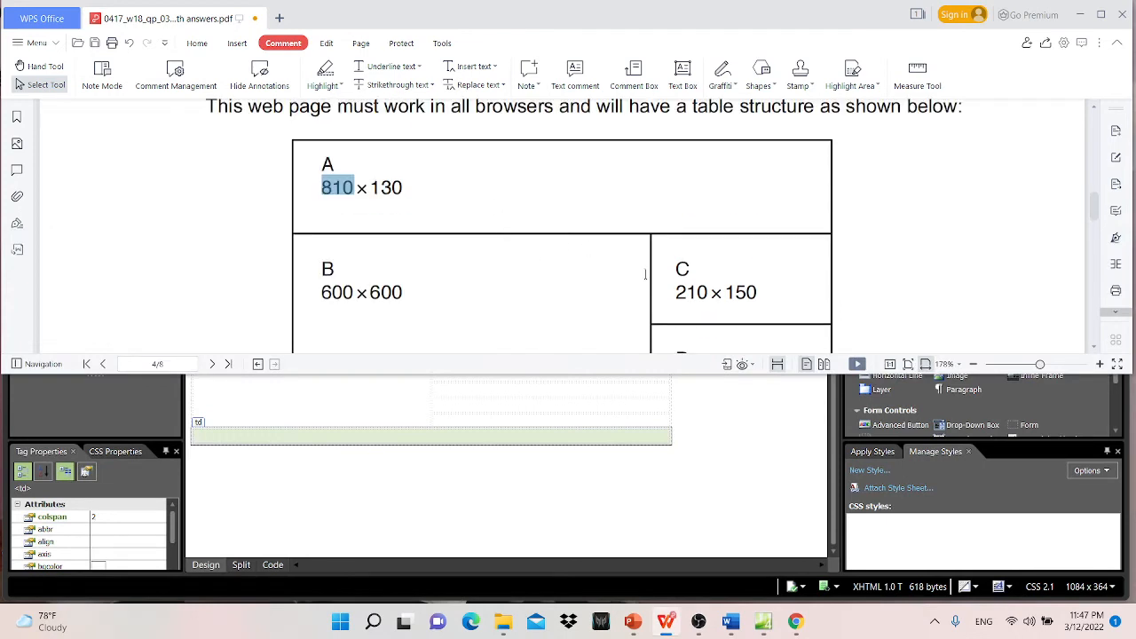
pyautogui.moveTo(325, 166); pyautogui.dragTo(391, 183)
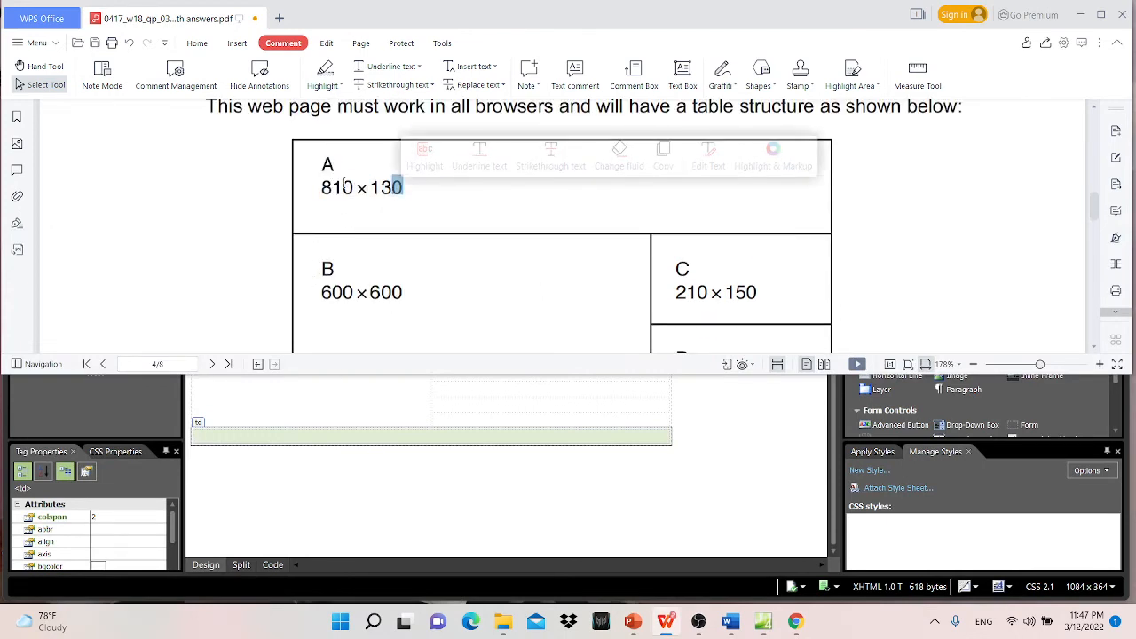
pyautogui.click(509, 401)
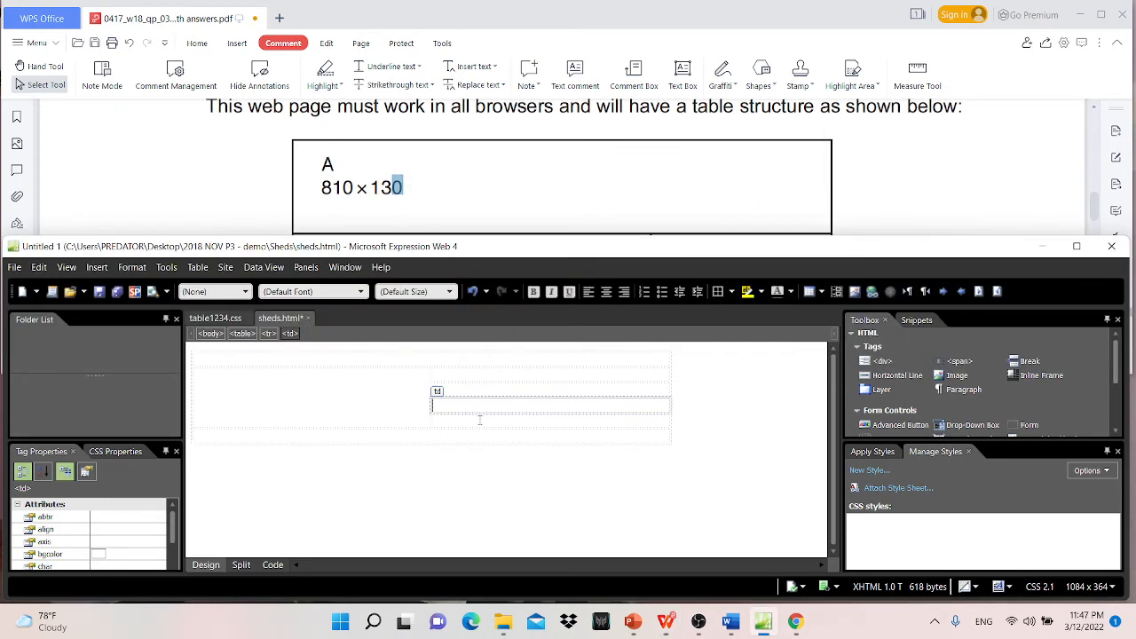
pyautogui.click(356, 363)
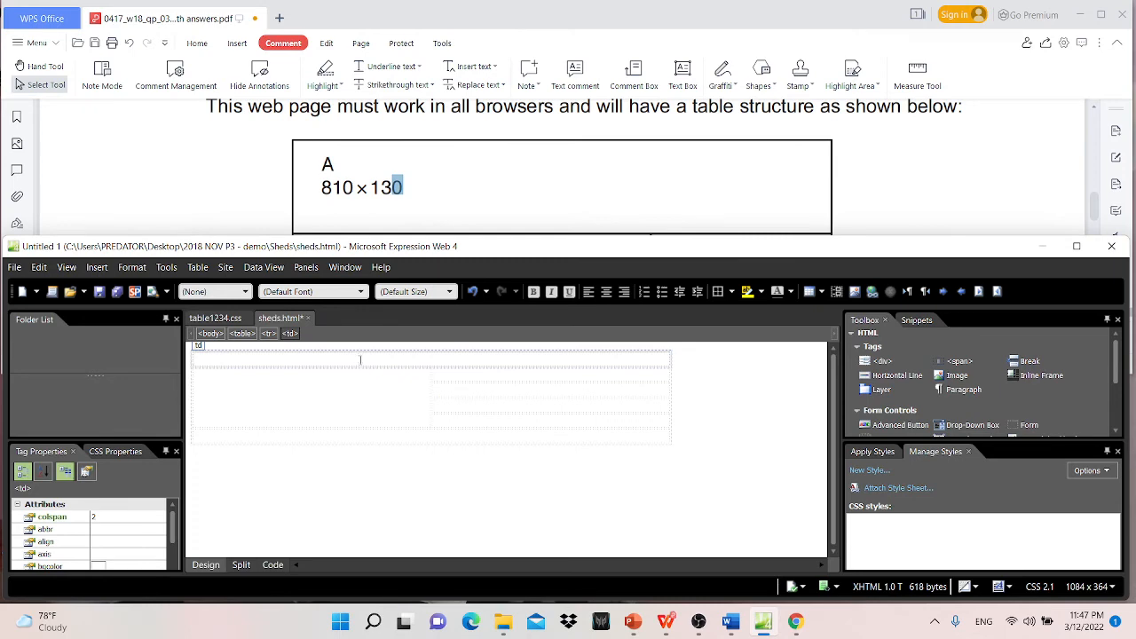
pyautogui.doubleClick(484, 250)
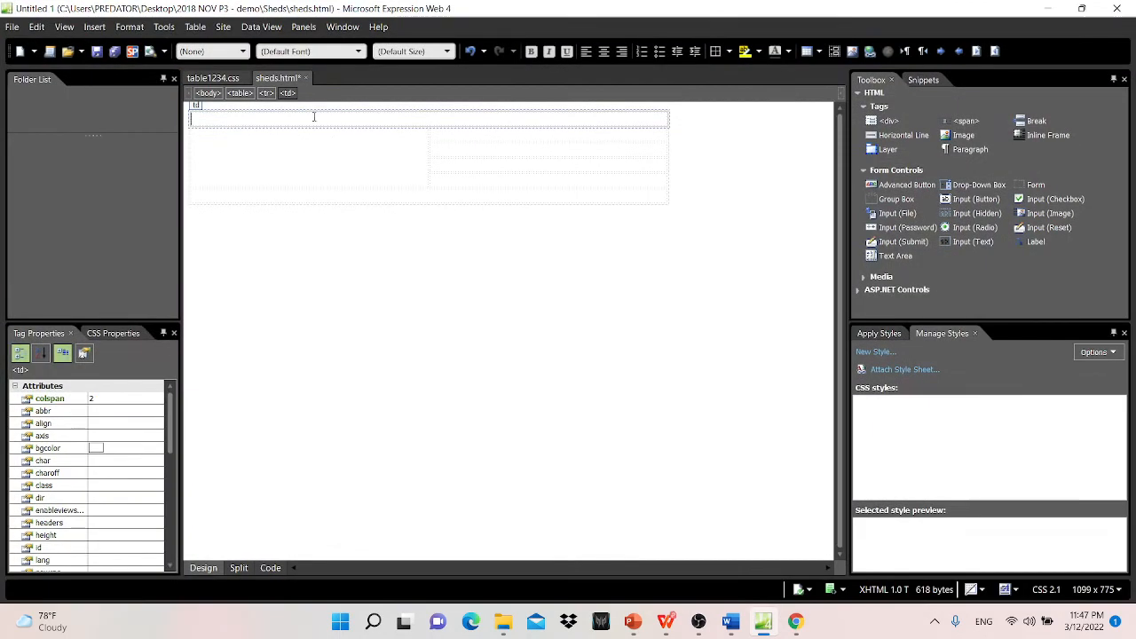
# - Give the top merged cell a fixed 810 px width and 130 px height
pyautogui.rightClick(309, 119)
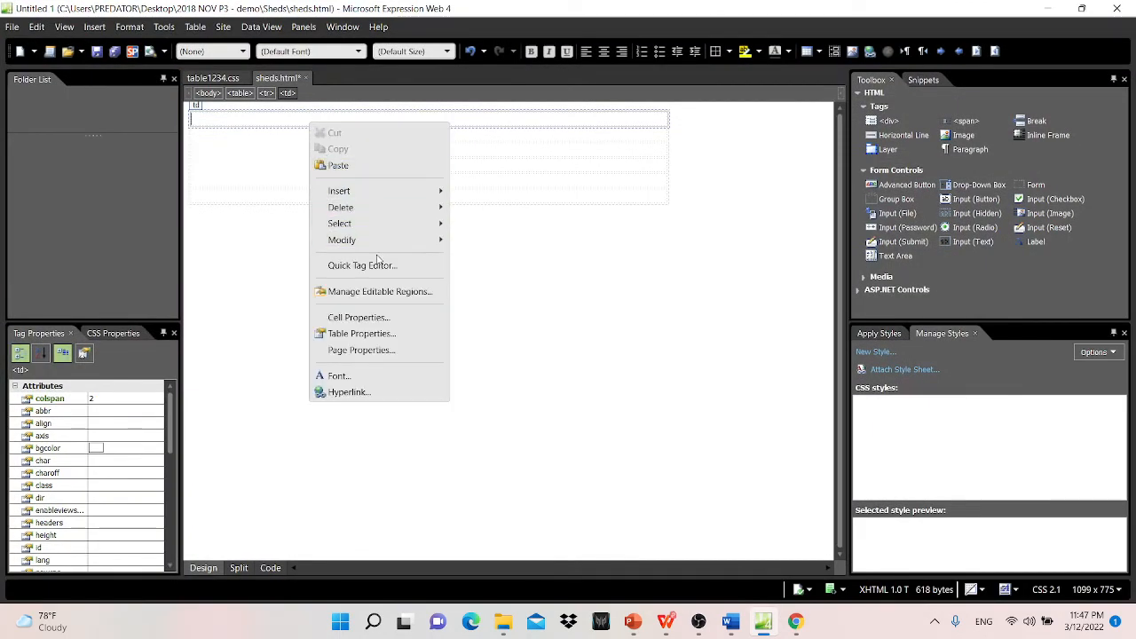
pyautogui.click(387, 321)
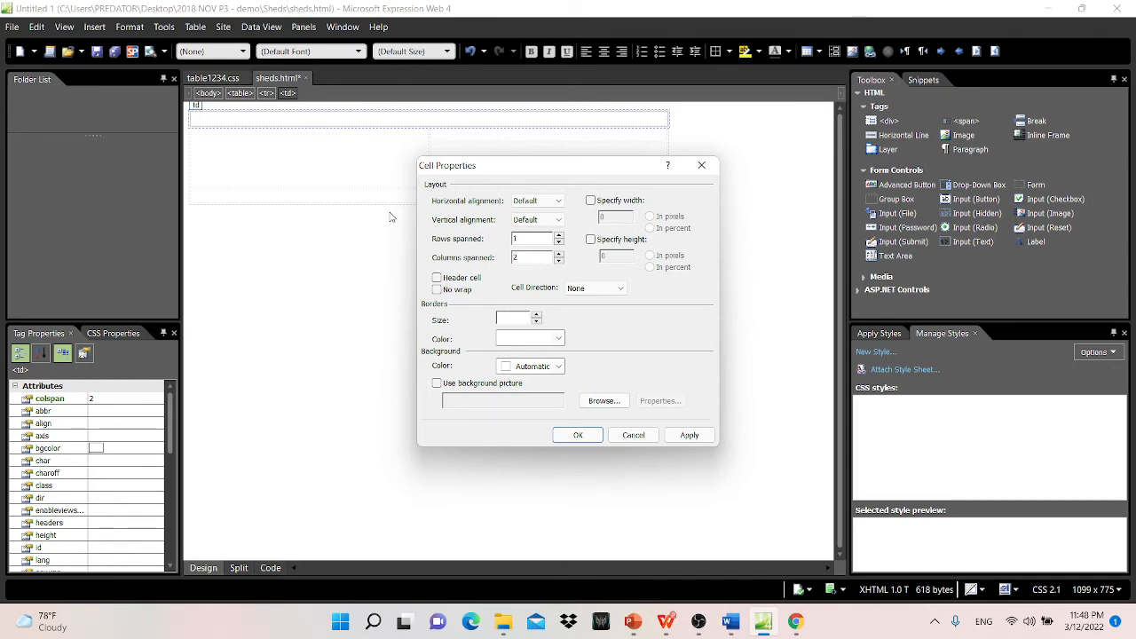
pyautogui.click(590, 200)
pyautogui.click(591, 239)
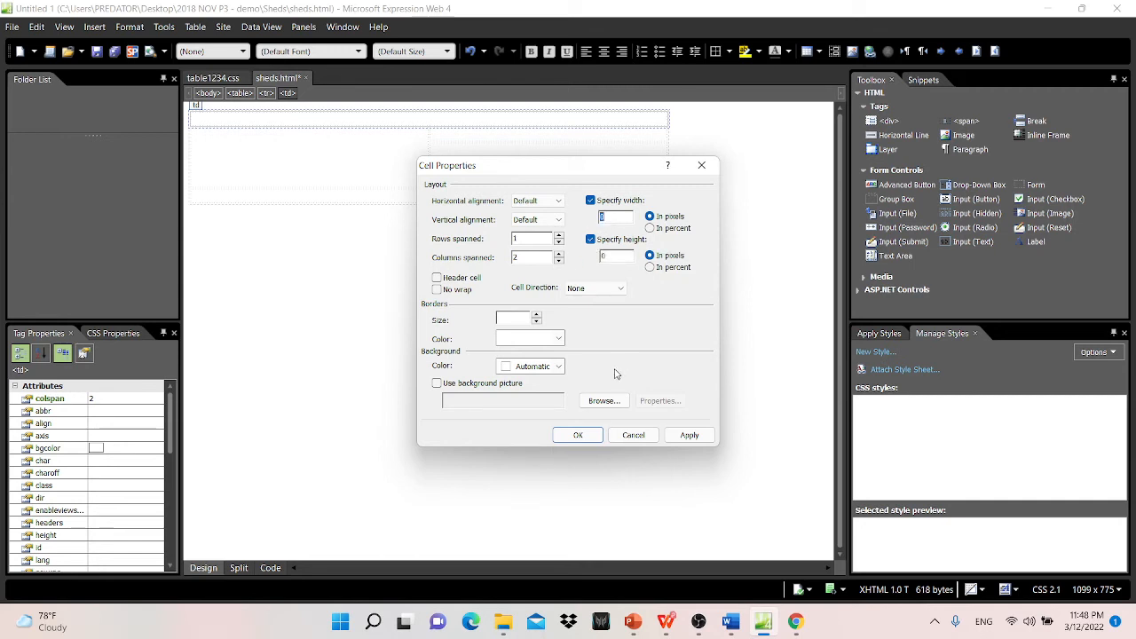
pyautogui.doubleClick(614, 256)
pyautogui.write('13')
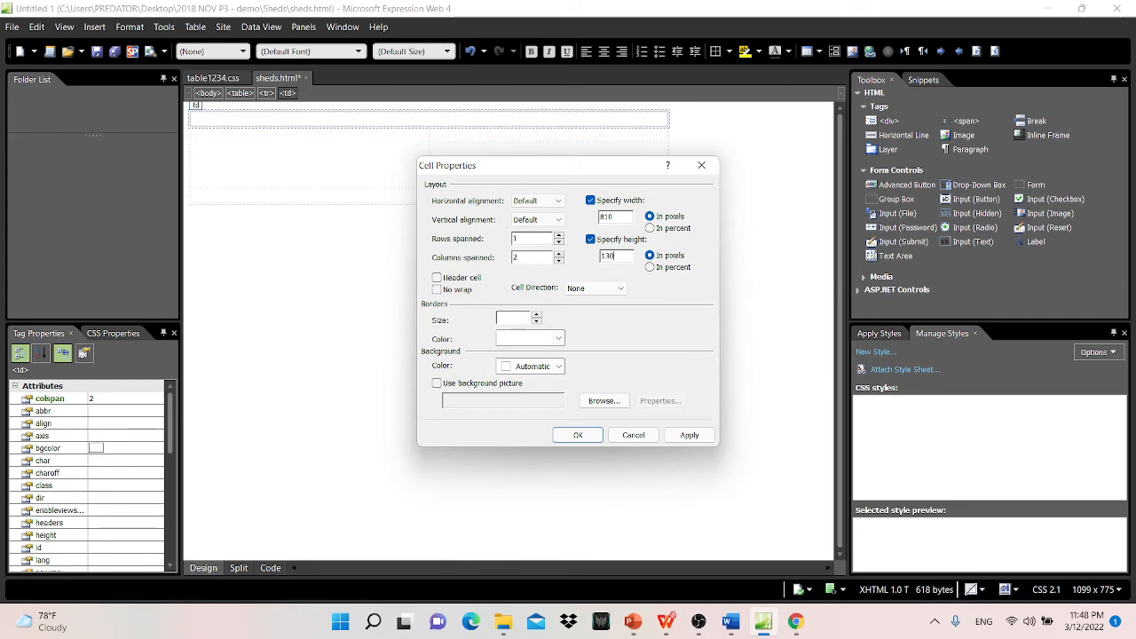
pyautogui.click(578, 435)
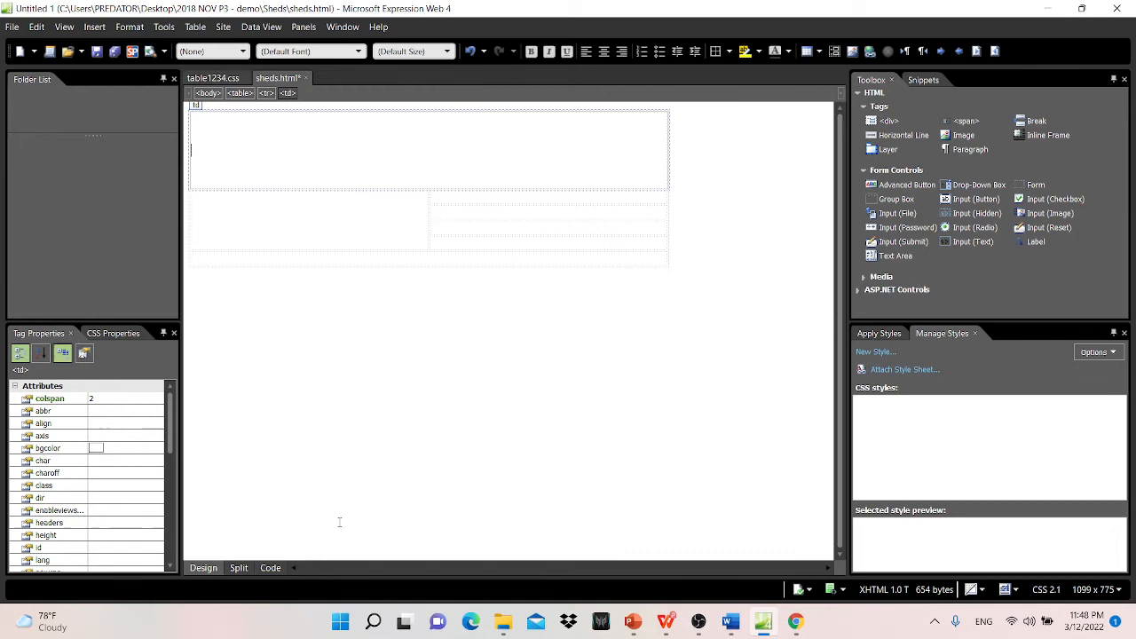
# - Verify the 810 × 130 cell size in Code view, then return to Design view
pyautogui.click(269, 568)
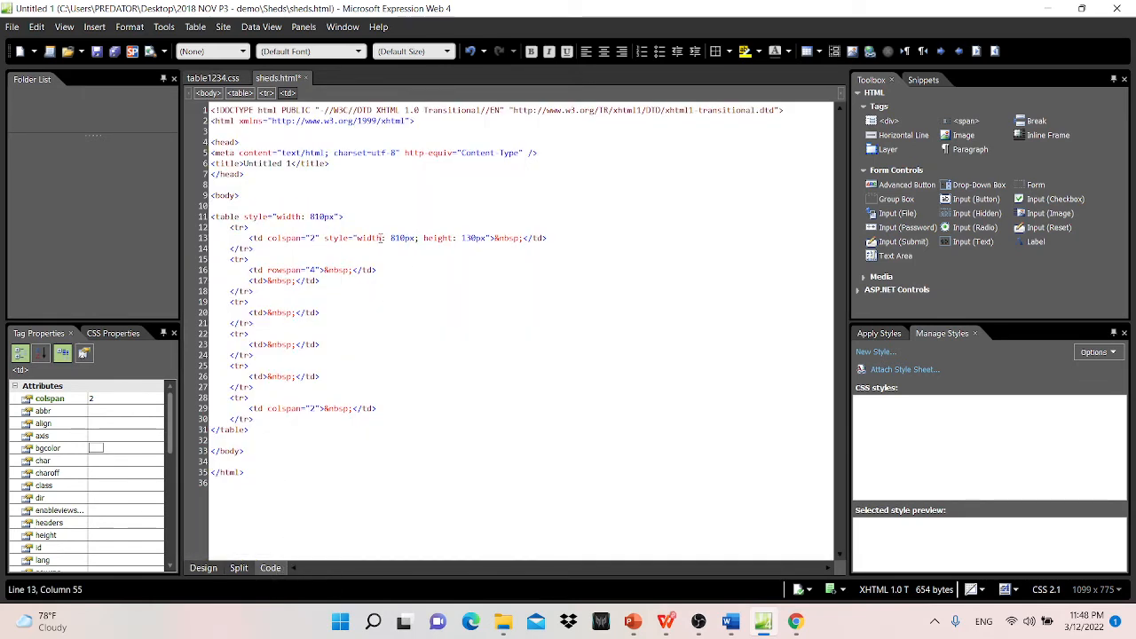
pyautogui.moveTo(391, 237); pyautogui.dragTo(484, 241)
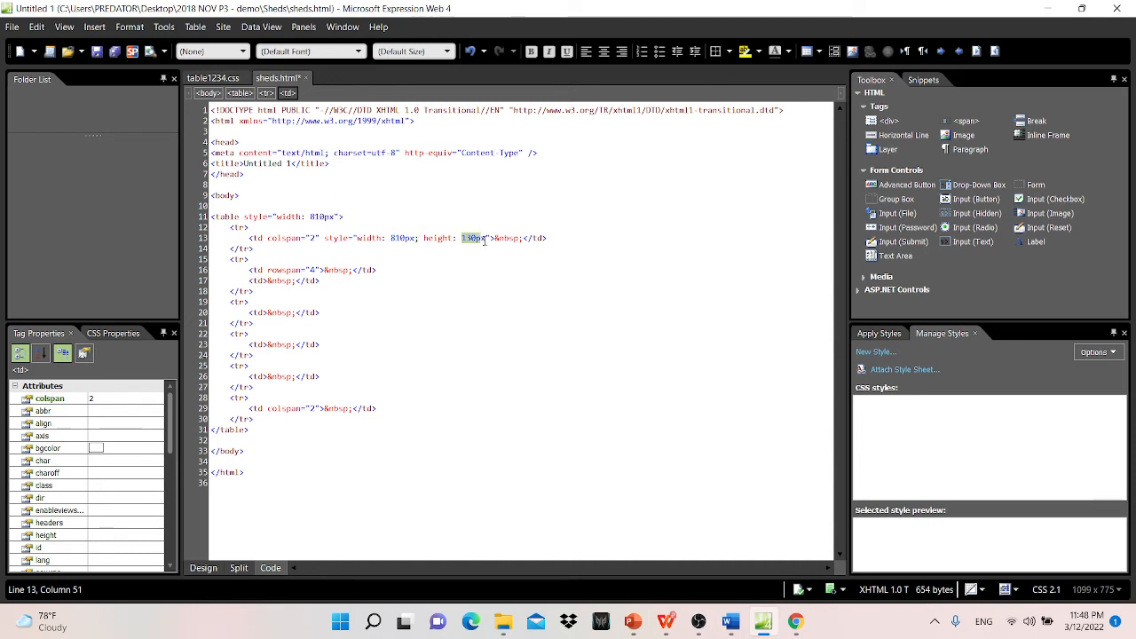
pyautogui.click(222, 569)
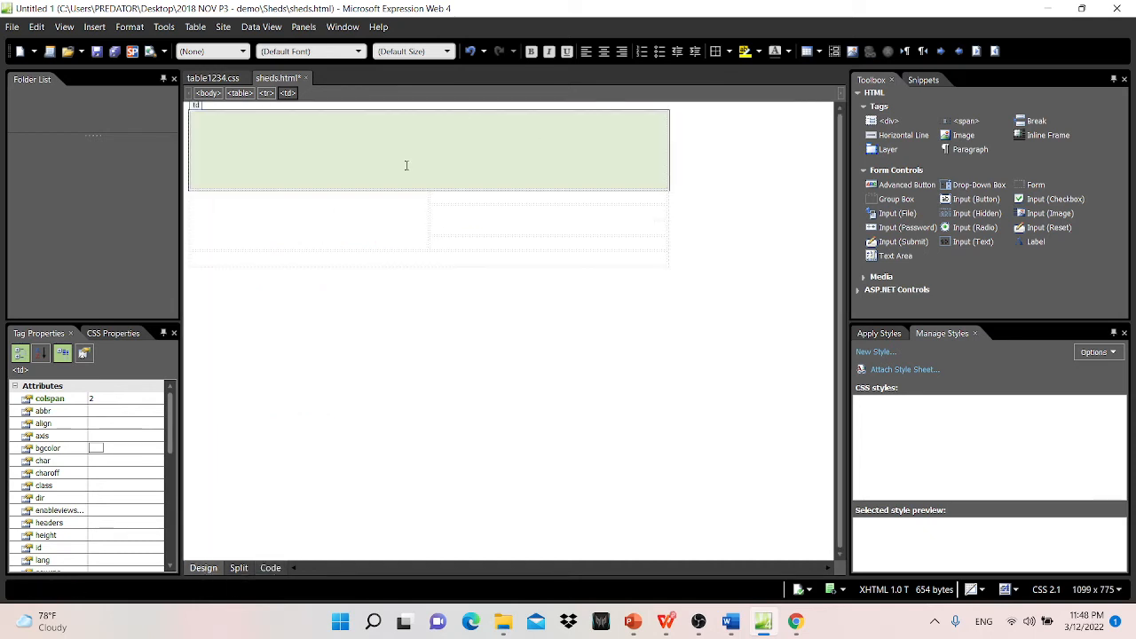
pyautogui.click(731, 622)
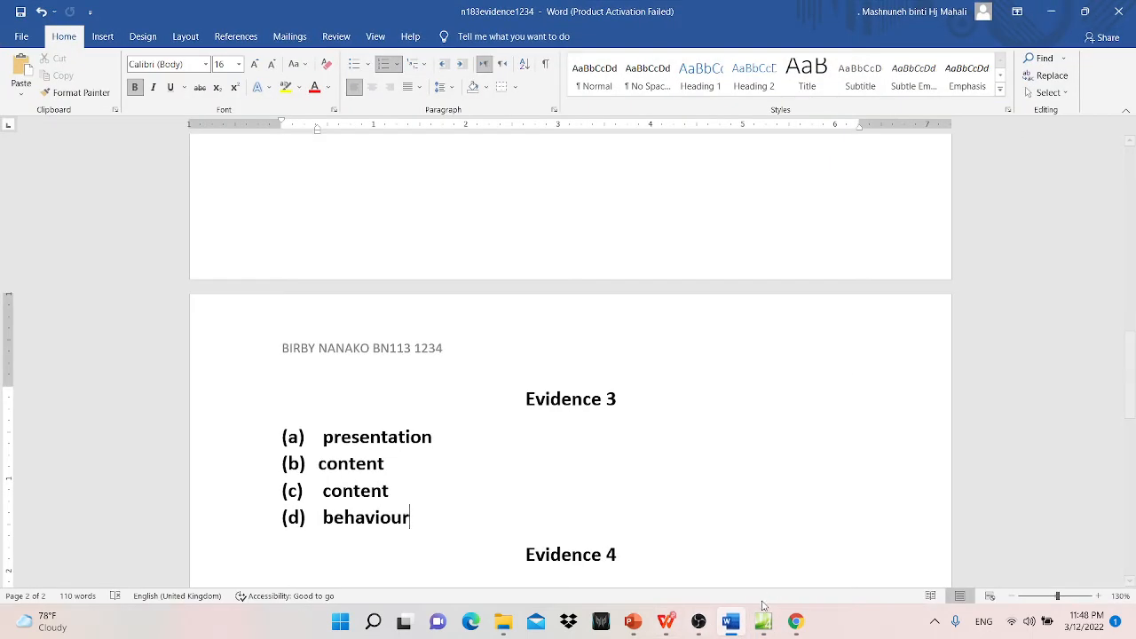
pyautogui.click(668, 625)
pyautogui.scroll(-2, 441, 254)
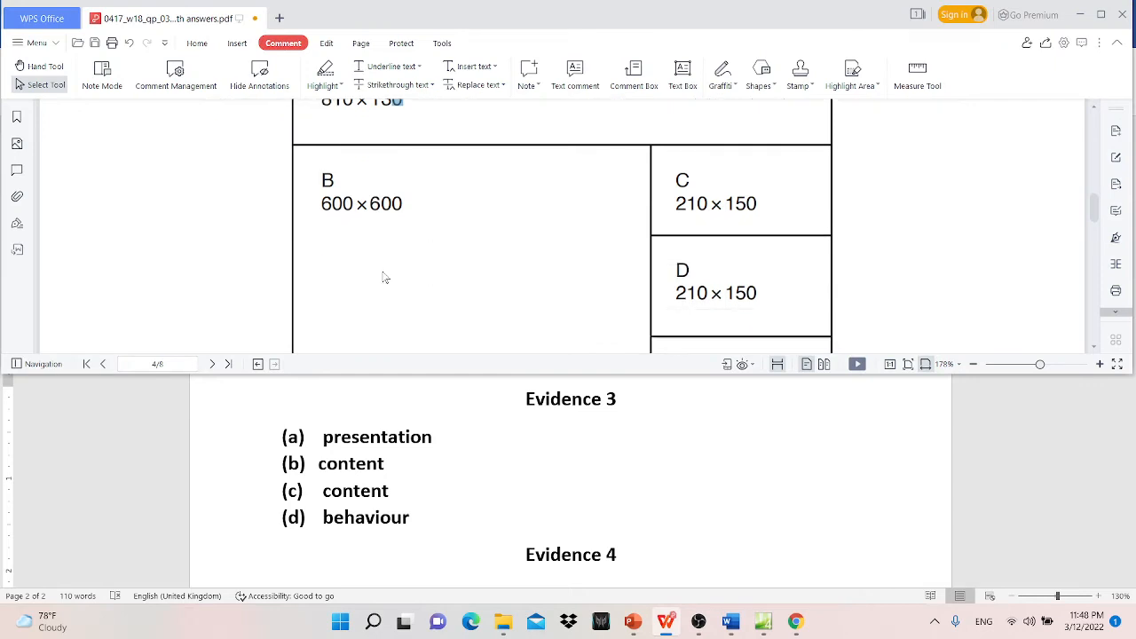
pyautogui.doubleClick(537, 16)
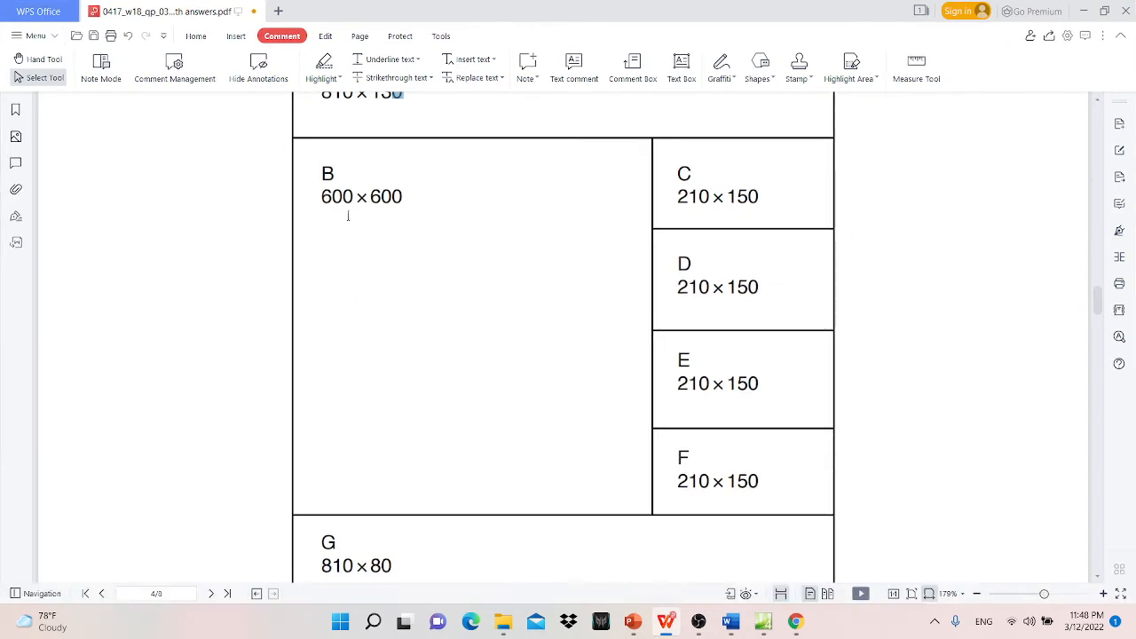
pyautogui.moveTo(320, 196); pyautogui.dragTo(407, 196)
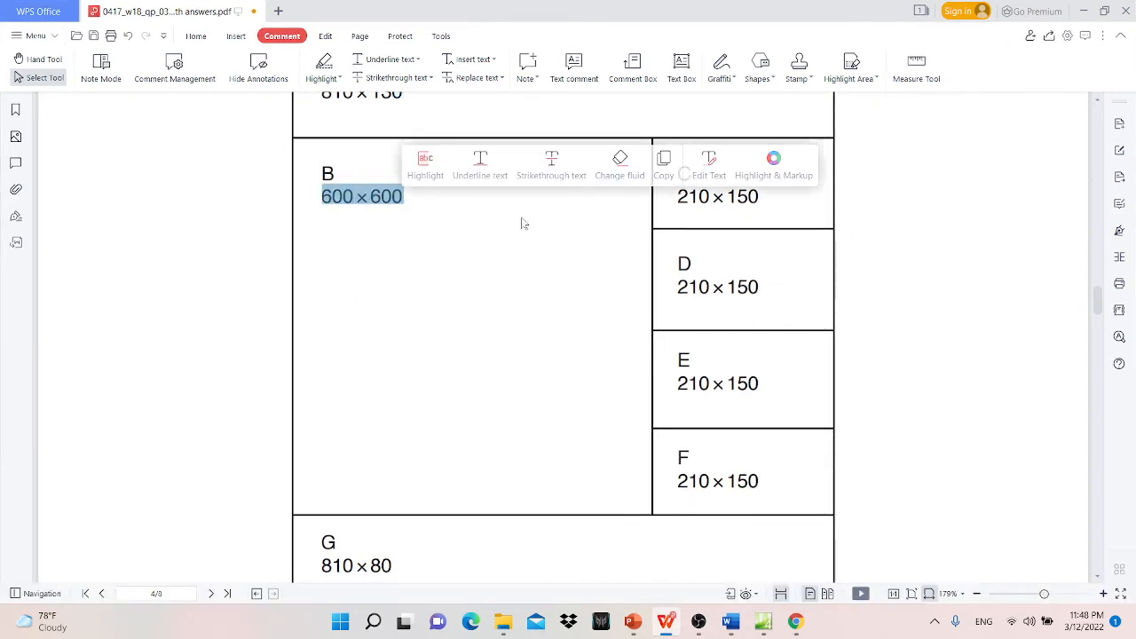
pyautogui.click(1082, 12)
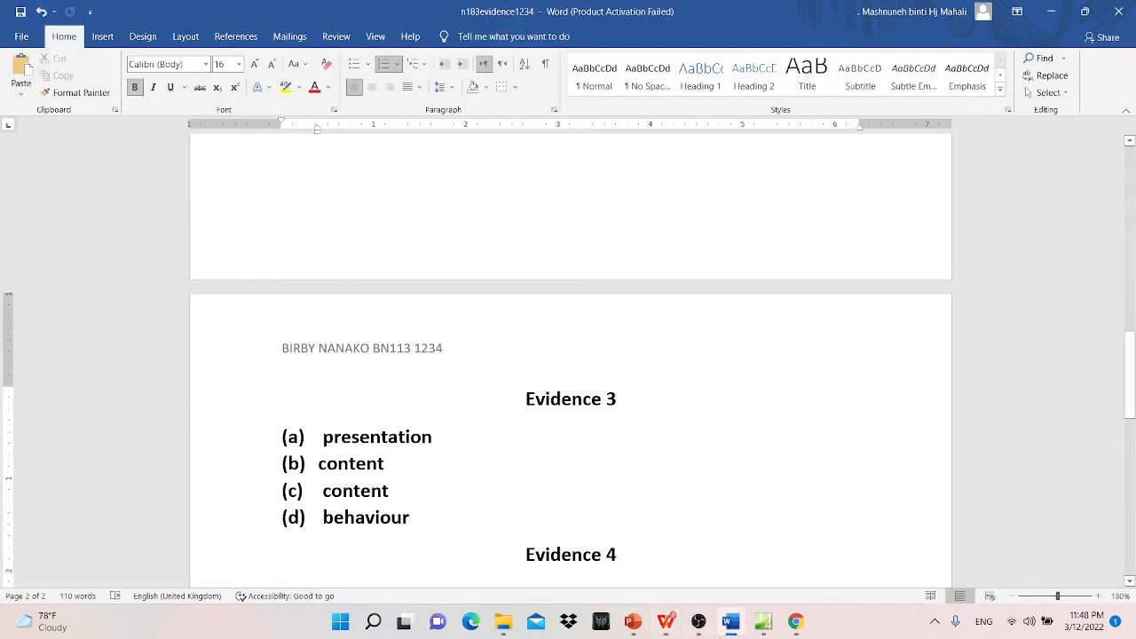
pyautogui.click(763, 621)
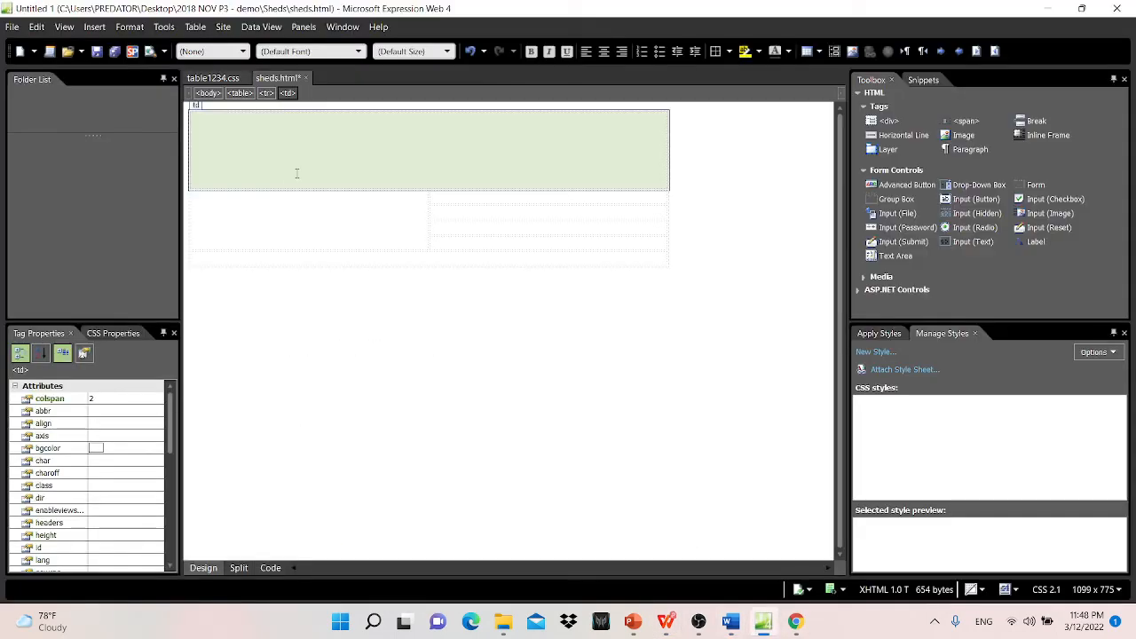
# - Fix the tall left cell B at 600 × 600 pixels in Cell Properties
pyautogui.click(251, 218)
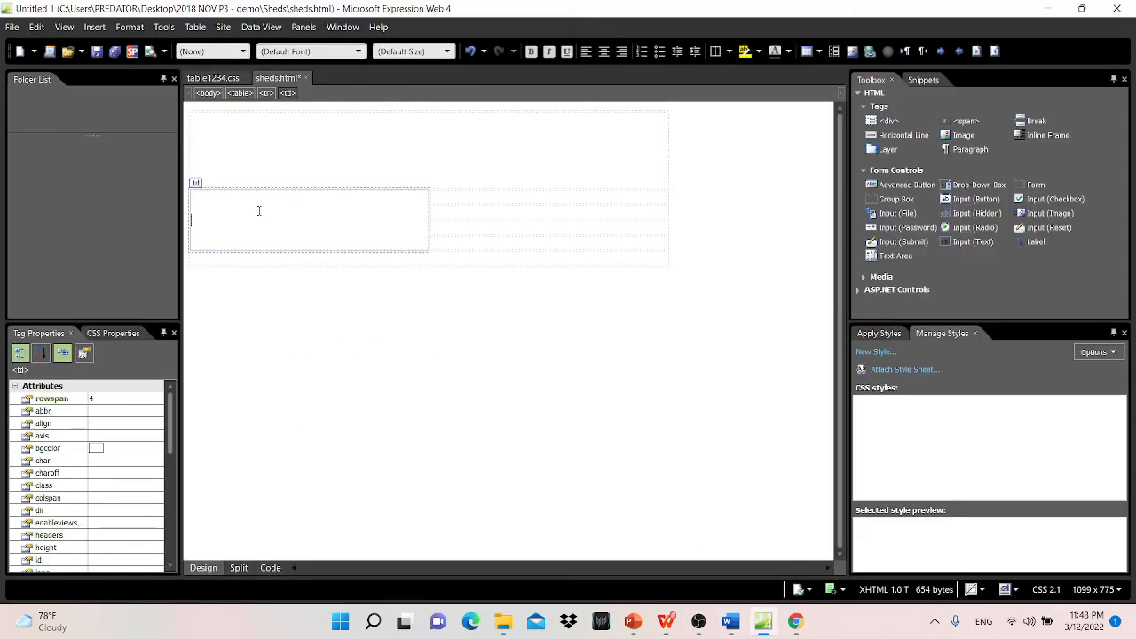
pyautogui.rightClick(259, 212)
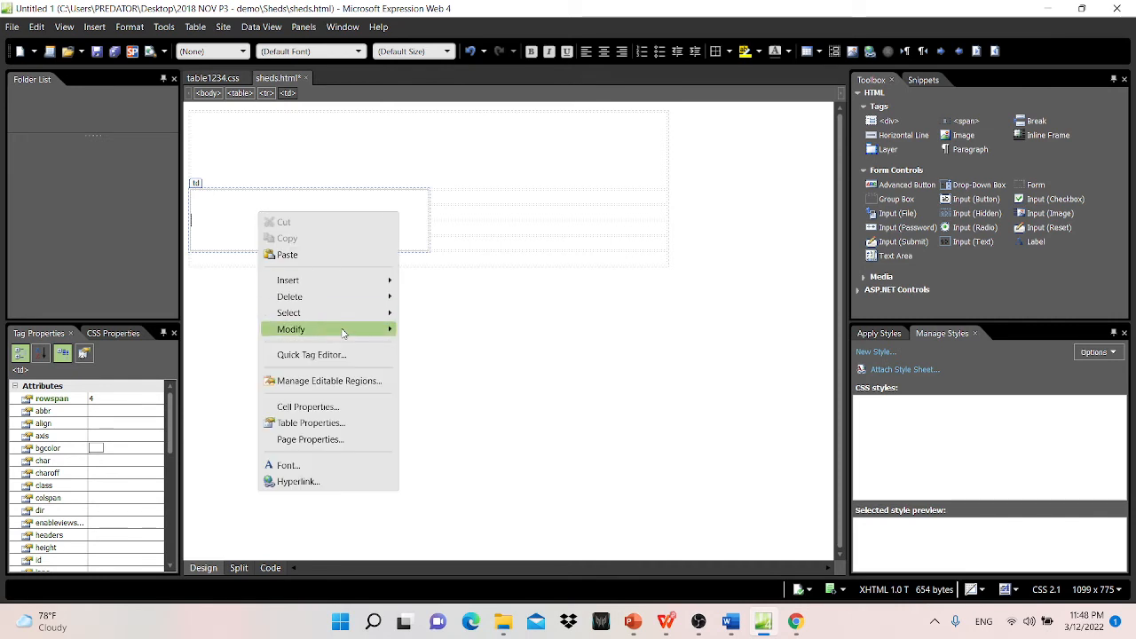
pyautogui.moveTo(345, 331)
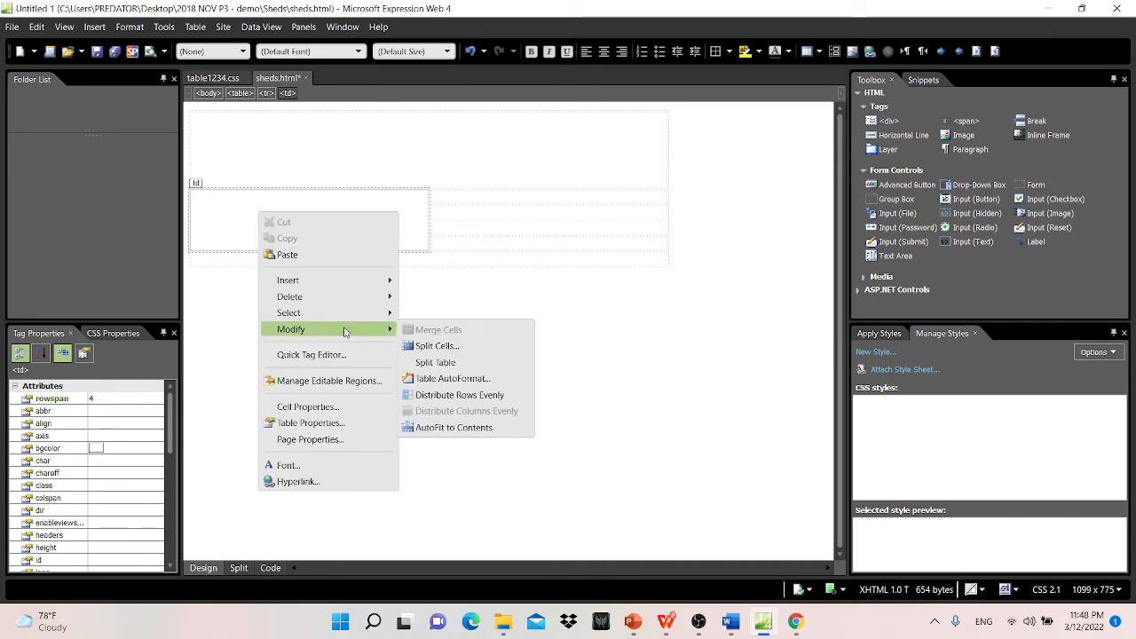
pyautogui.click(336, 406)
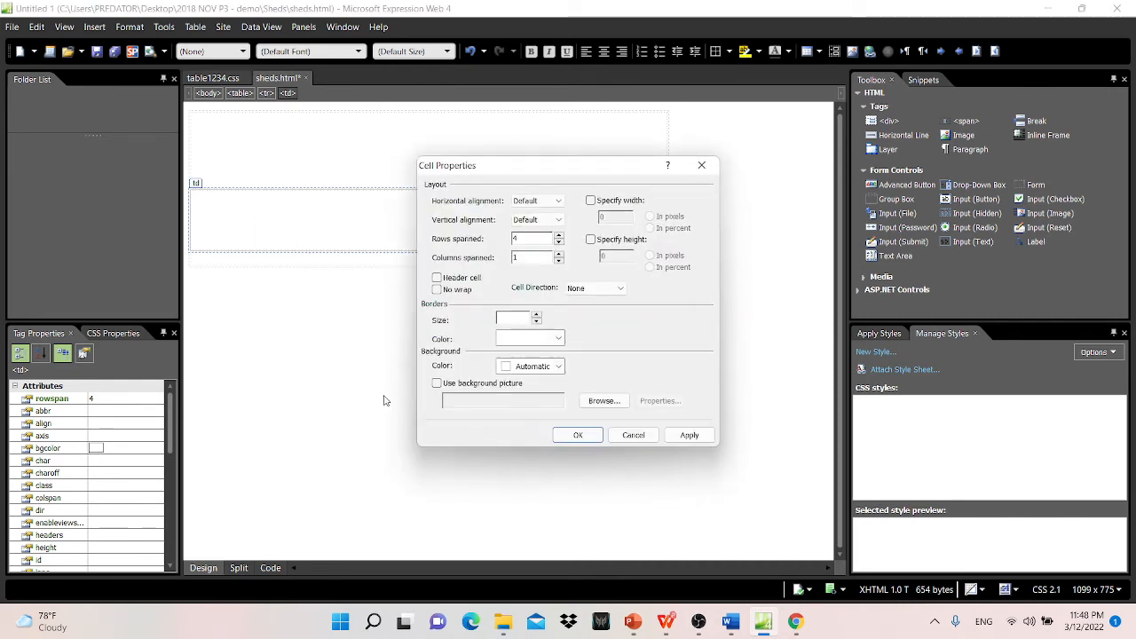
pyautogui.click(590, 200)
pyautogui.click(591, 240)
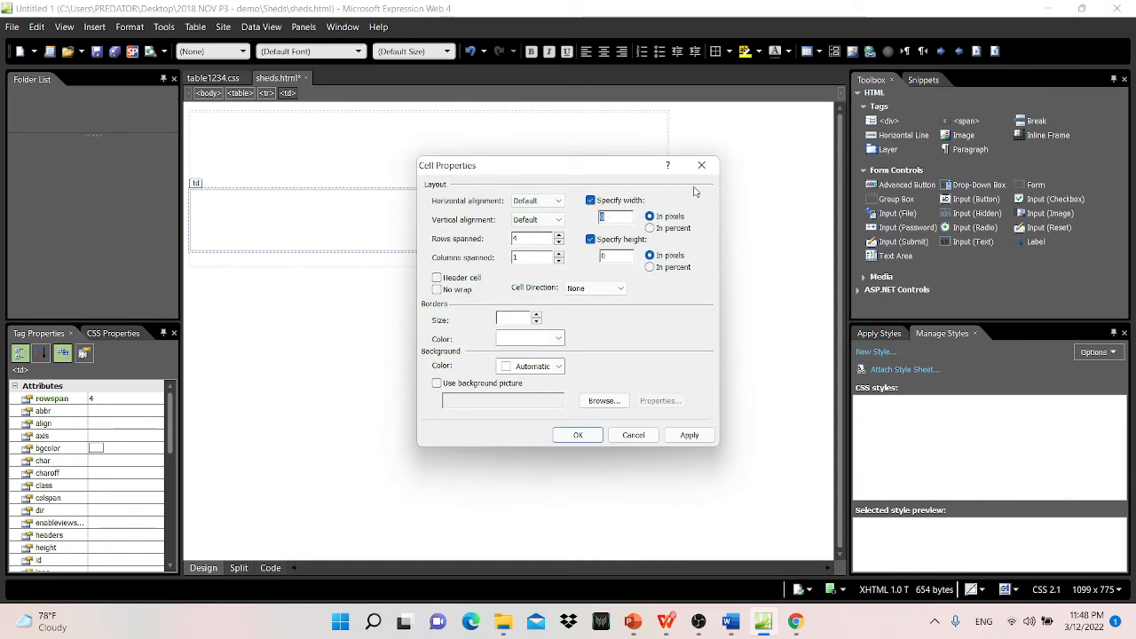
pyautogui.write('600')
pyautogui.doubleClick(627, 254)
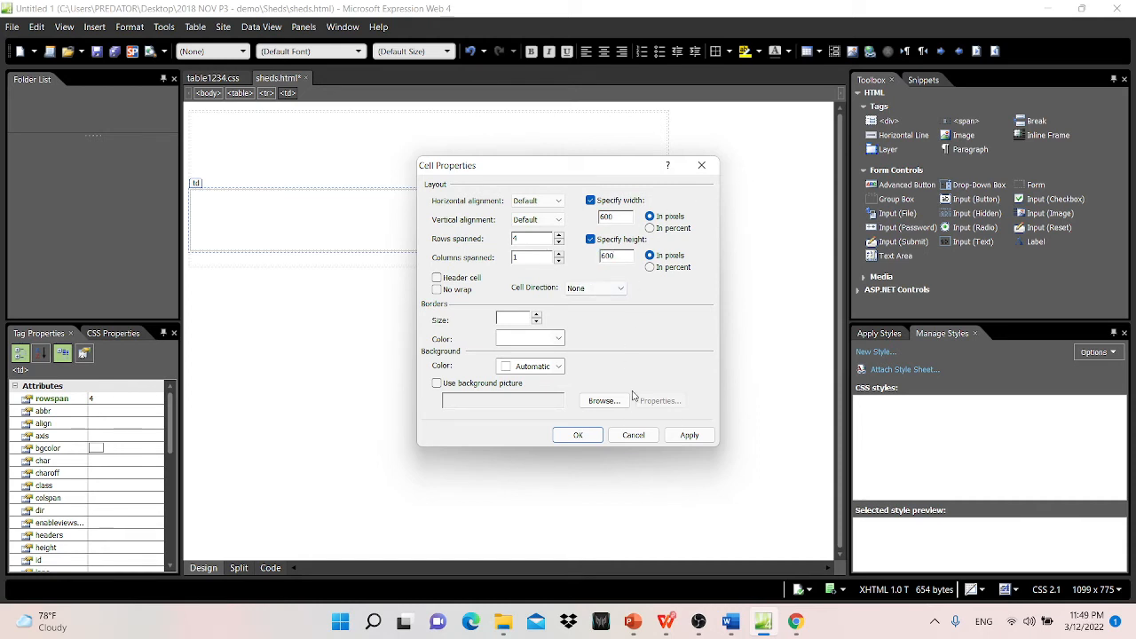
pyautogui.click(581, 436)
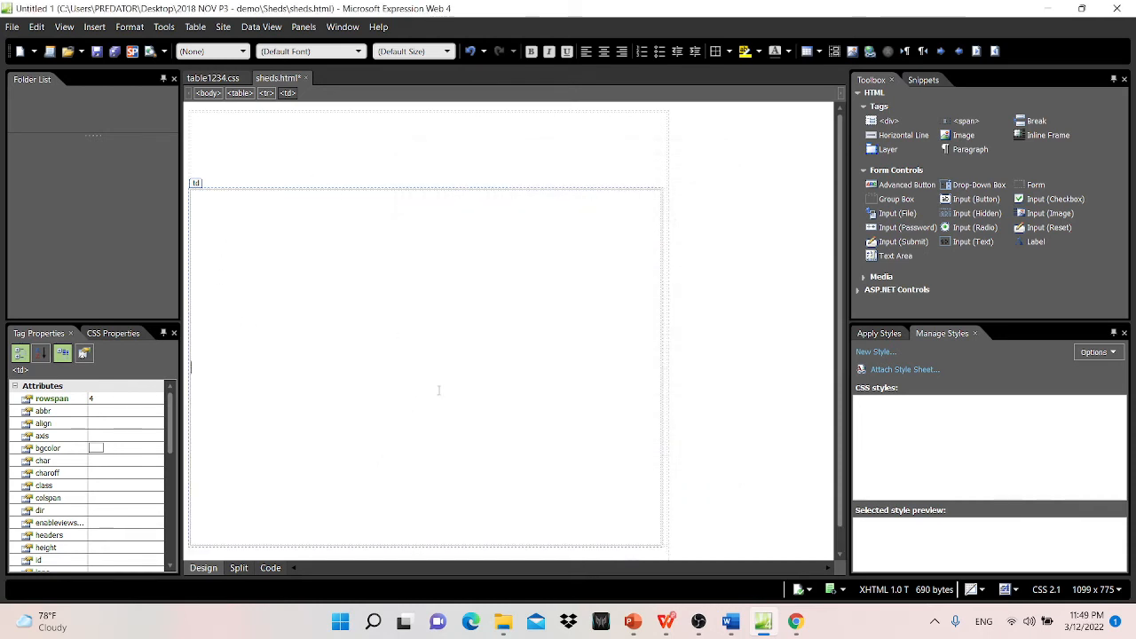
# - Select the four right-column cells C to F and open their Cell Properties
pyautogui.click(752, 189)
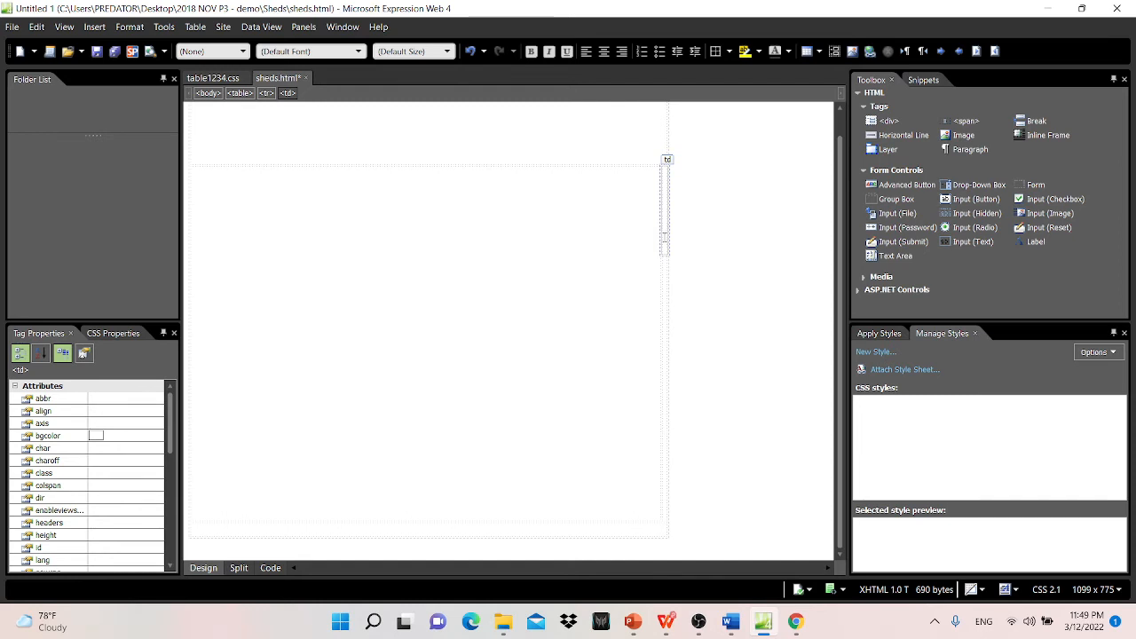
pyautogui.moveTo(664, 237); pyautogui.dragTo(649, 459)
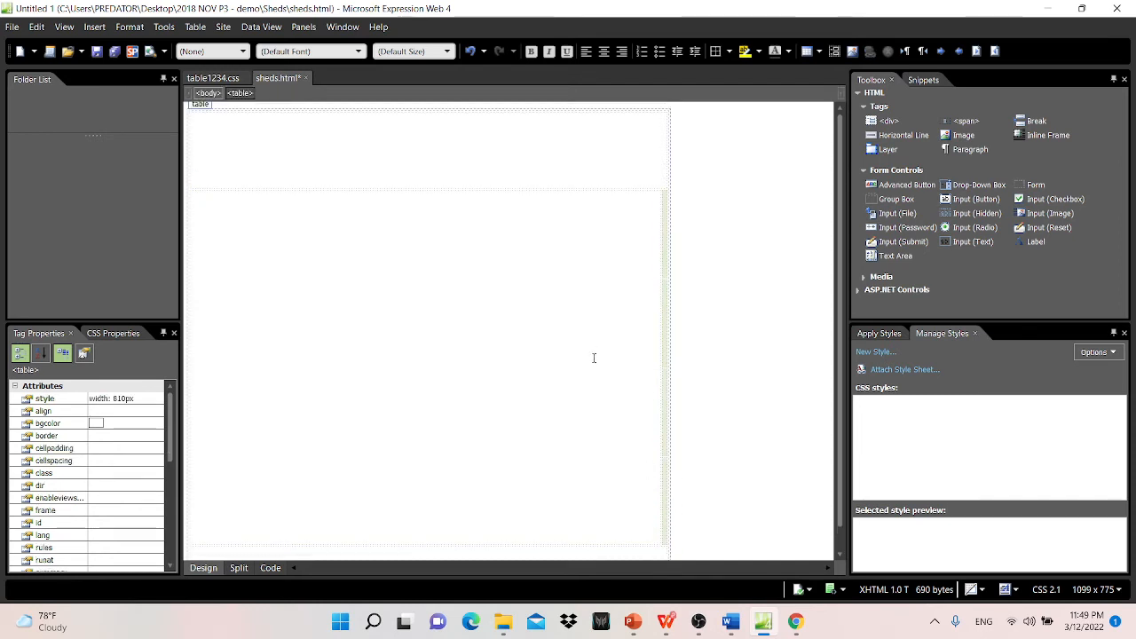
pyautogui.scroll(-1, 661, 381)
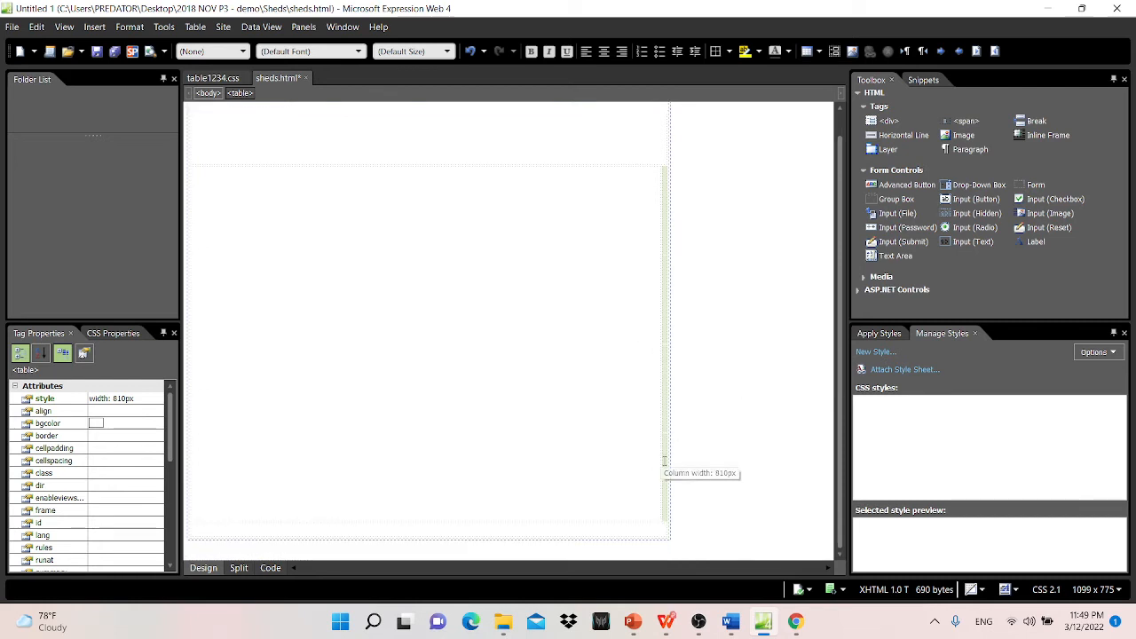
pyautogui.rightClick(666, 233)
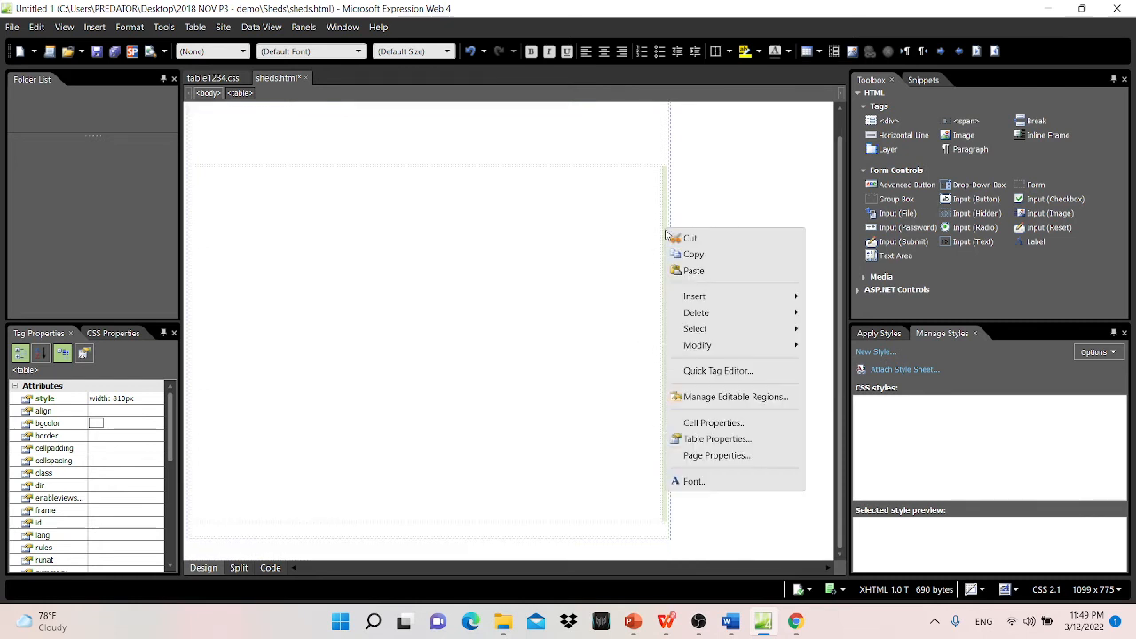
pyautogui.click(715, 423)
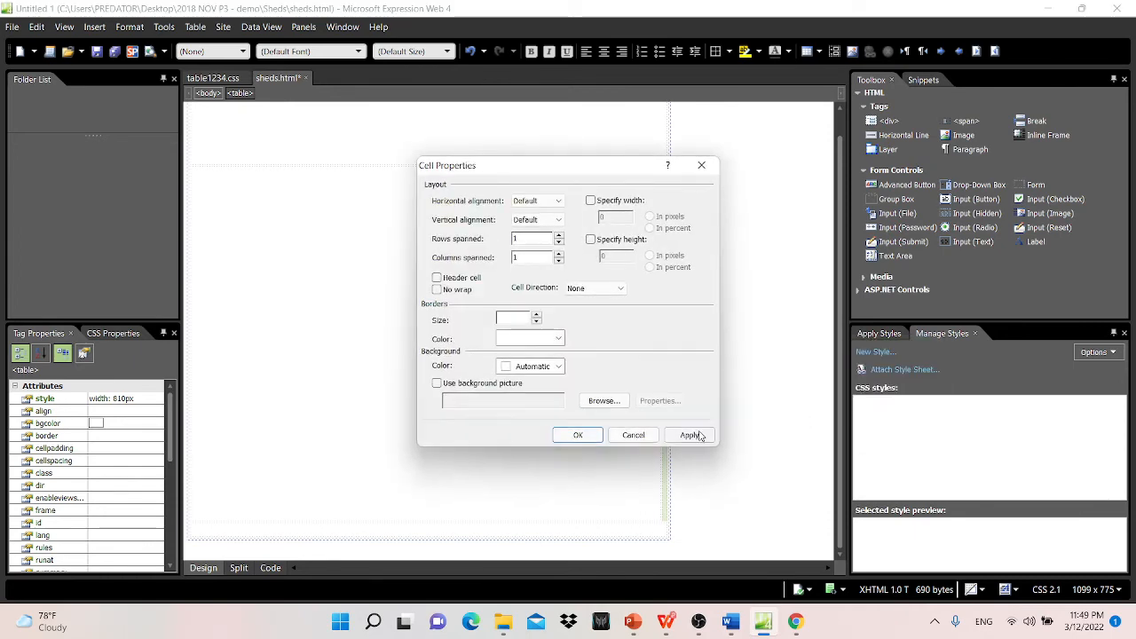
# - Confirm the 210 × 150 requirement in the exam paper and apply it to cells C–F
pyautogui.click(633, 585)
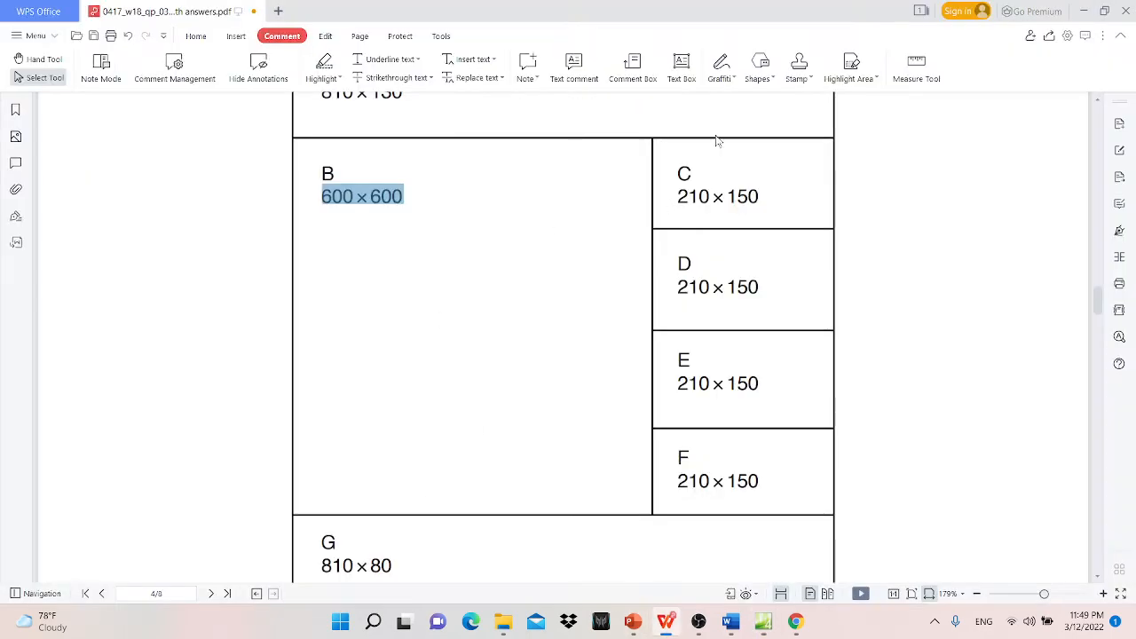
pyautogui.moveTo(678, 196); pyautogui.dragTo(717, 201)
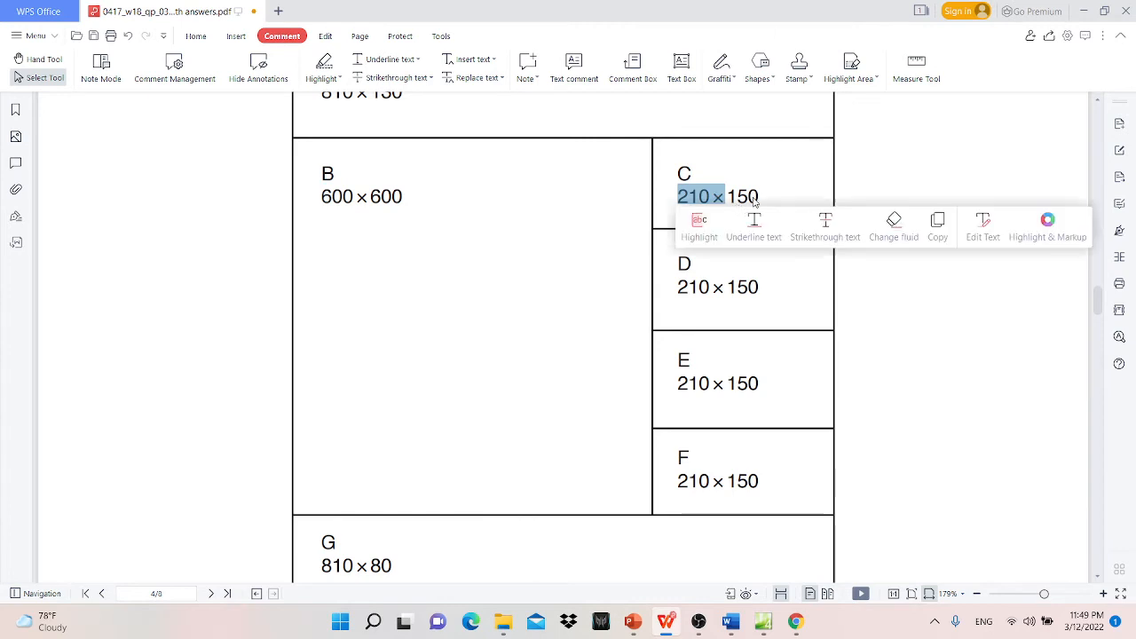
pyautogui.click(756, 204)
pyautogui.click(1084, 10)
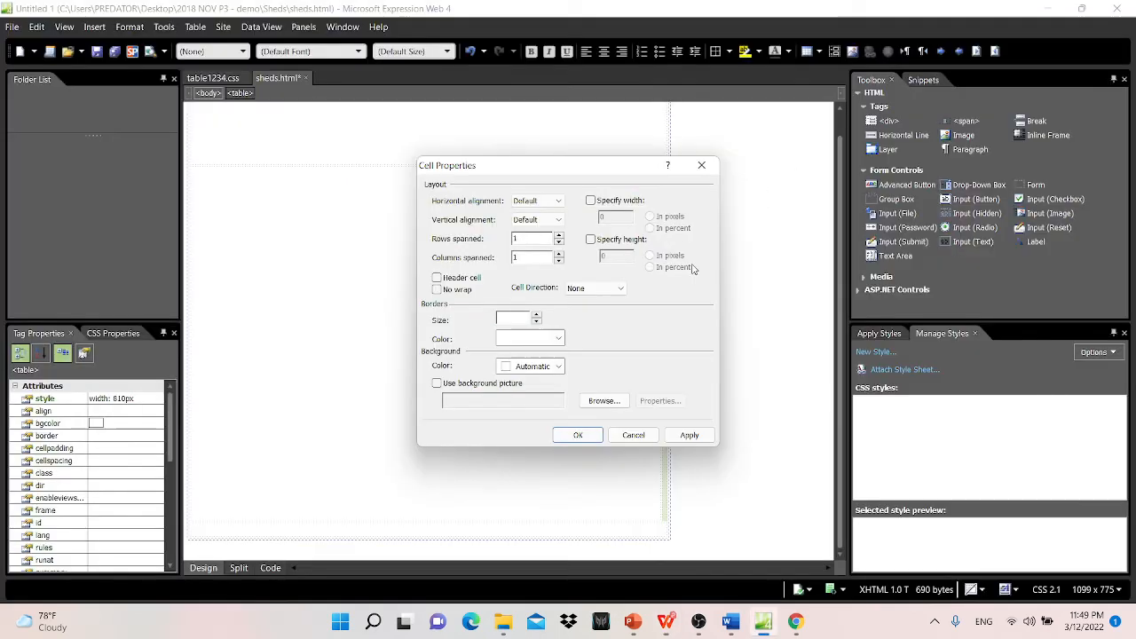
pyautogui.click(590, 201)
pyautogui.click(590, 239)
pyautogui.doubleClick(622, 219)
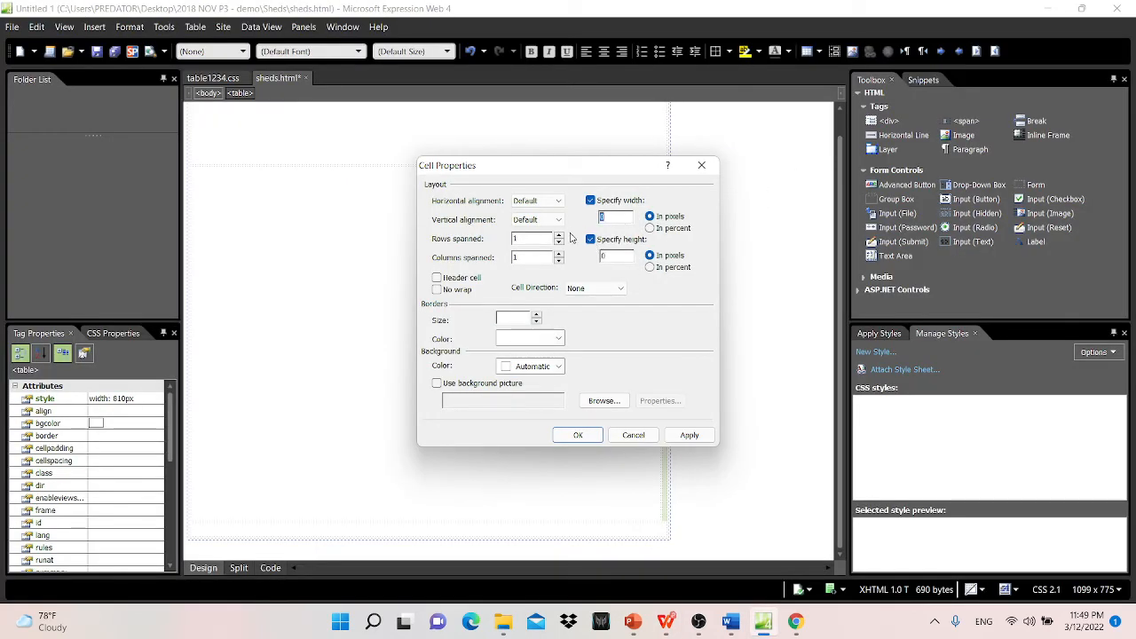
pyautogui.write('210')
pyautogui.write('150')
pyautogui.click(578, 434)
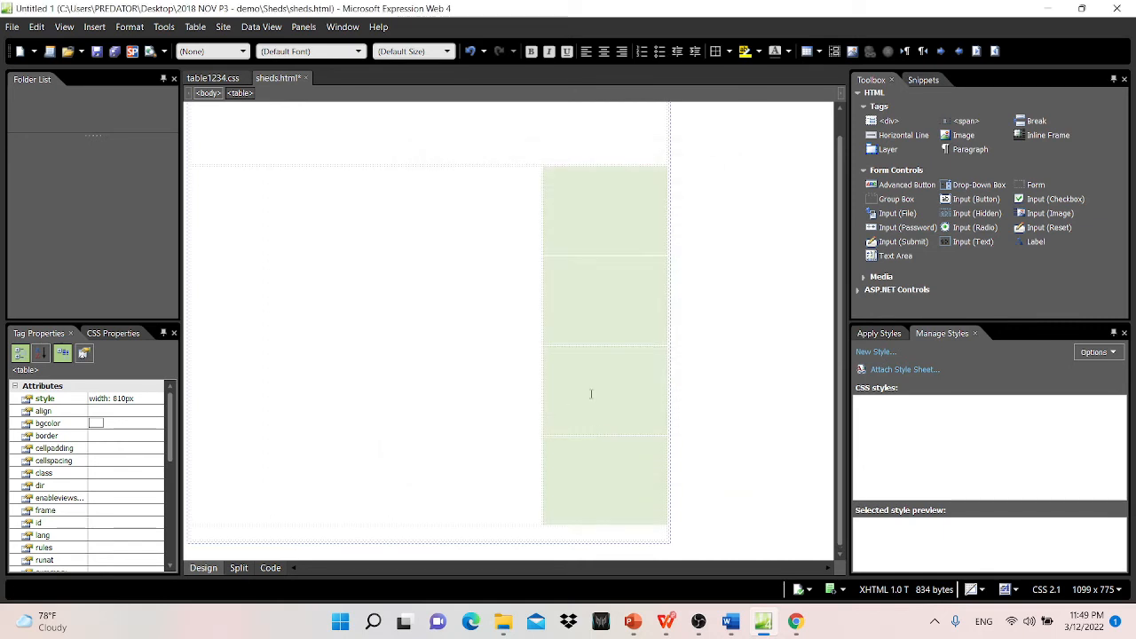
# - Confirm in the exam paper that bottom cell G must be 810 × 80 pixels
pyautogui.click(463, 531)
pyautogui.click(678, 625)
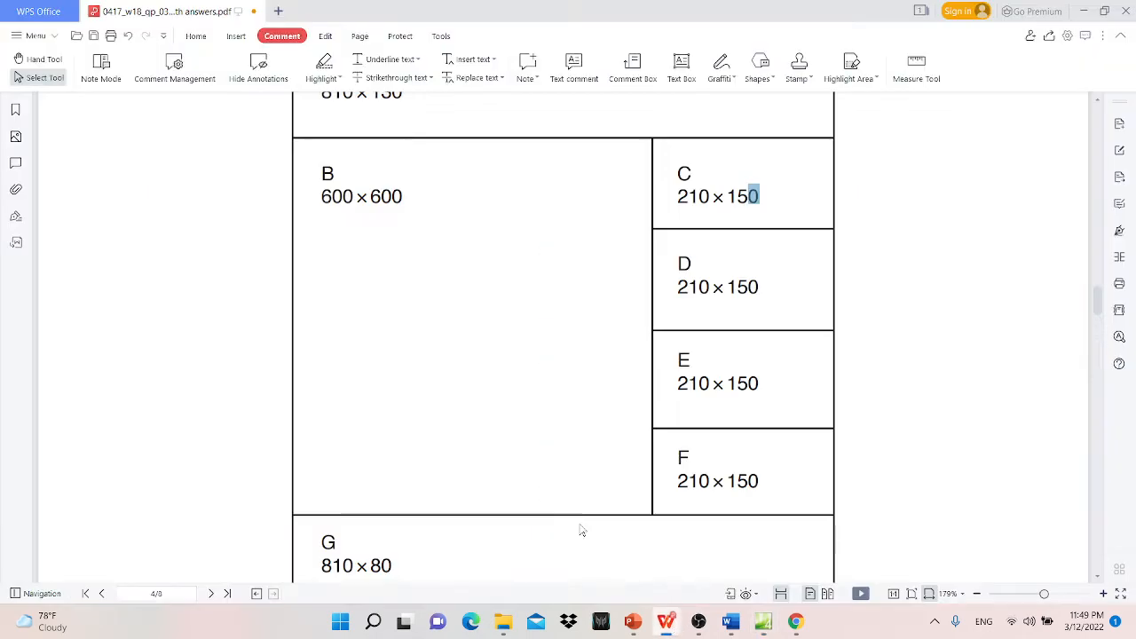
pyautogui.scroll(-5, 533, 488)
pyautogui.moveTo(323, 346); pyautogui.dragTo(392, 344)
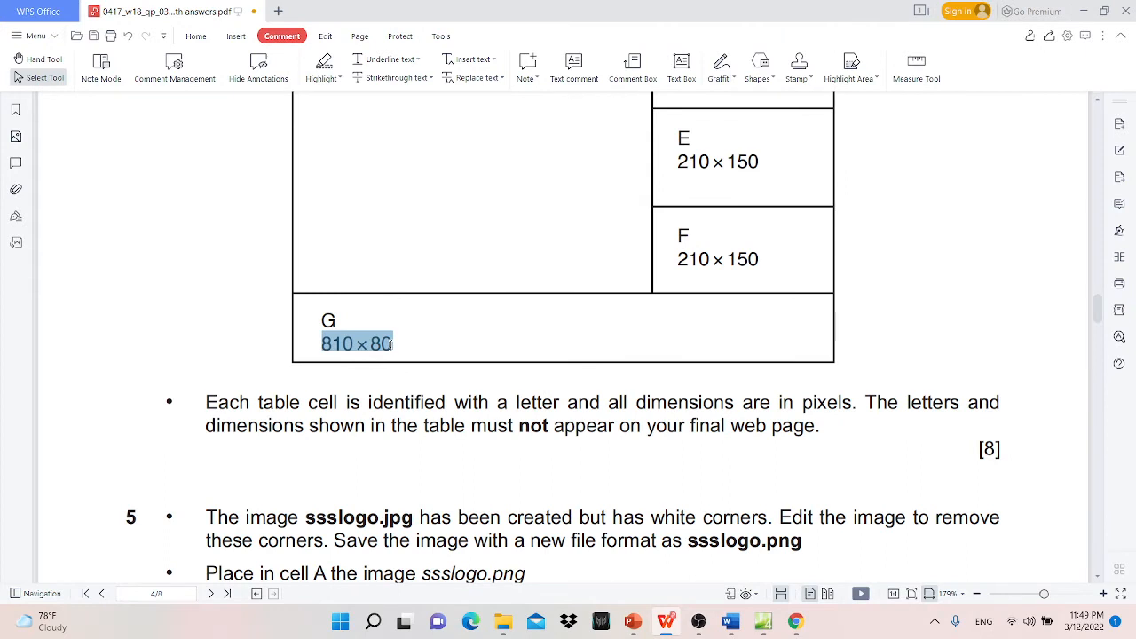
pyautogui.click(1083, 10)
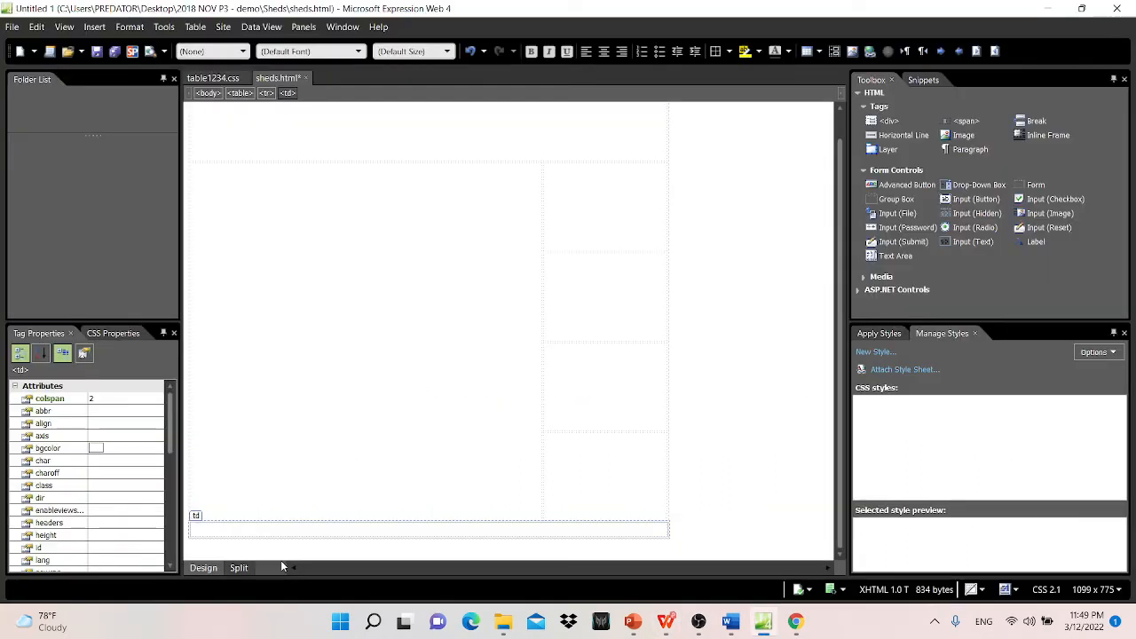
pyautogui.rightClick(283, 529)
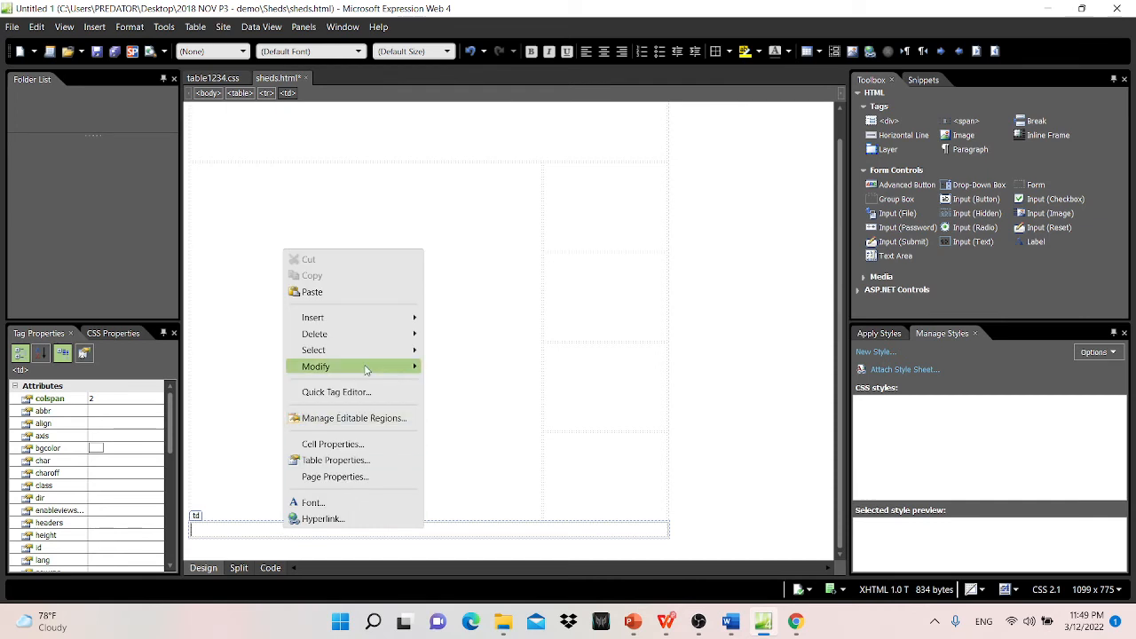
# - Fix the bottom cell G at 810 pixels wide and 80 pixels high
pyautogui.click(360, 446)
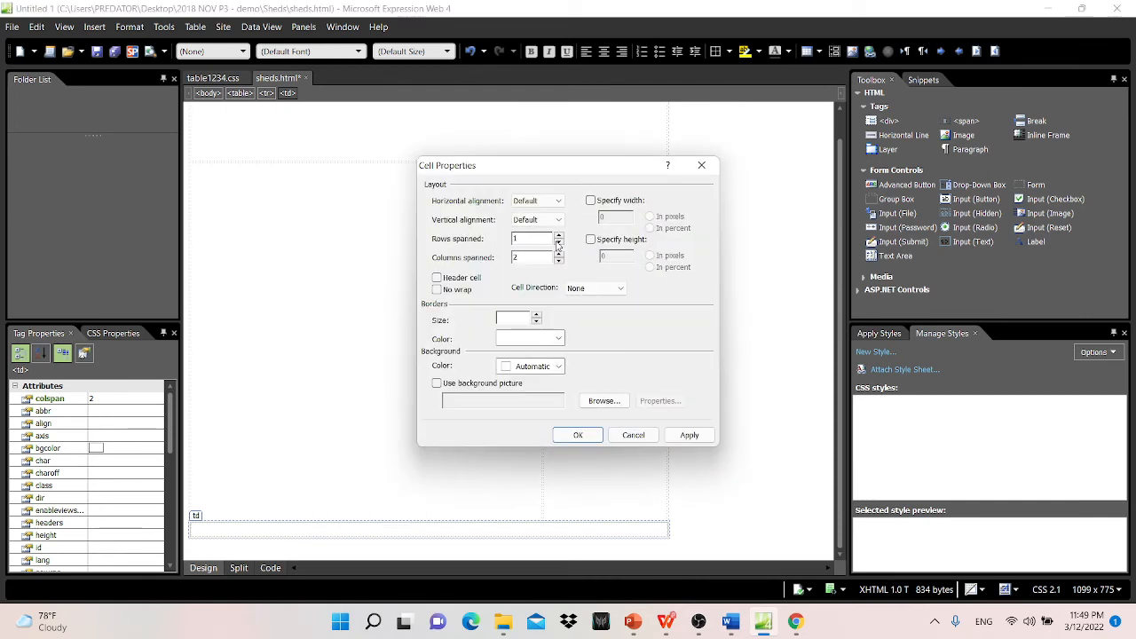
pyautogui.click(592, 201)
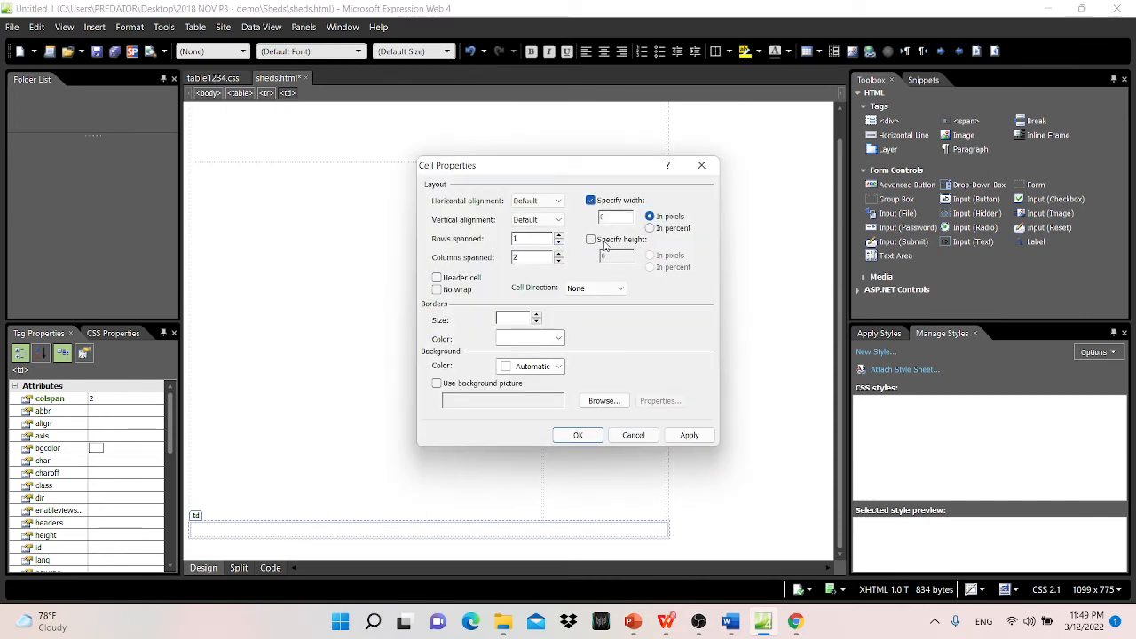
pyautogui.click(606, 243)
pyautogui.moveTo(612, 218); pyautogui.dragTo(525, 200)
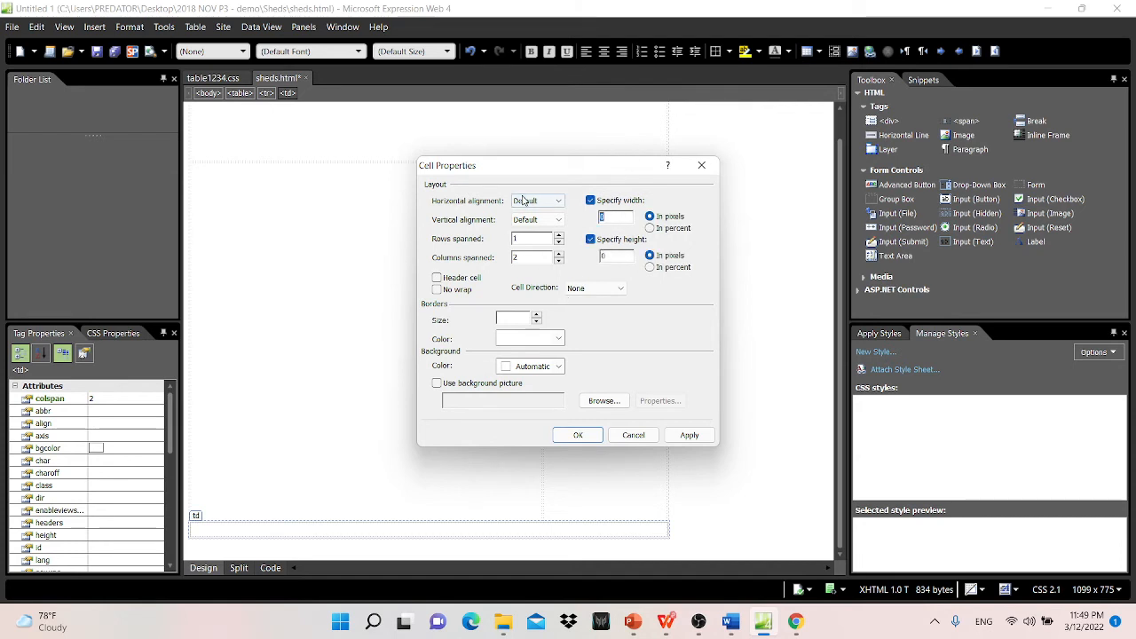
pyautogui.write('810')
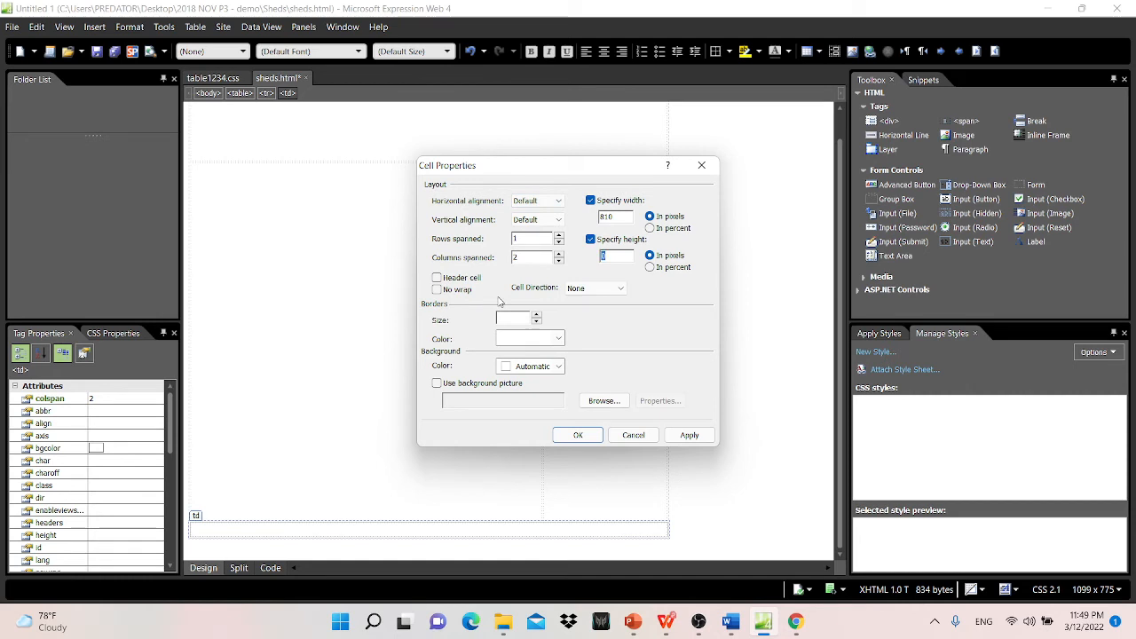
pyautogui.write('80')
pyautogui.click(578, 435)
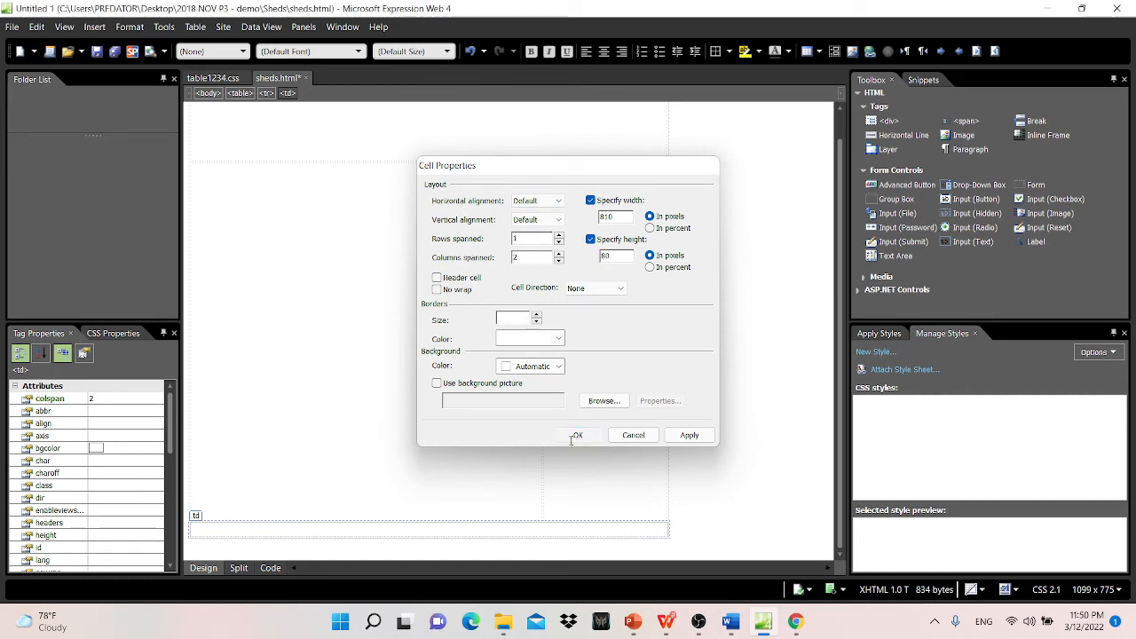
# - Review the table's cell sizes in Code view, then return to Design view
pyautogui.scroll(2, 551, 504)
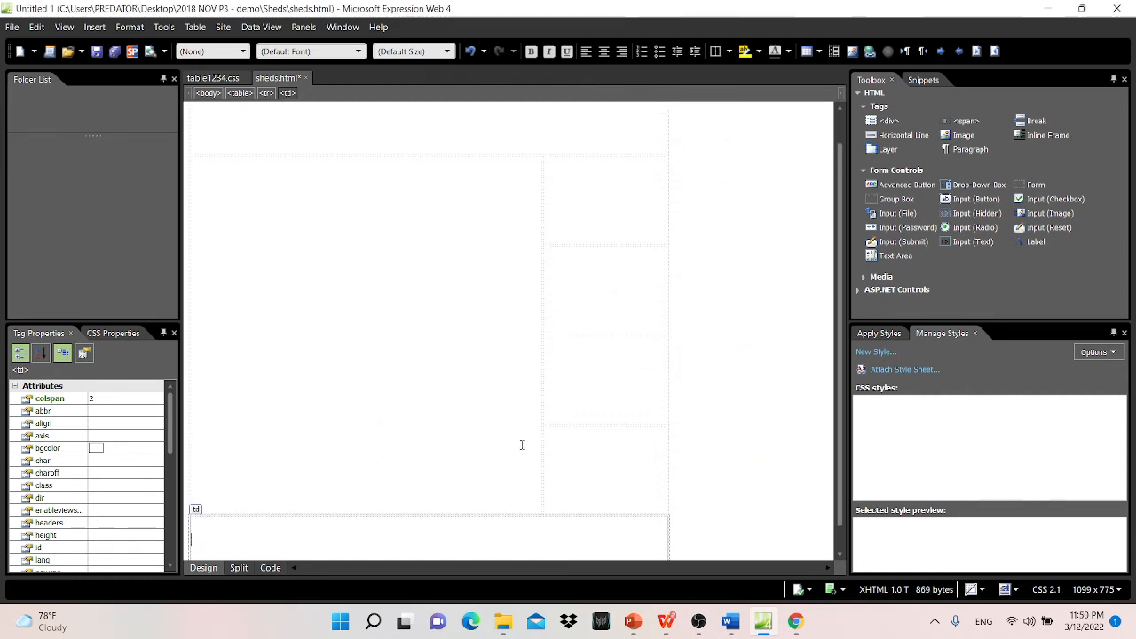
pyautogui.scroll(1, 223, 124)
pyautogui.click(613, 235)
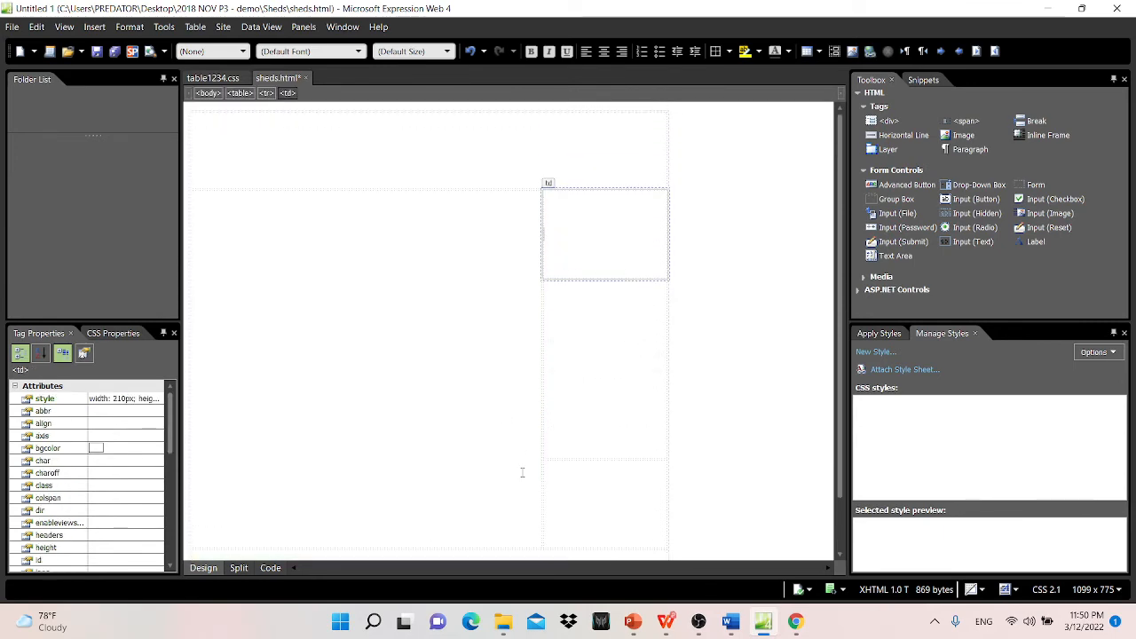
pyautogui.click(284, 568)
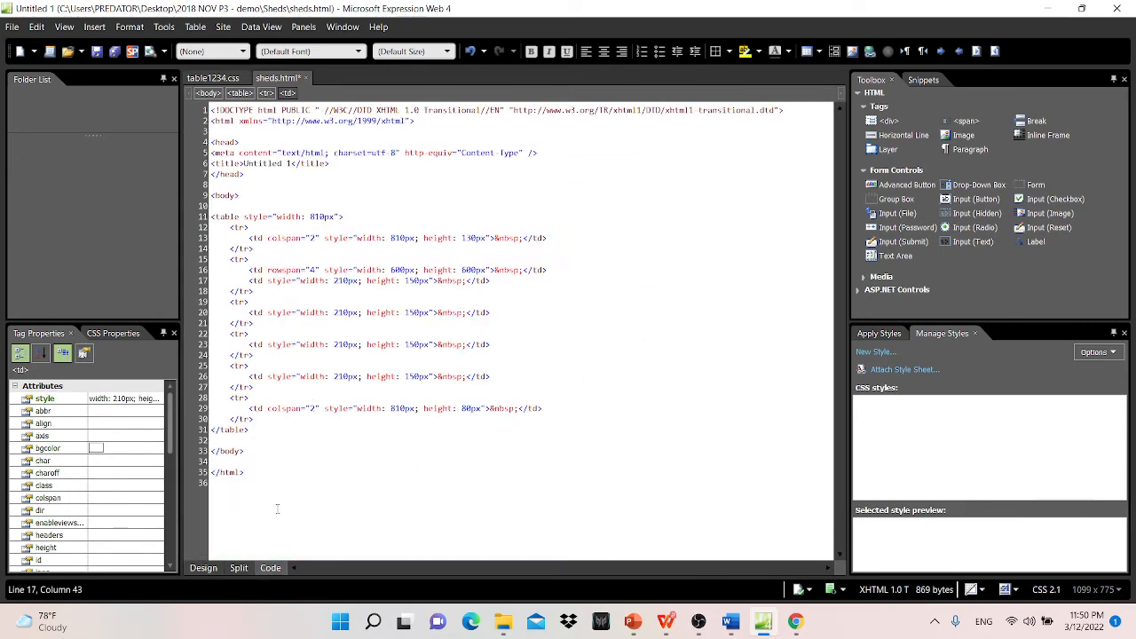
pyautogui.click(211, 568)
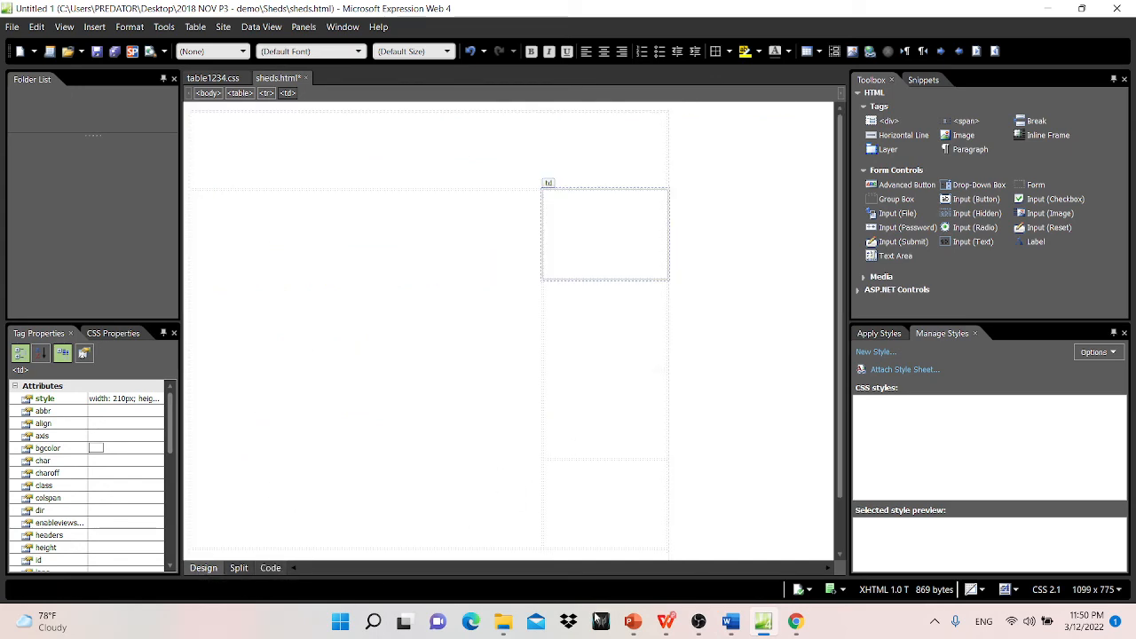
# - Find question 5 about editing ssslogo.jpg in the PDF, then open the Sheds folder
pyautogui.click(1118, 9)
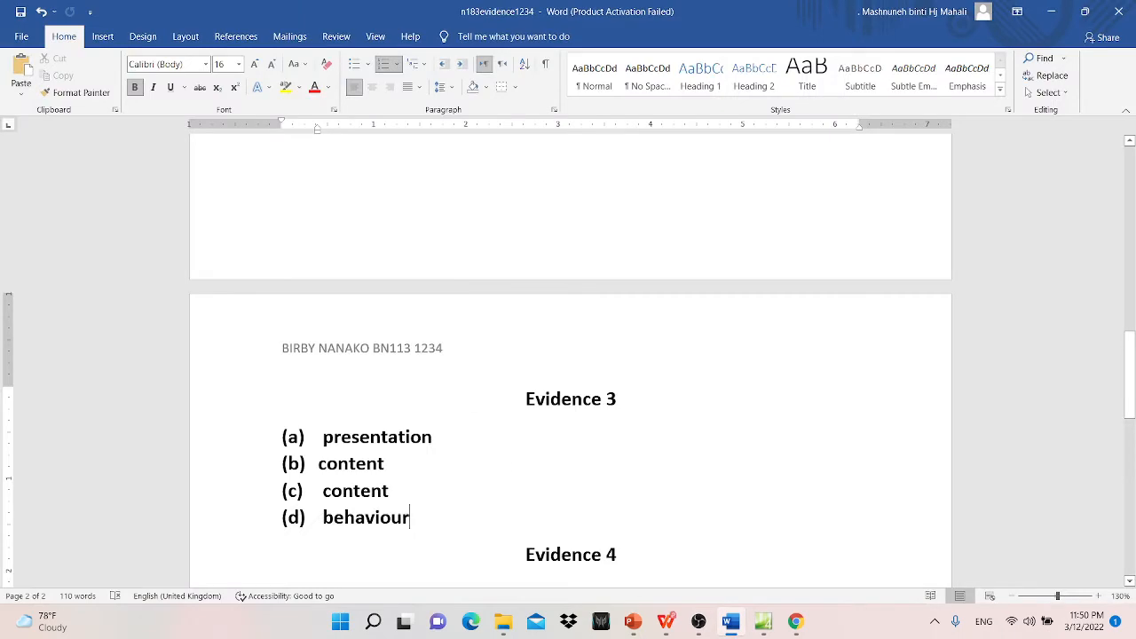
pyautogui.click(1050, 12)
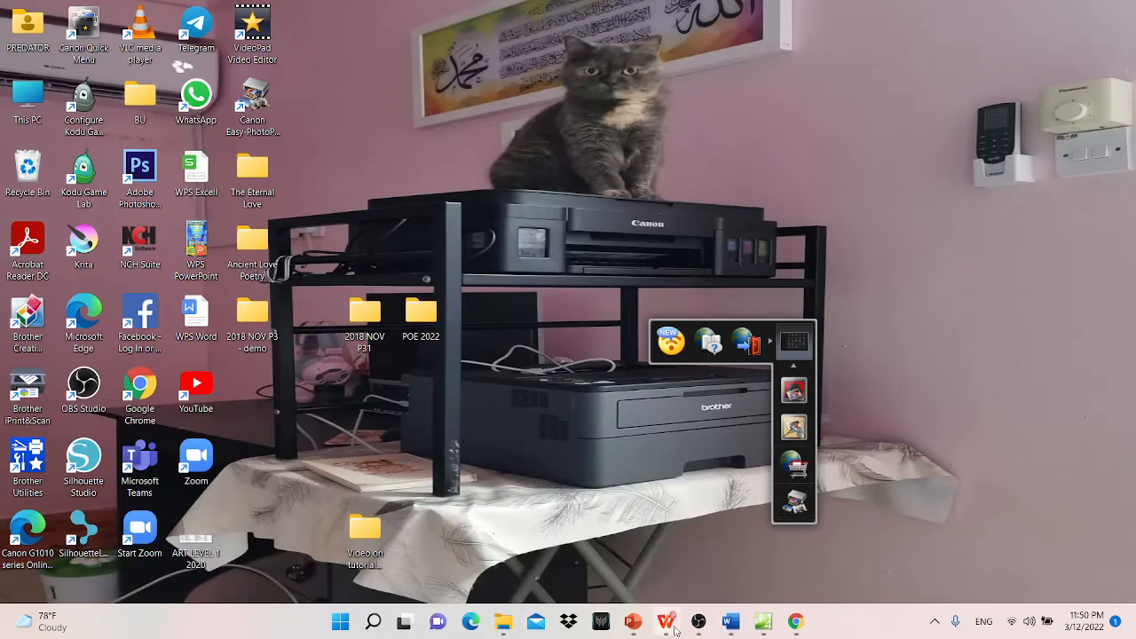
pyautogui.click(633, 626)
pyautogui.click(666, 621)
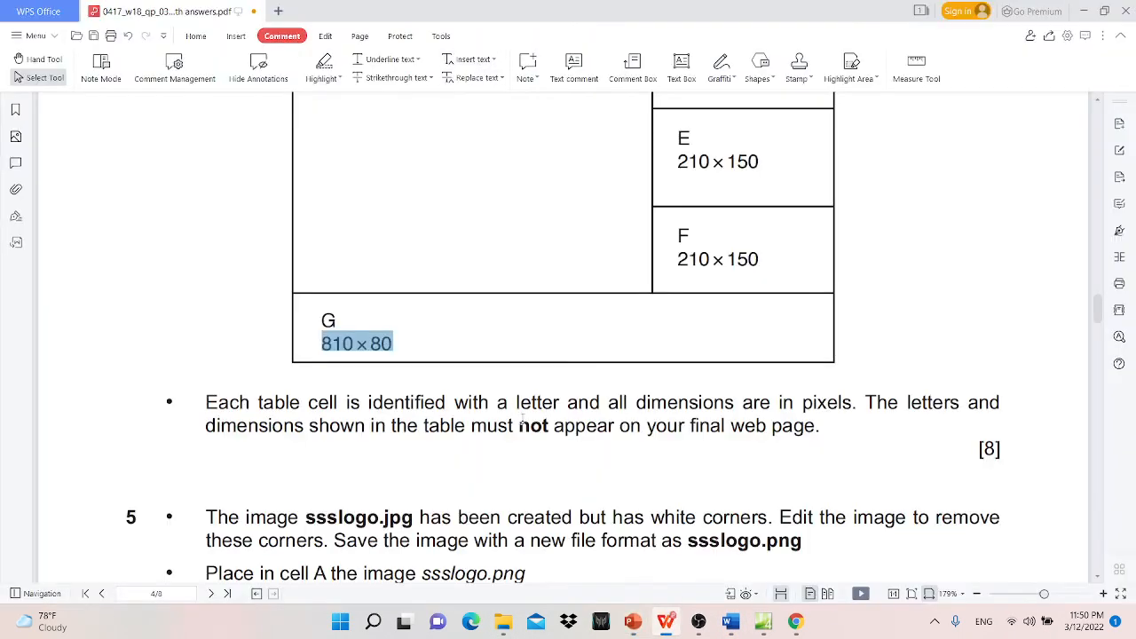
pyautogui.scroll(-3, 494, 405)
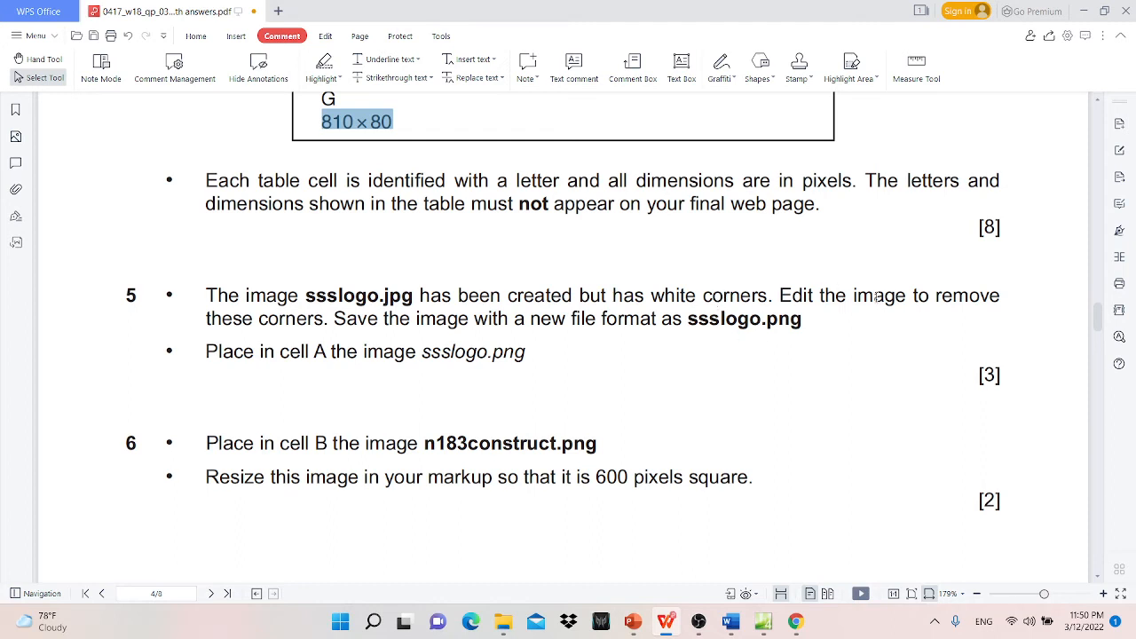
pyautogui.moveTo(772, 295); pyautogui.dragTo(819, 296)
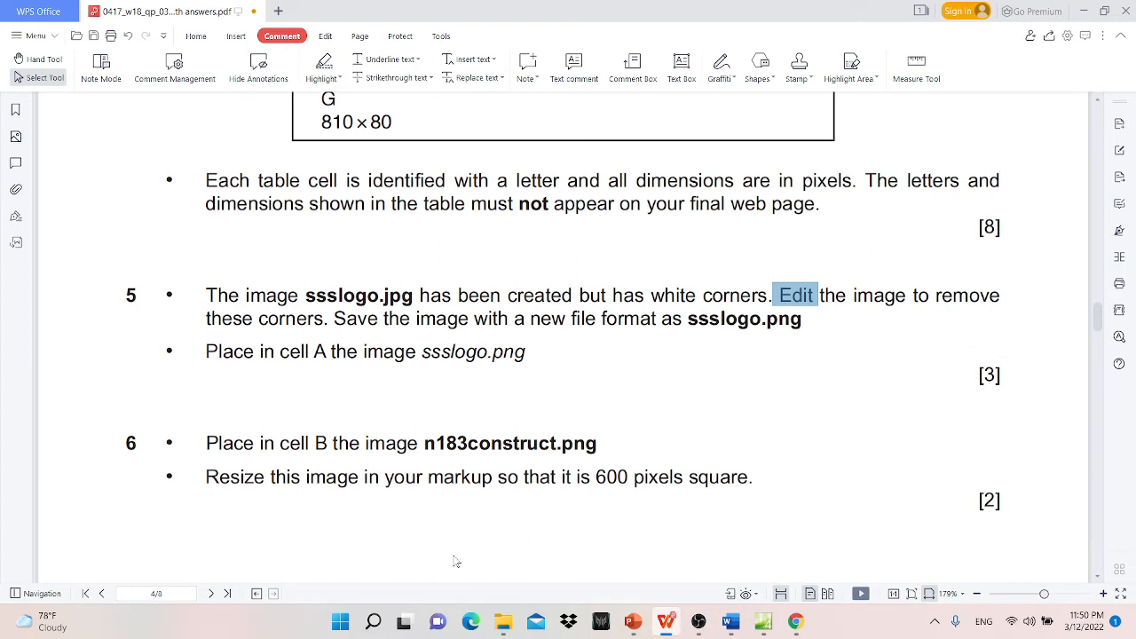
pyautogui.click(508, 622)
pyautogui.click(597, 550)
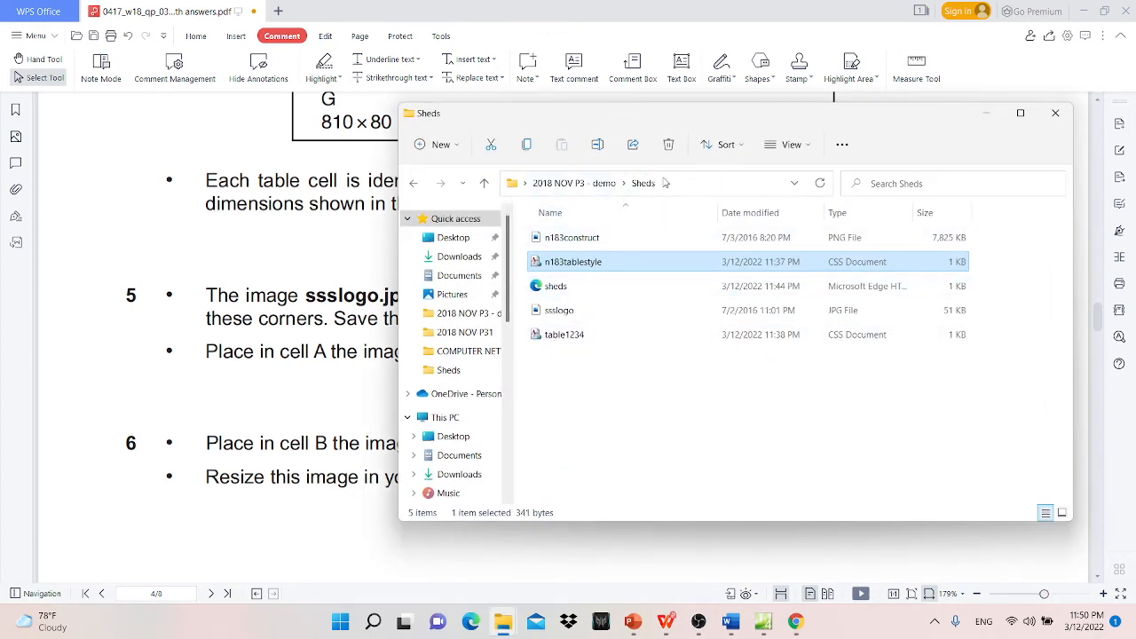
# - Preview ssslogo.jpg in Photos, close it, and bring up the file's Open with options again
pyautogui.click(564, 320)
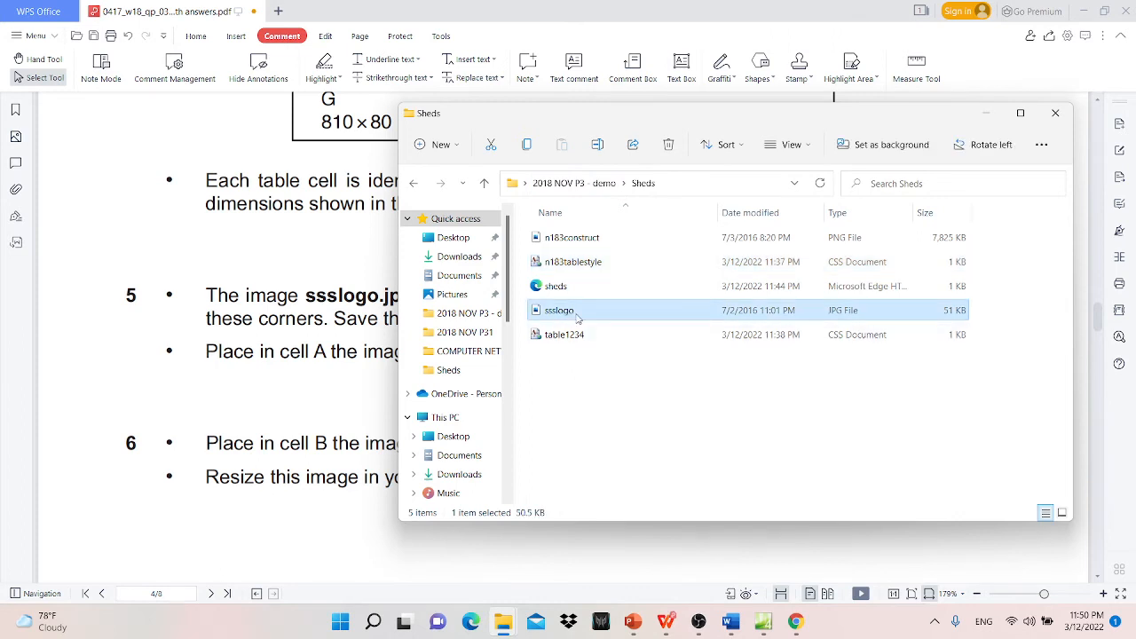
pyautogui.rightClick(582, 318)
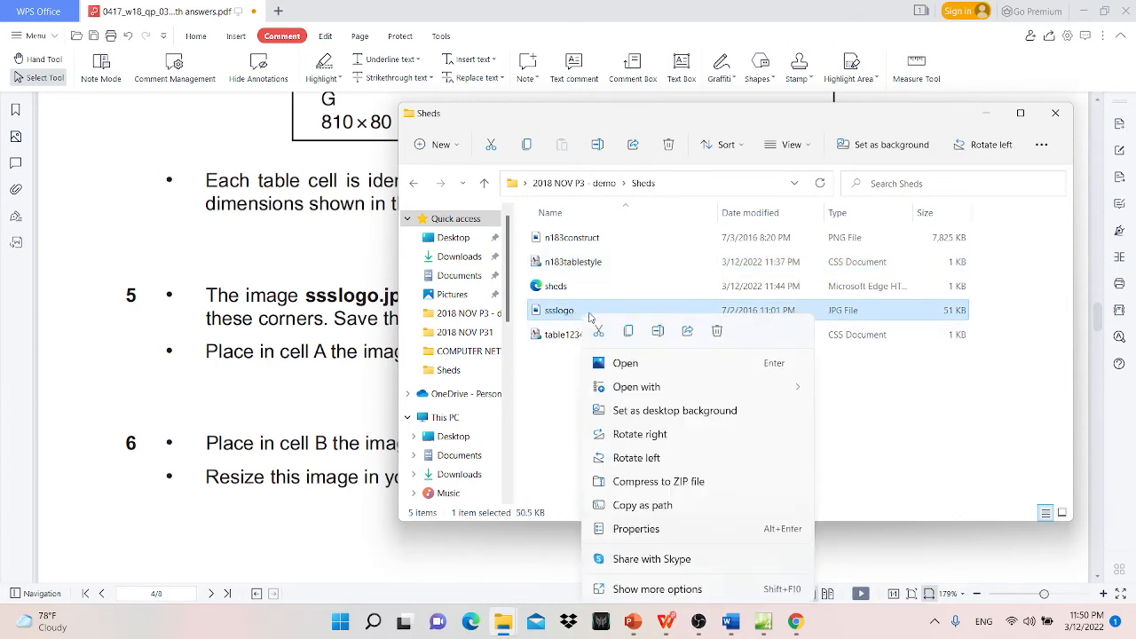
pyautogui.moveTo(759, 394)
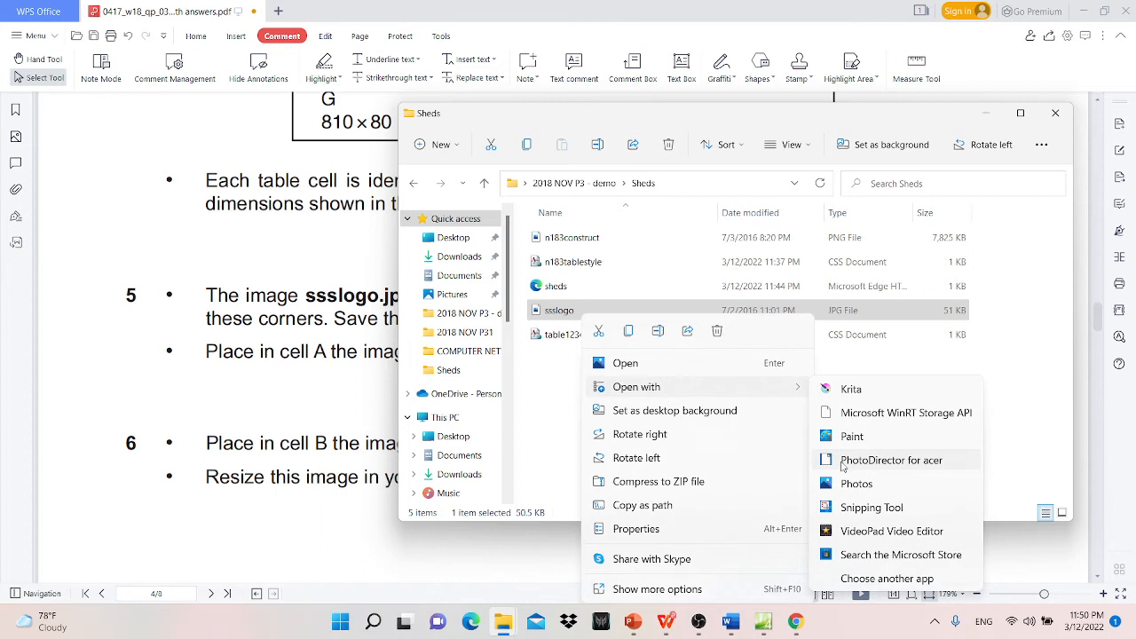
pyautogui.click(911, 490)
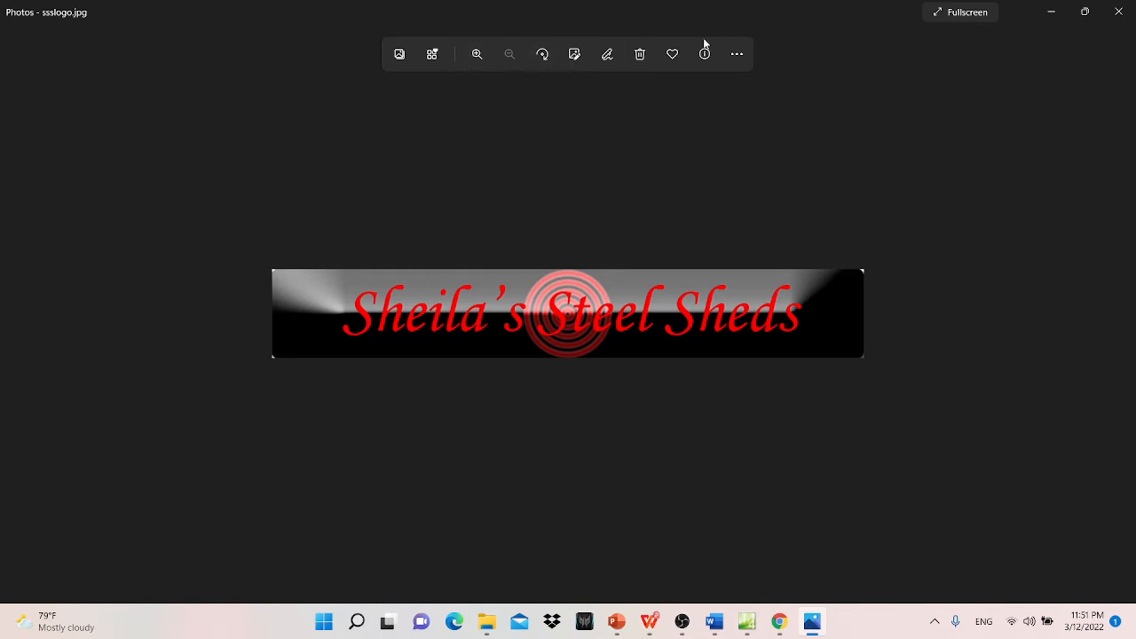
pyautogui.click(738, 57)
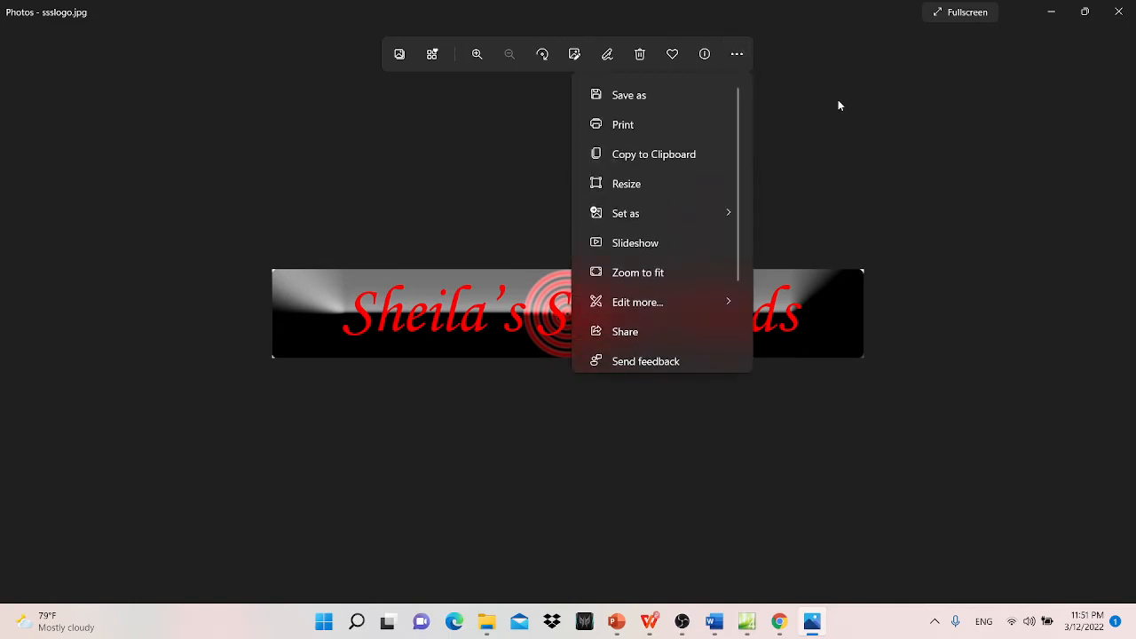
pyautogui.moveTo(679, 302)
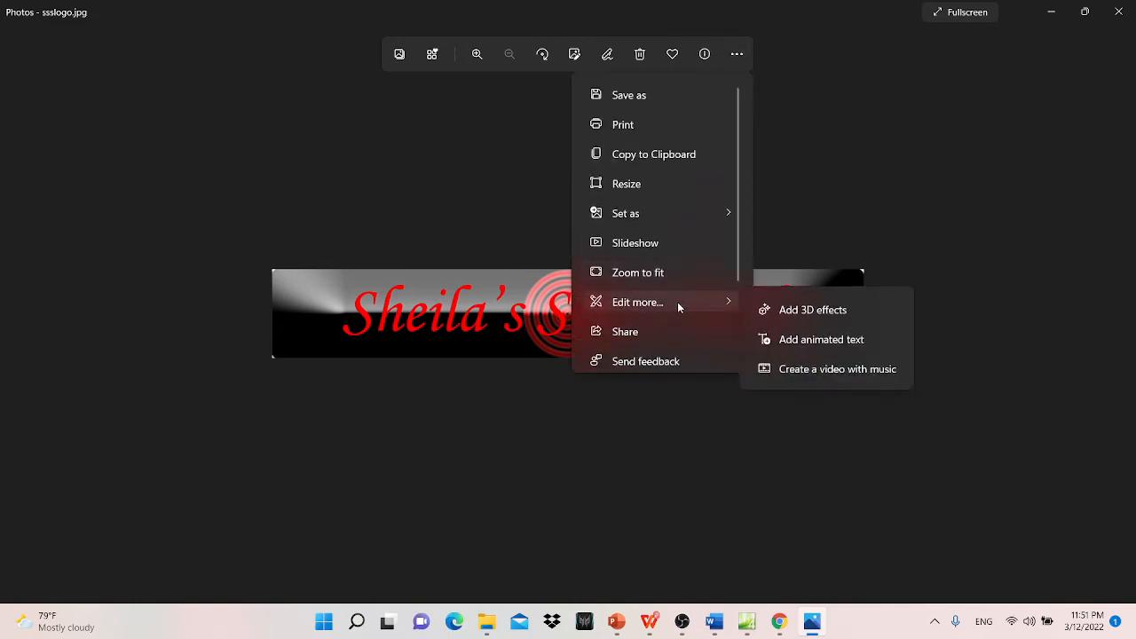
pyautogui.click(822, 479)
pyautogui.click(1118, 11)
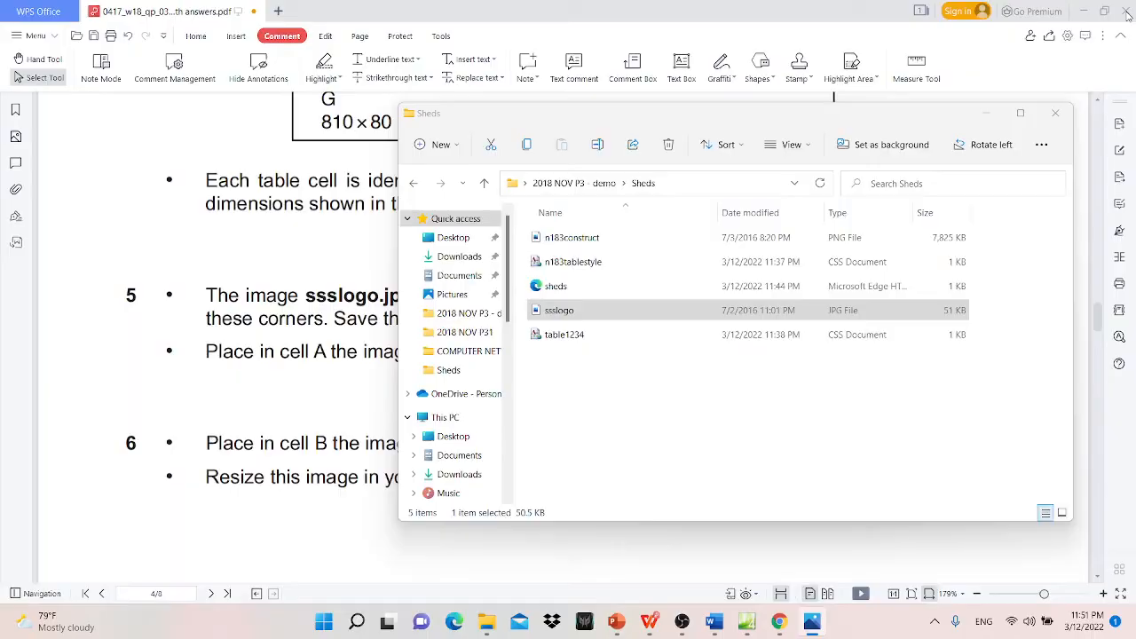
pyautogui.rightClick(581, 319)
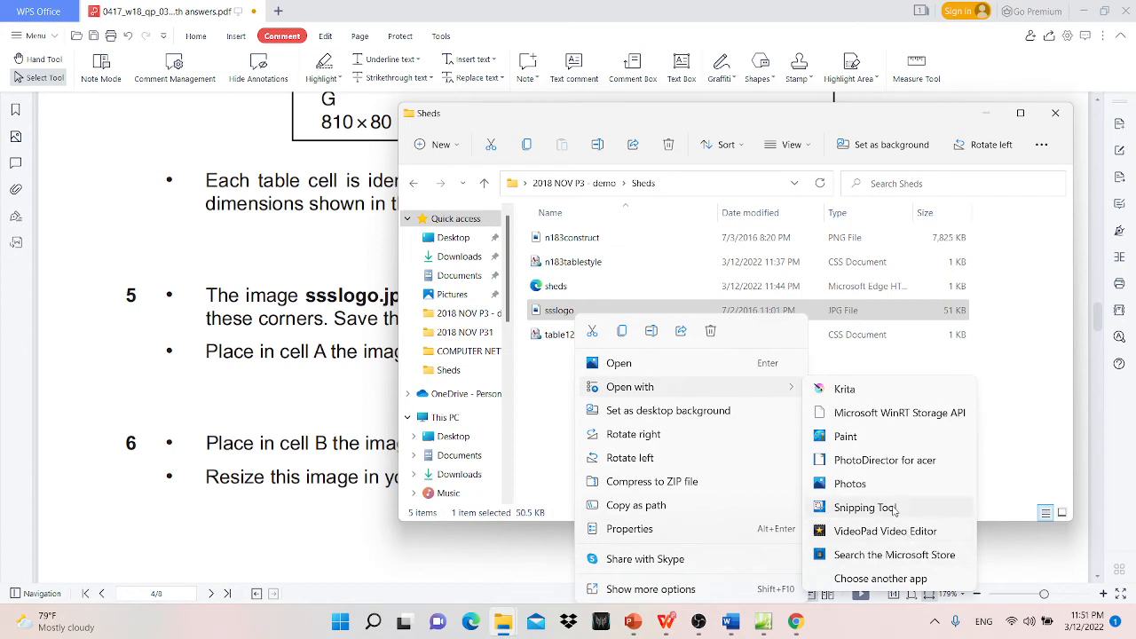
# - Open ssslogo in Snipping Tool and look over the image
pyautogui.click(893, 510)
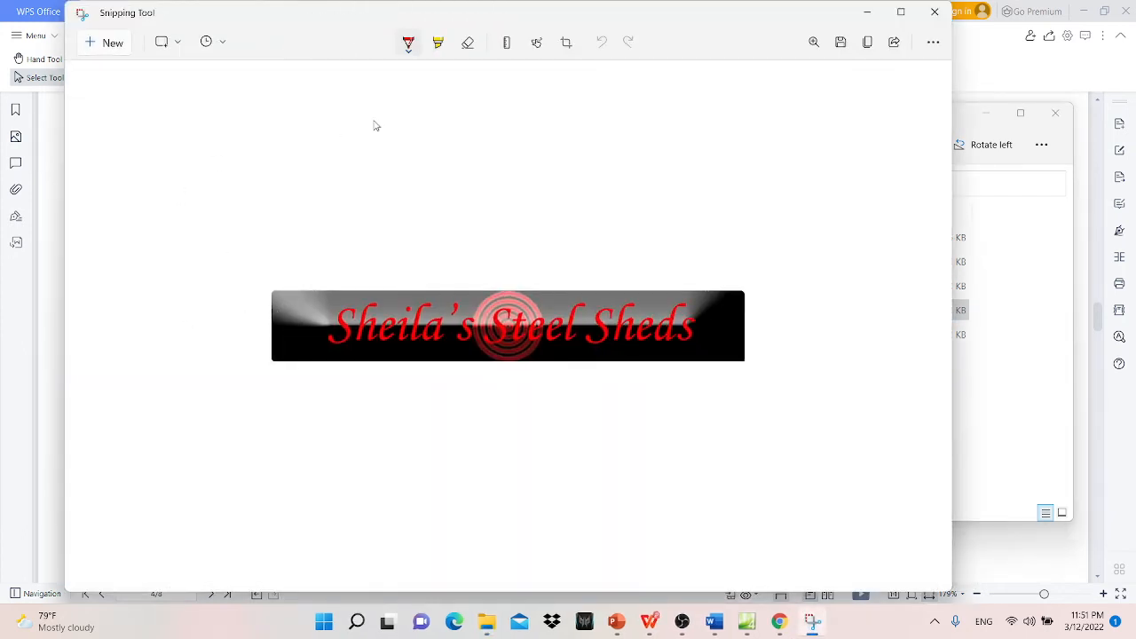
pyautogui.click(566, 42)
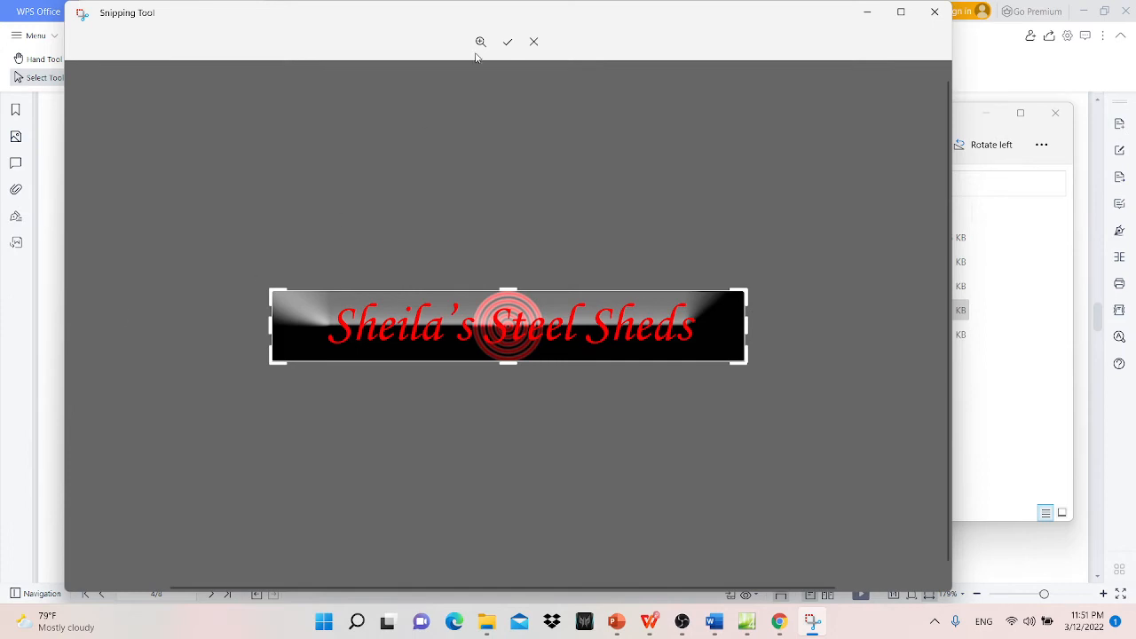
pyautogui.click(533, 41)
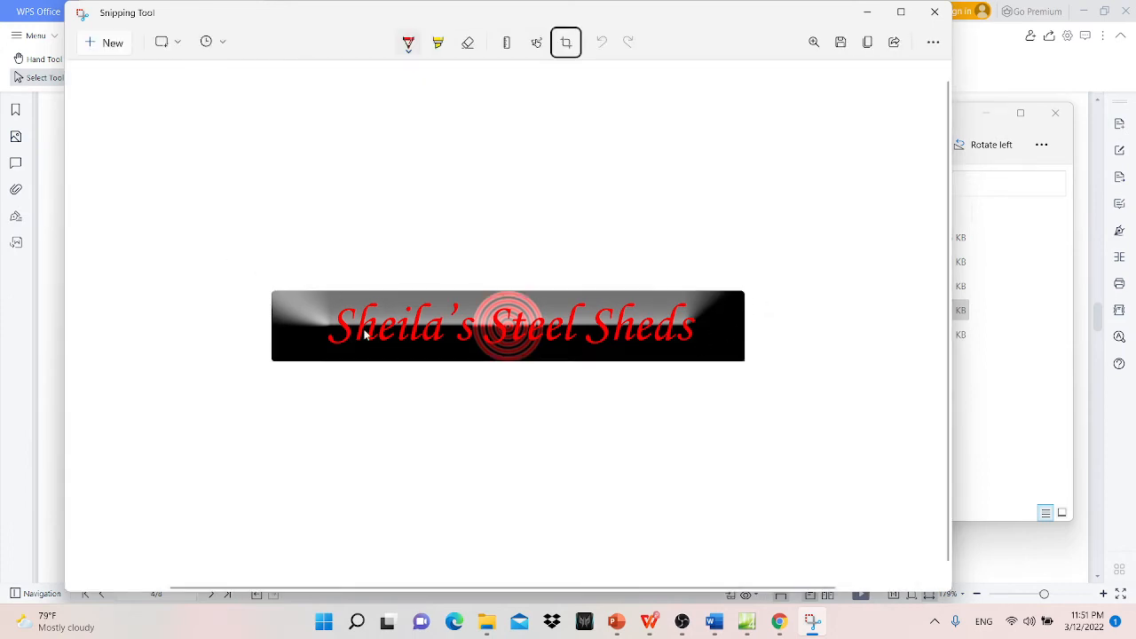
pyautogui.scroll(3, 317, 396)
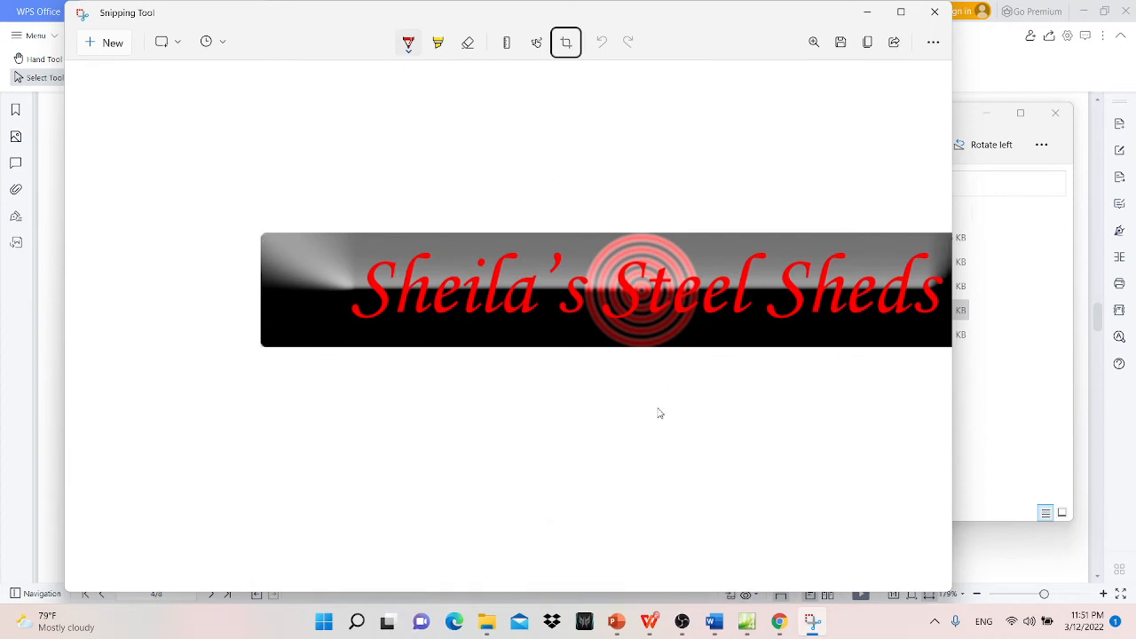
pyautogui.scroll(-3, 661, 415)
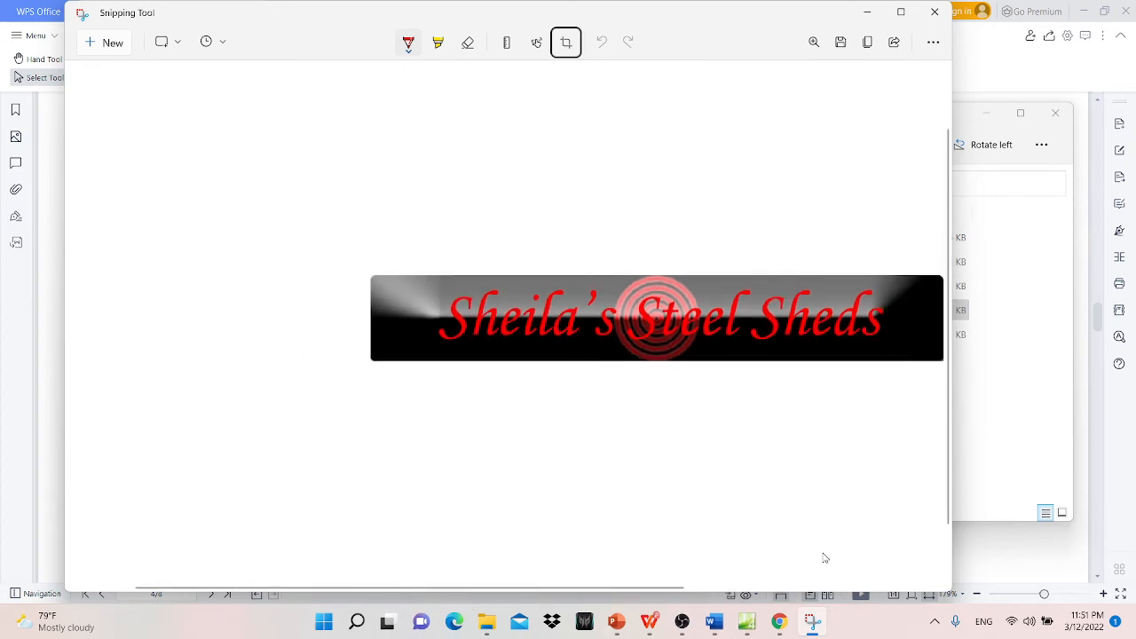
pyautogui.moveTo(653, 589); pyautogui.dragTo(702, 588)
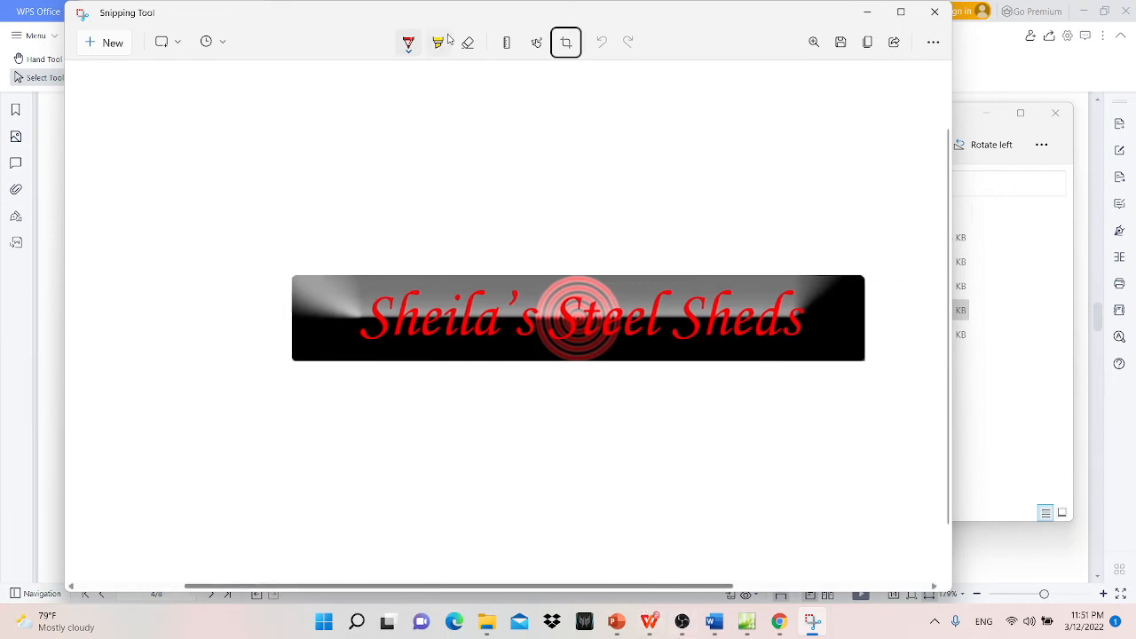
# - Crop a sliver off the logo's left and right edges and apply the crop
pyautogui.click(571, 48)
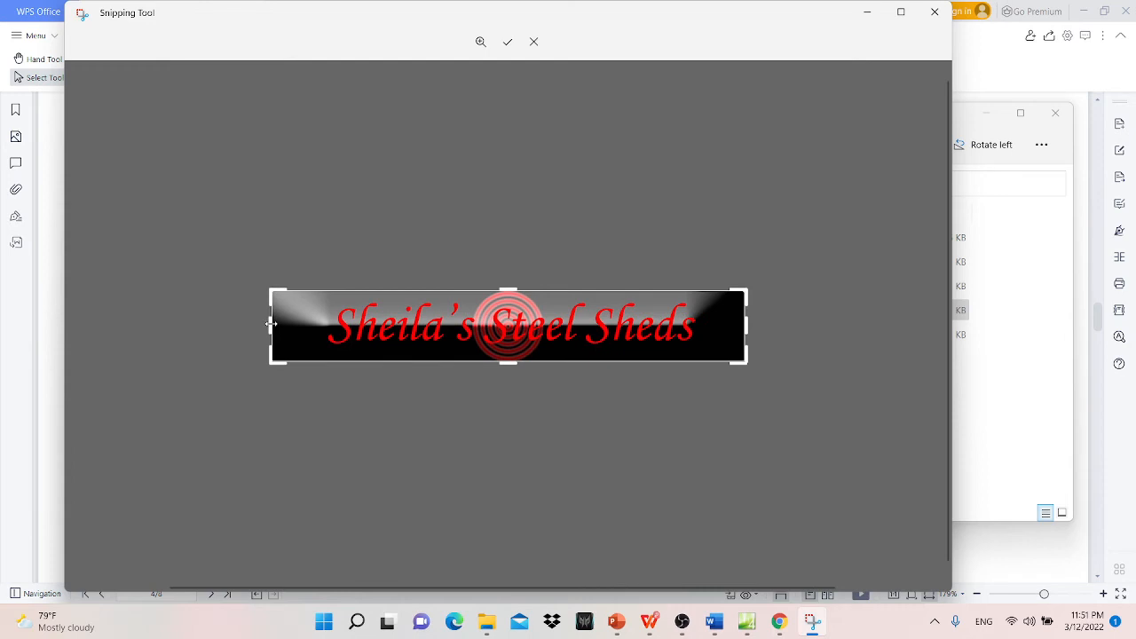
pyautogui.moveTo(271, 324); pyautogui.dragTo(274, 324)
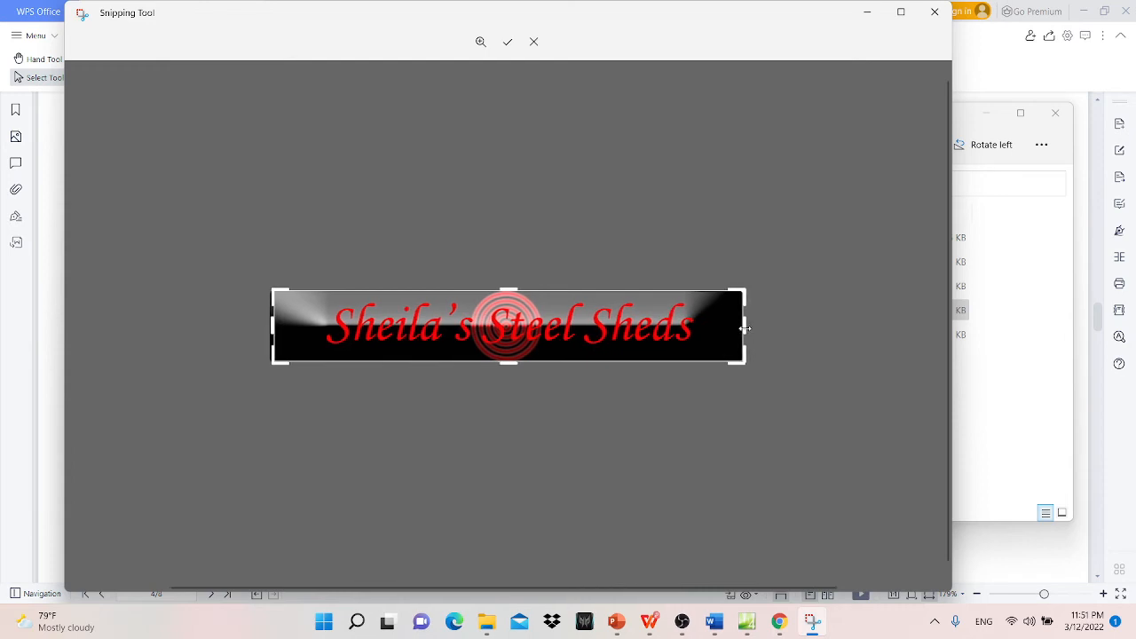
pyautogui.moveTo(745, 328); pyautogui.dragTo(733, 326)
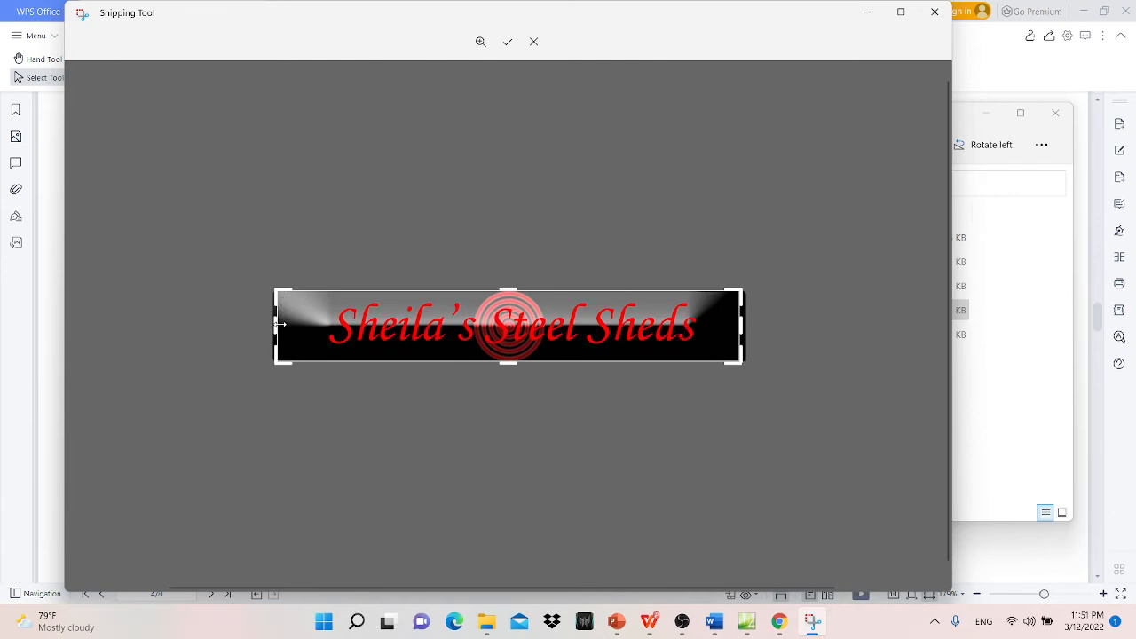
pyautogui.moveTo(279, 325); pyautogui.dragTo(283, 323)
pyautogui.moveTo(740, 326); pyautogui.dragTo(736, 330)
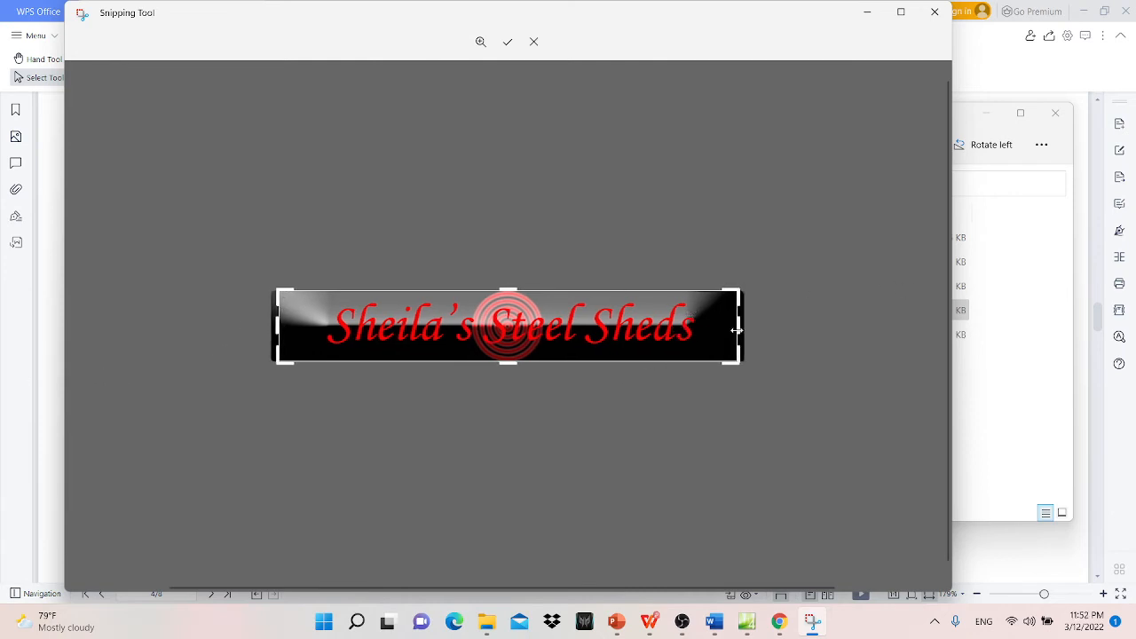
pyautogui.click(508, 42)
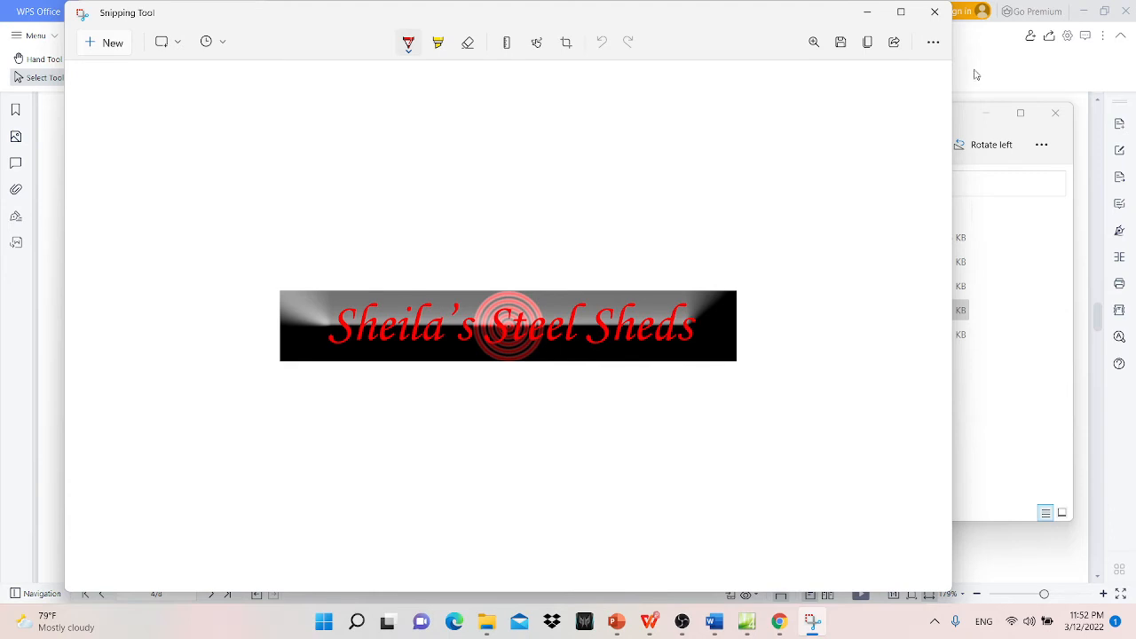
# - Choose PNG as the save format and confirm the ssslogo.png name in the task sheet
pyautogui.click(839, 43)
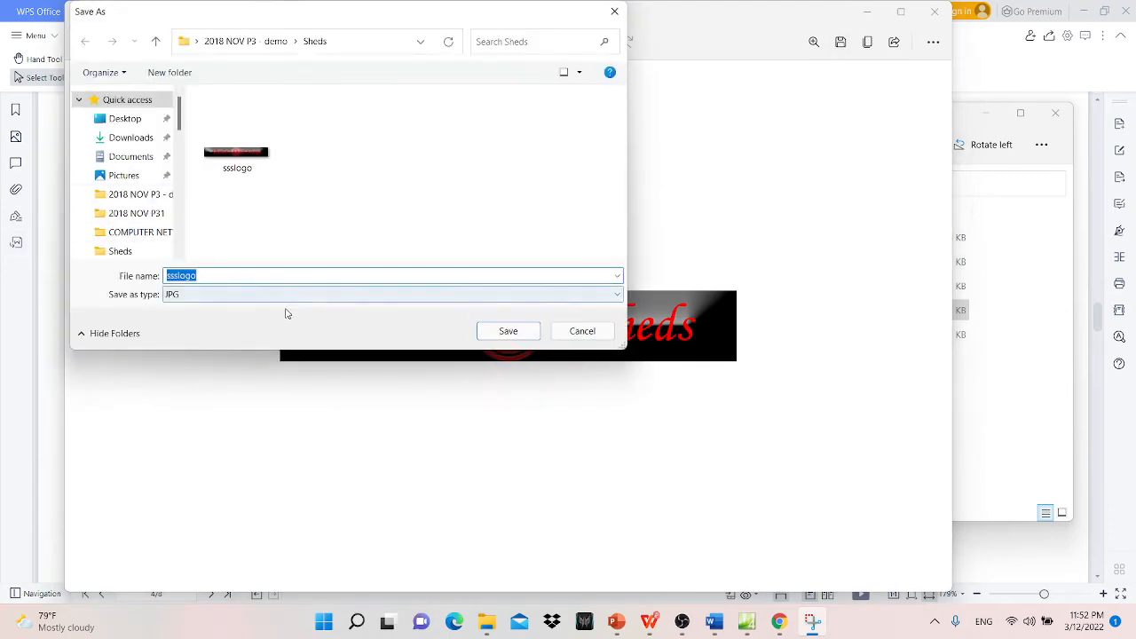
pyautogui.click(234, 296)
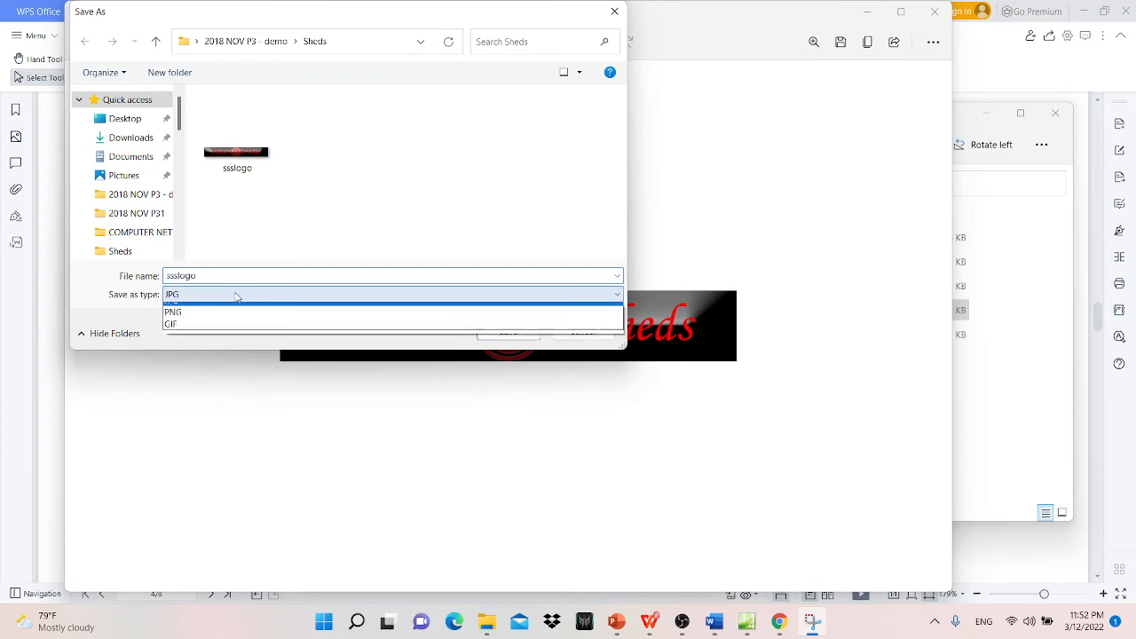
pyautogui.click(208, 323)
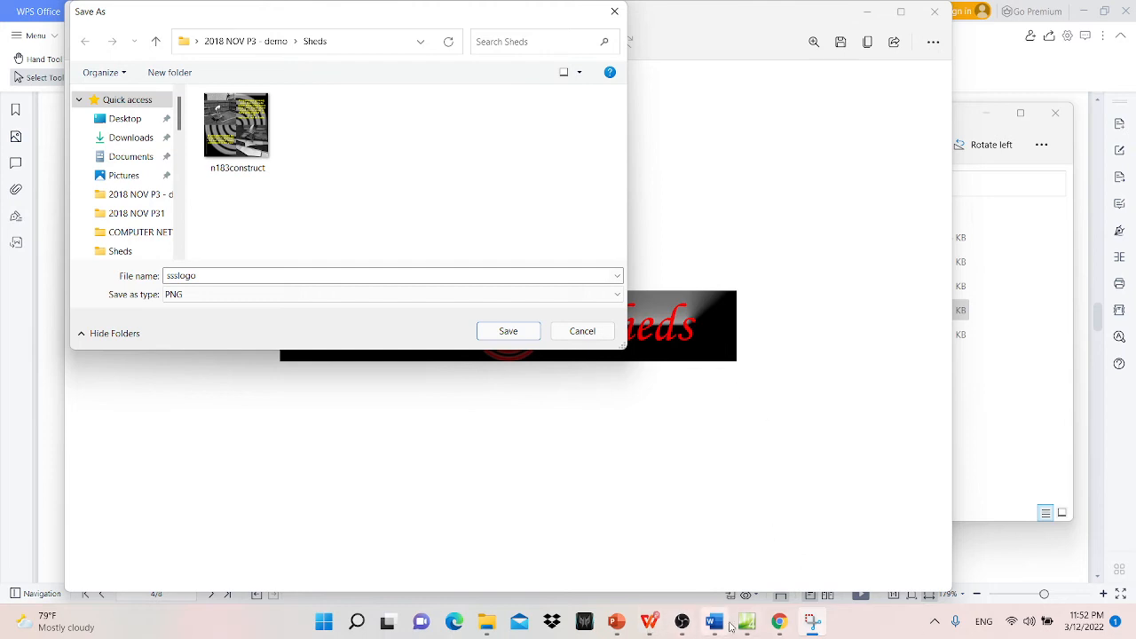
pyautogui.click(650, 623)
pyautogui.scroll(-1, 502, 347)
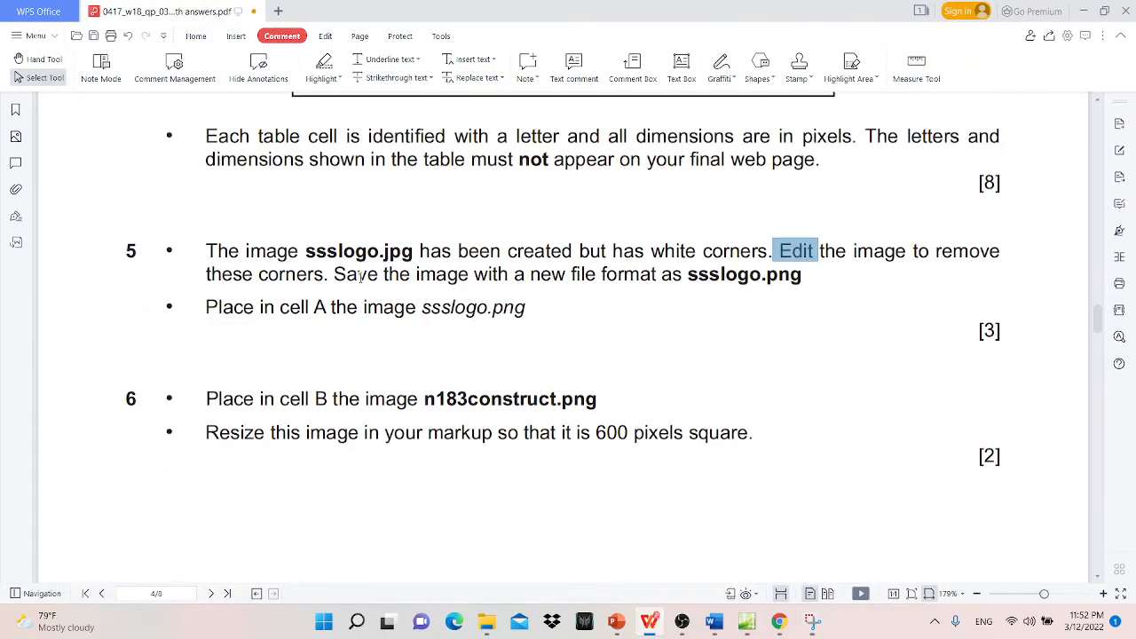
pyautogui.moveTo(335, 277); pyautogui.dragTo(802, 277)
pyautogui.click(710, 274)
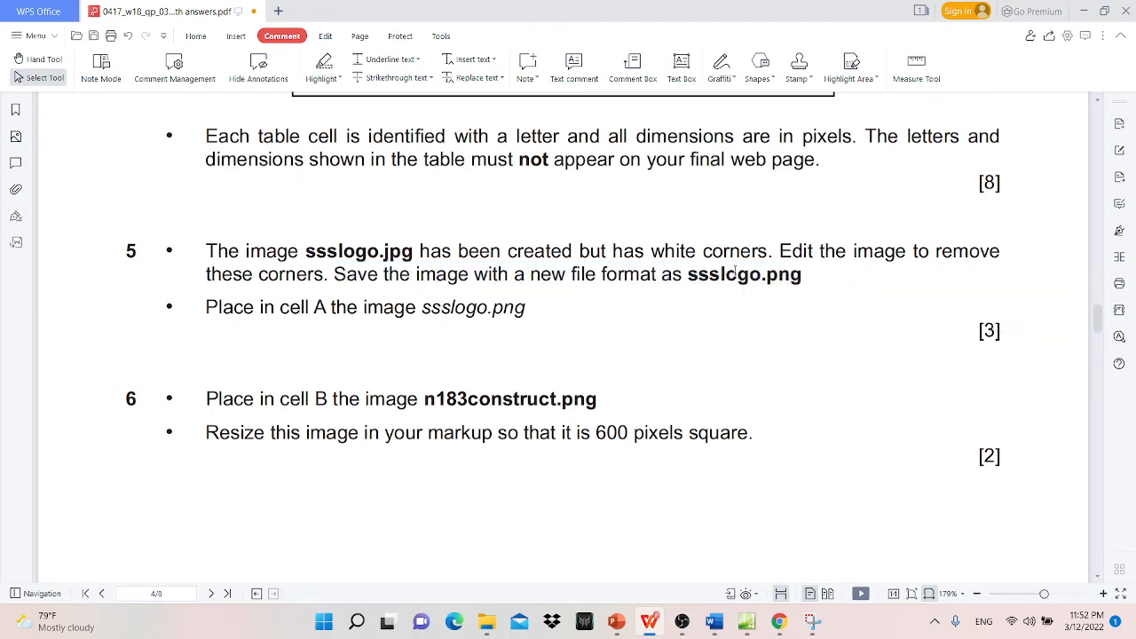
# - Save the cropped logo as ssslogo.png in the Sheds folder
pyautogui.click(1086, 12)
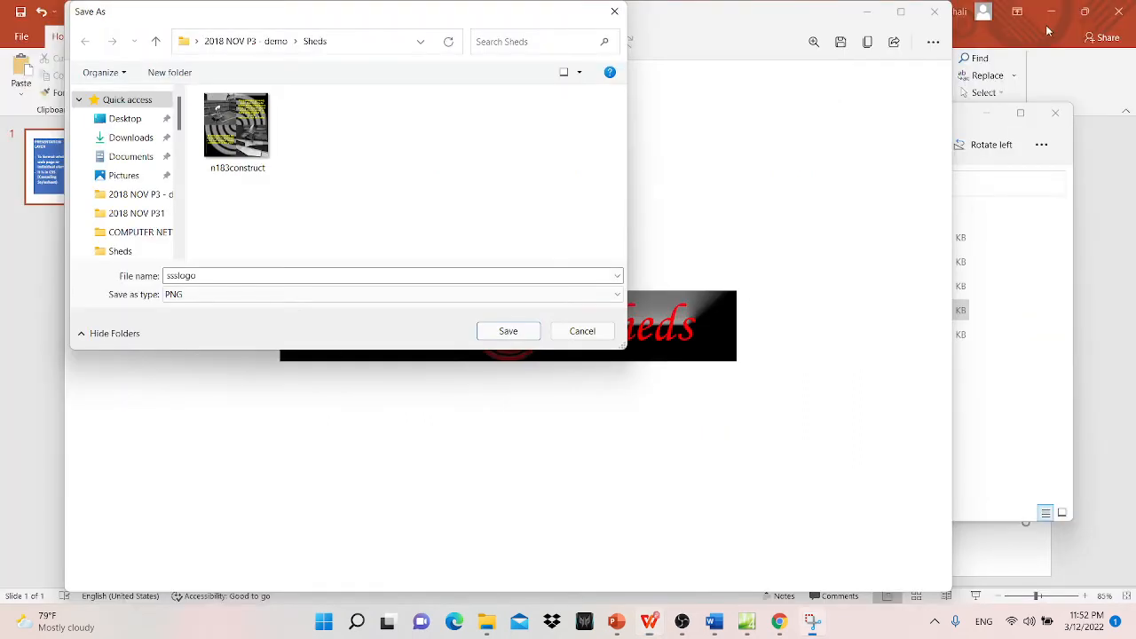
pyautogui.click(191, 294)
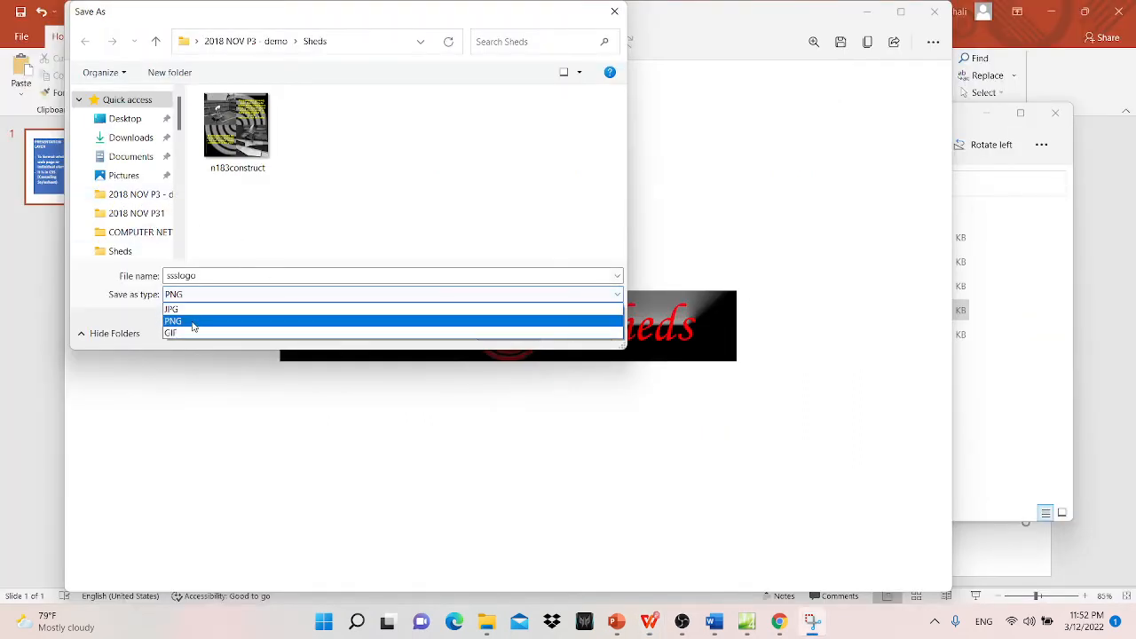
pyautogui.click(189, 321)
pyautogui.click(524, 337)
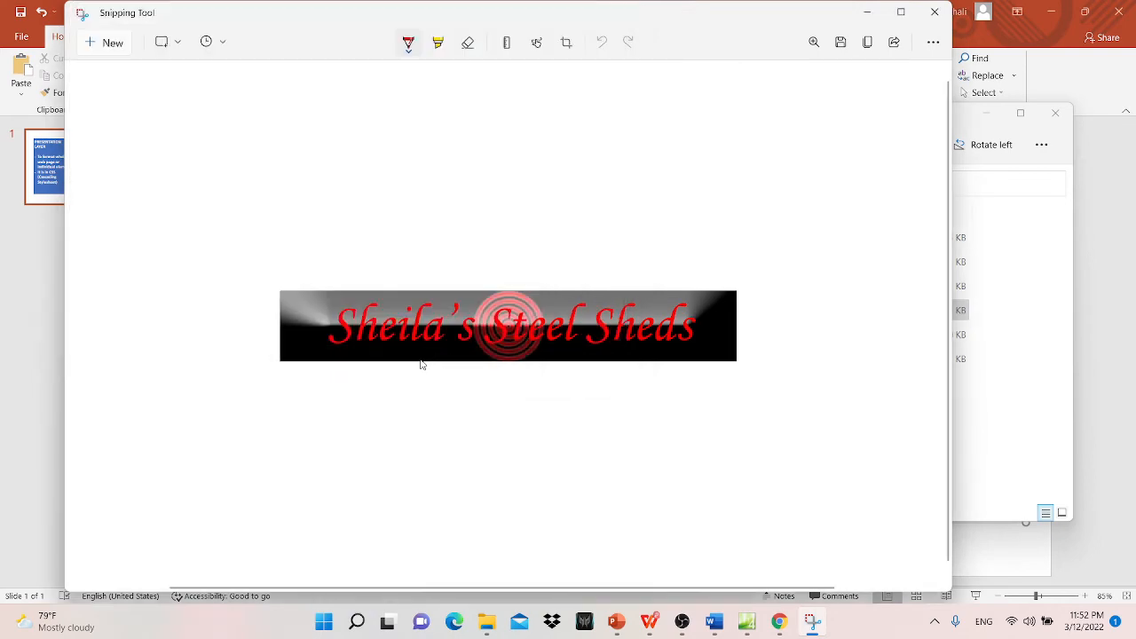
# - Close Snipping Tool and highlight the task sheet's instruction to place the logo in cell A
pyautogui.click(934, 12)
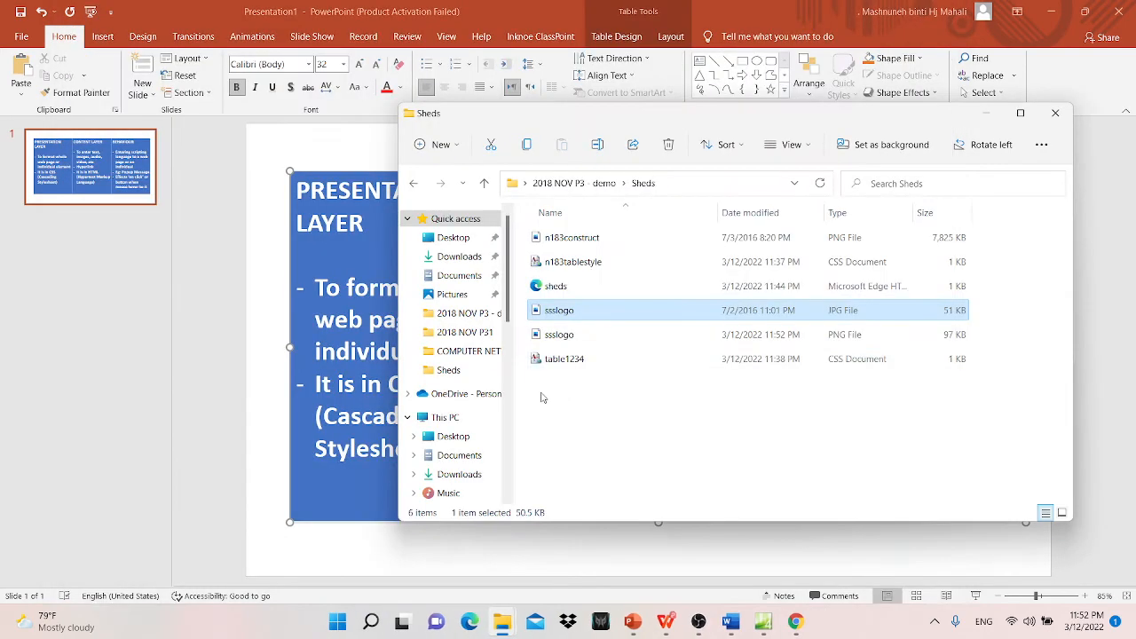
pyautogui.click(1054, 12)
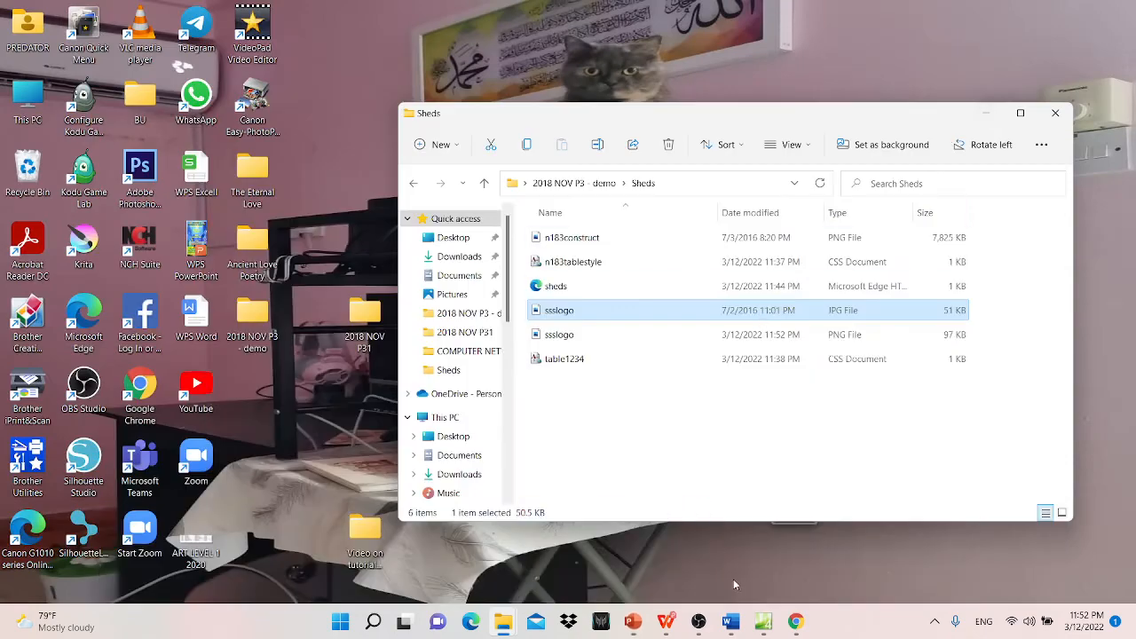
pyautogui.click(665, 621)
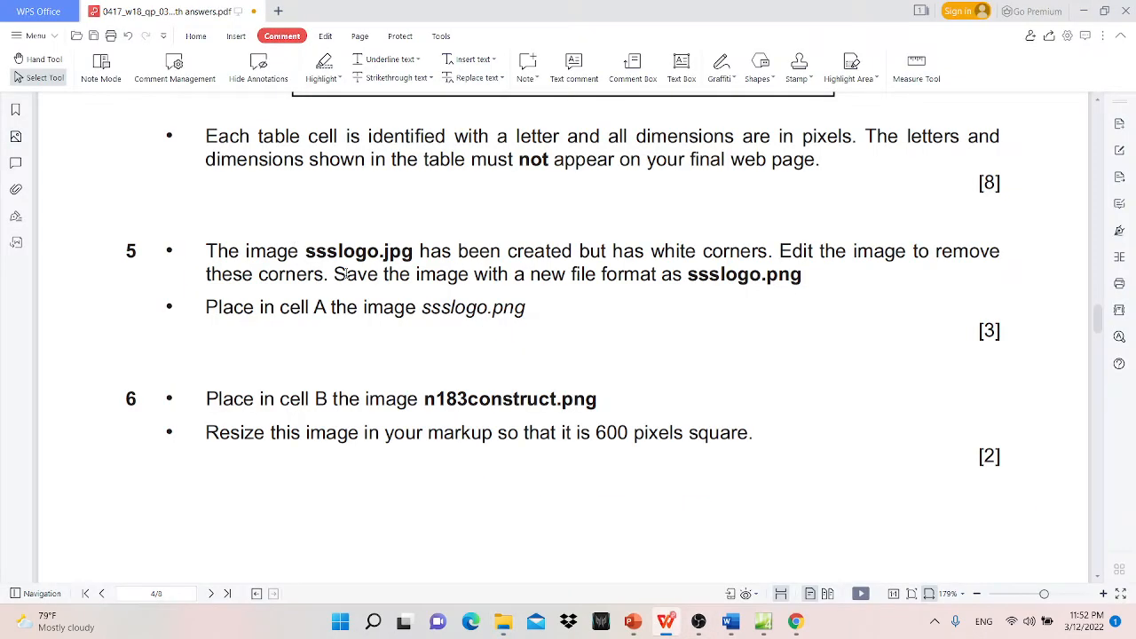
pyautogui.moveTo(206, 306); pyautogui.dragTo(530, 308)
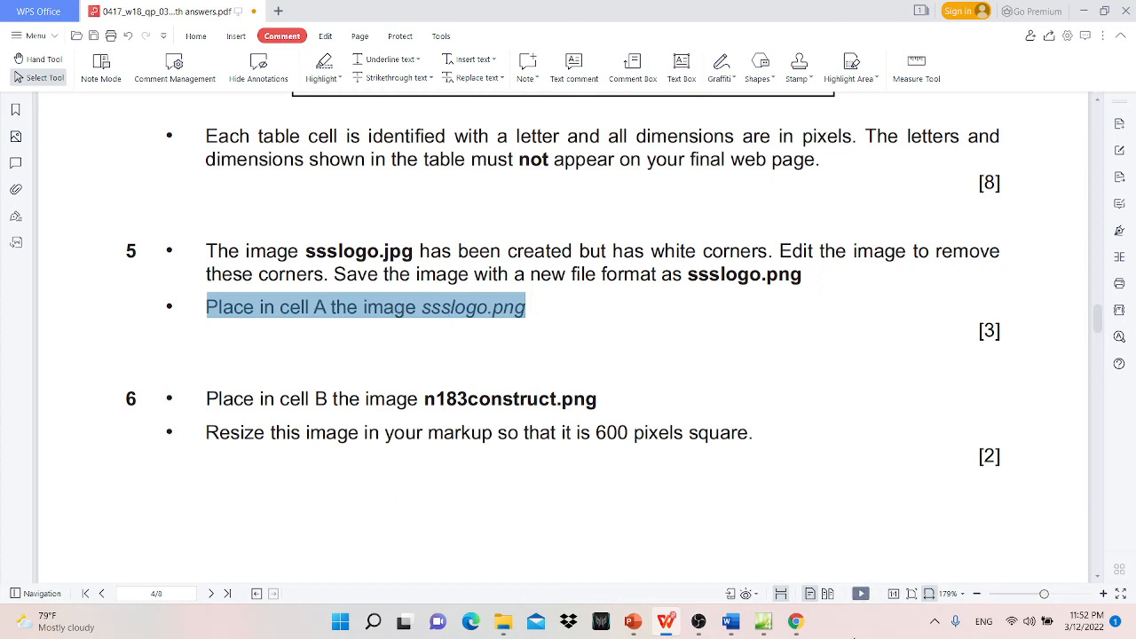
# - Switch back to Expression Web and place the cursor in sheds.html's top table cell
pyautogui.click(759, 624)
pyautogui.click(333, 151)
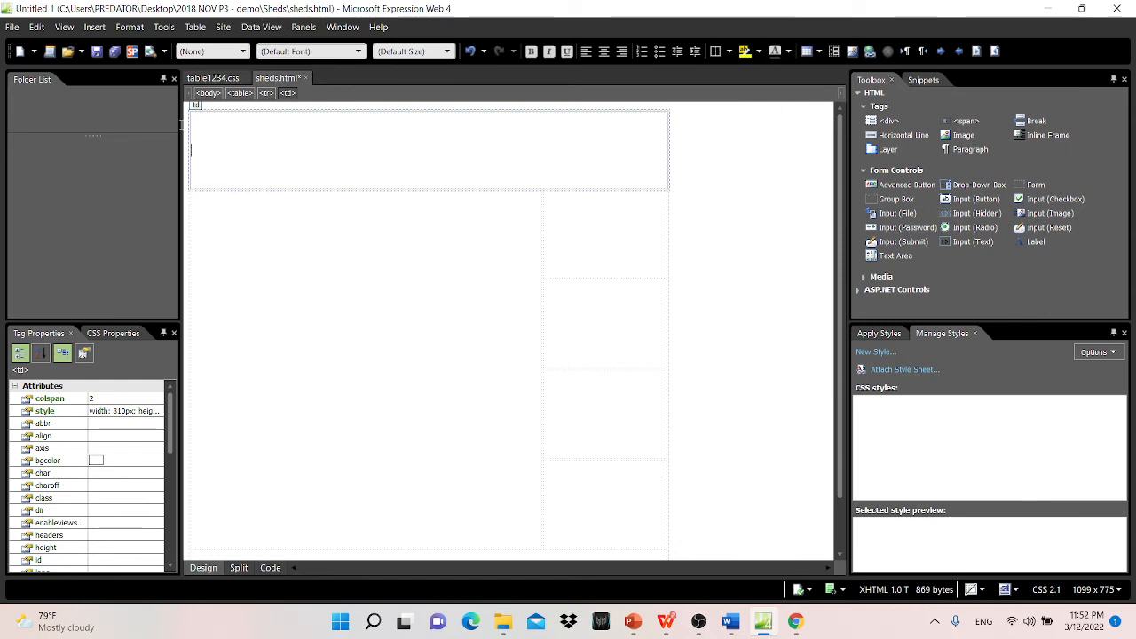
# - Start inserting a picture from file and browse to Desktop > 2018 NOV P3 - demo > Sheds
pyautogui.click(95, 27)
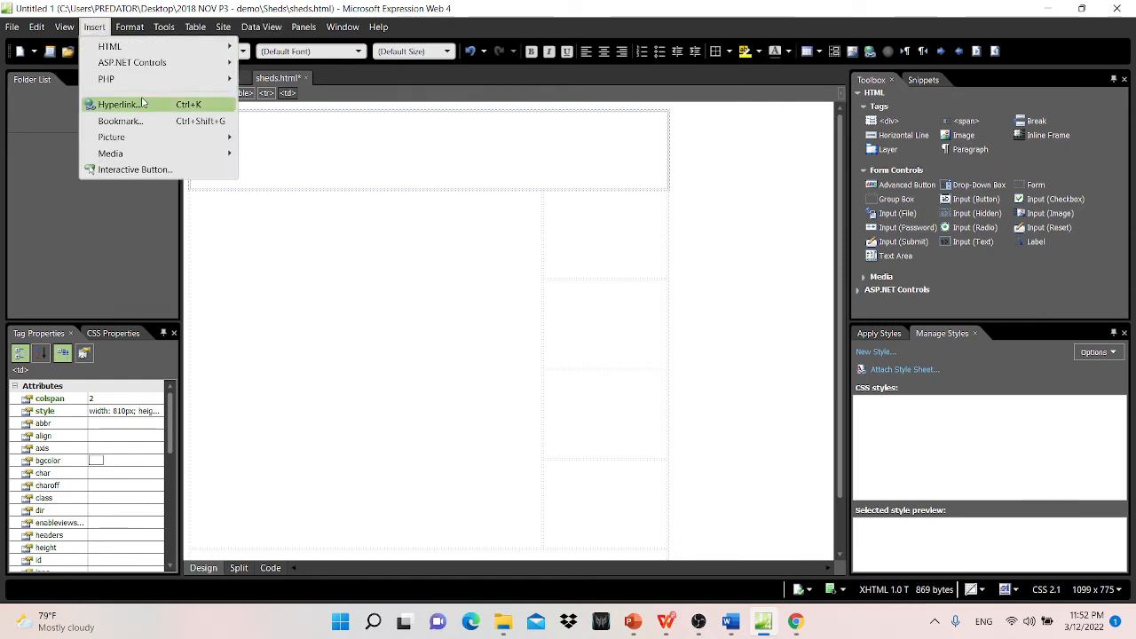
pyautogui.moveTo(172, 141)
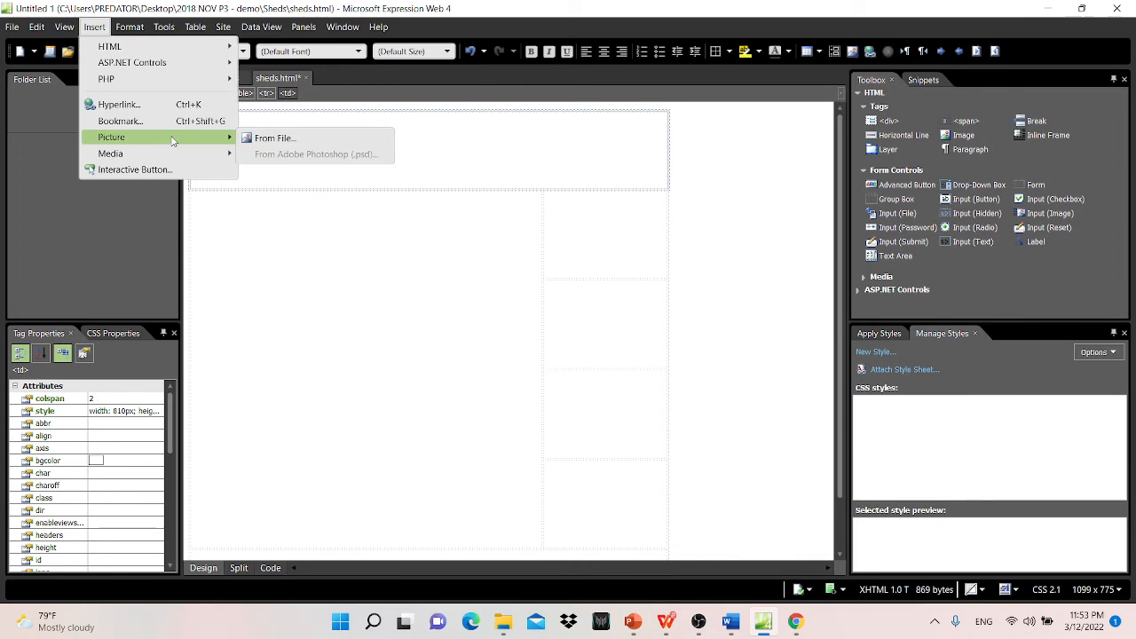
pyautogui.click(349, 141)
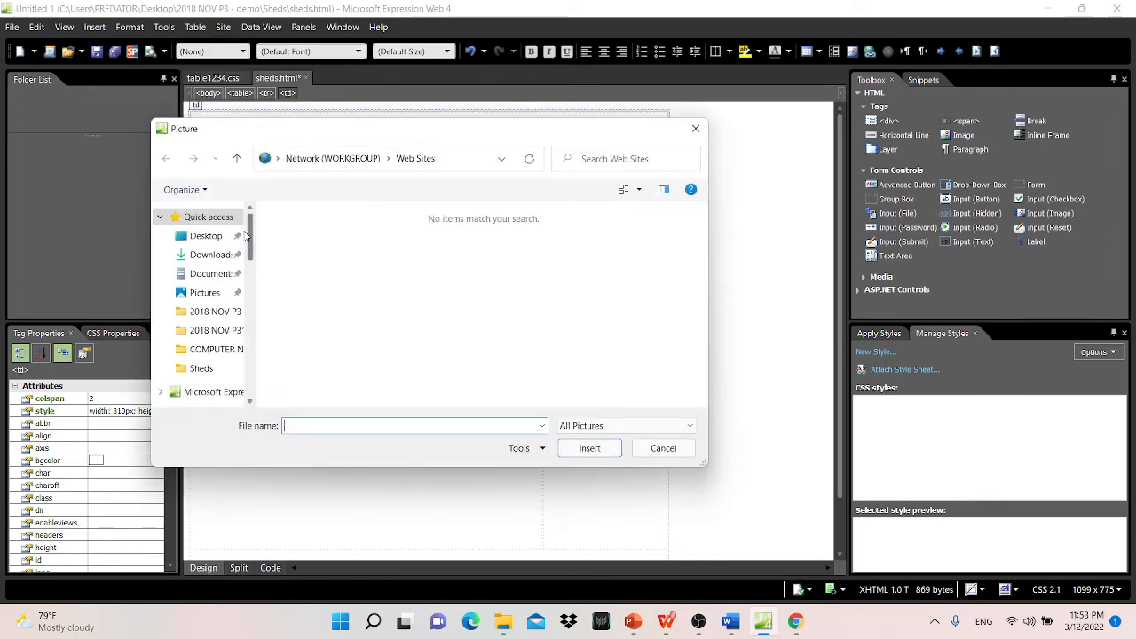
pyautogui.click(244, 235)
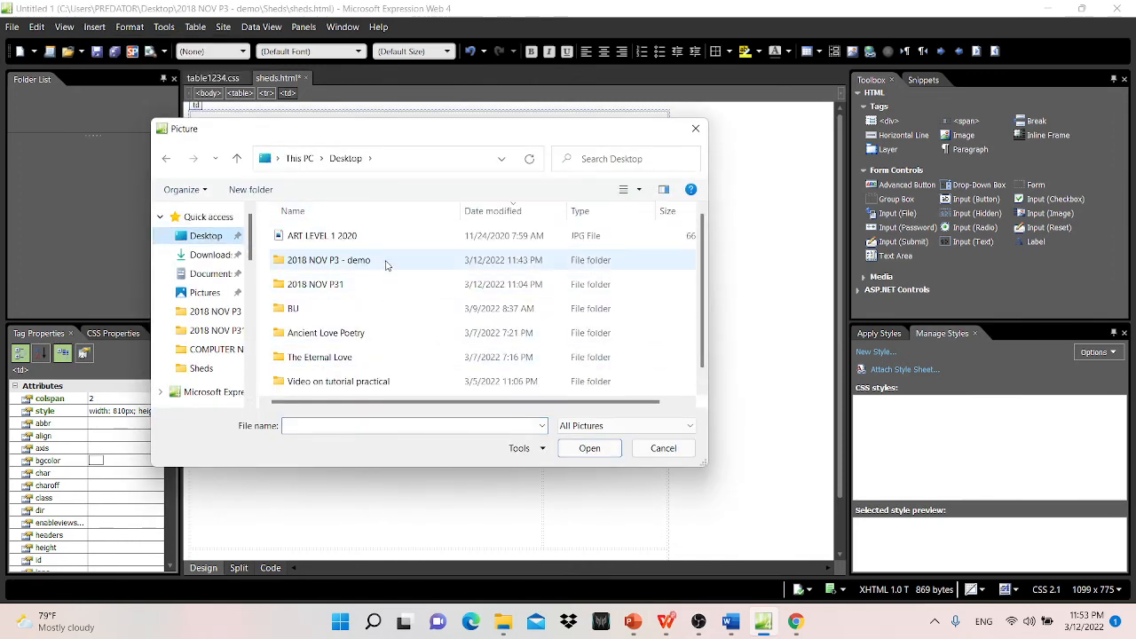
pyautogui.doubleClick(386, 261)
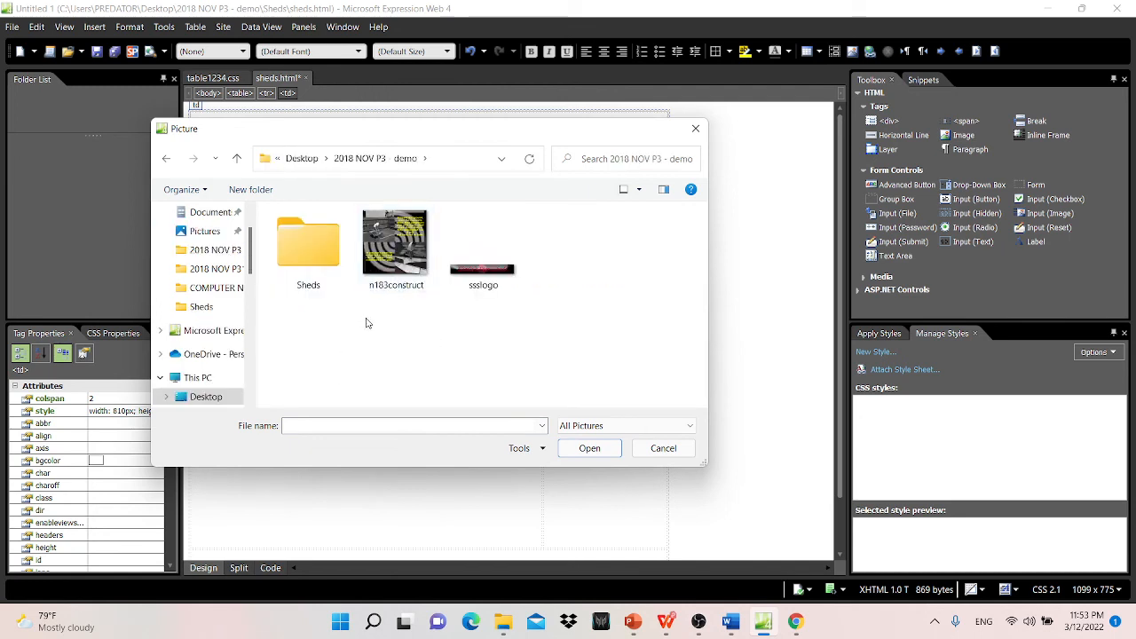
pyautogui.doubleClick(321, 271)
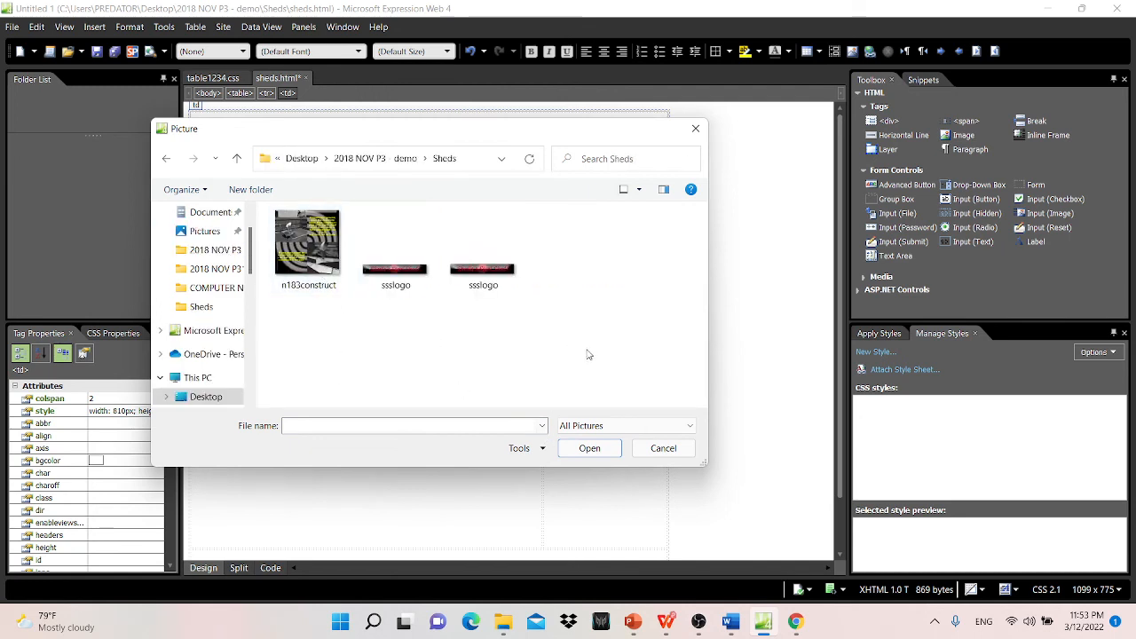
# - Insert the PNG version of ssslogo into the top cell, skipping alt text
pyautogui.click(639, 191)
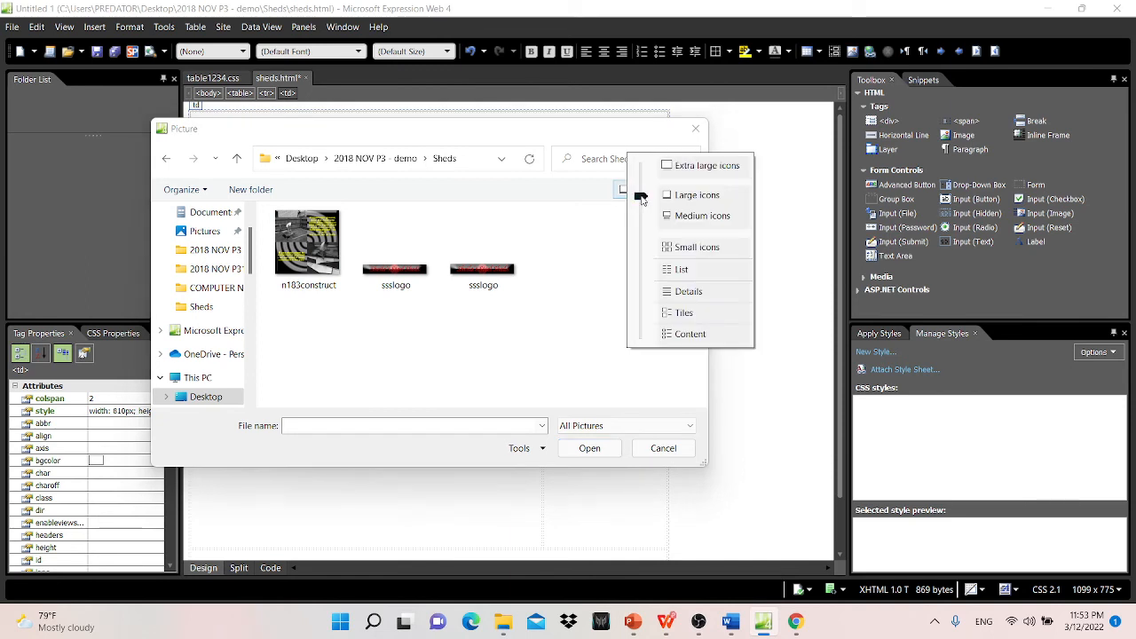
pyautogui.click(688, 292)
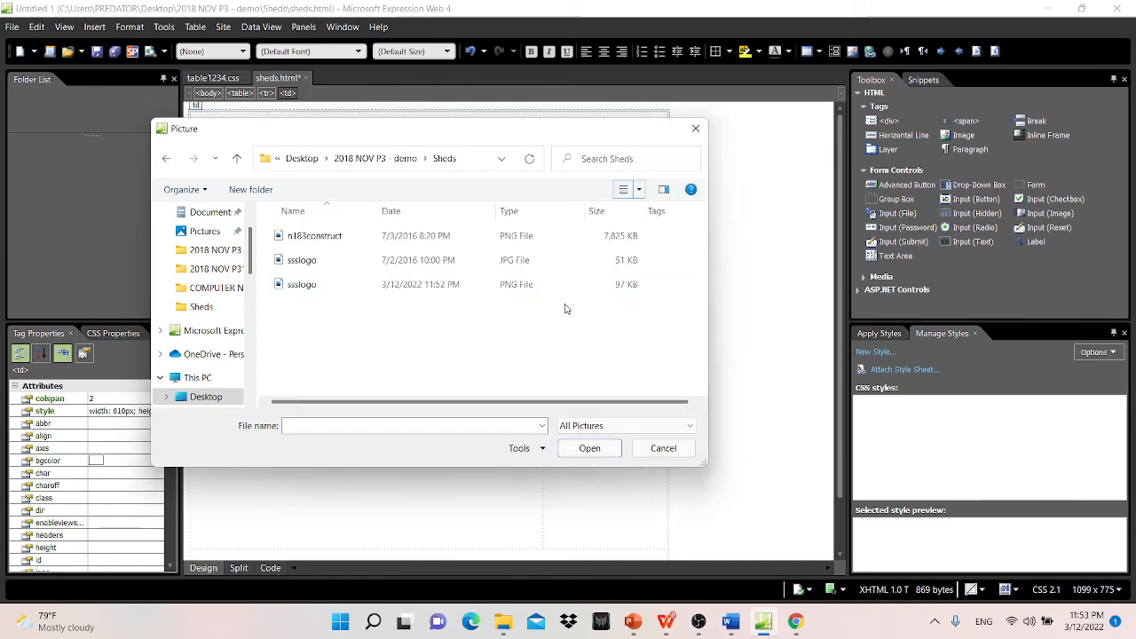
pyautogui.click(640, 191)
pyautogui.click(694, 72)
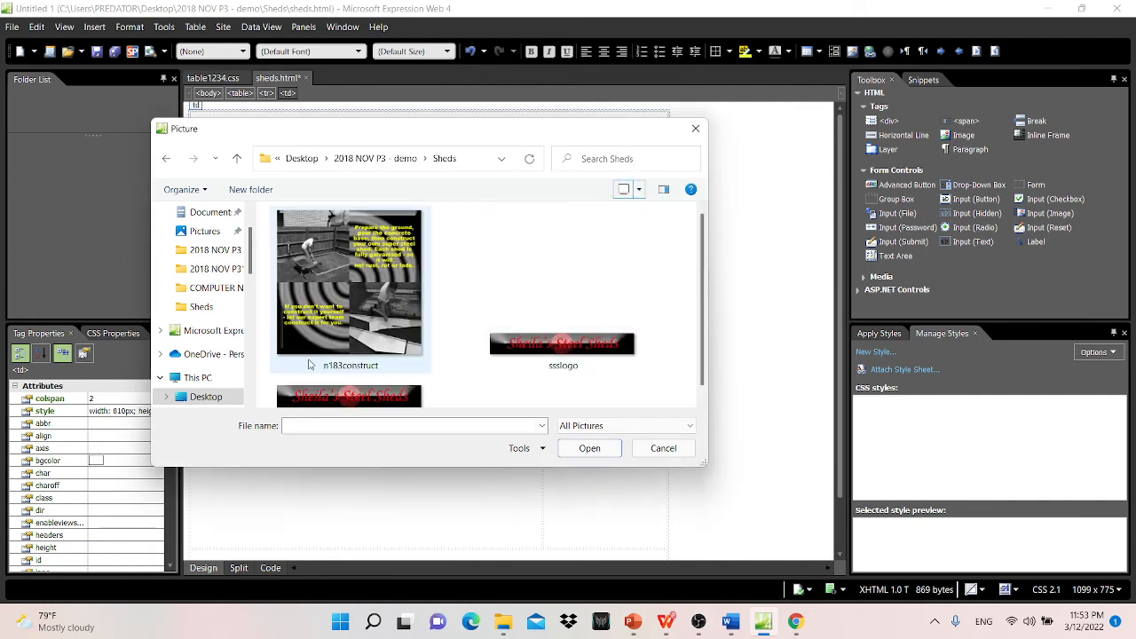
pyautogui.scroll(-1, 511, 306)
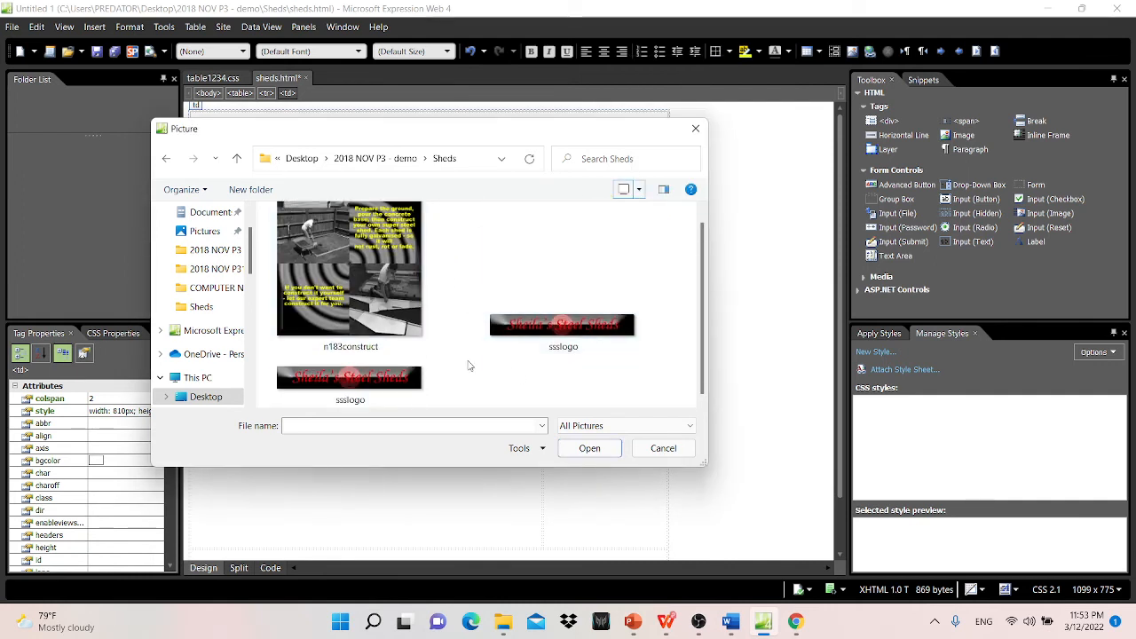
pyautogui.scroll(1, 588, 365)
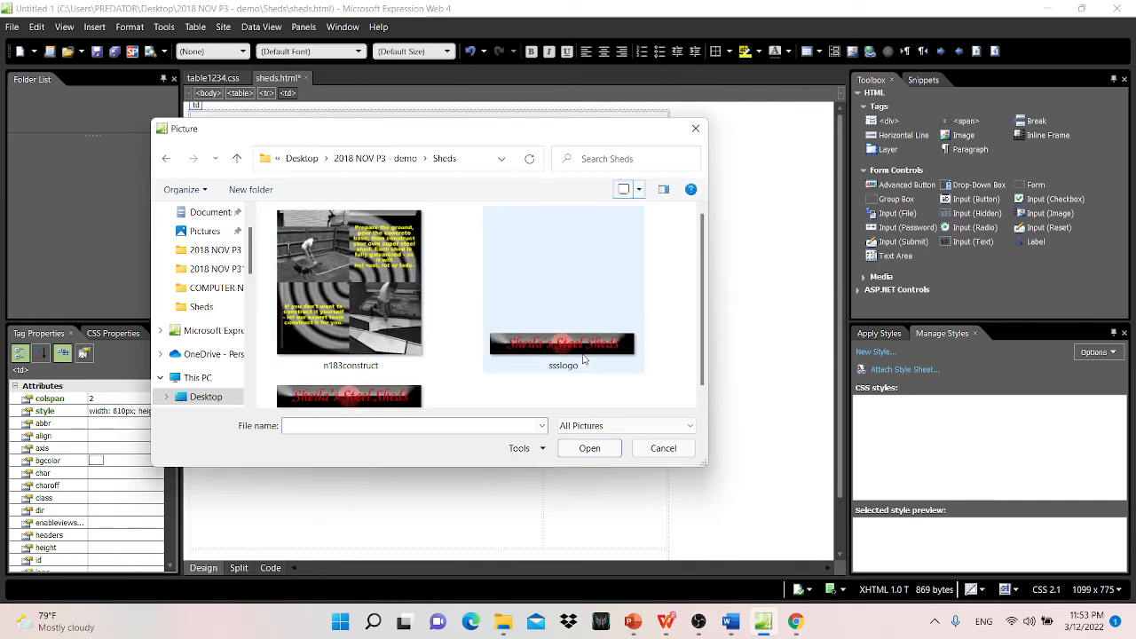
pyautogui.click(639, 192)
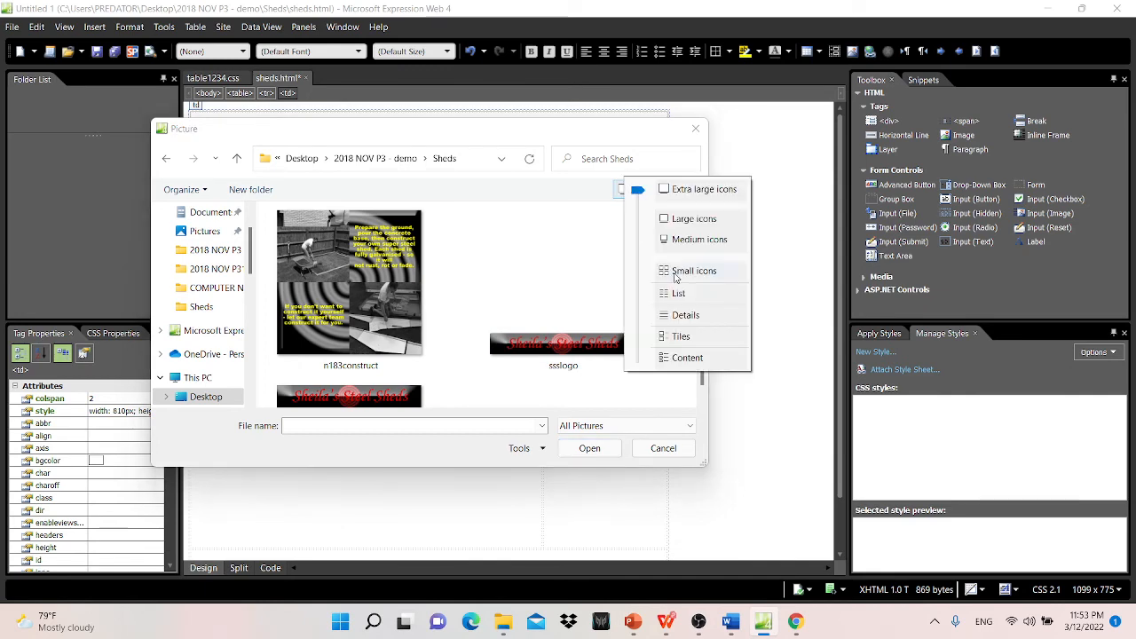
pyautogui.click(689, 318)
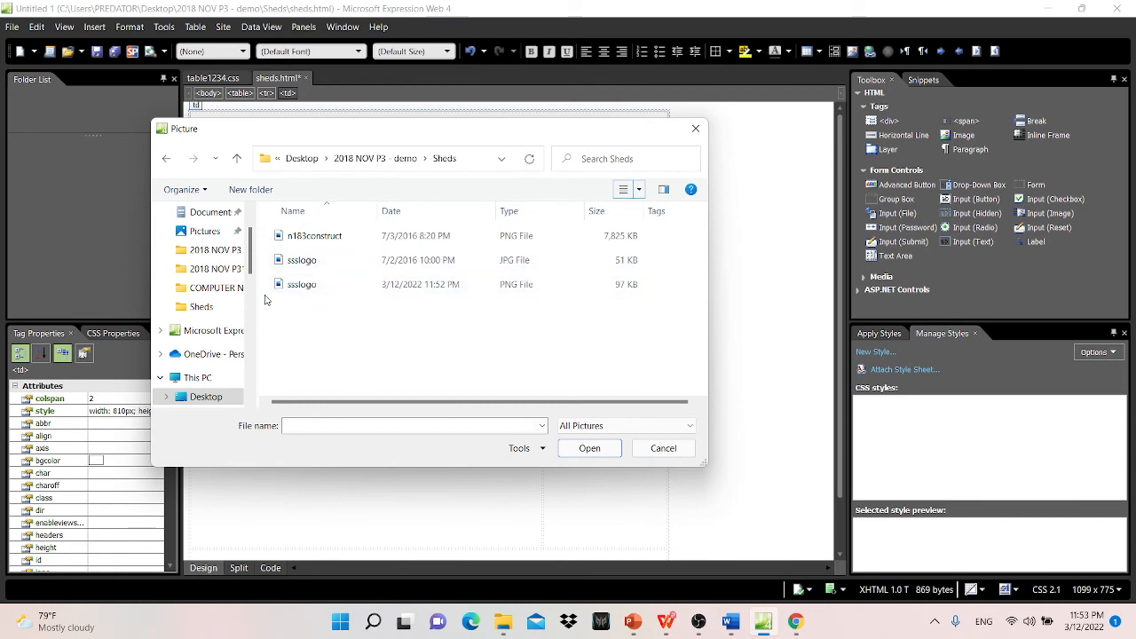
pyautogui.click(289, 286)
pyautogui.click(590, 448)
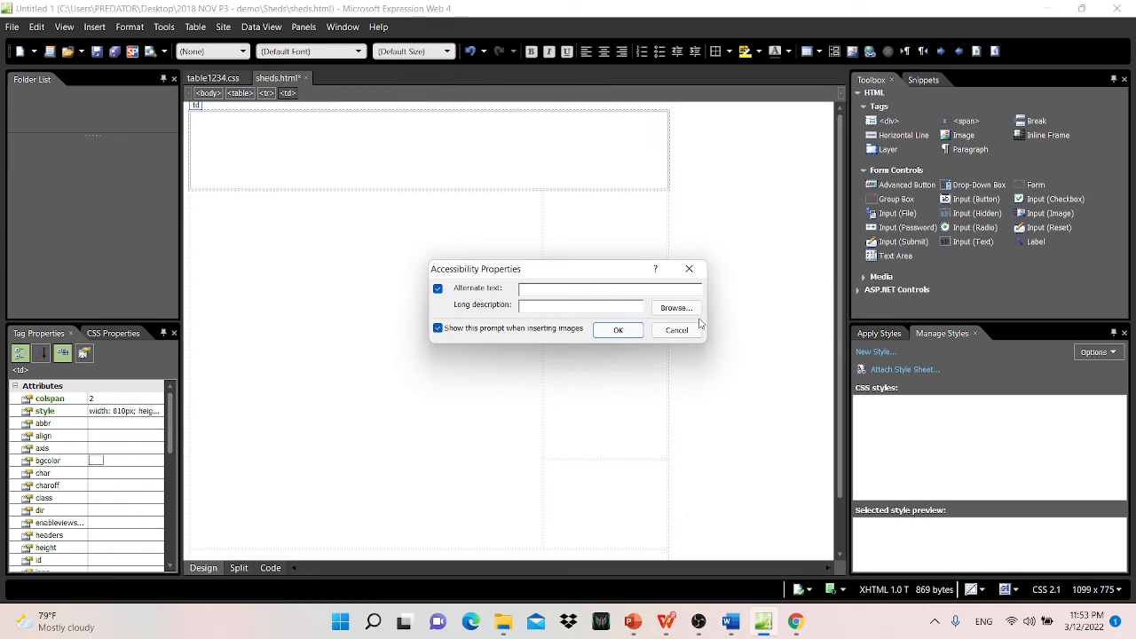
pyautogui.click(619, 330)
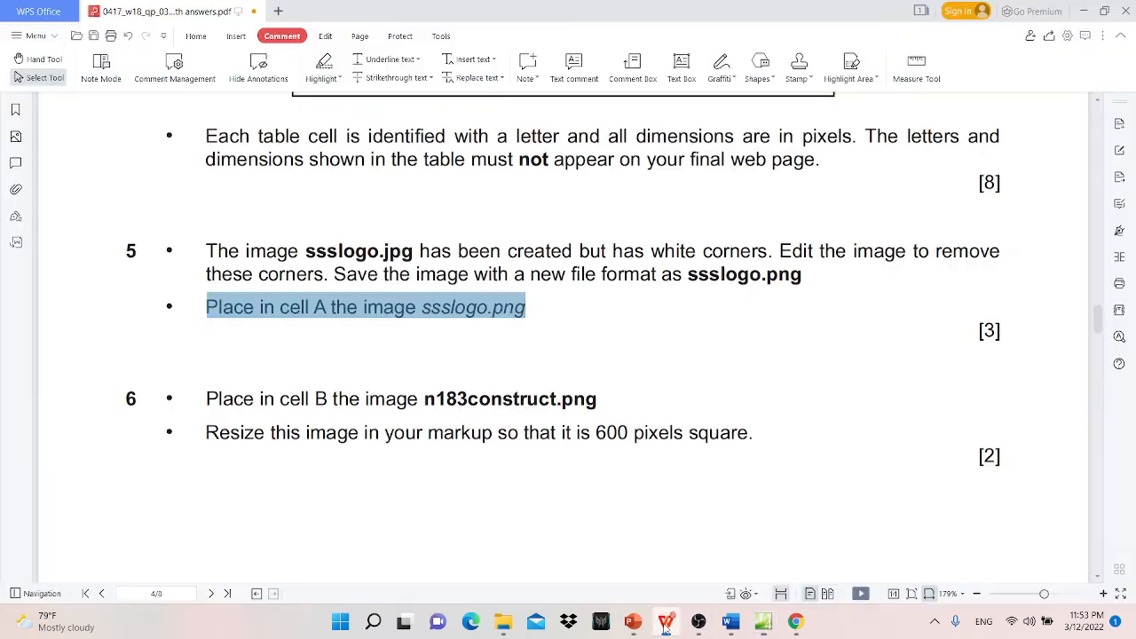
pyautogui.click(665, 621)
pyautogui.scroll(-4, 406, 259)
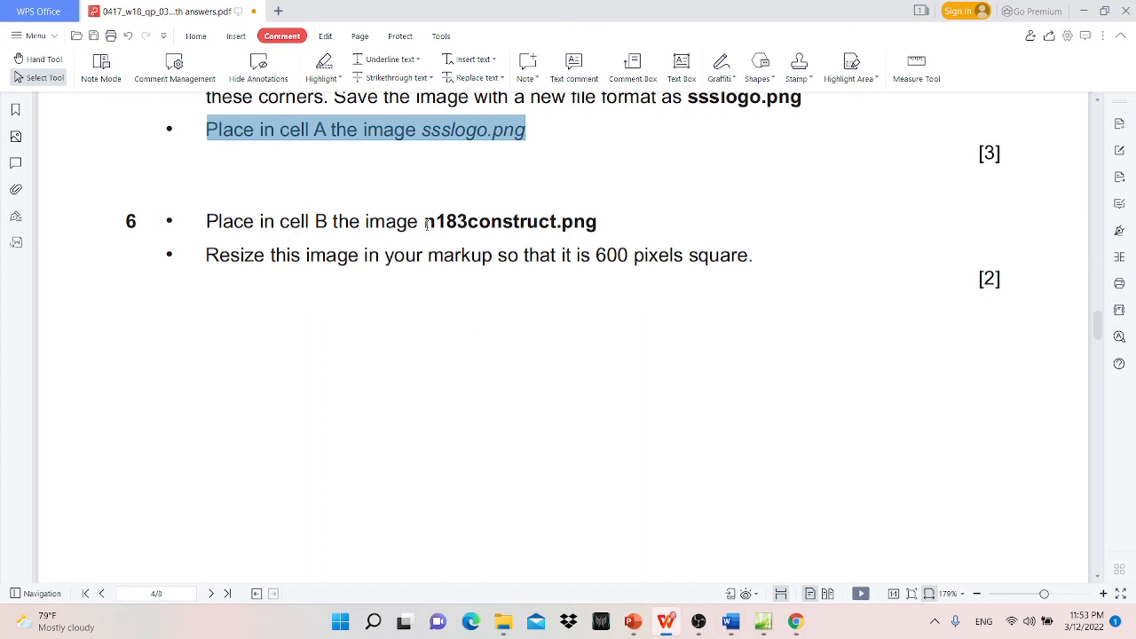
pyautogui.moveTo(426, 225); pyautogui.dragTo(598, 225)
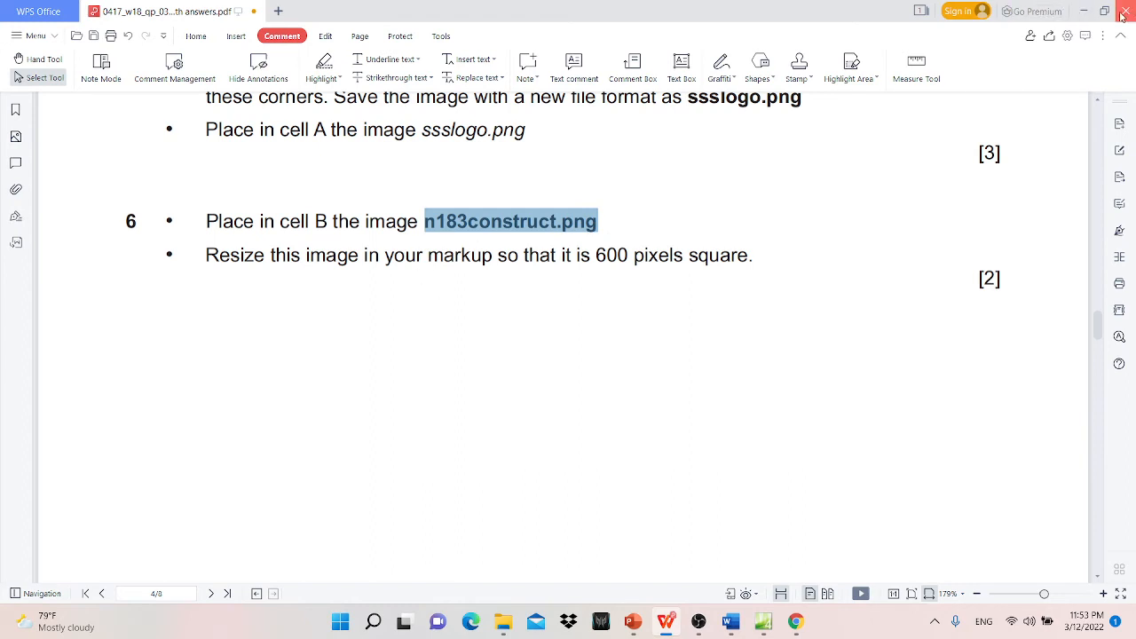
pyautogui.click(1089, 11)
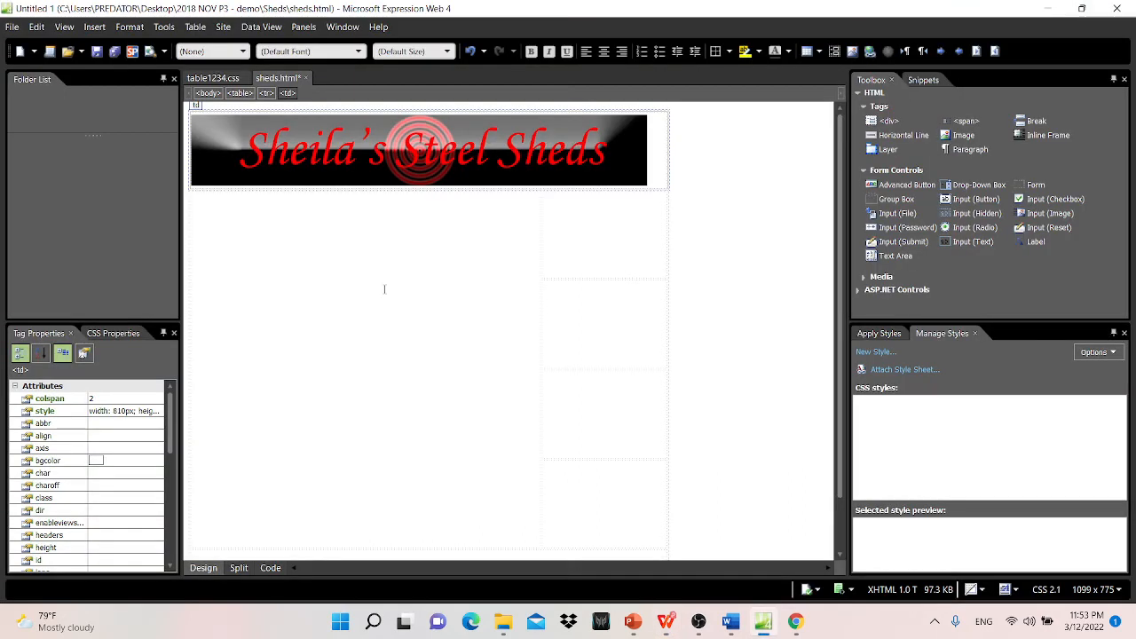
# - Insert the n183construct image from file into the tall left cell B without alt text
pyautogui.scroll(-2, 384, 289)
pyautogui.click(390, 328)
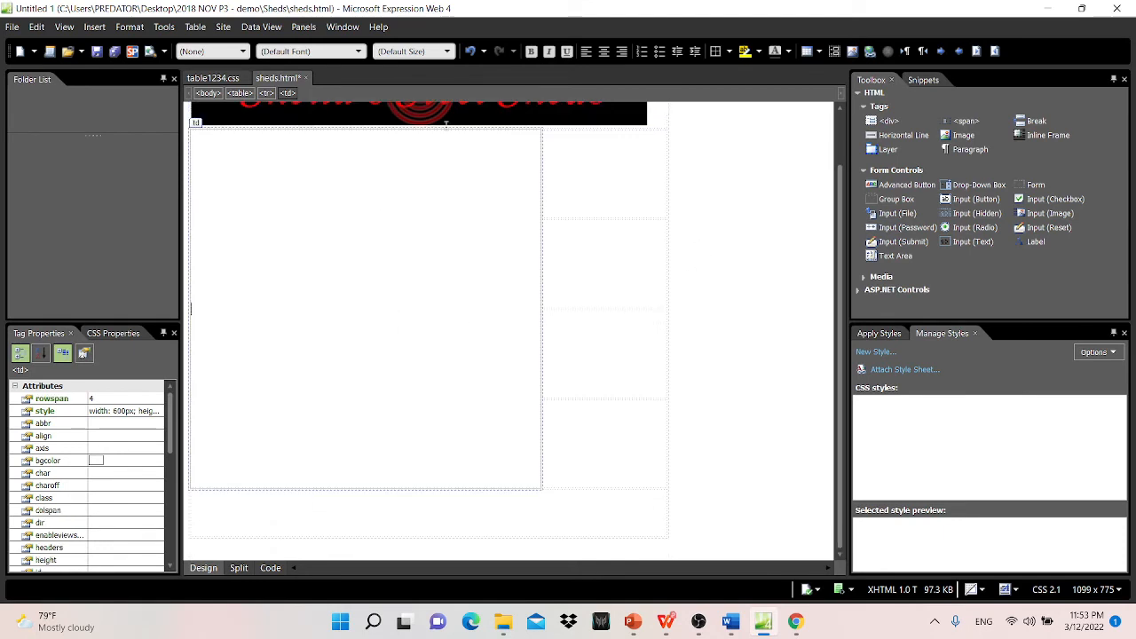
pyautogui.click(94, 27)
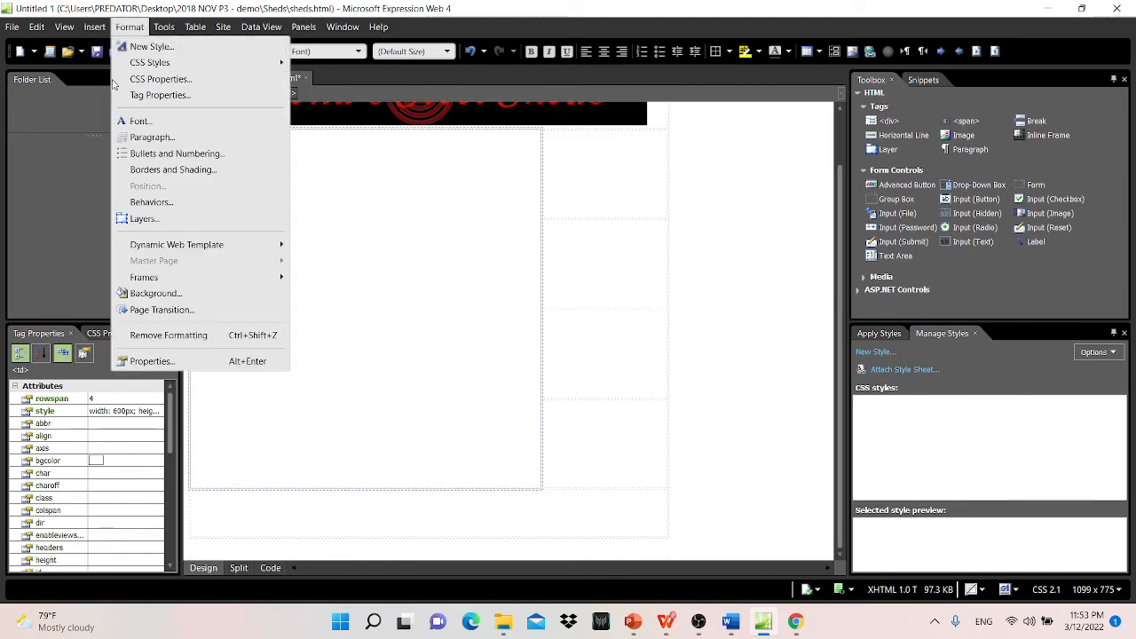
pyautogui.moveTo(134, 140)
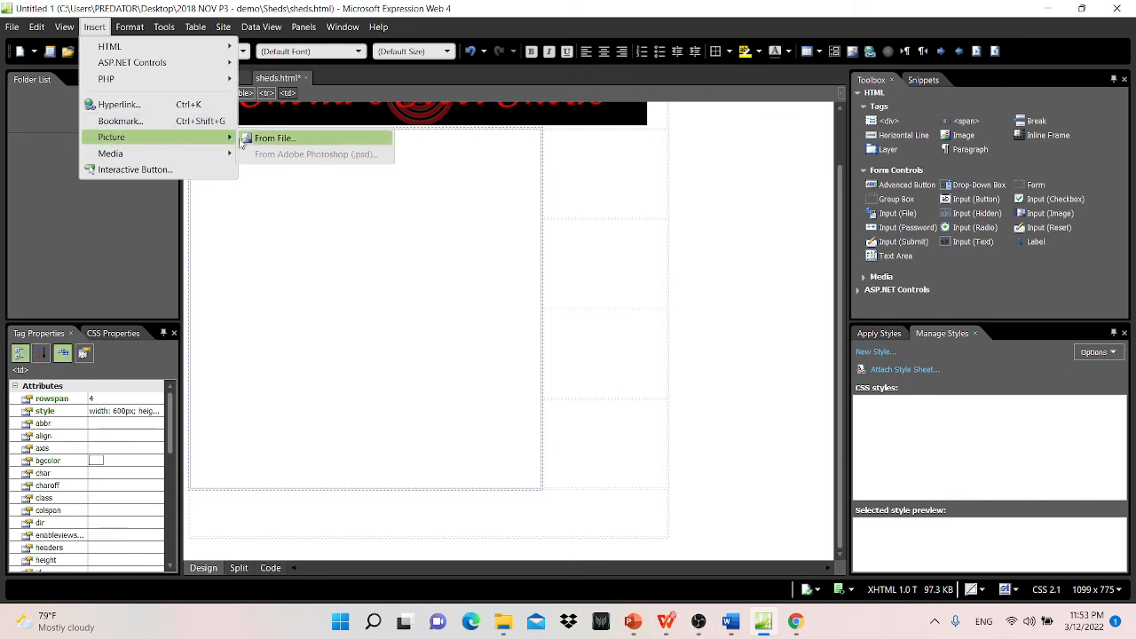
pyautogui.click(266, 138)
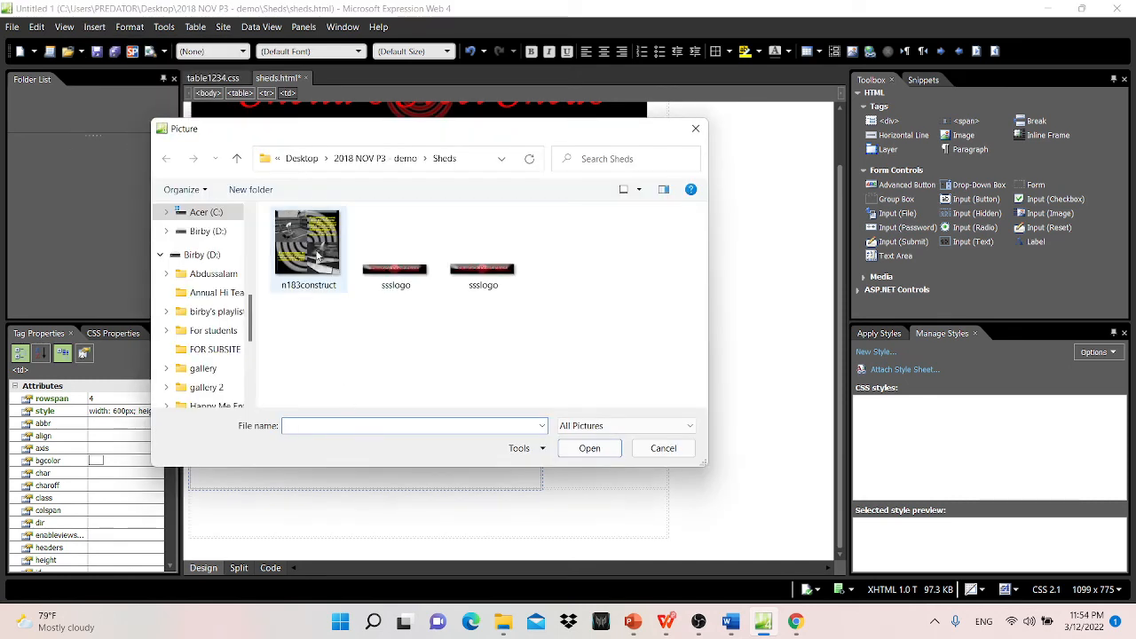
pyautogui.click(324, 259)
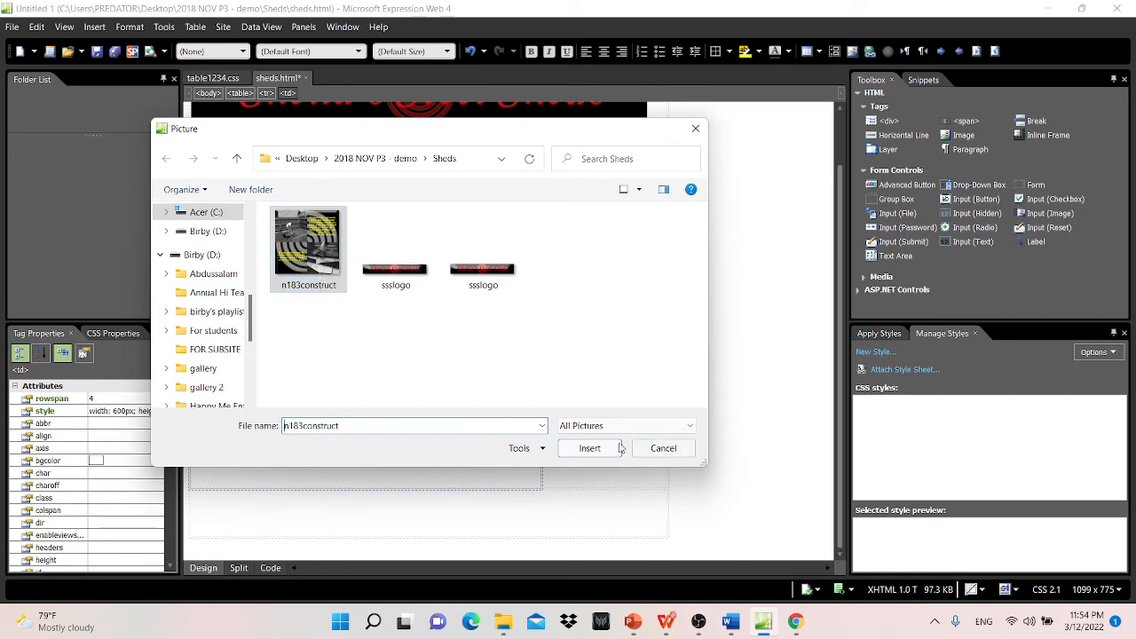
pyautogui.click(589, 447)
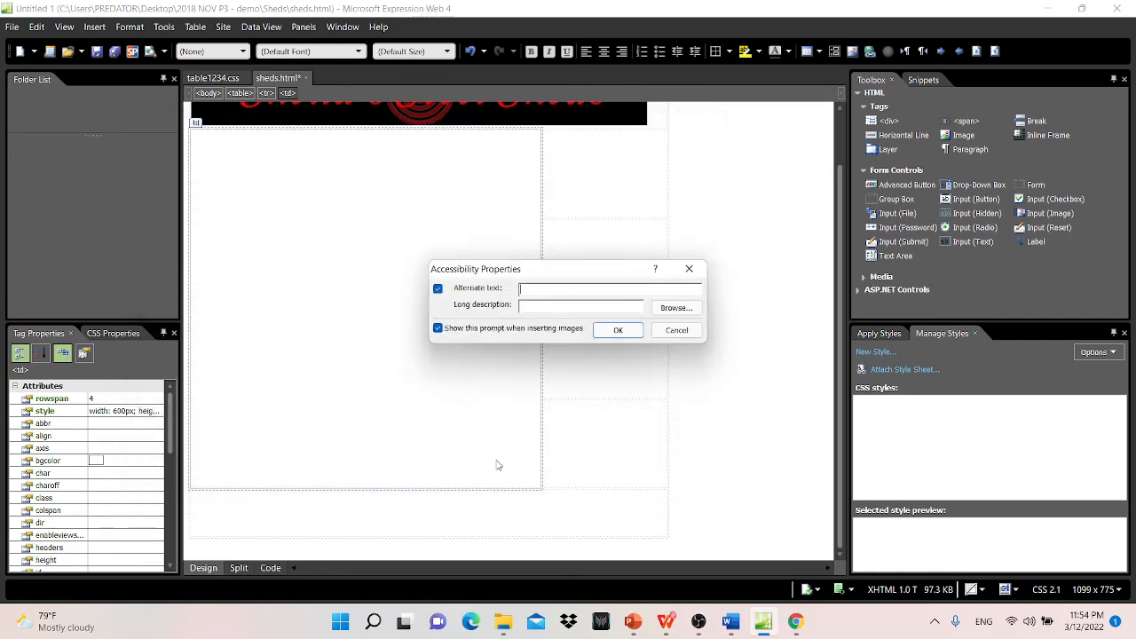
pyautogui.click(618, 330)
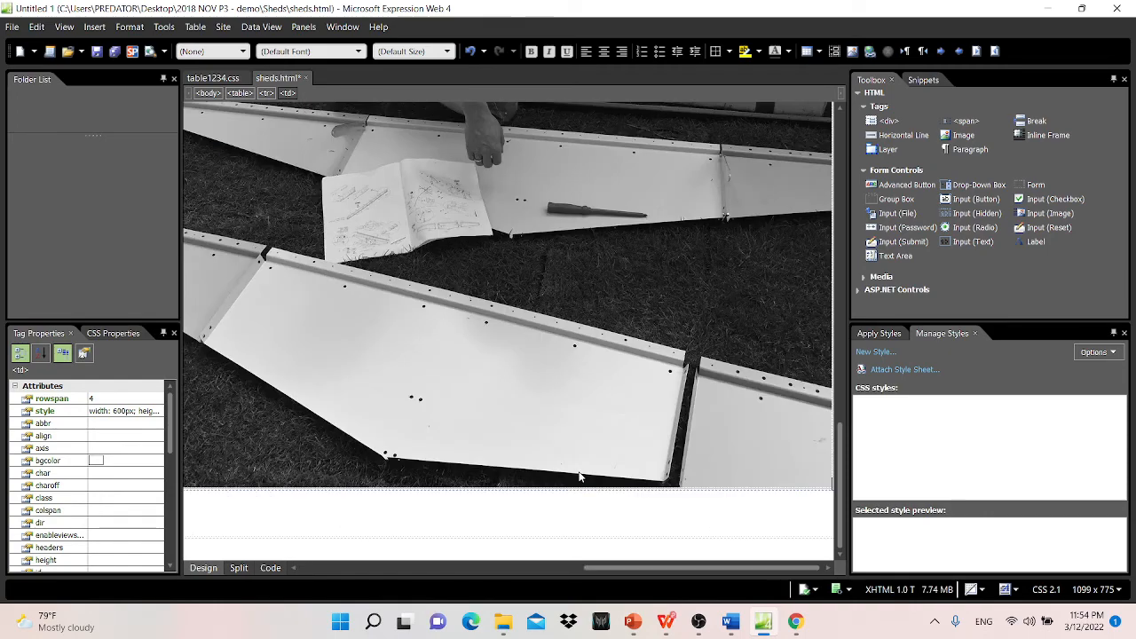
pyautogui.scroll(10, 451, 381)
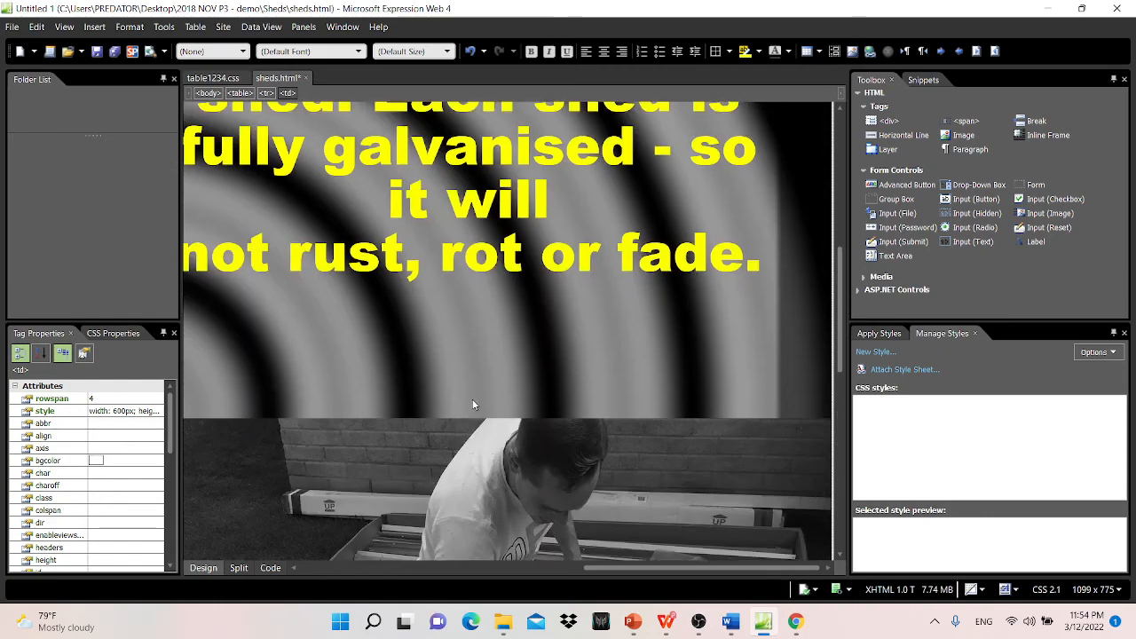
pyautogui.scroll(-2, 475, 402)
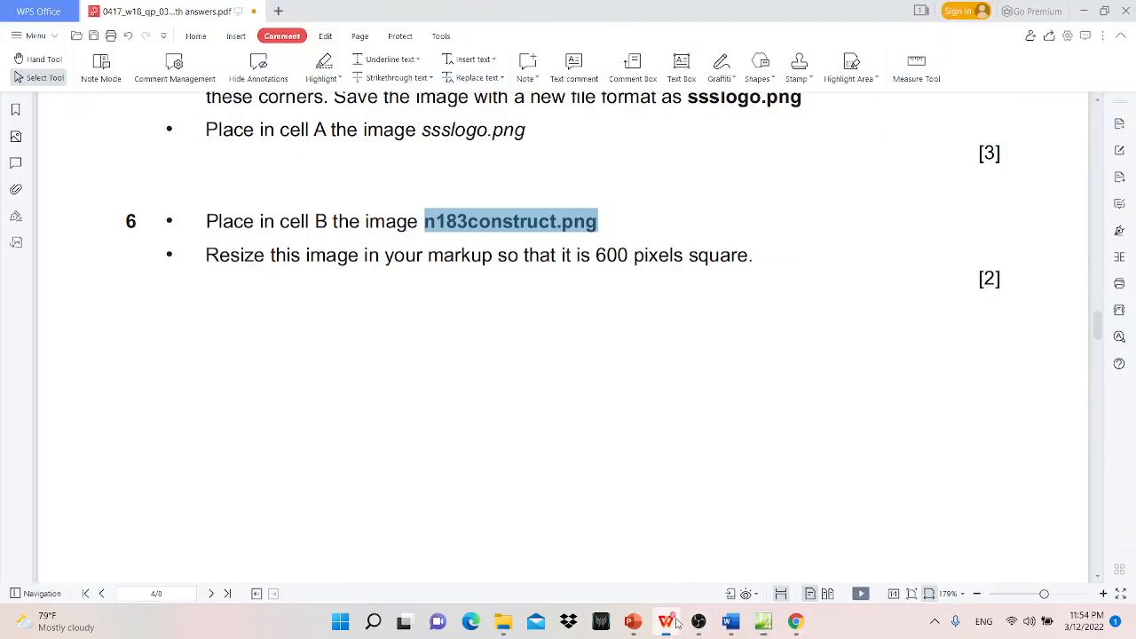
# - Highlight the word 'square' in question 6 of the exam PDF in green
pyautogui.click(665, 622)
pyautogui.moveTo(605, 258); pyautogui.dragTo(747, 262)
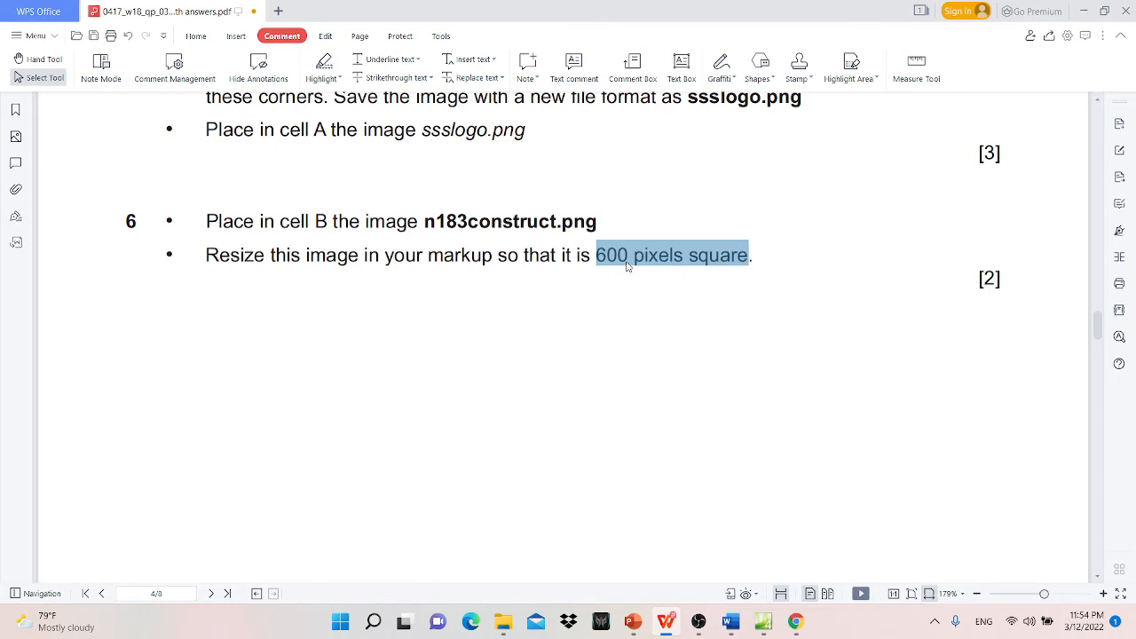
pyautogui.click(709, 263)
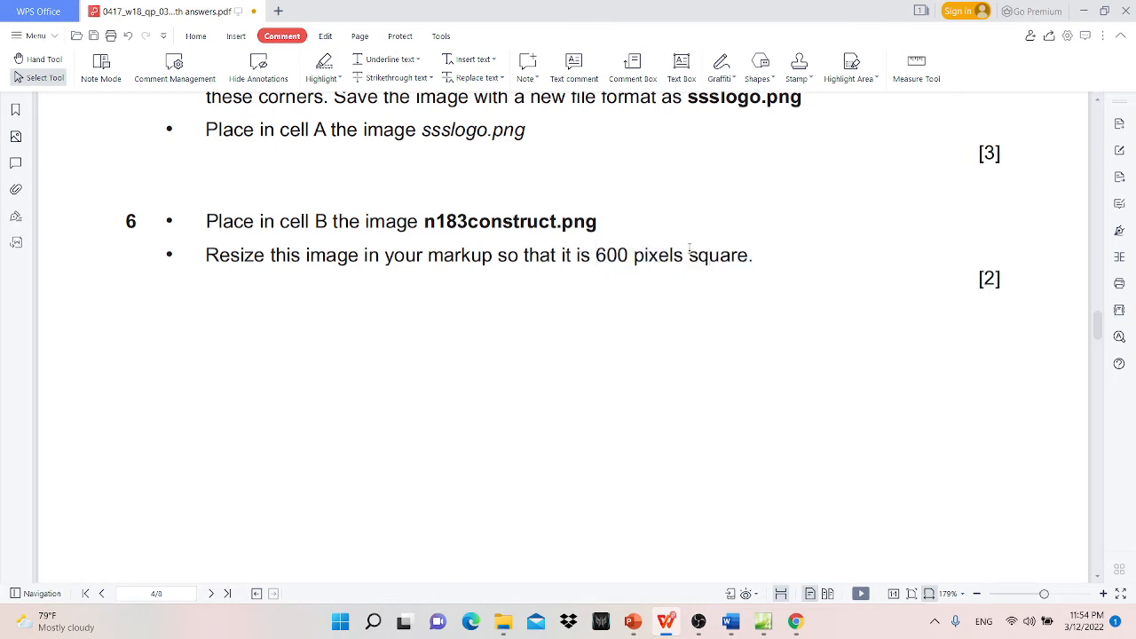
pyautogui.moveTo(688, 258); pyautogui.dragTo(749, 257)
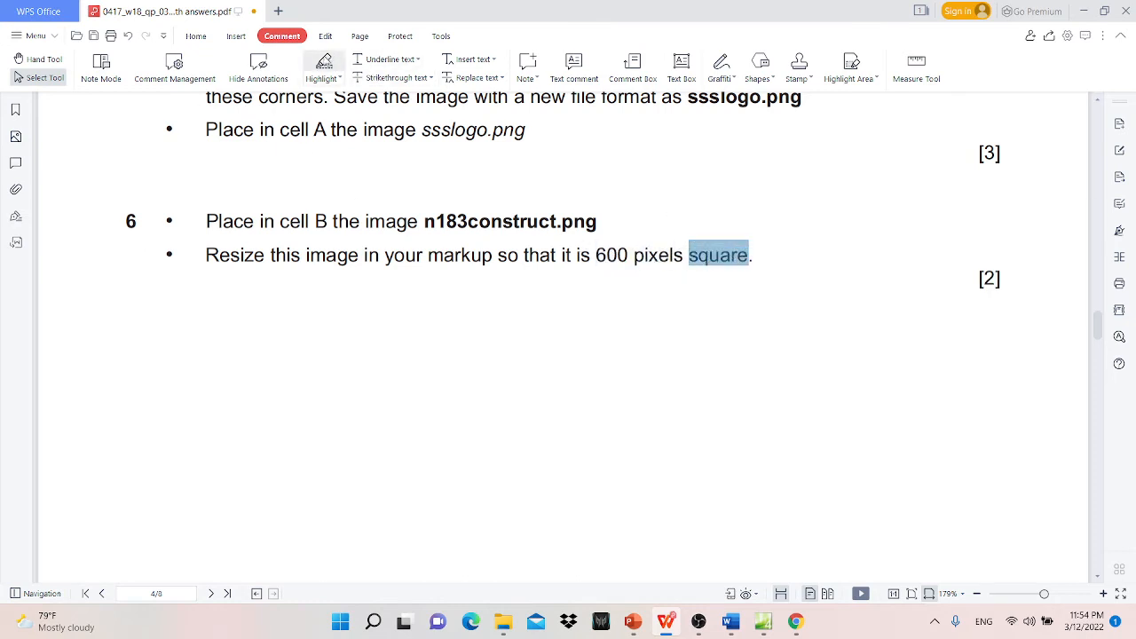
pyautogui.click(324, 64)
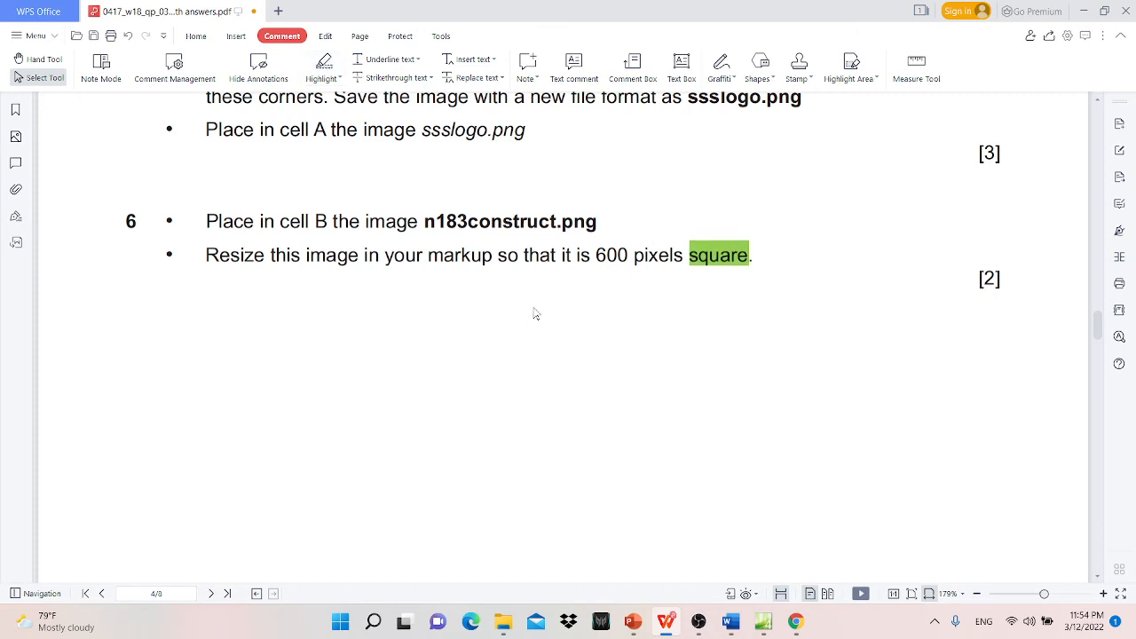
# - Select the value 600 in the PDF, then return to the construct image in Expression Web
pyautogui.moveTo(537, 307)
pyautogui.mouseDown()
pyautogui.moveTo(761, 307)
pyautogui.moveTo(729, 491)
pyautogui.mouseUp()
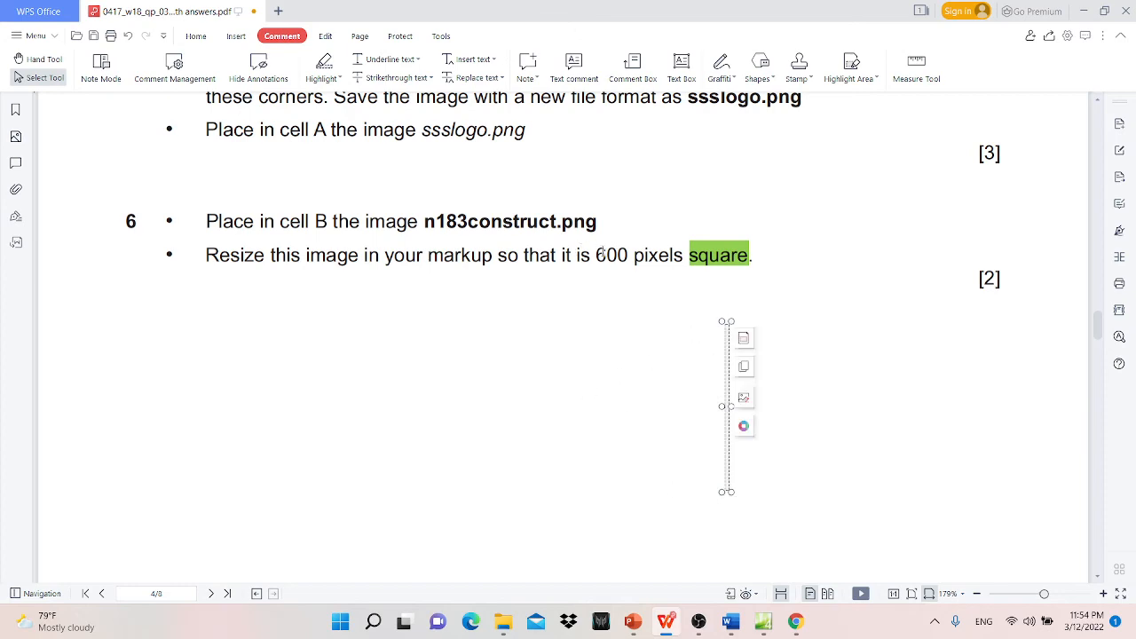
pyautogui.doubleClick(610, 255)
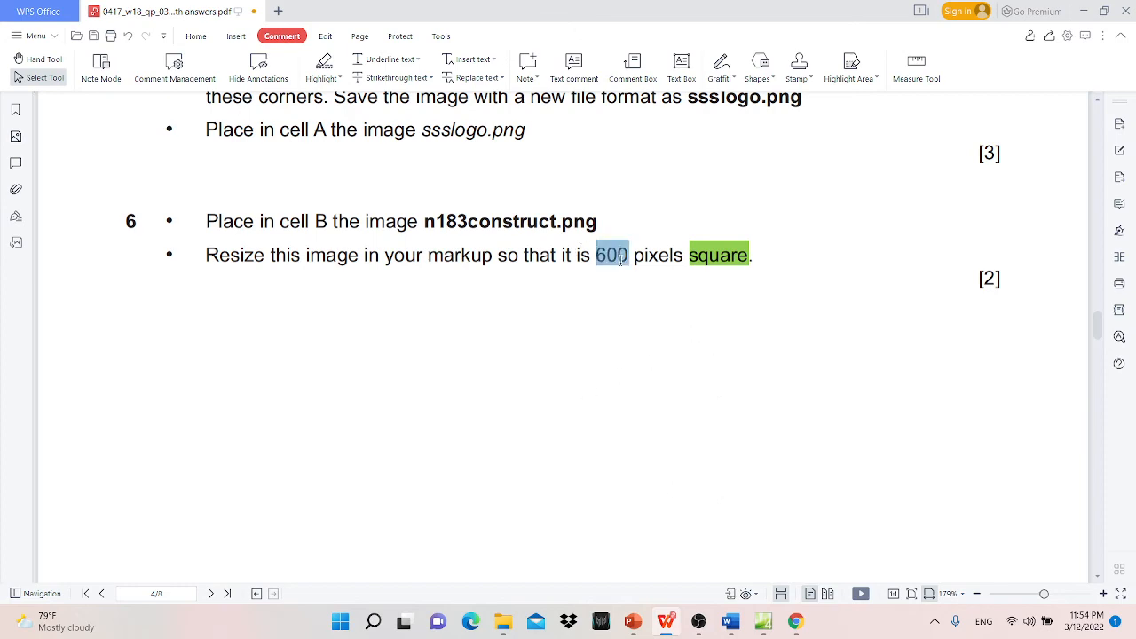
pyautogui.click(1082, 11)
pyautogui.rightClick(328, 294)
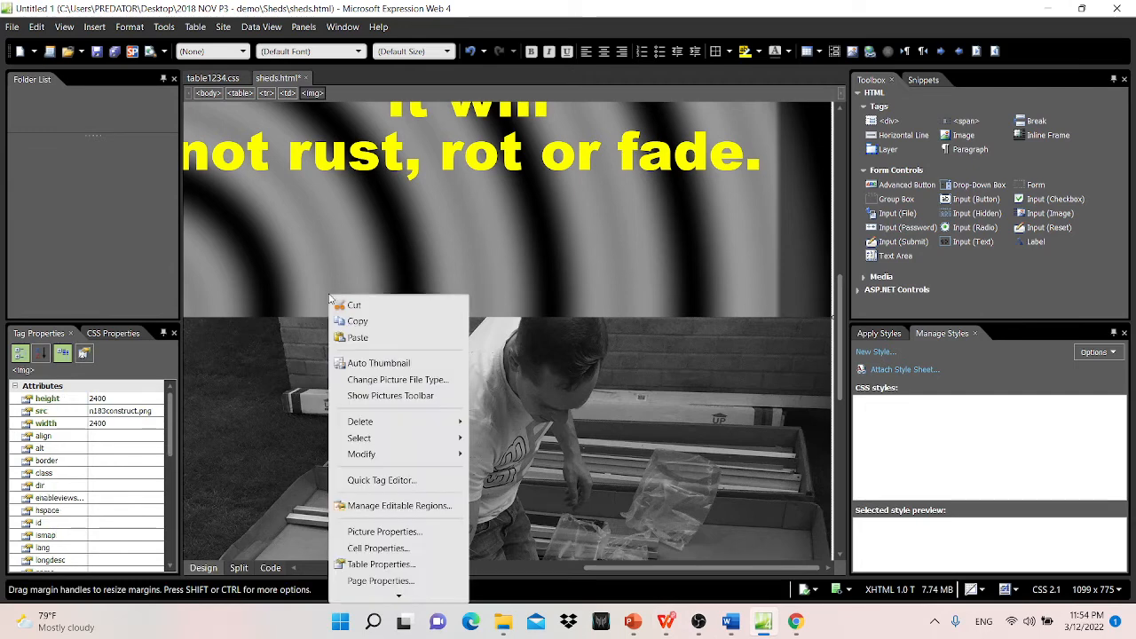
# - Unlock the aspect ratio and resize n183construct from 2400 to 600 × 600 pixels
pyautogui.click(417, 535)
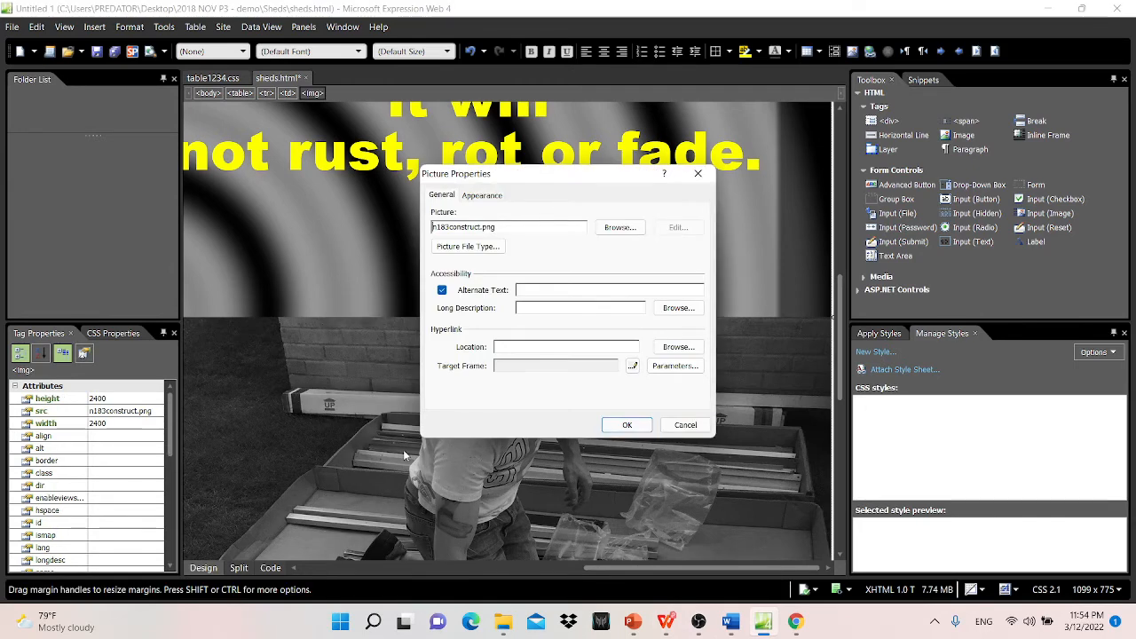
pyautogui.click(483, 196)
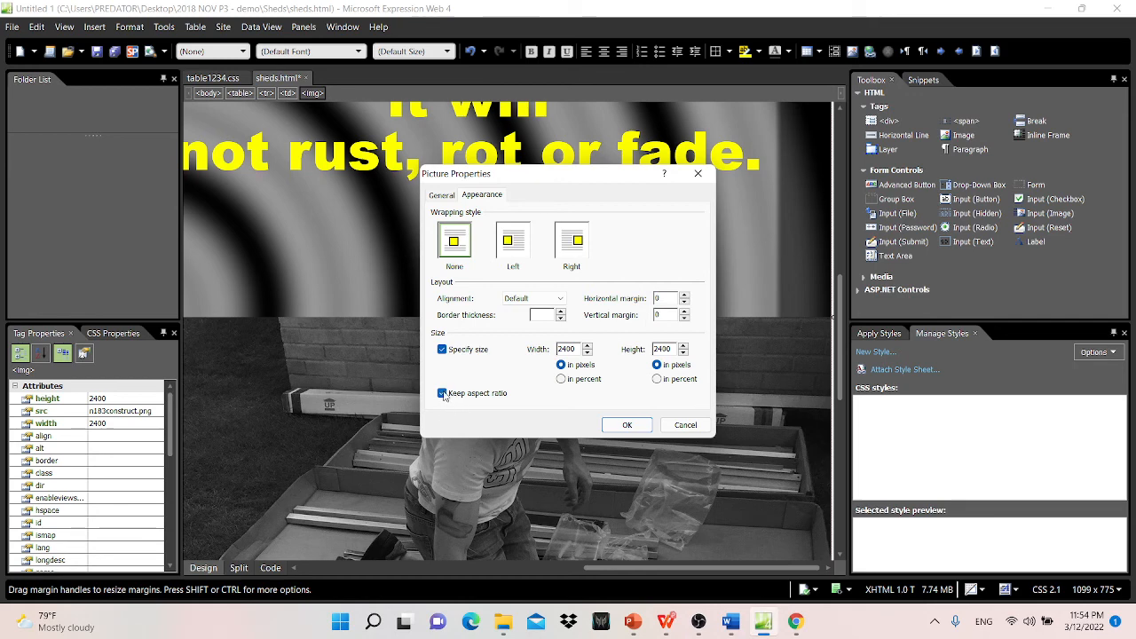
pyautogui.click(443, 396)
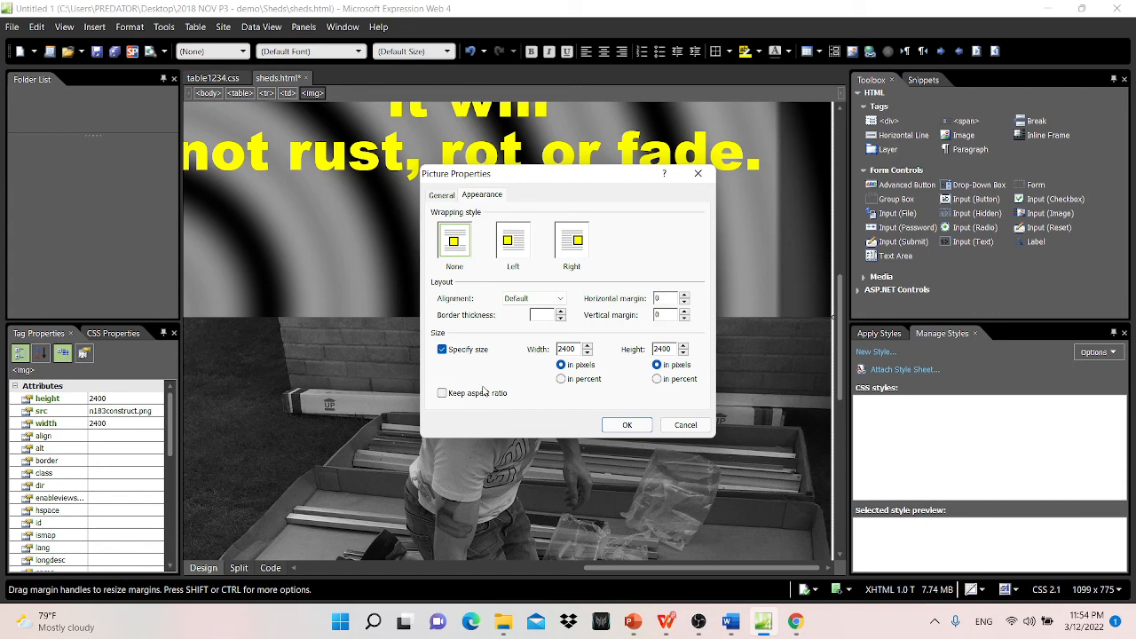
pyautogui.moveTo(577, 349); pyautogui.dragTo(543, 353)
pyautogui.write('600')
pyautogui.moveTo(674, 349); pyautogui.dragTo(642, 346)
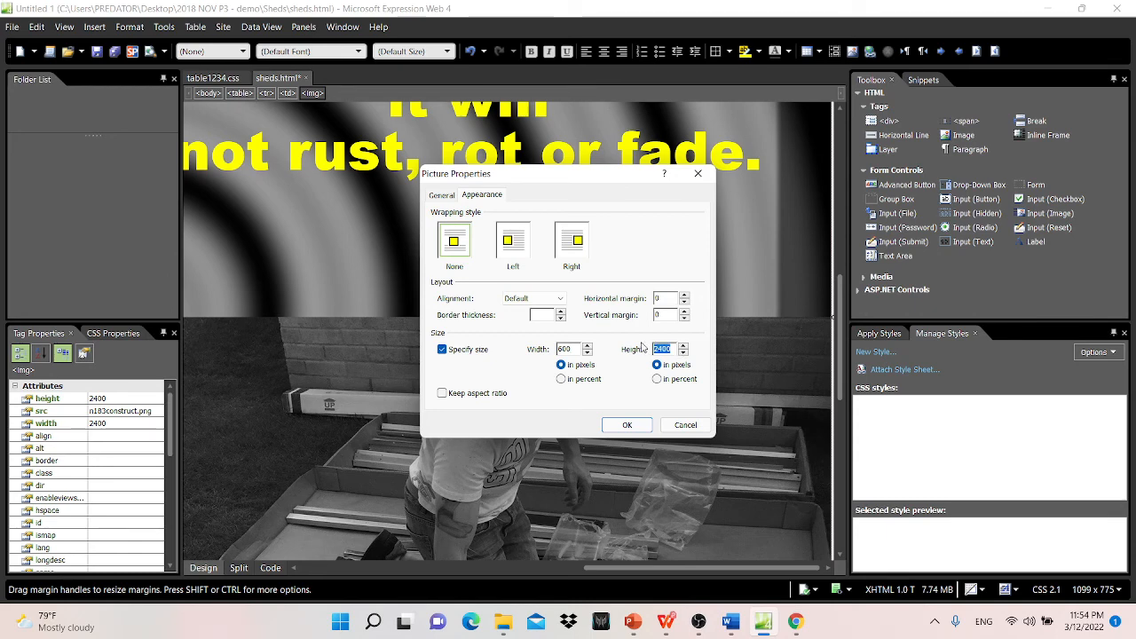
pyautogui.write('600')
pyautogui.click(625, 425)
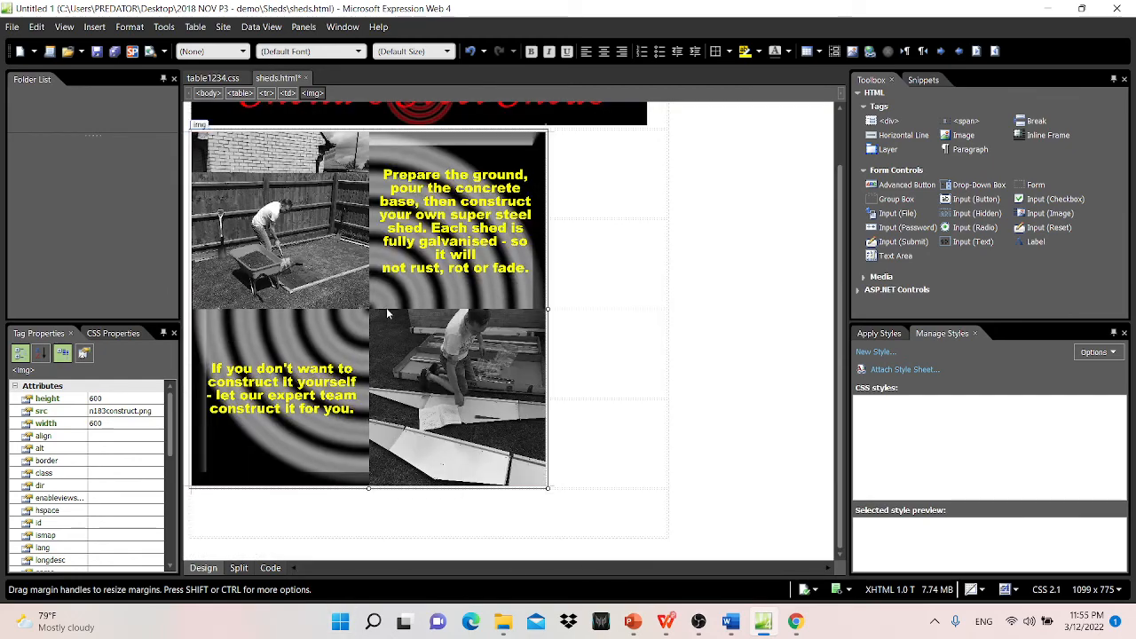
pyautogui.click(666, 631)
# - Review question 7's menu texts and table diagram in the PDF, selecting 'Specialist Steel Sheds'
pyautogui.scroll(-1, 325, 338)
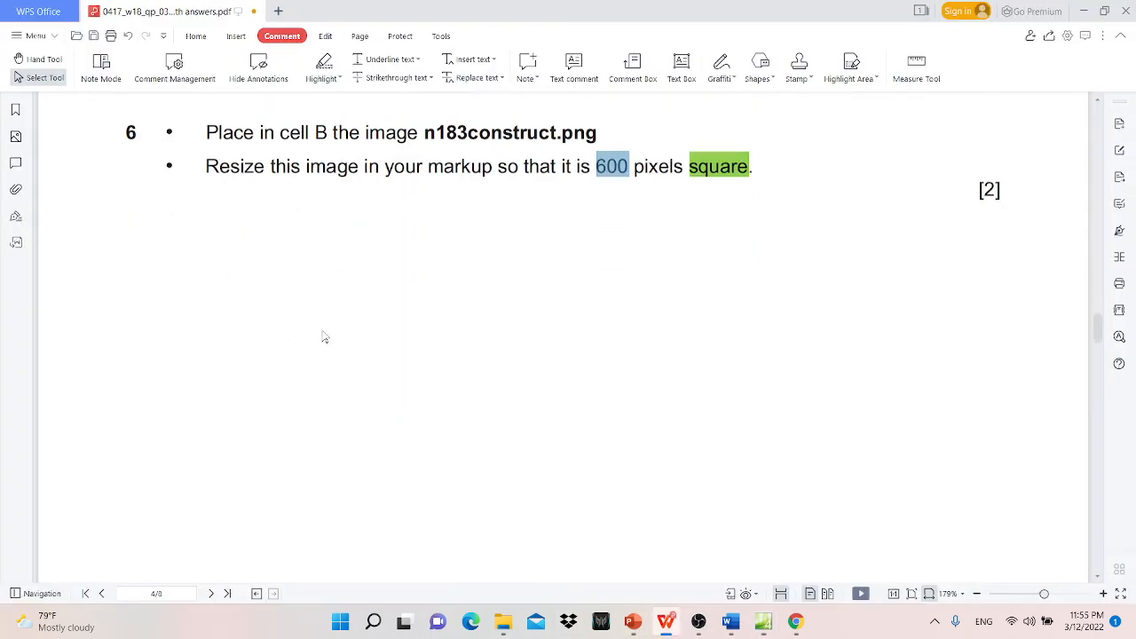
pyautogui.scroll(-5, 325, 337)
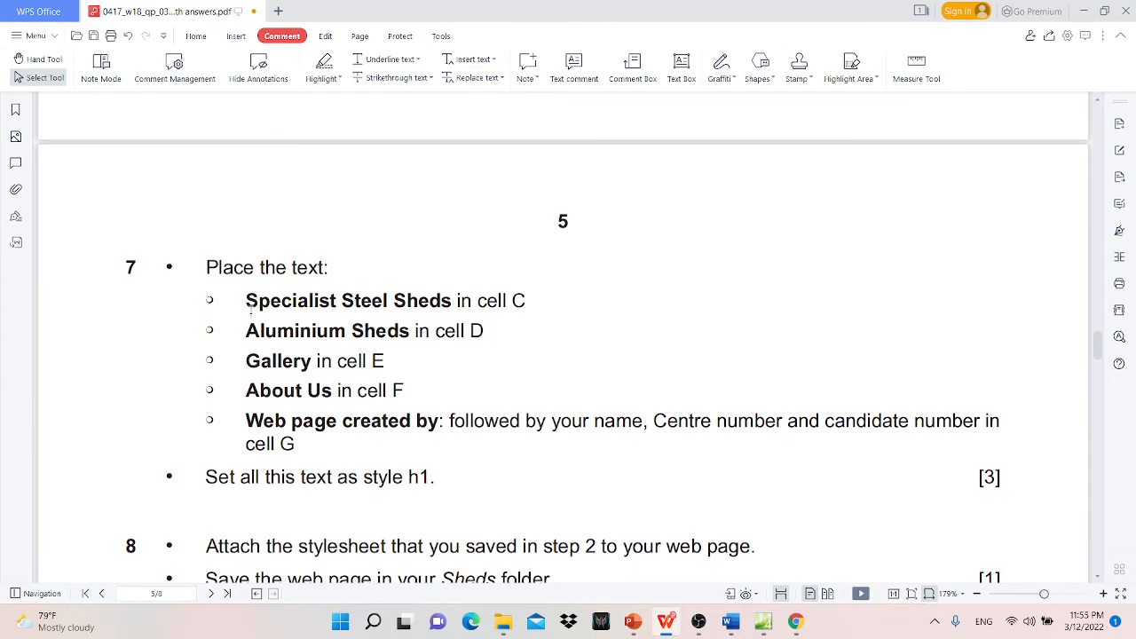
pyautogui.moveTo(246, 302); pyautogui.dragTo(453, 304)
pyautogui.hotkey('ctrl', 'c')
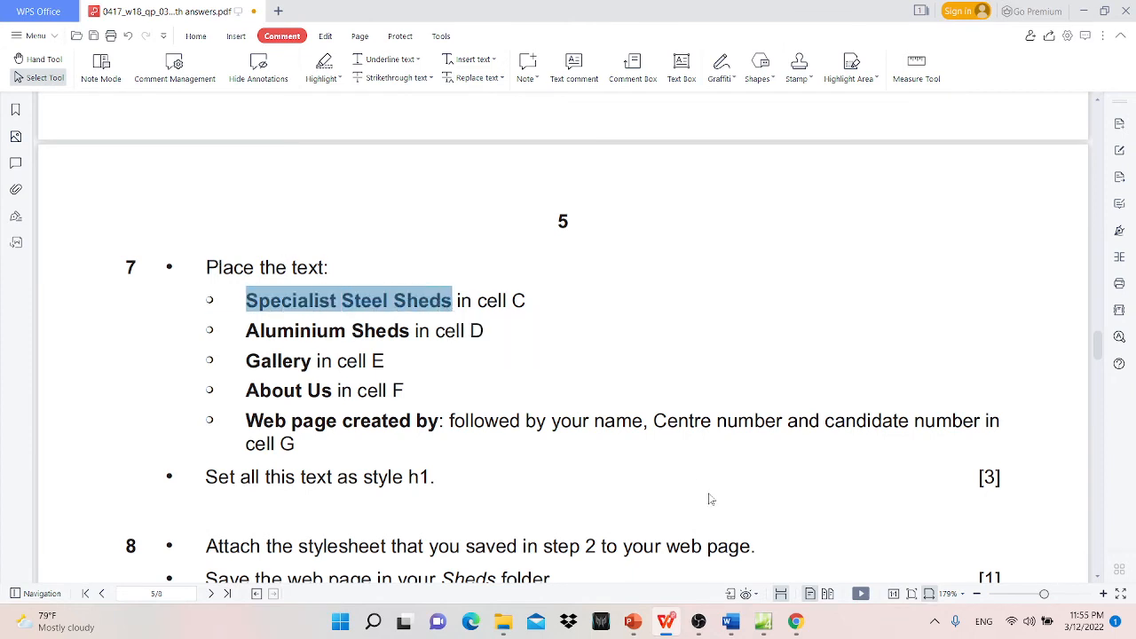
pyautogui.click(668, 624)
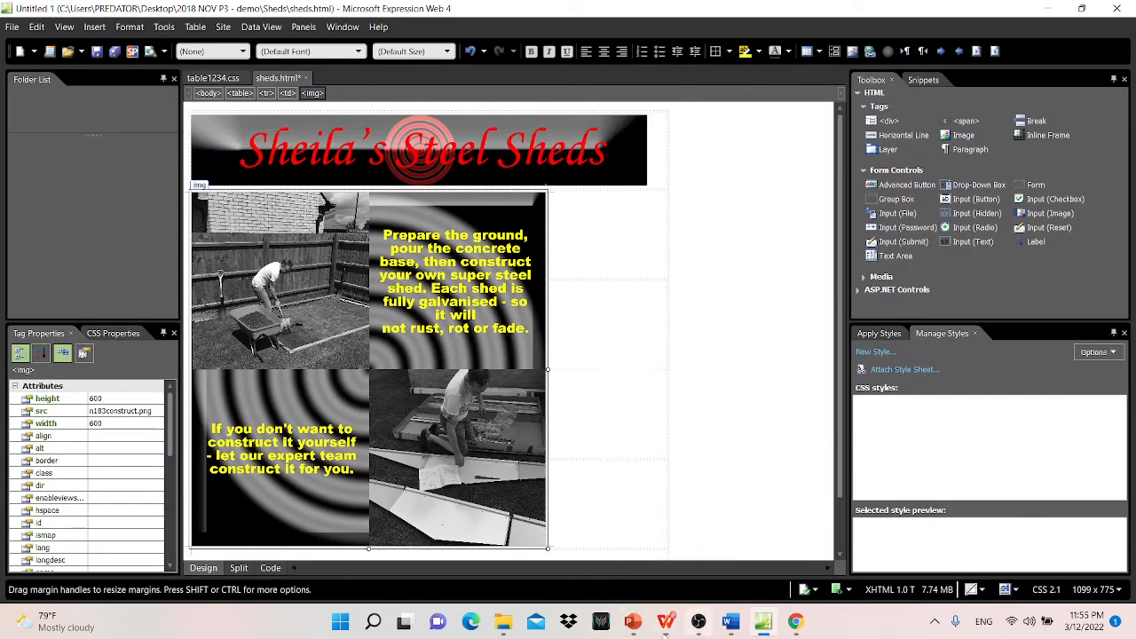
pyautogui.click(673, 629)
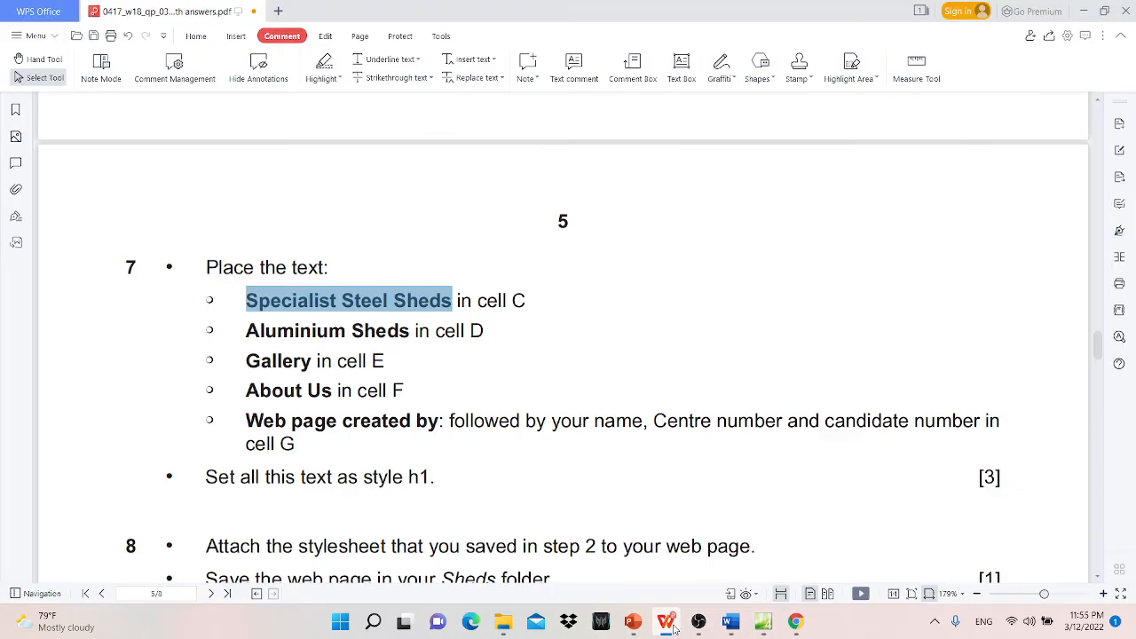
pyautogui.scroll(10, 434, 399)
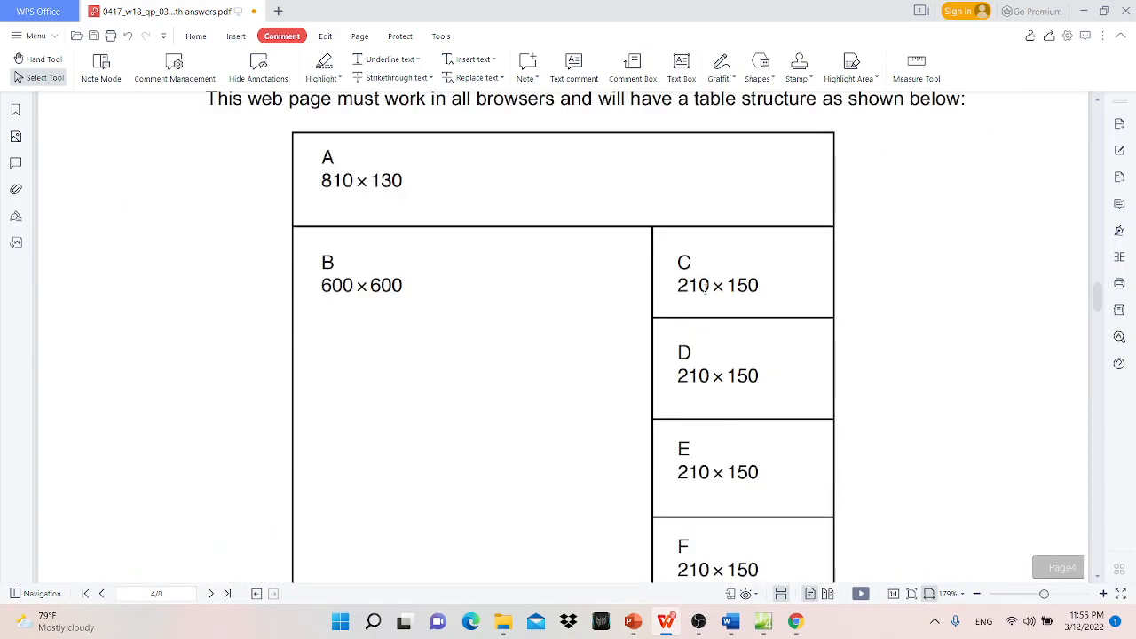
pyautogui.scroll(-1, 705, 447)
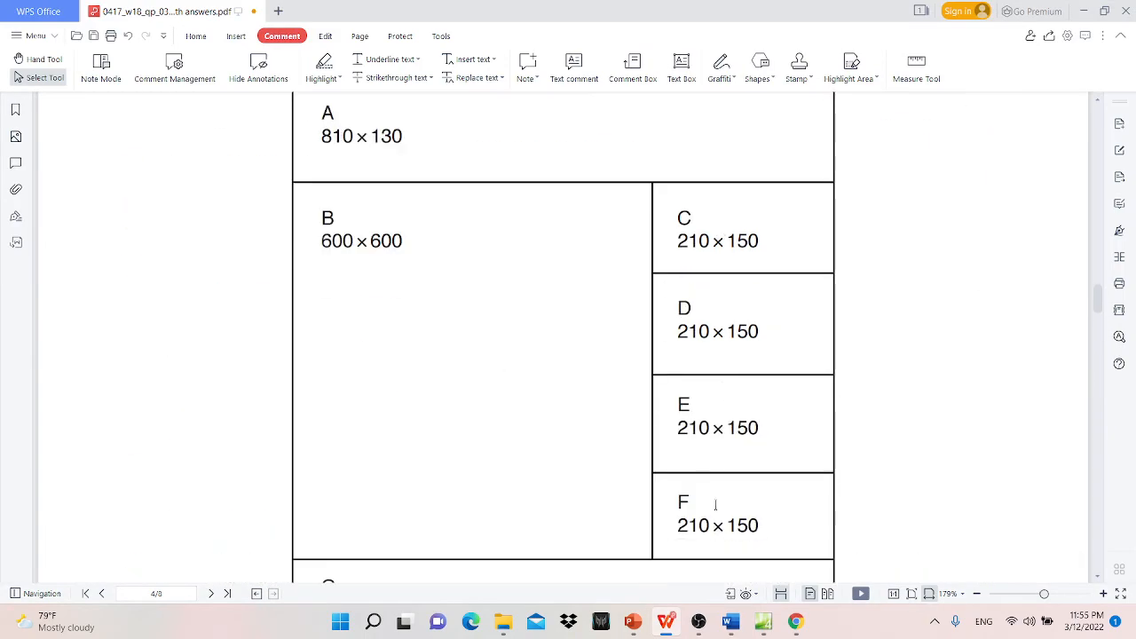
pyautogui.scroll(-10, 716, 504)
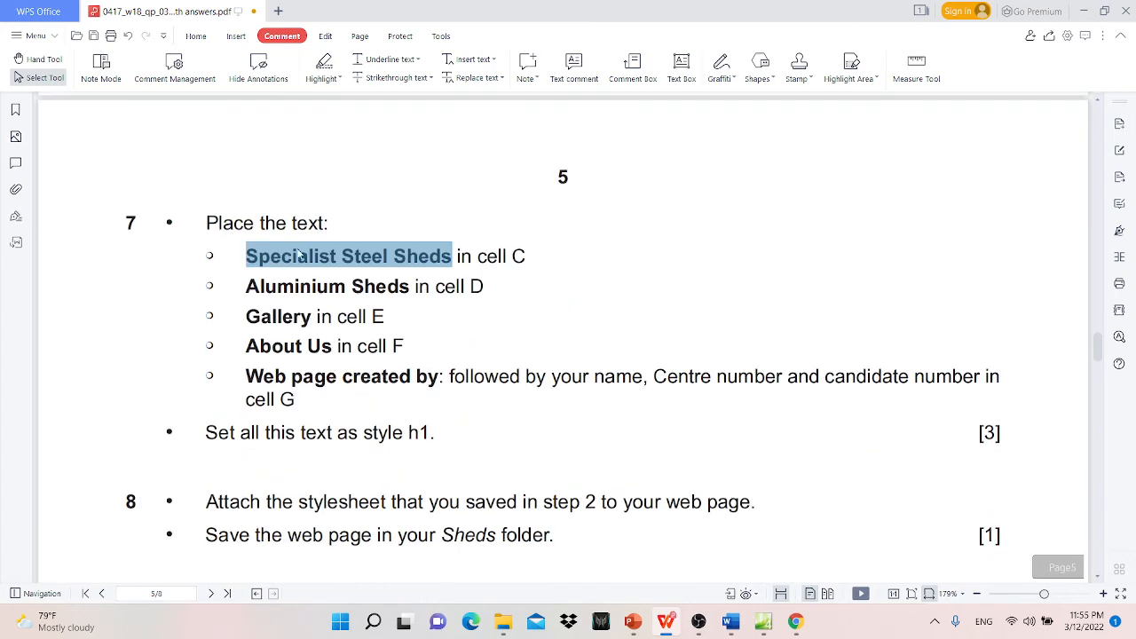
pyautogui.click(771, 630)
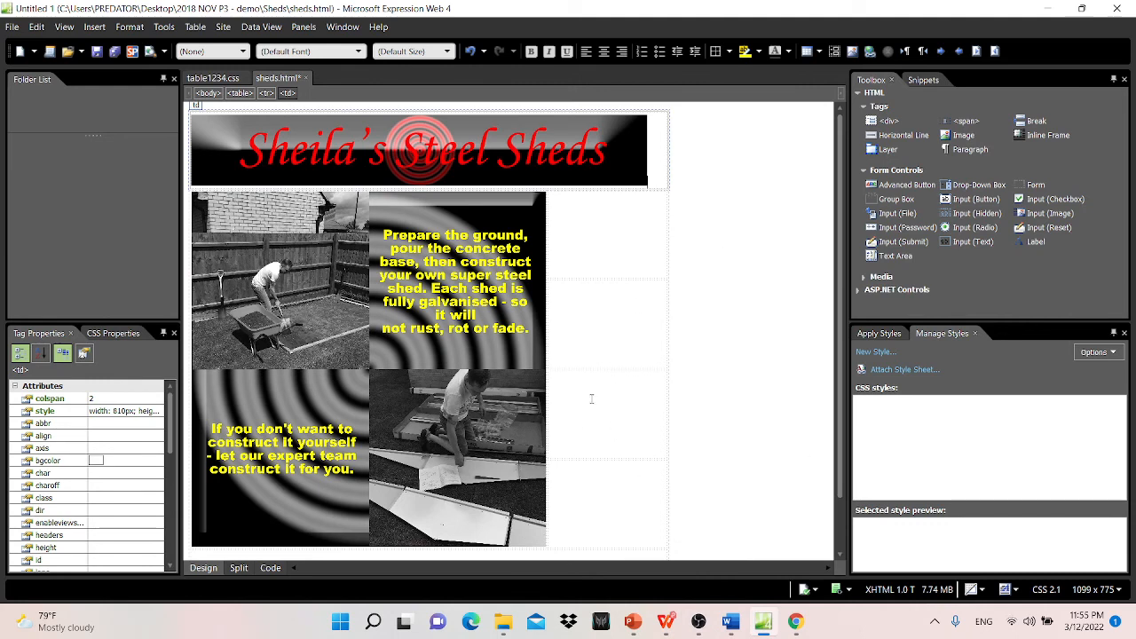
# - Type 'Specialist Steel Sheds' into cell C
pyautogui.click(578, 218)
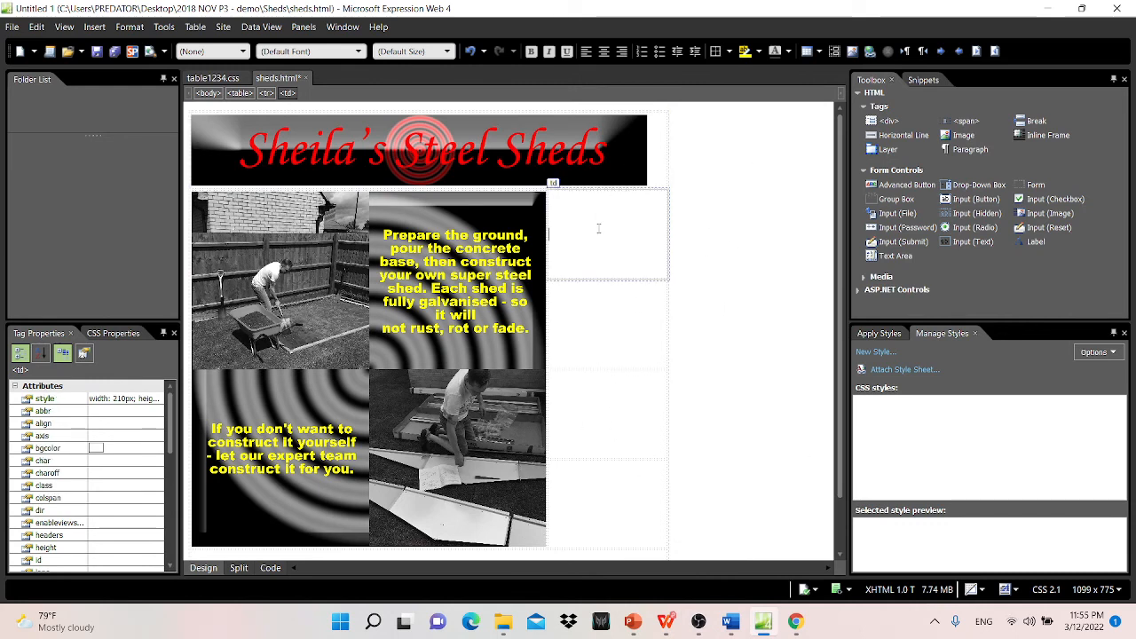
pyautogui.hotkey('ctrl', 'v')
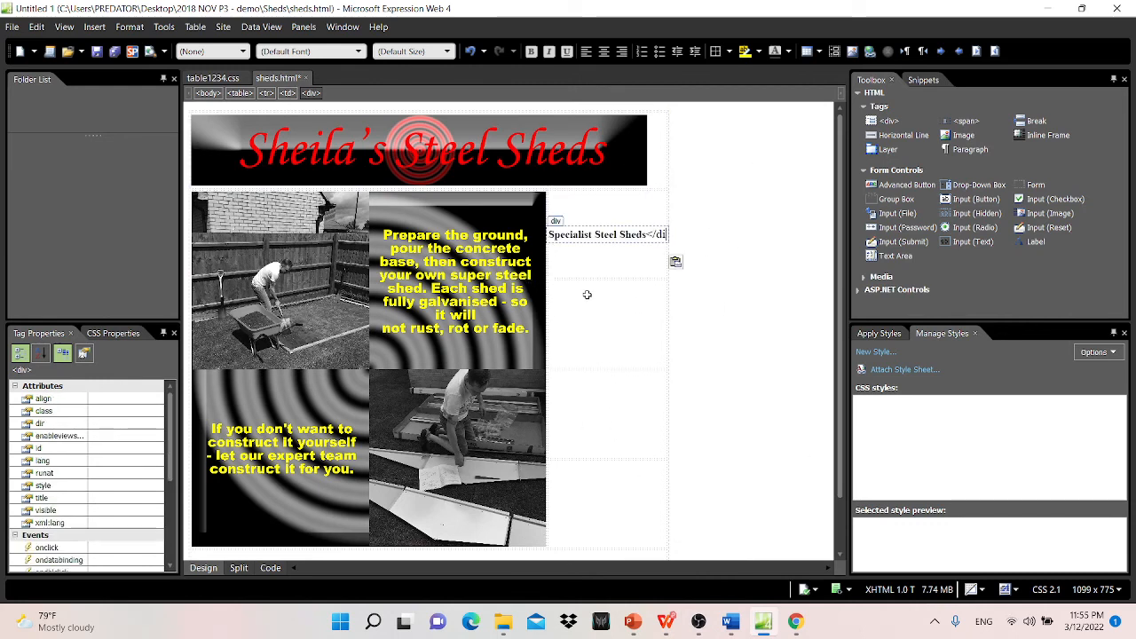
pyautogui.hotkey('ctrl', 'z')
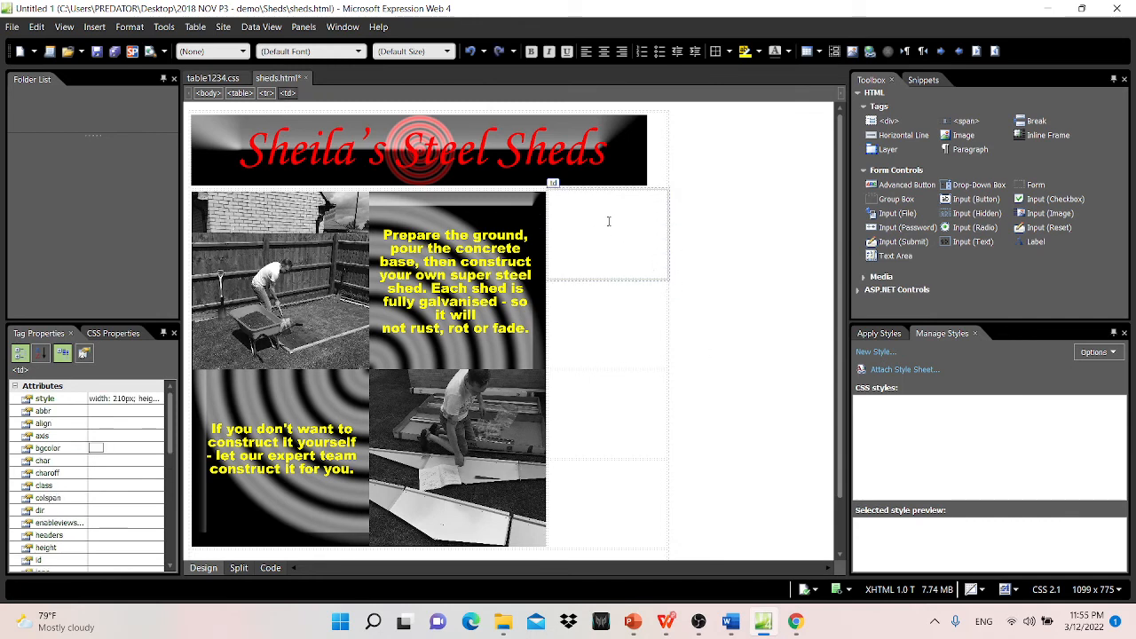
pyautogui.write('S')
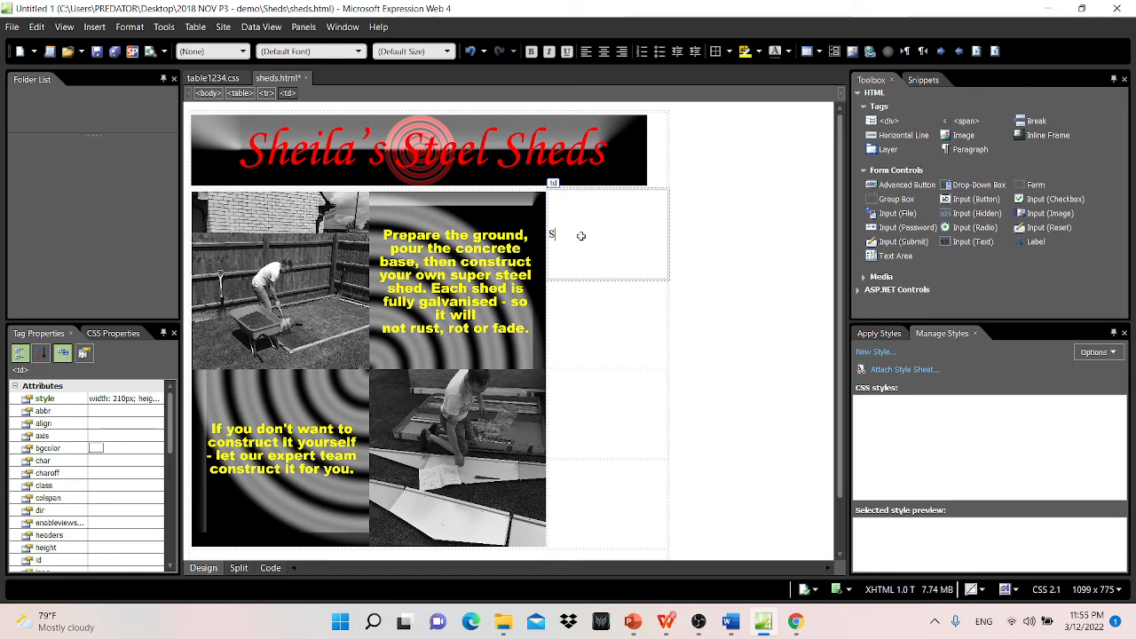
pyautogui.write('pecialist Steel Sheds')
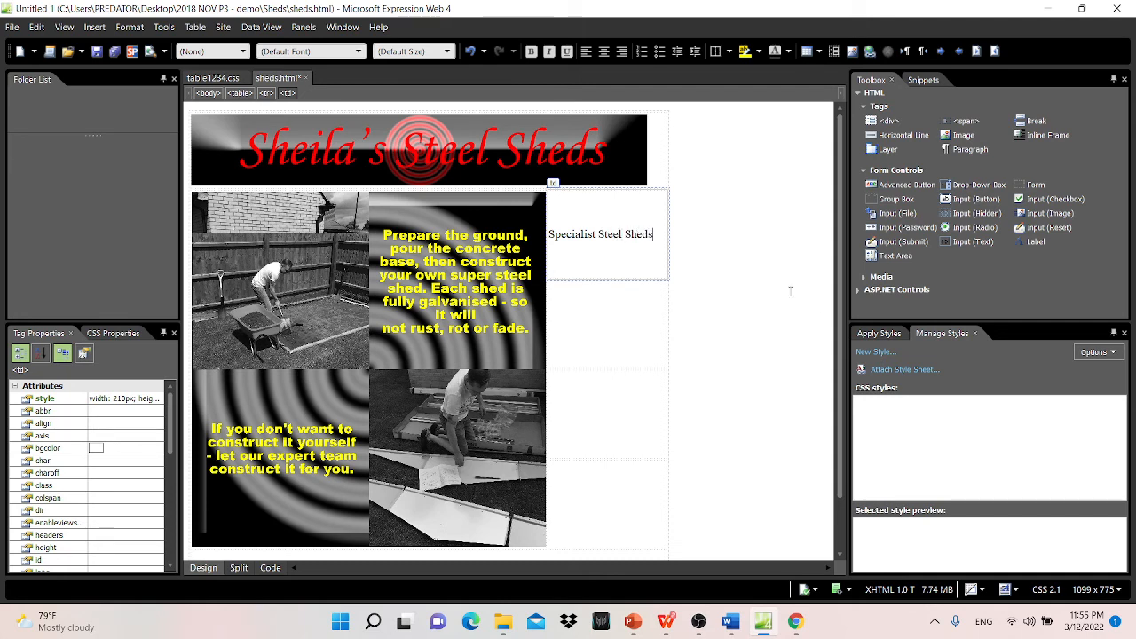
# - Enter Aluminium Sheds, Gallery and About Us into cells D, E and F
pyautogui.click(600, 320)
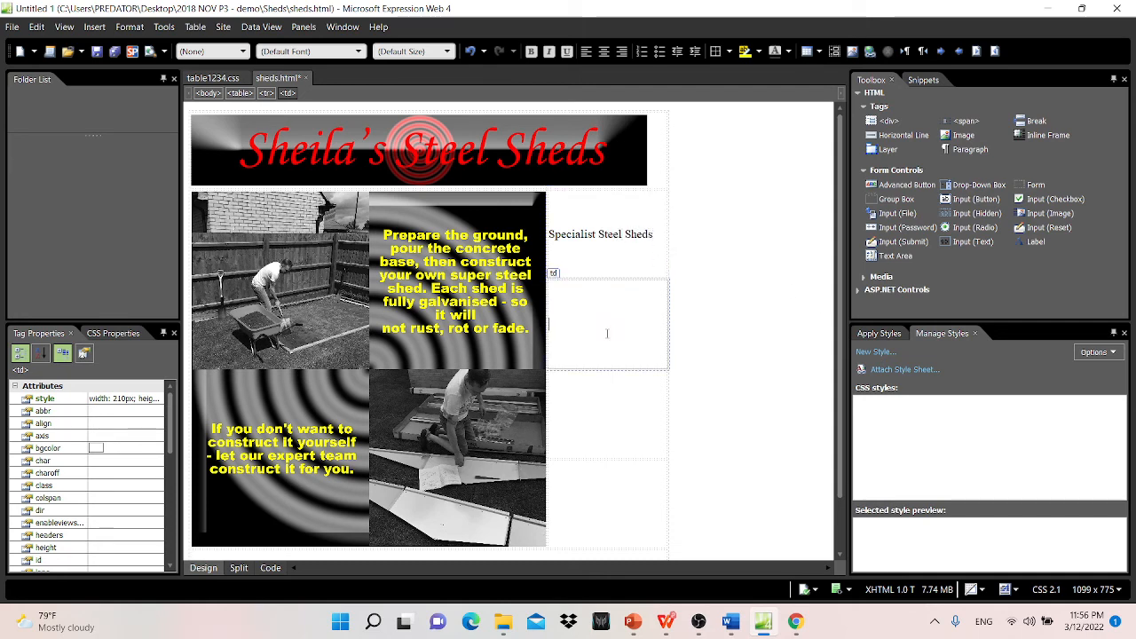
pyautogui.write('Aluminiu')
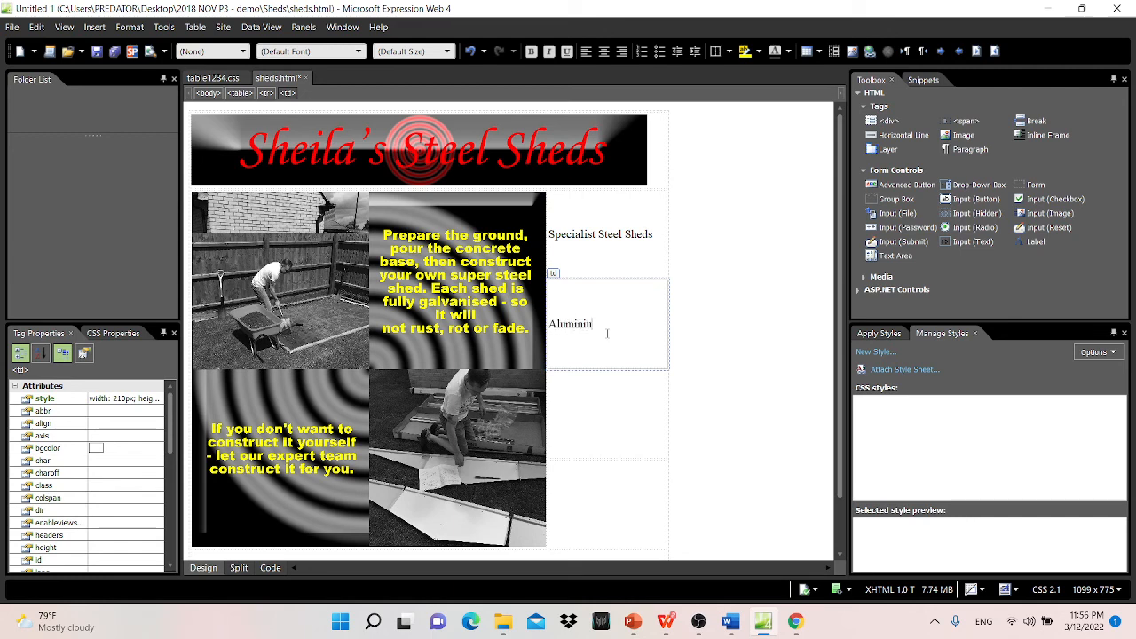
pyautogui.write('m Sheds')
pyautogui.click(603, 392)
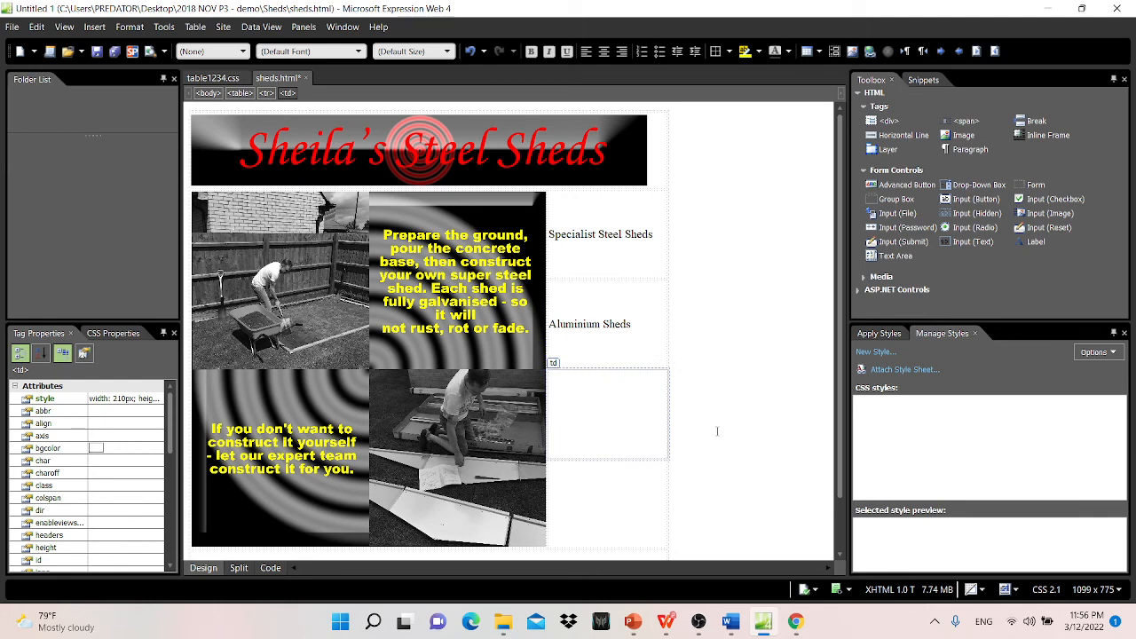
pyautogui.write('Gallery')
pyautogui.click(621, 492)
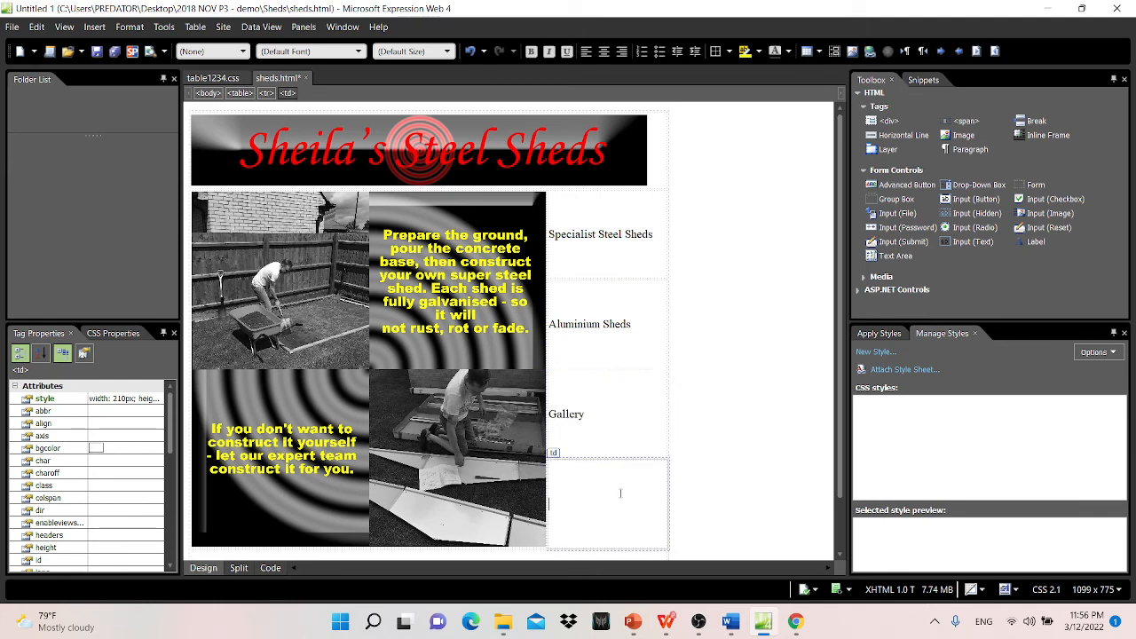
pyautogui.write('About Us')
pyautogui.scroll(-2, 463, 407)
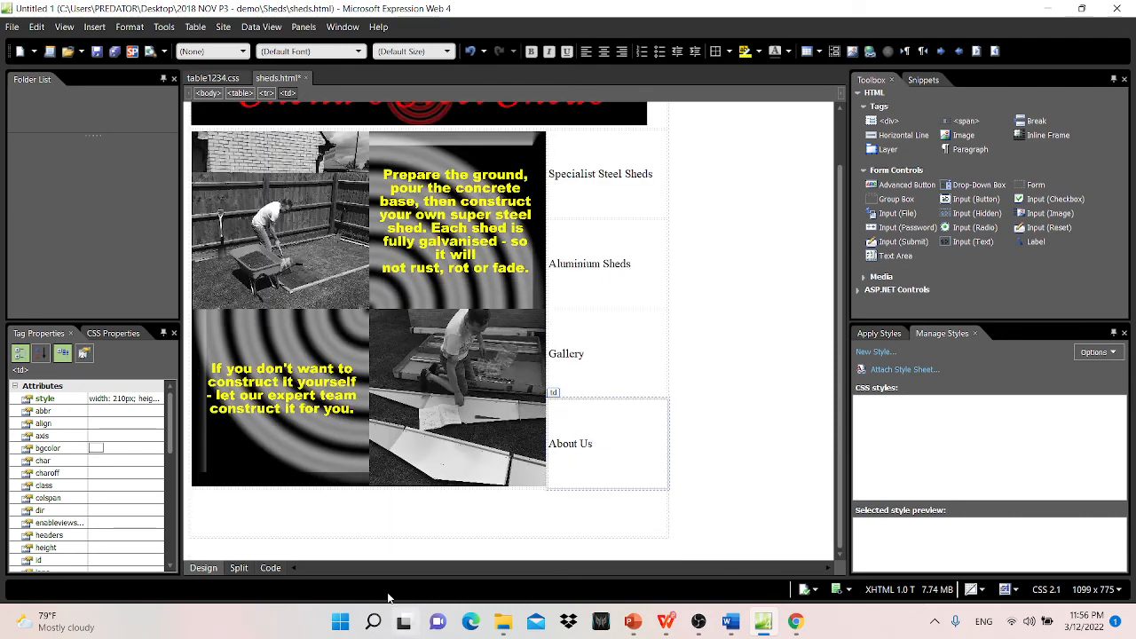
pyautogui.click(666, 621)
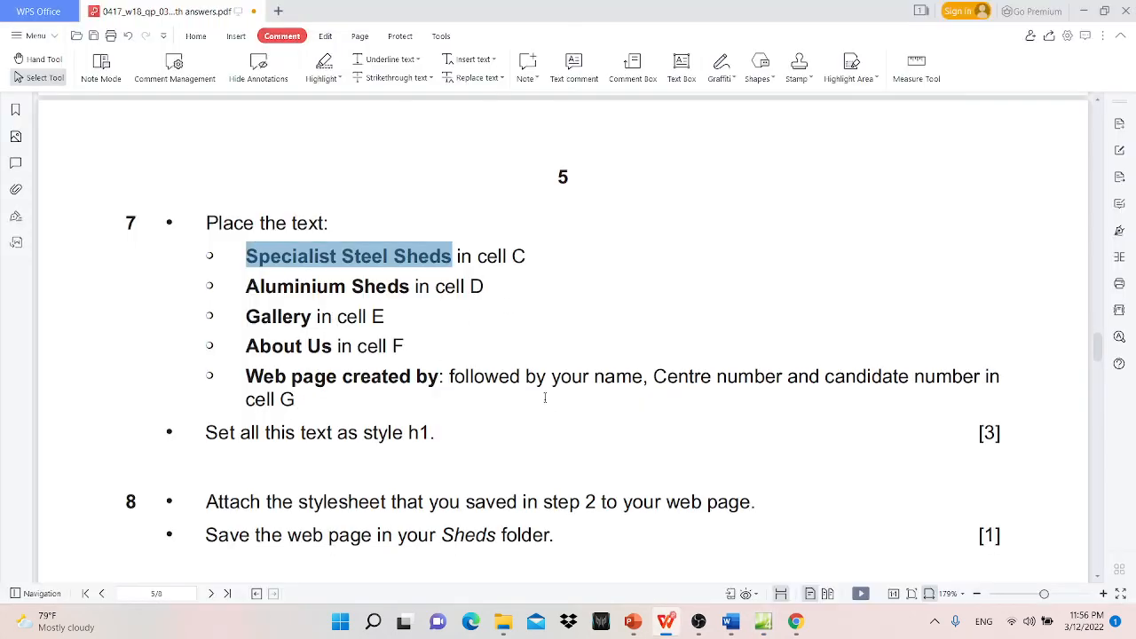
# - Check question 7's author-name requirement for cell G, then return to sheds.html
pyautogui.scroll(10, 545, 398)
pyautogui.scroll(-2, 344, 417)
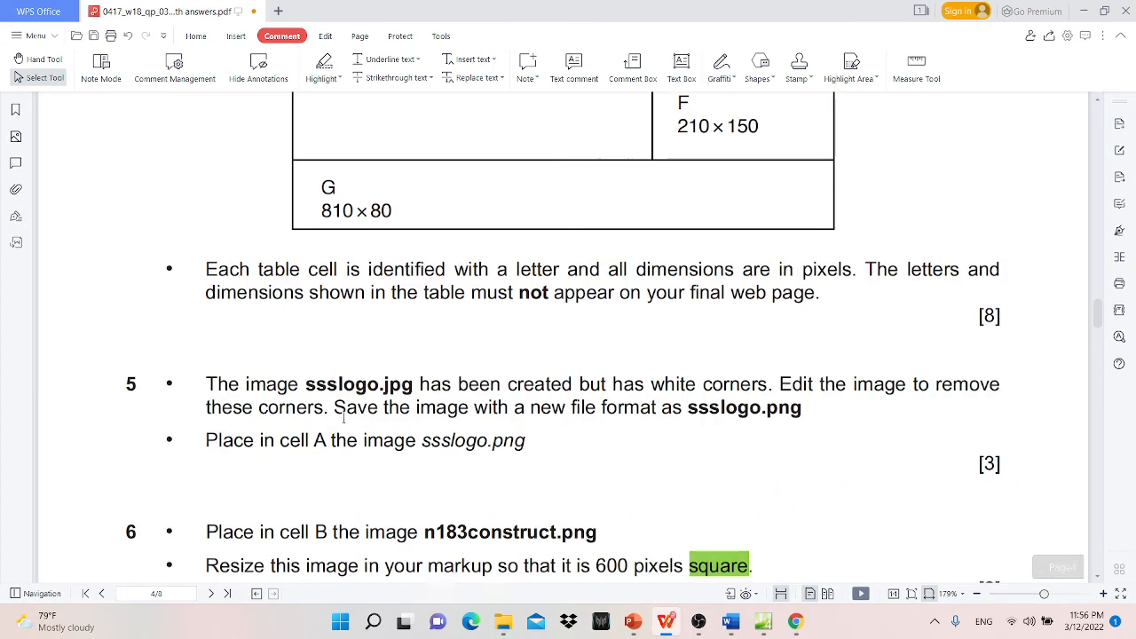
pyautogui.scroll(-8, 344, 417)
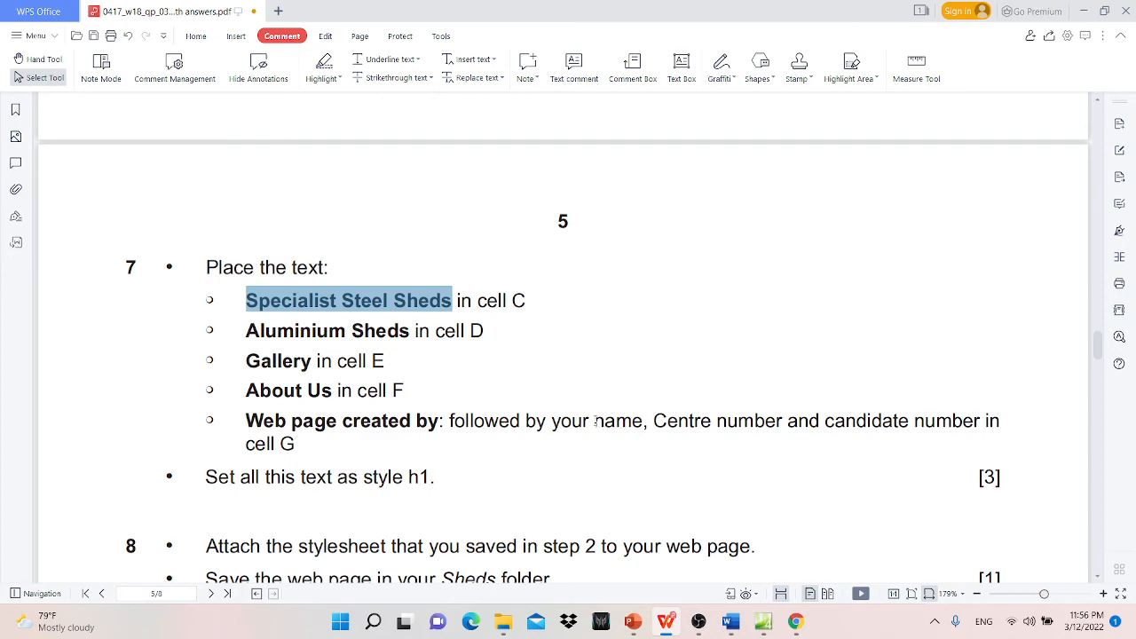
pyautogui.moveTo(595, 423); pyautogui.dragTo(650, 423)
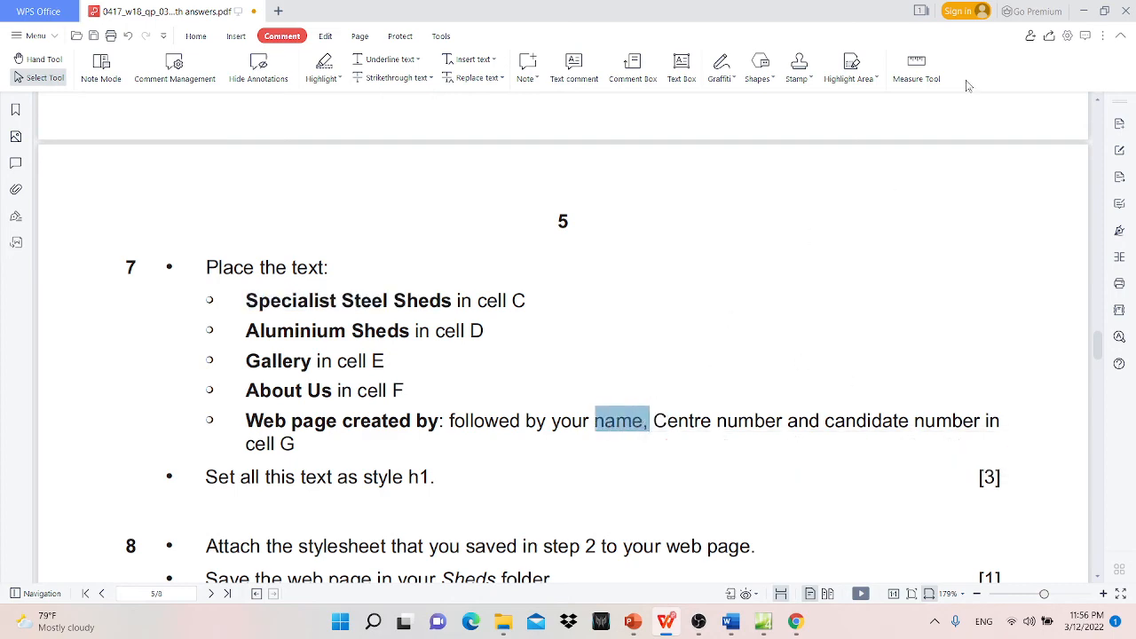
pyautogui.click(1082, 10)
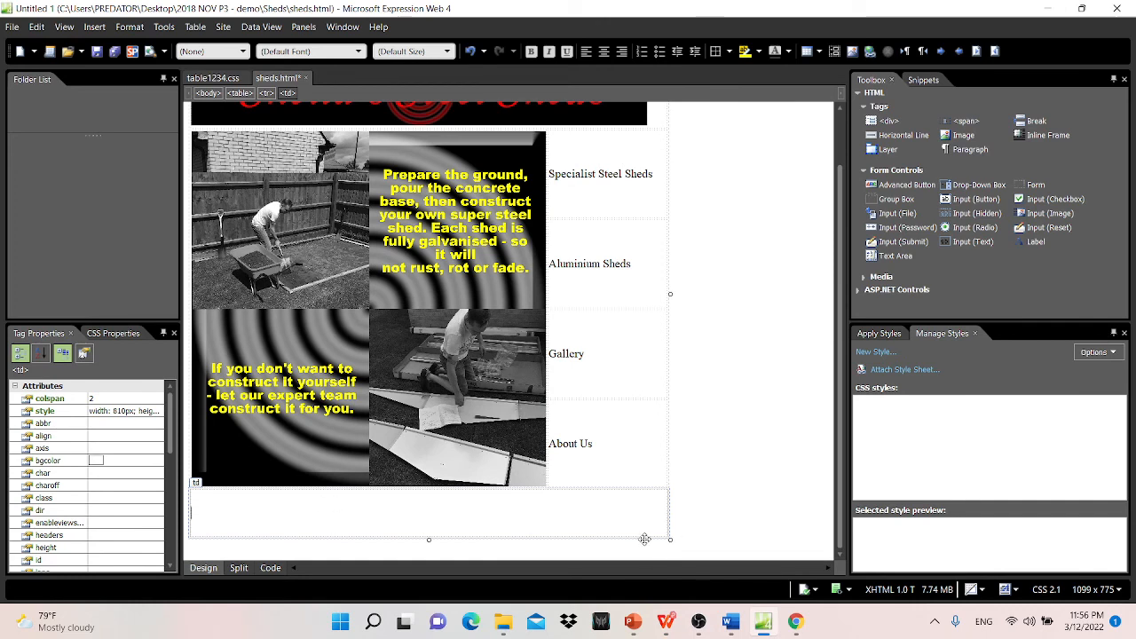
# - Type 'Web page created by:' with the candidate's name, centre number and candidate number into cell G
pyautogui.write('Web page created')
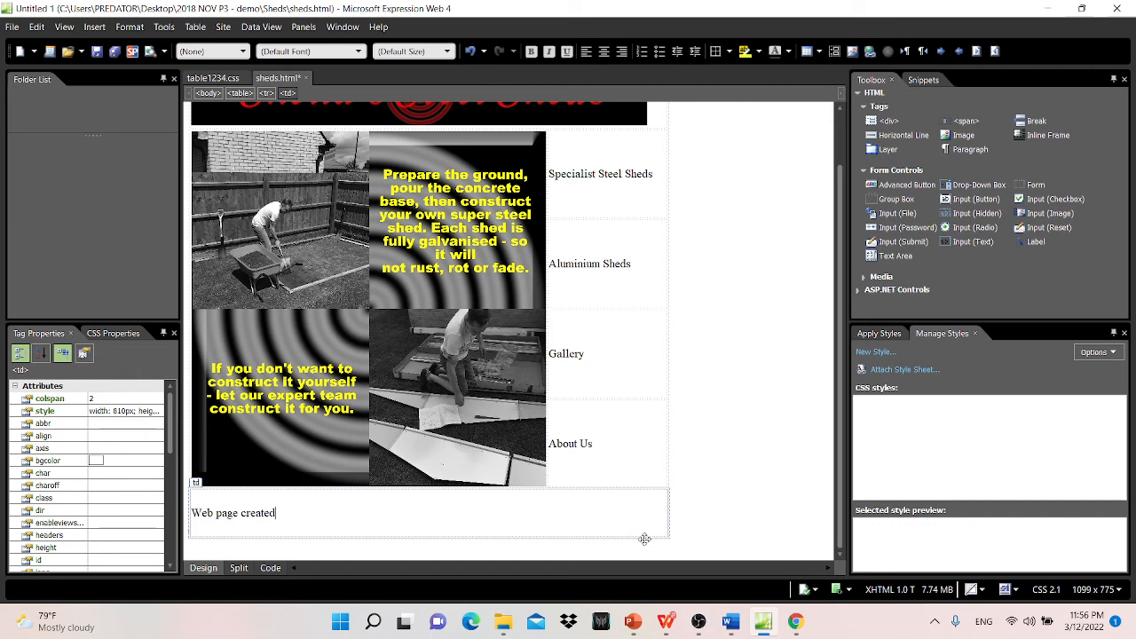
pyautogui.write(' by: Birby Nanako, BN113')
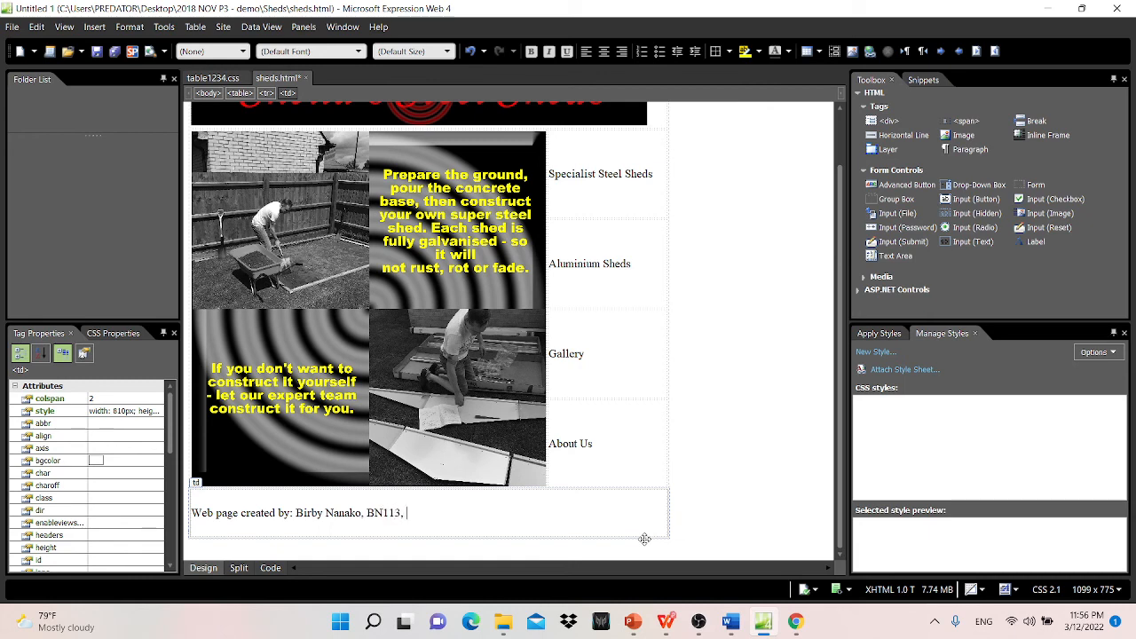
pyautogui.write(', 1234')
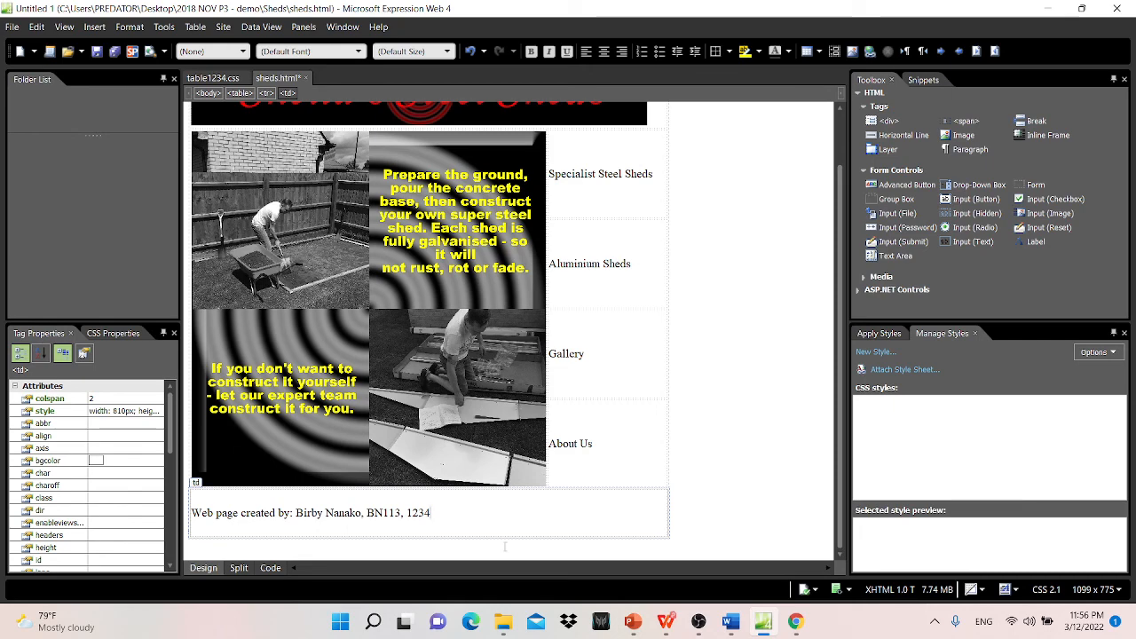
pyautogui.click(666, 622)
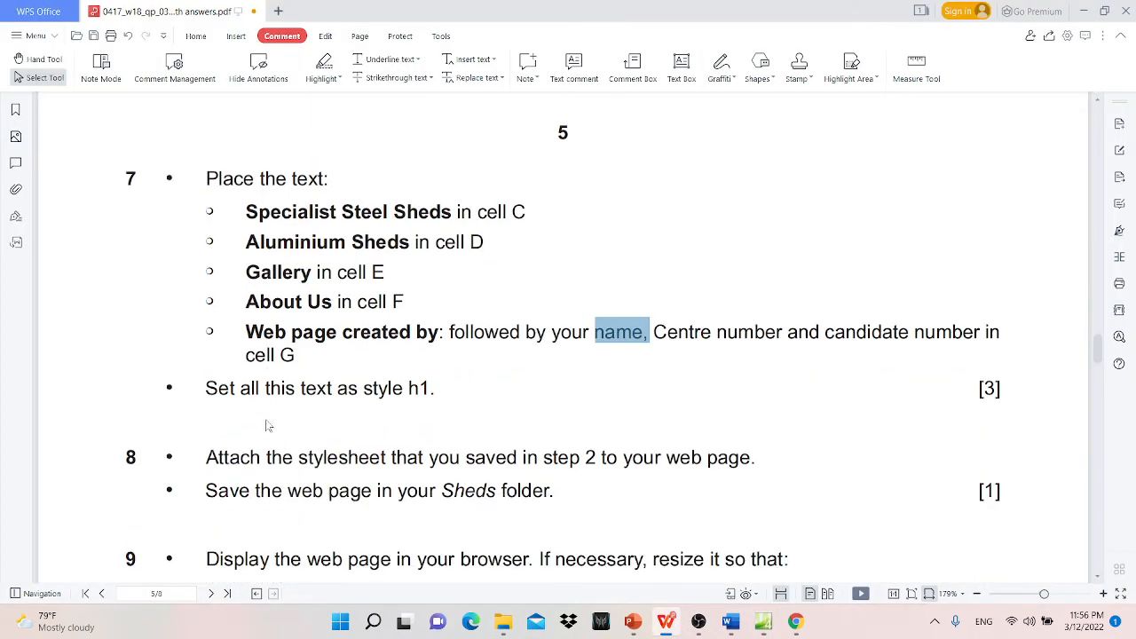
# - Set the four menu cells C–F to the Heading 1 style
pyautogui.moveTo(200, 392); pyautogui.dragTo(433, 404)
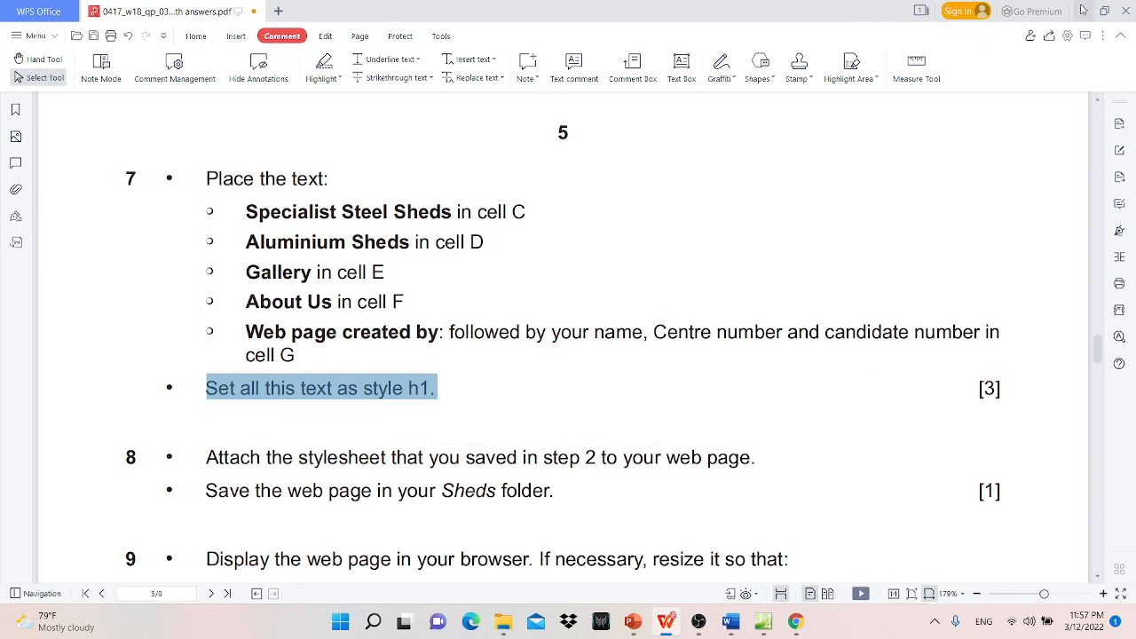
pyautogui.hotkey('alt', 'Tab')
pyautogui.moveTo(578, 170); pyautogui.dragTo(595, 483)
pyautogui.scroll(1, 578, 178)
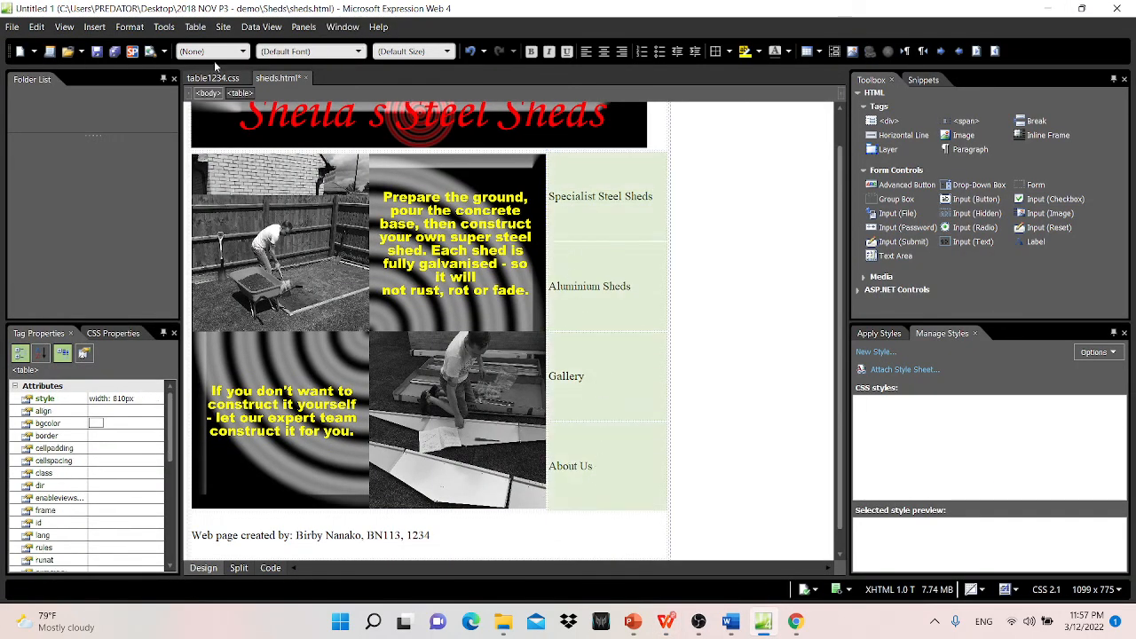
pyautogui.click(243, 51)
pyautogui.click(211, 98)
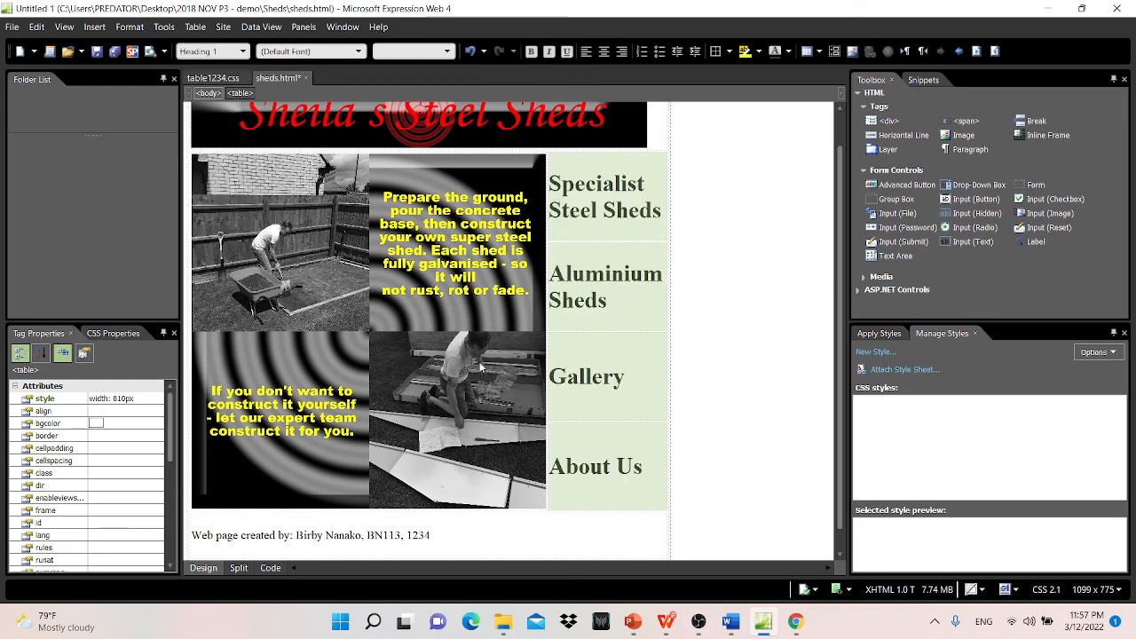
# - Set the author line in cell G to Heading 1 as well
pyautogui.scroll(-1, 565, 439)
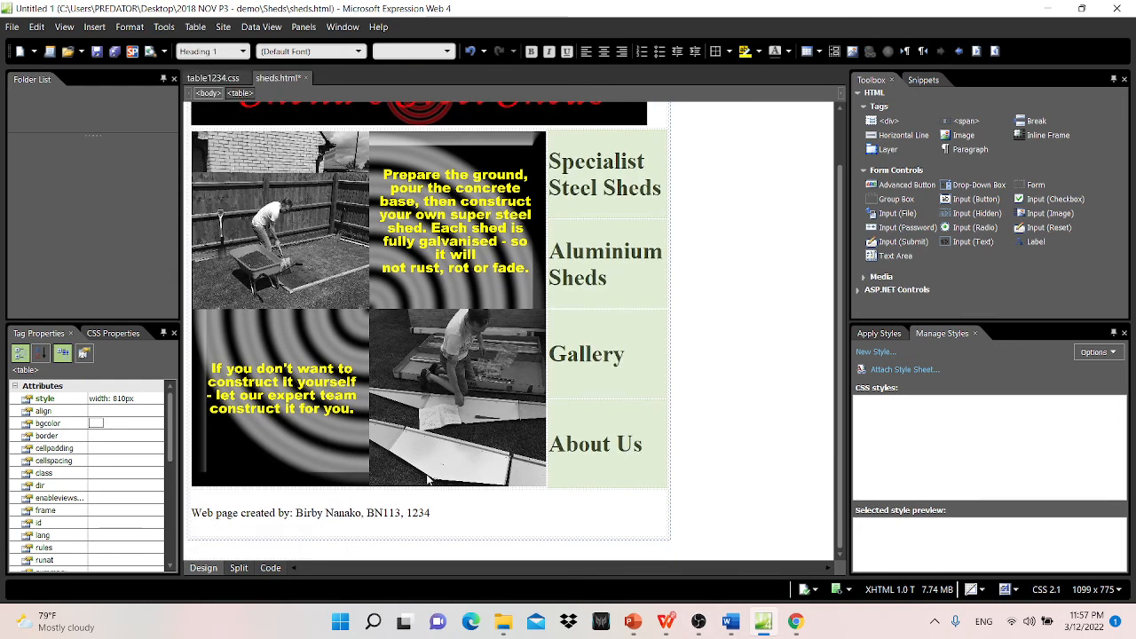
pyautogui.click(186, 516)
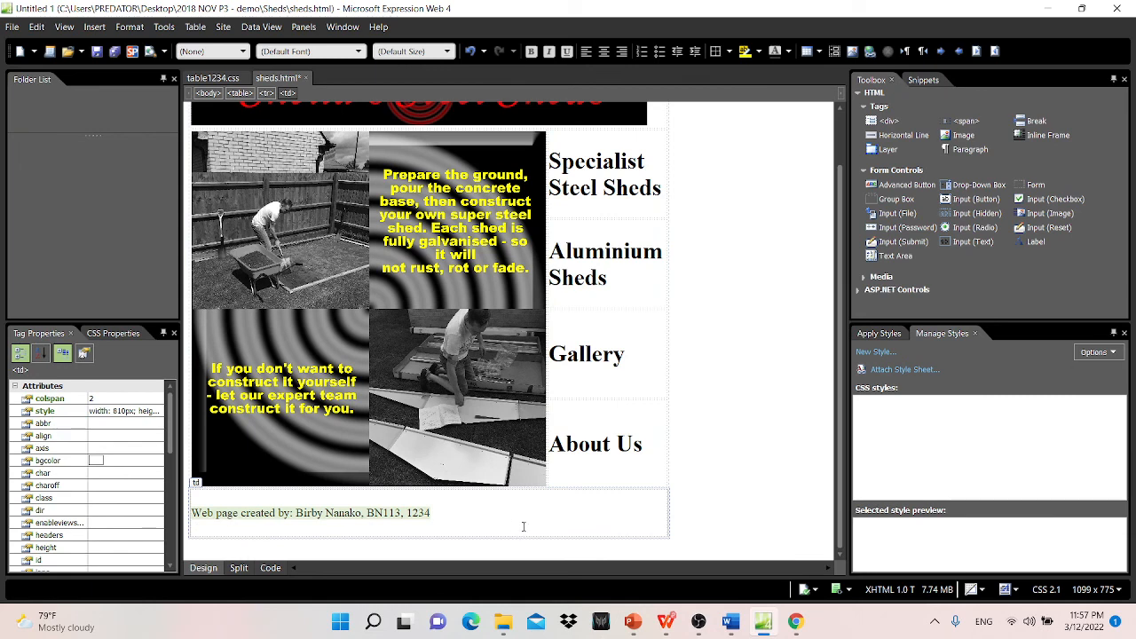
pyautogui.click(238, 51)
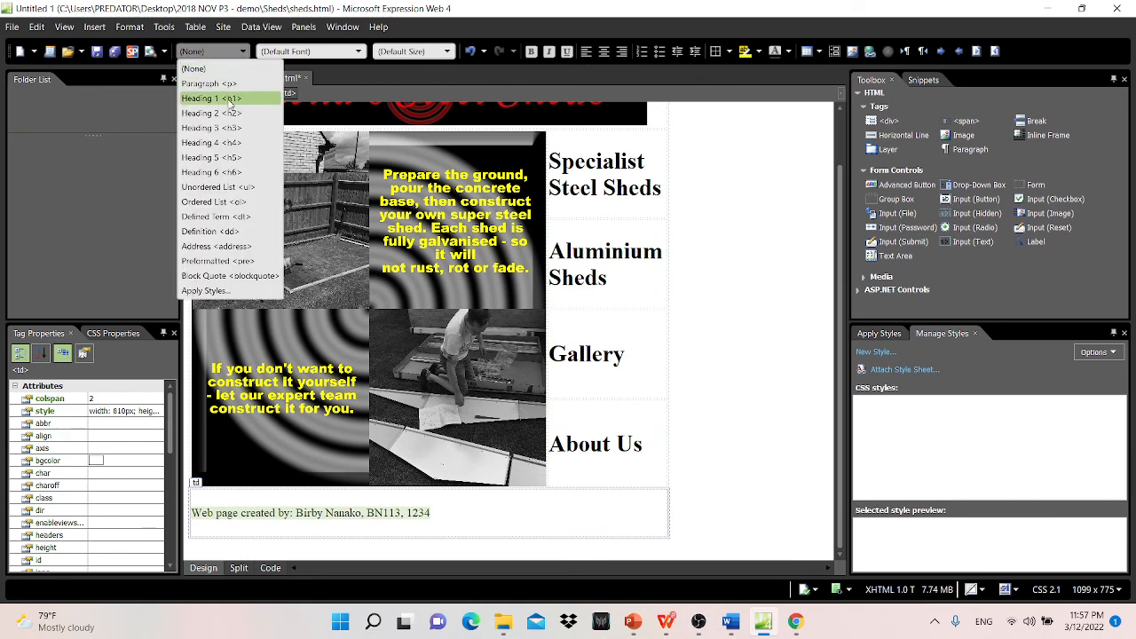
pyautogui.click(229, 98)
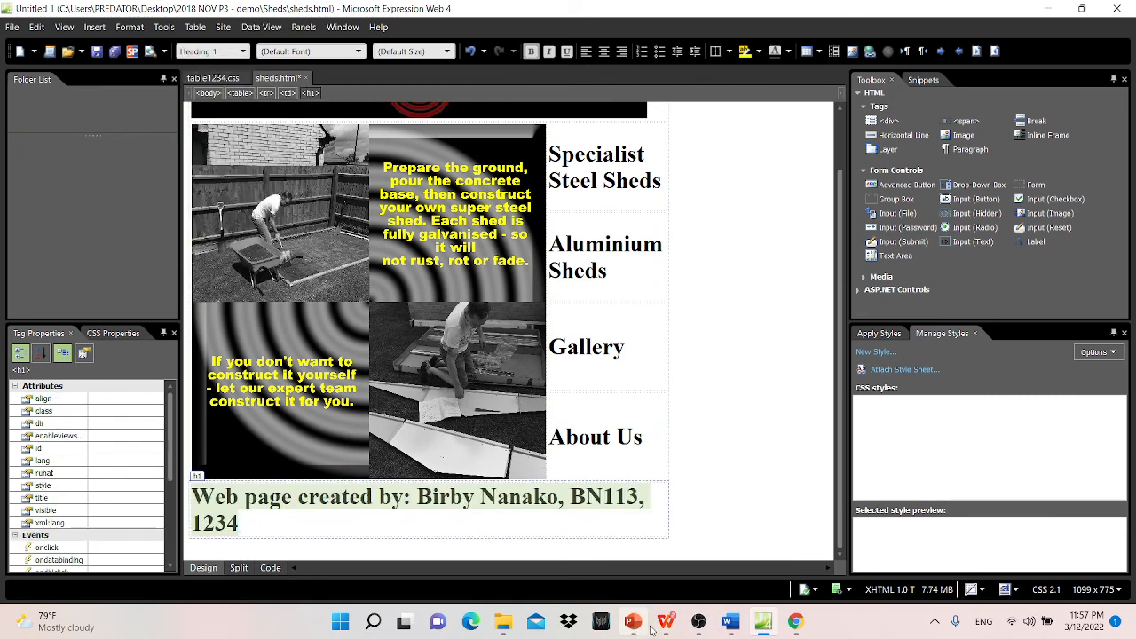
pyautogui.click(653, 626)
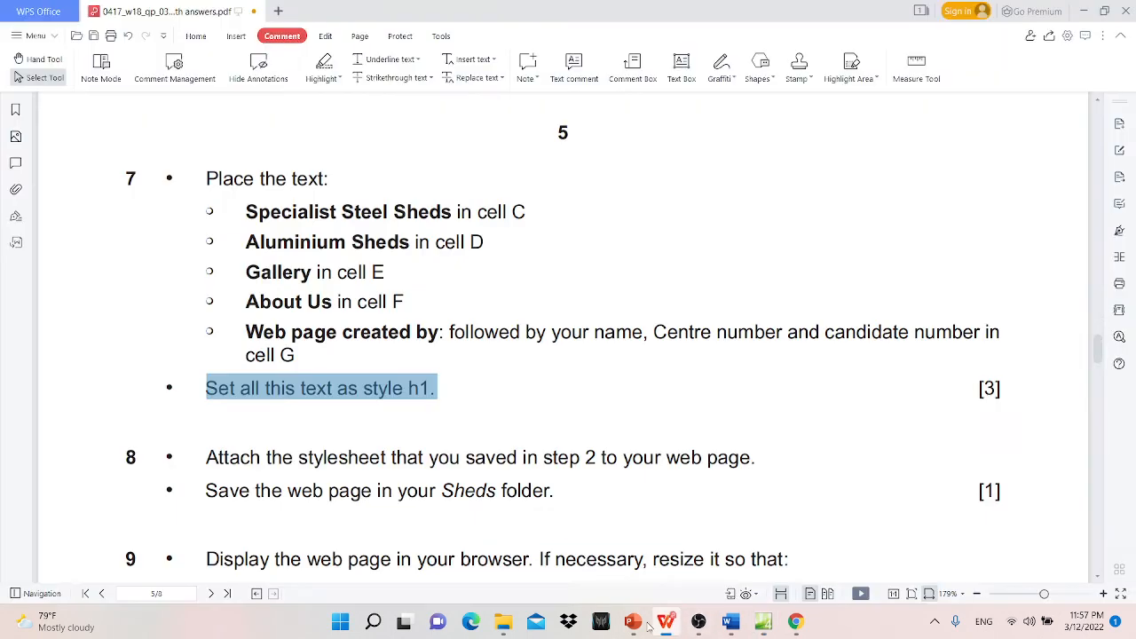
# - Read the stylesheet-attachment question in the exam paper, then return to sheds.html and select the table
pyautogui.scroll(-3, 355, 311)
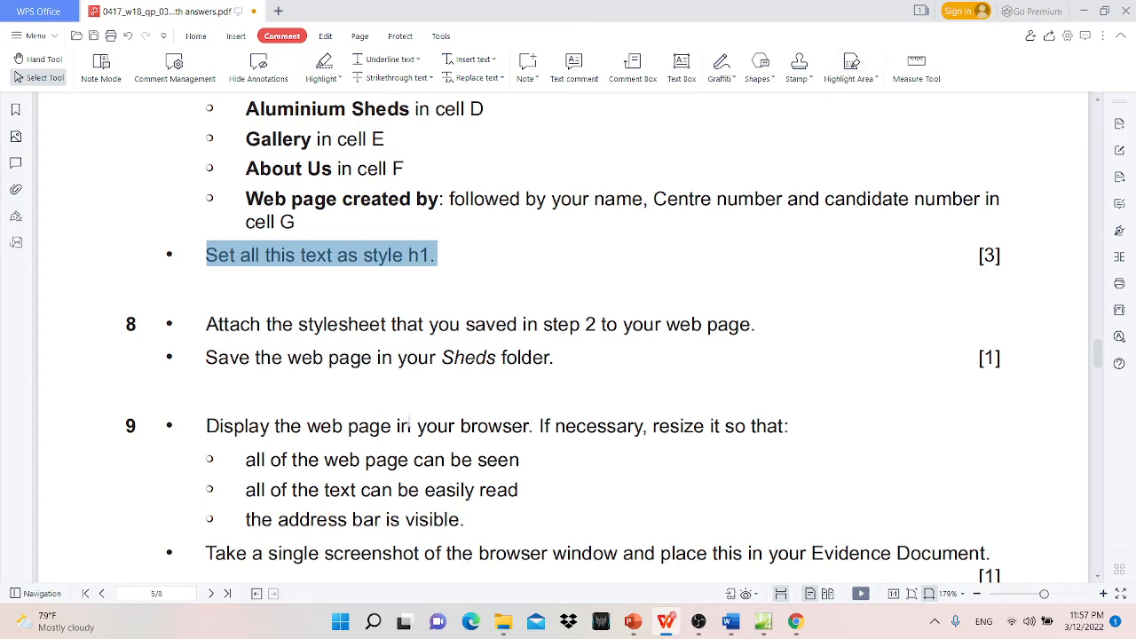
pyautogui.click(1084, 11)
pyautogui.click(712, 328)
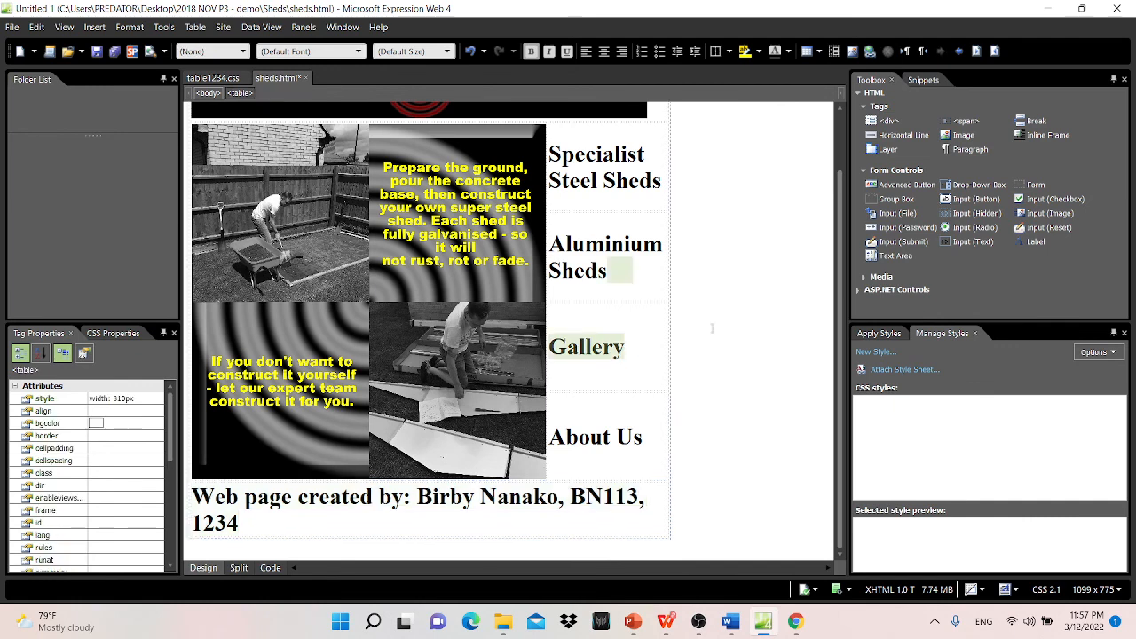
# - Review and close table1234.css, then attach table1234.css to sheds.html through Manage Styles
pyautogui.click(215, 79)
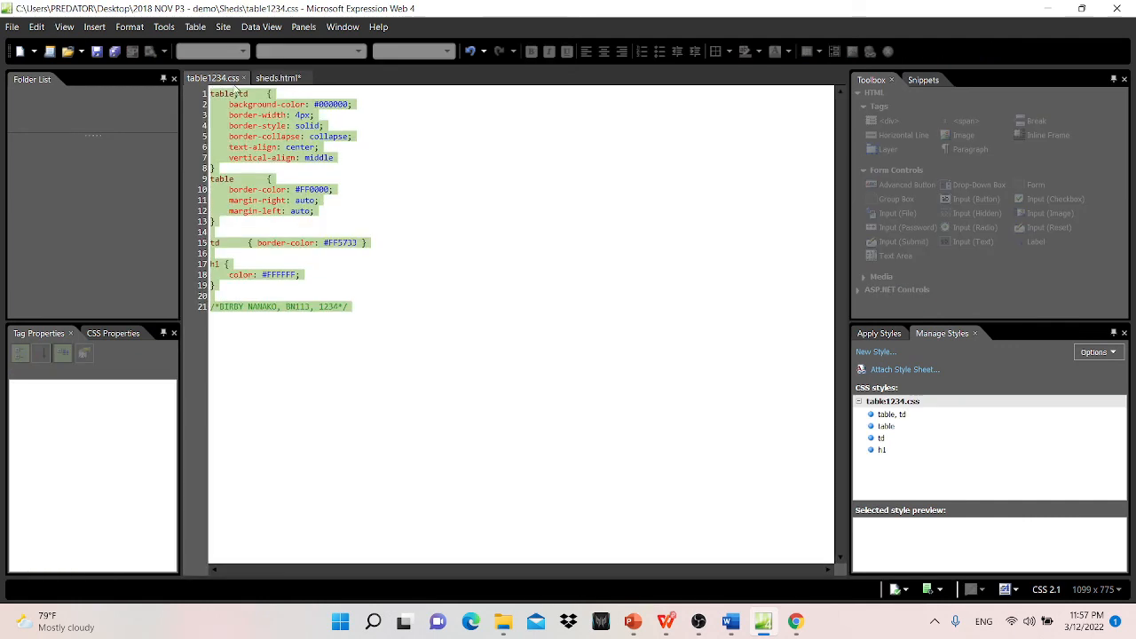
pyautogui.click(245, 79)
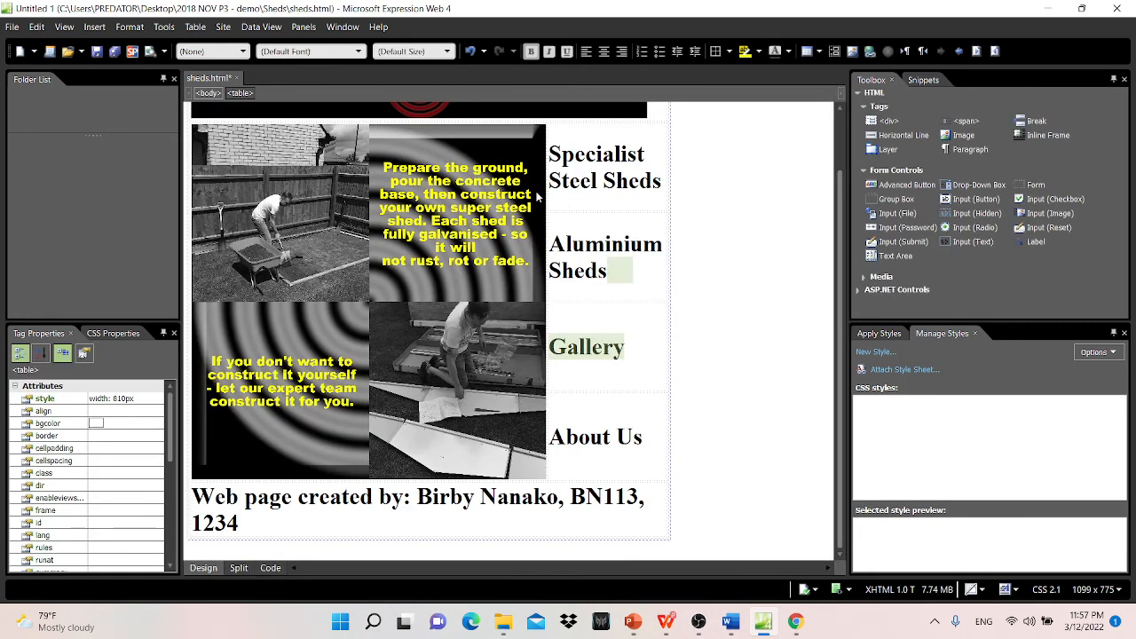
pyautogui.click(928, 371)
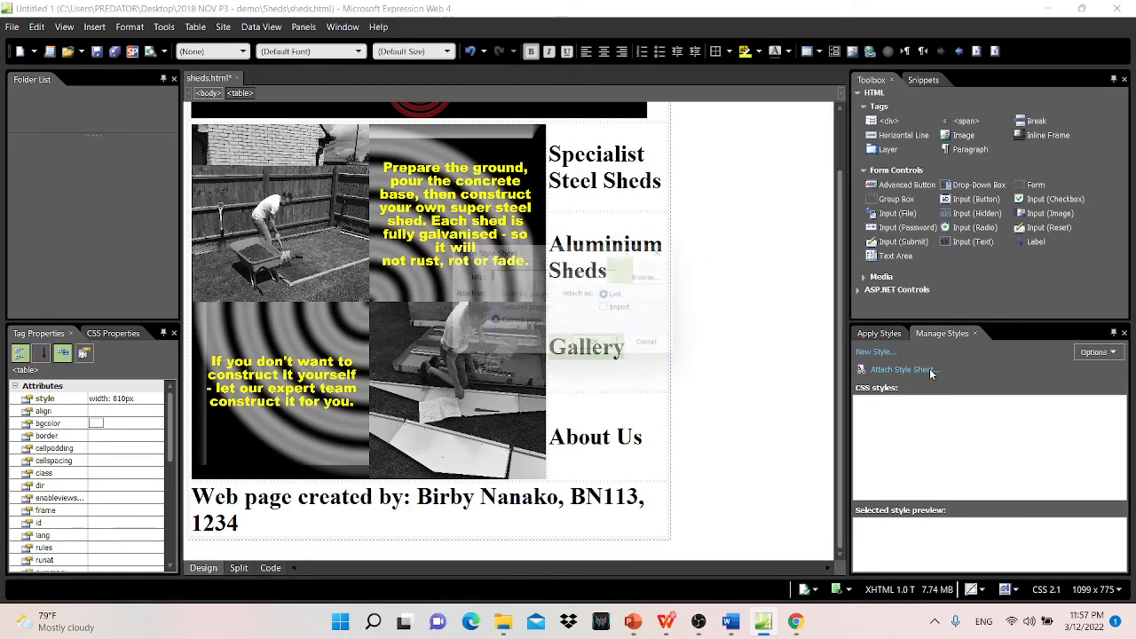
pyautogui.click(658, 278)
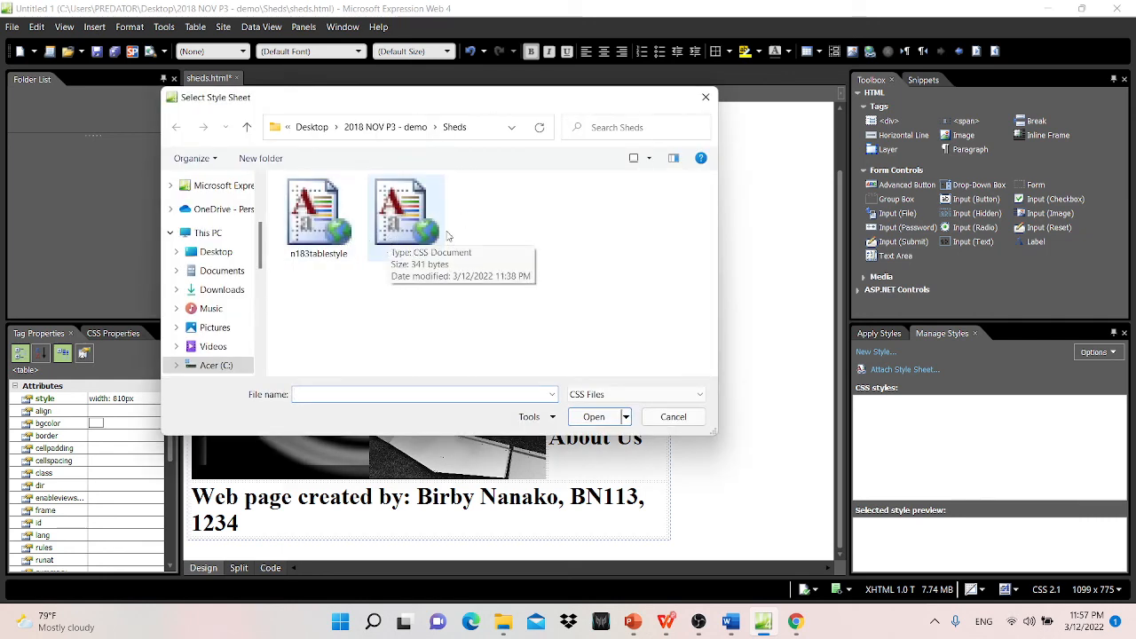
pyautogui.click(396, 222)
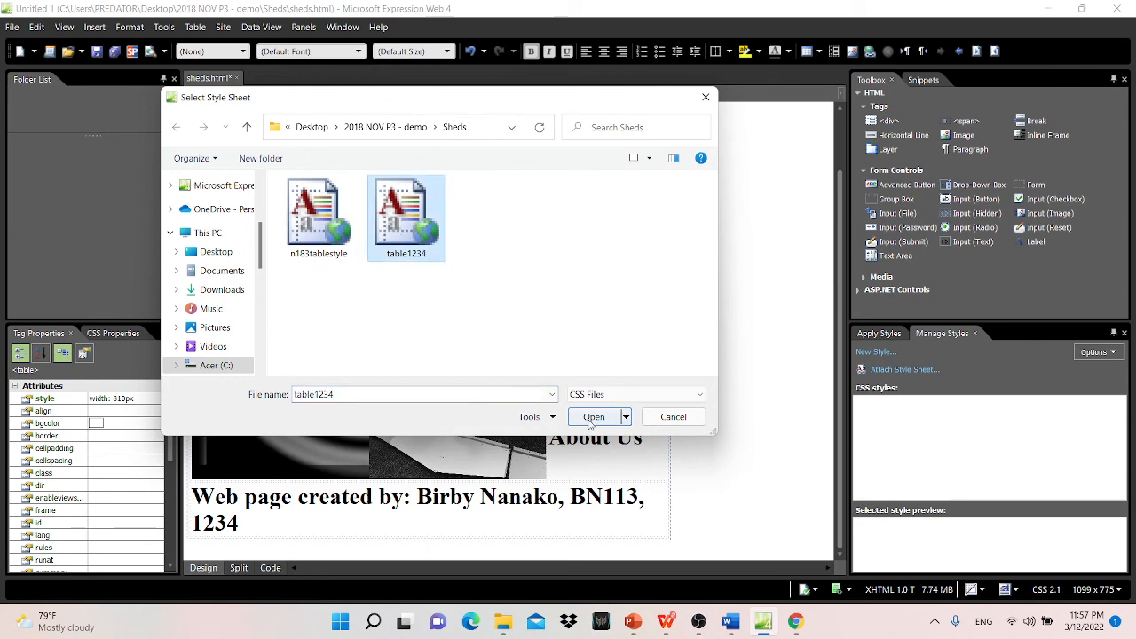
pyautogui.click(588, 423)
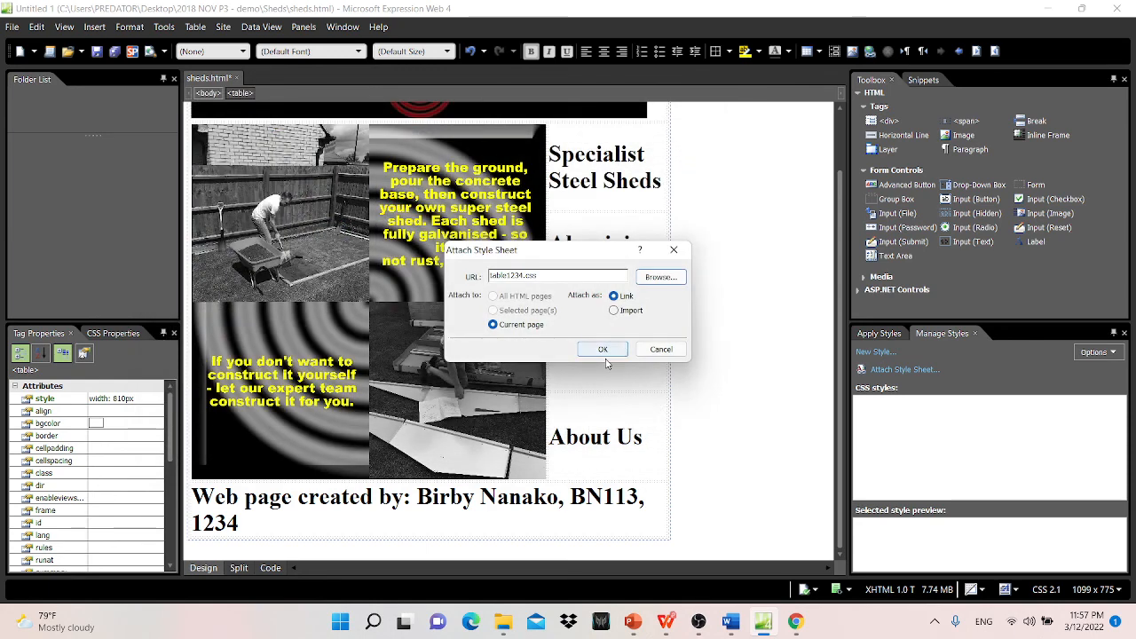
pyautogui.click(604, 350)
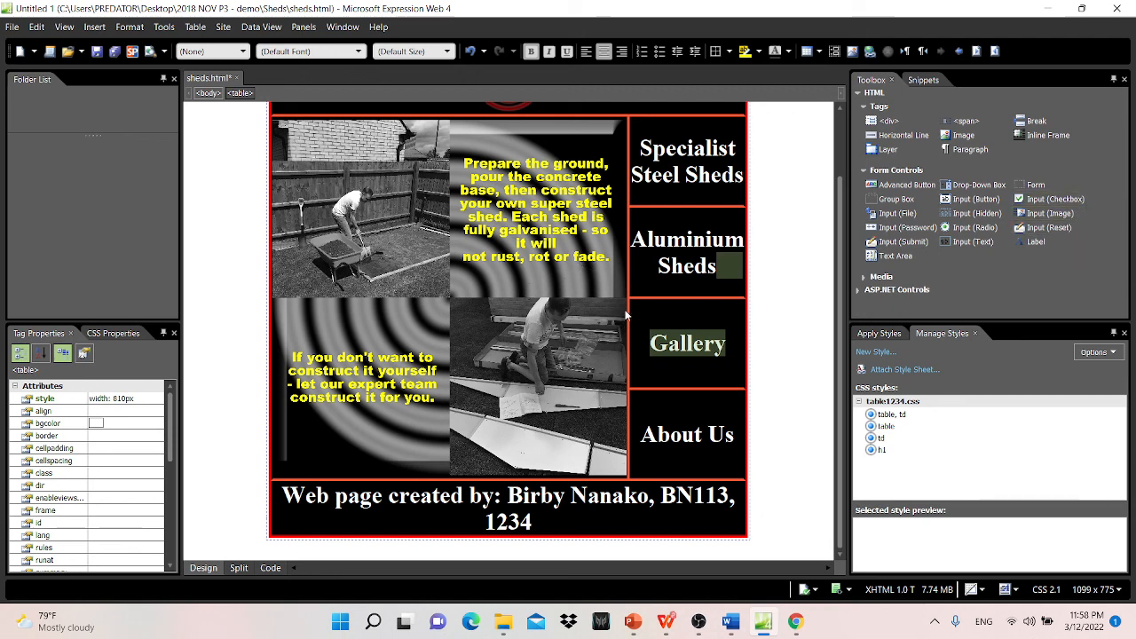
# - Read the exam paper's address bar and single-screenshot instructions, then return to Expression Web
pyautogui.click(666, 621)
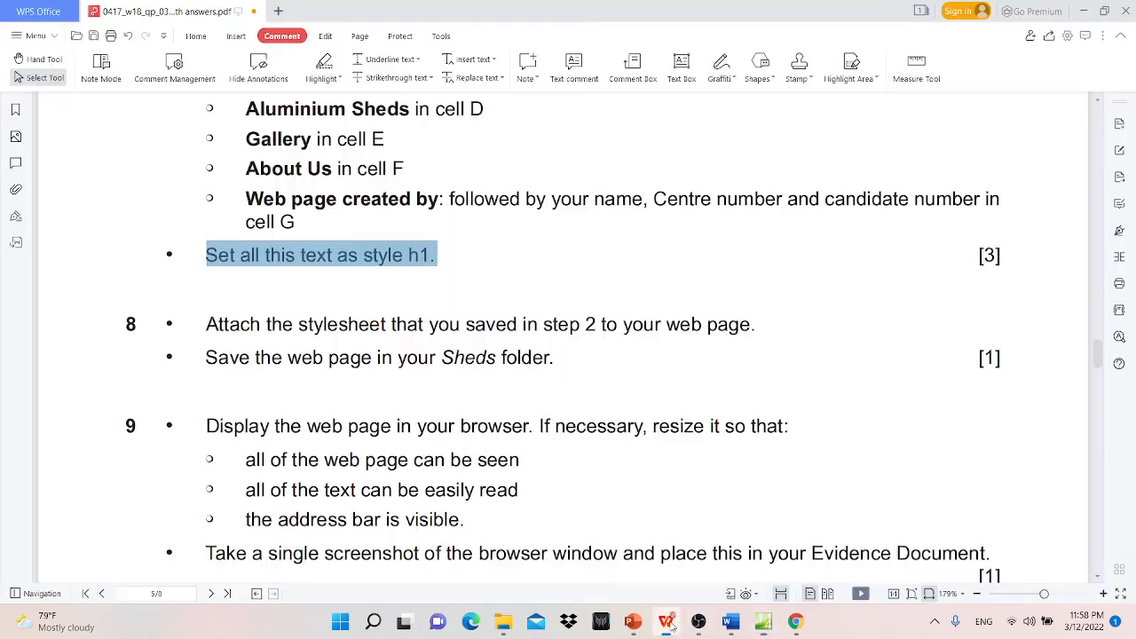
pyautogui.scroll(-4, 275, 315)
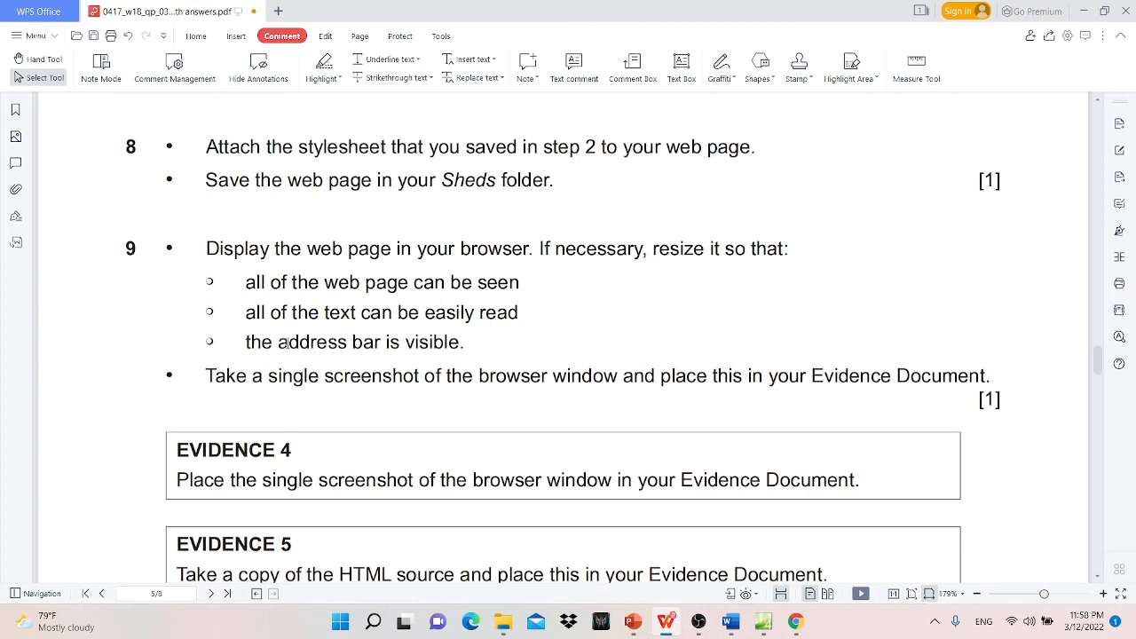
pyautogui.moveTo(279, 343); pyautogui.dragTo(379, 344)
pyautogui.click(448, 342)
pyautogui.moveTo(269, 376); pyautogui.dragTo(321, 379)
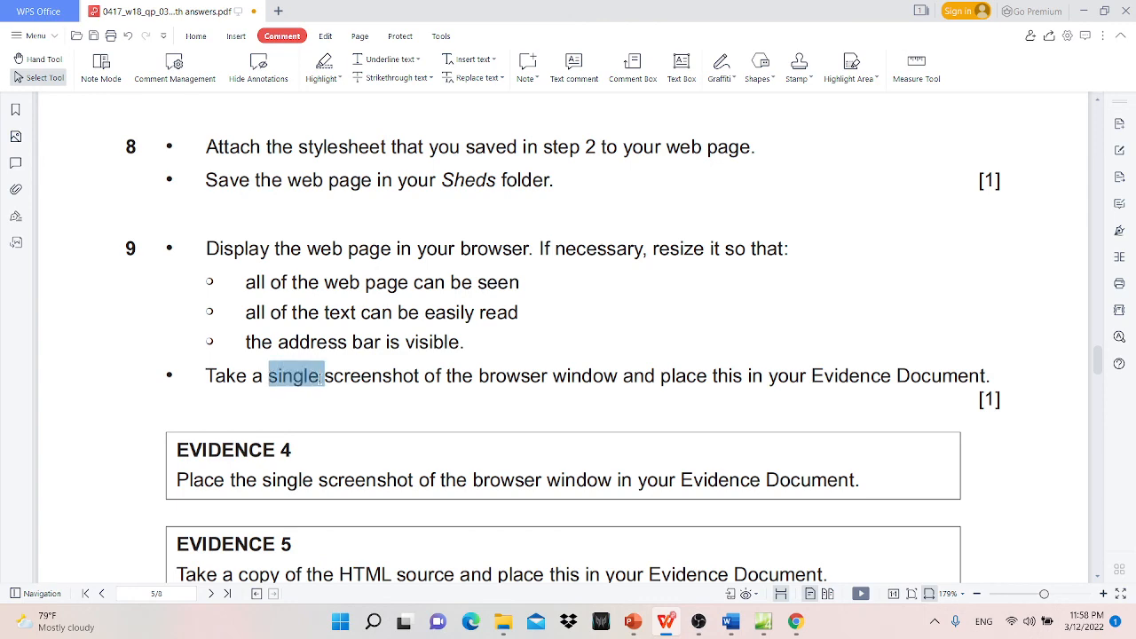
pyautogui.click(1081, 12)
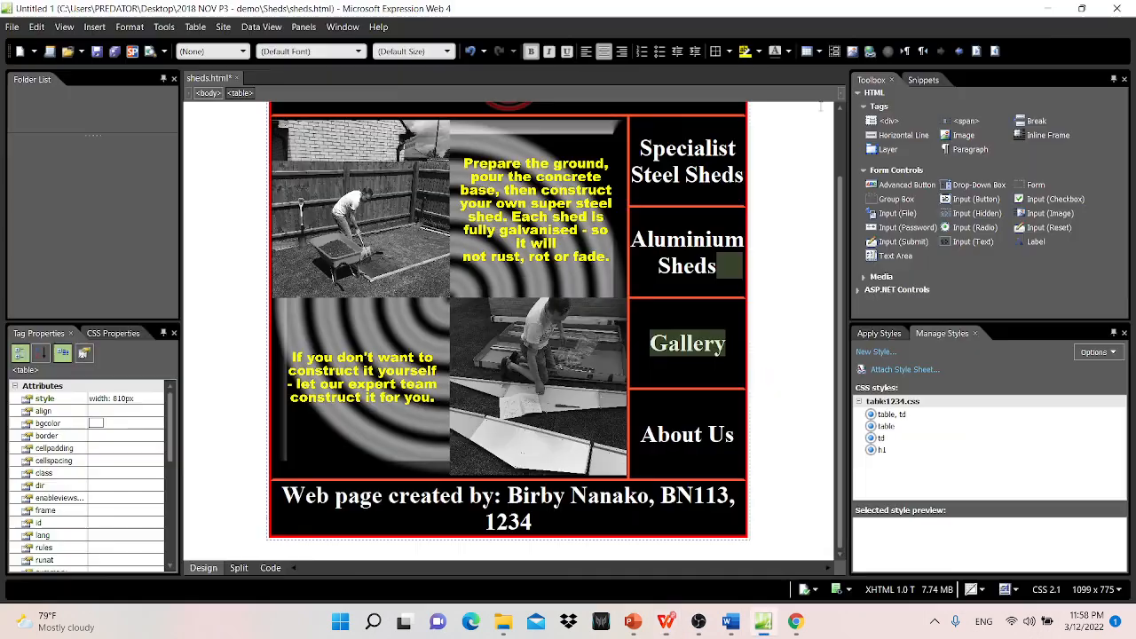
# - Preview sheds.html in Chrome, saving the page when prompted
pyautogui.click(12, 26)
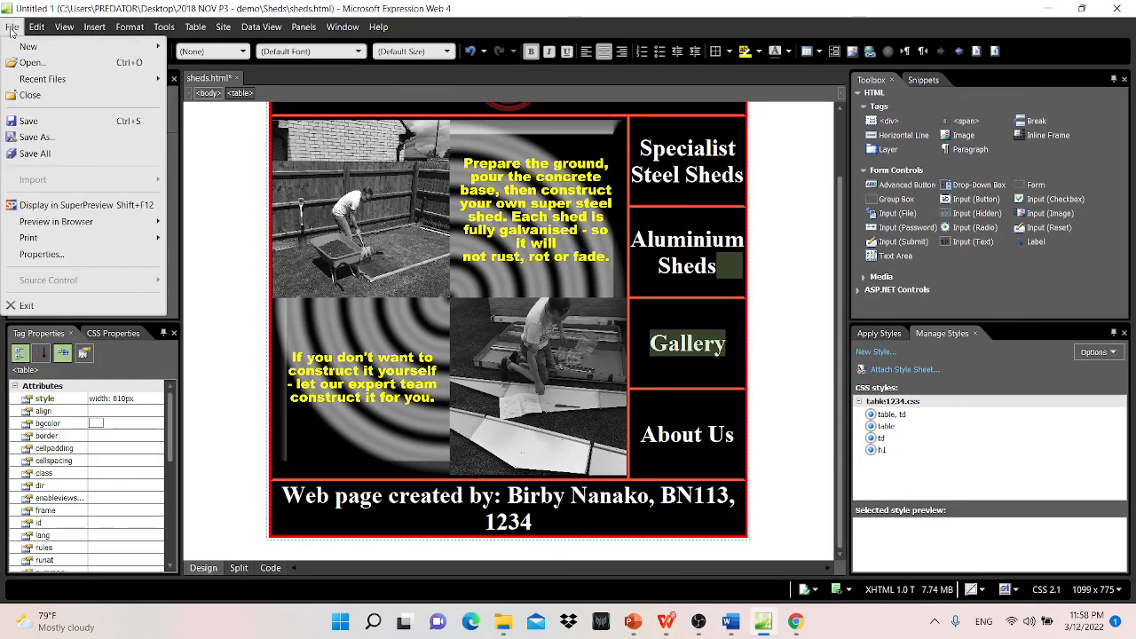
pyautogui.moveTo(98, 224)
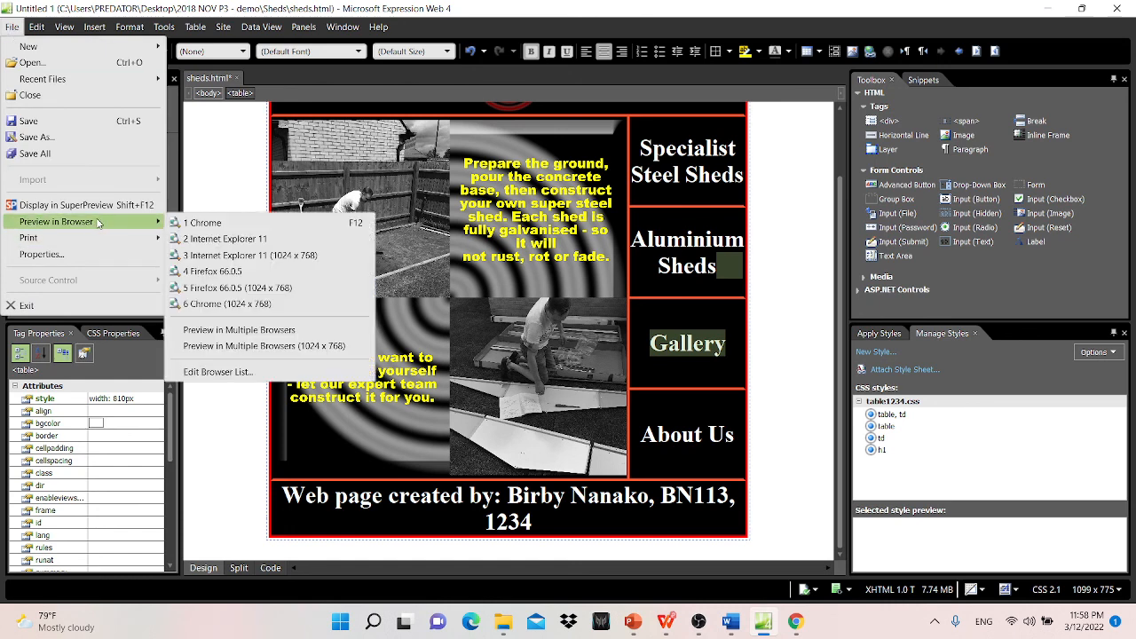
pyautogui.click(206, 223)
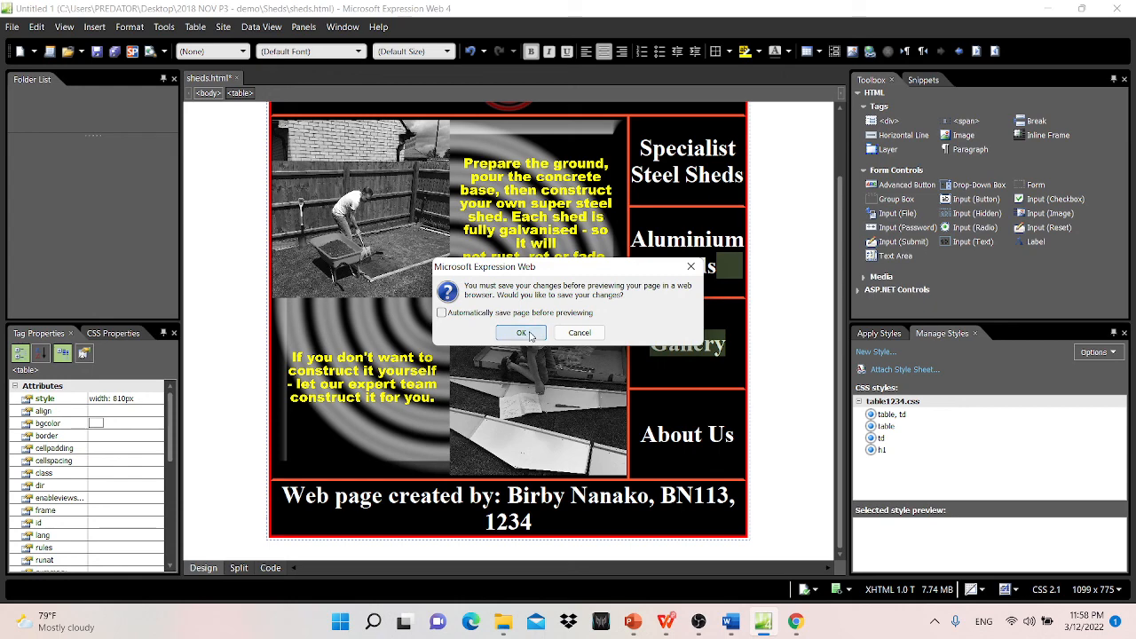
pyautogui.click(522, 333)
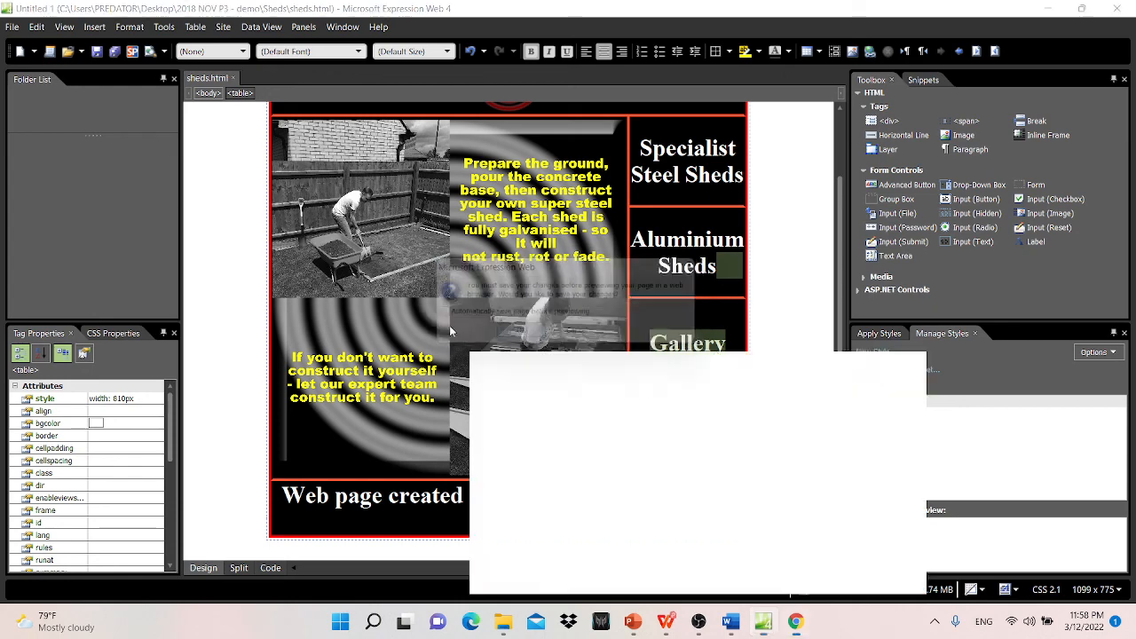
# - Scroll through the Chrome preview and test zooming the page out and back to 100%
pyautogui.scroll(-1, 794, 408)
pyautogui.scroll(1, 793, 407)
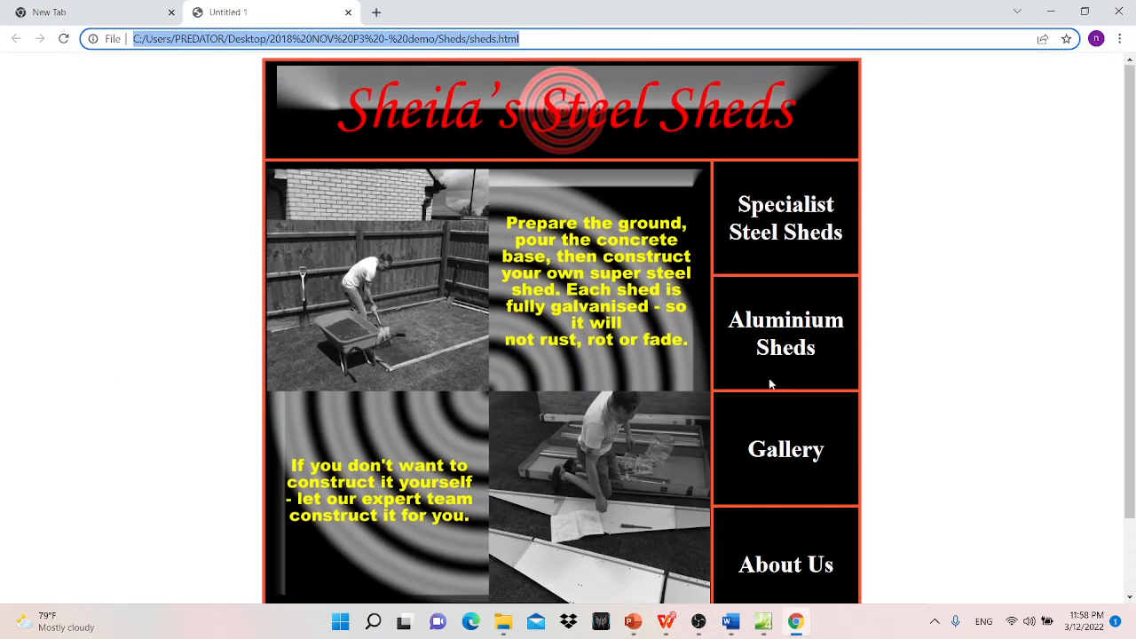
pyautogui.scroll(-1, 1014, 476)
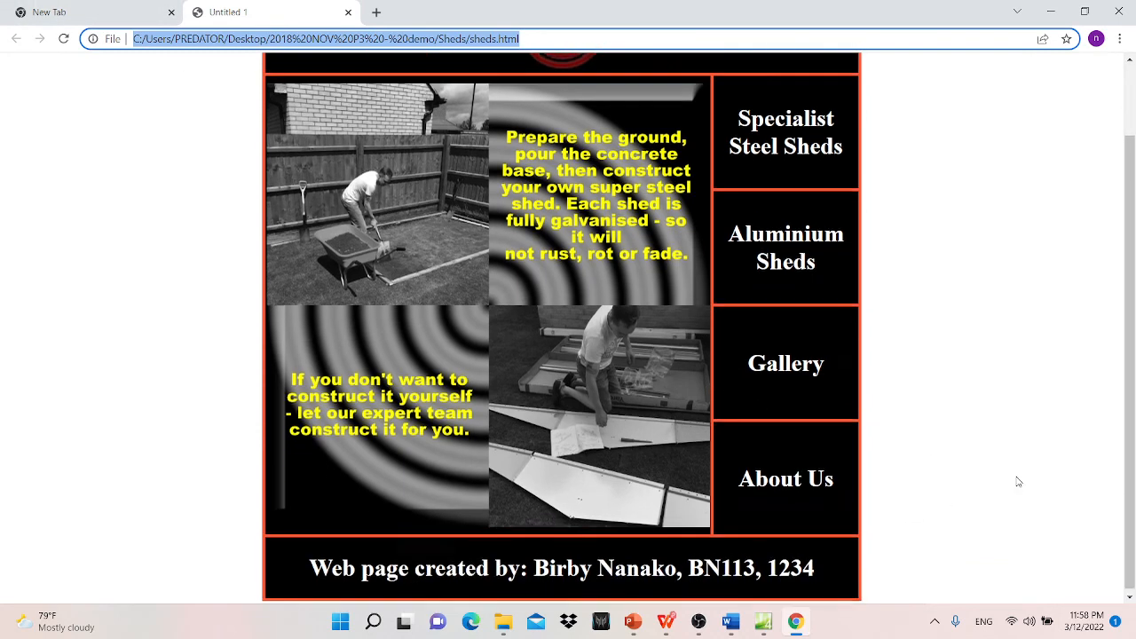
pyautogui.scroll(1, 991, 472)
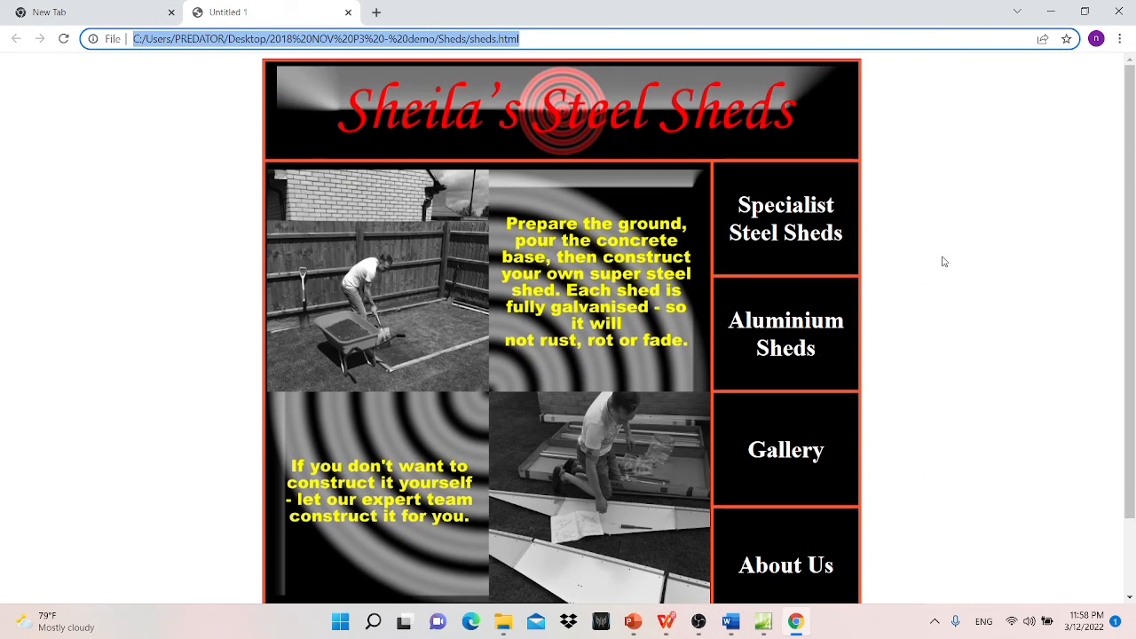
pyautogui.hotkey('ctrl', '-')
pyautogui.hotkey('ctrl', '-')
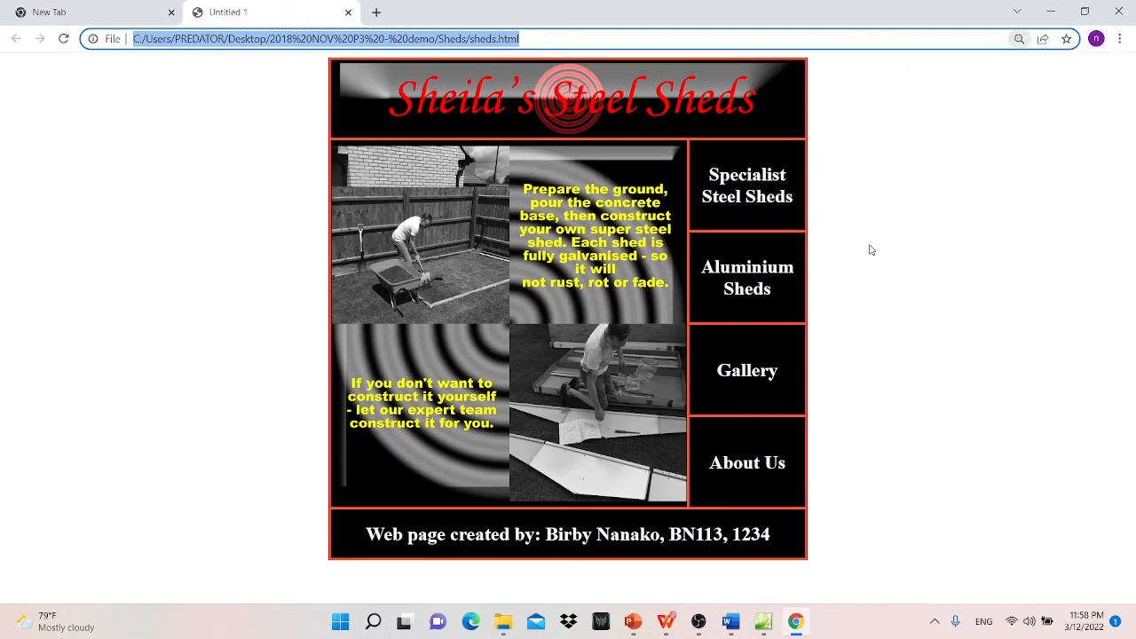
pyautogui.click(886, 257)
pyautogui.hotkey('ctrl', '+')
pyautogui.hotkey('ctrl', '+')
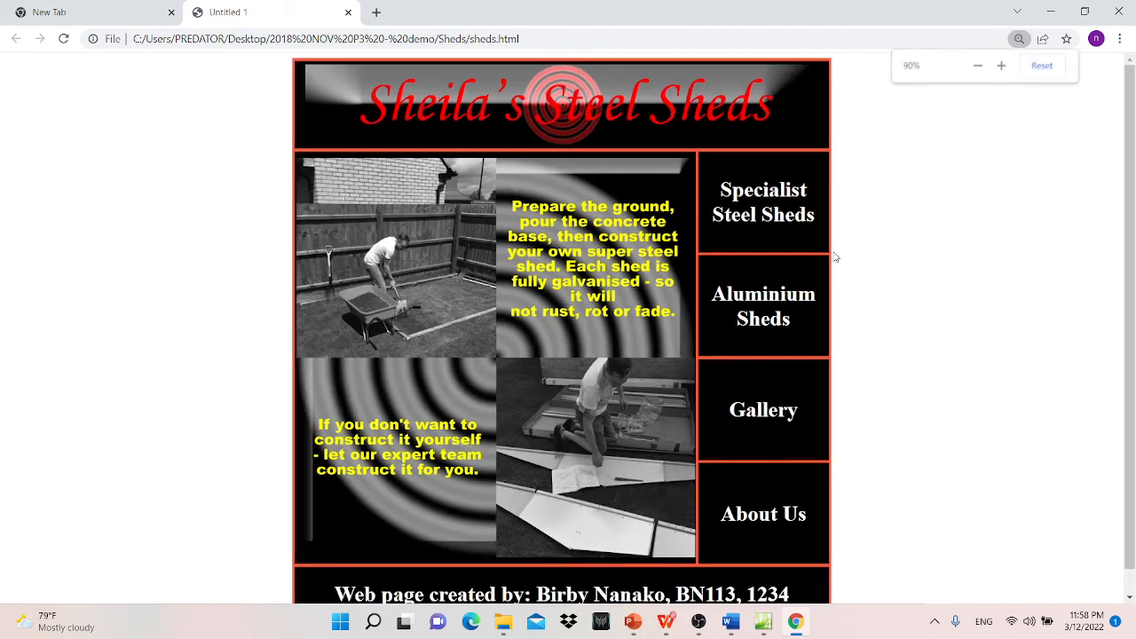
# - Set Chrome's page zoom to 80% from the browser menu
pyautogui.click(1120, 39)
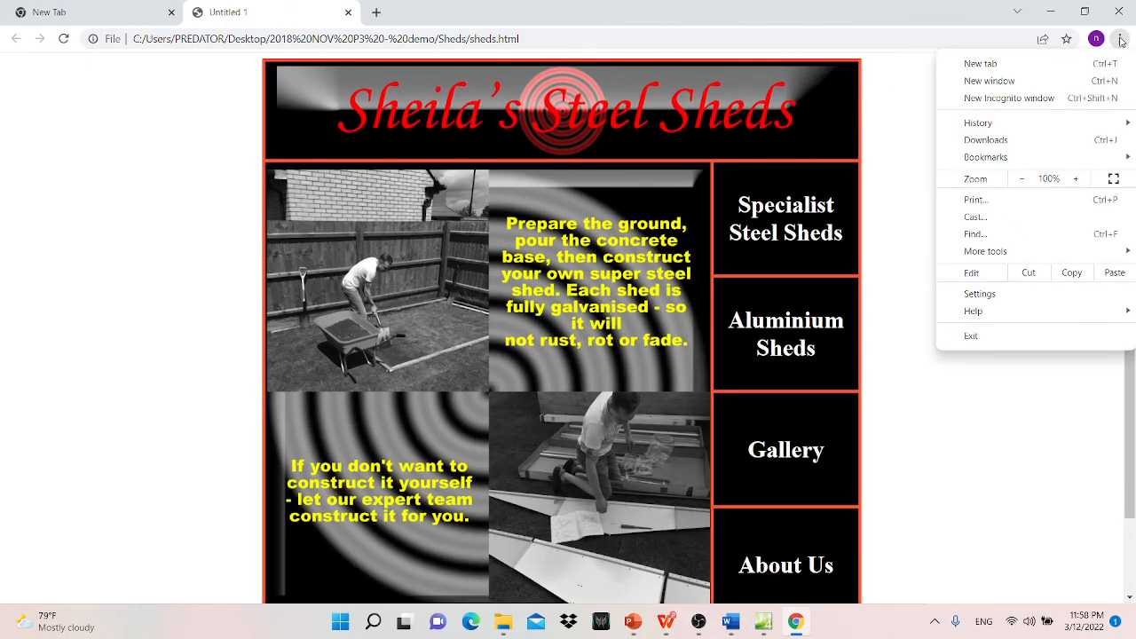
pyautogui.click(1022, 179)
pyautogui.click(1023, 179)
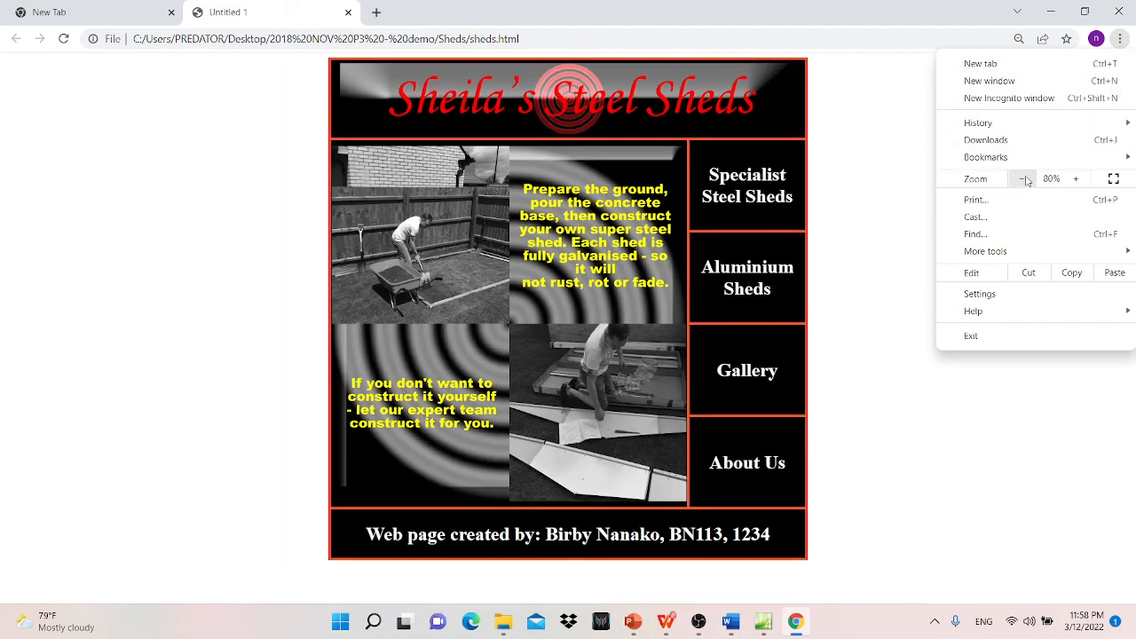
pyautogui.click(872, 515)
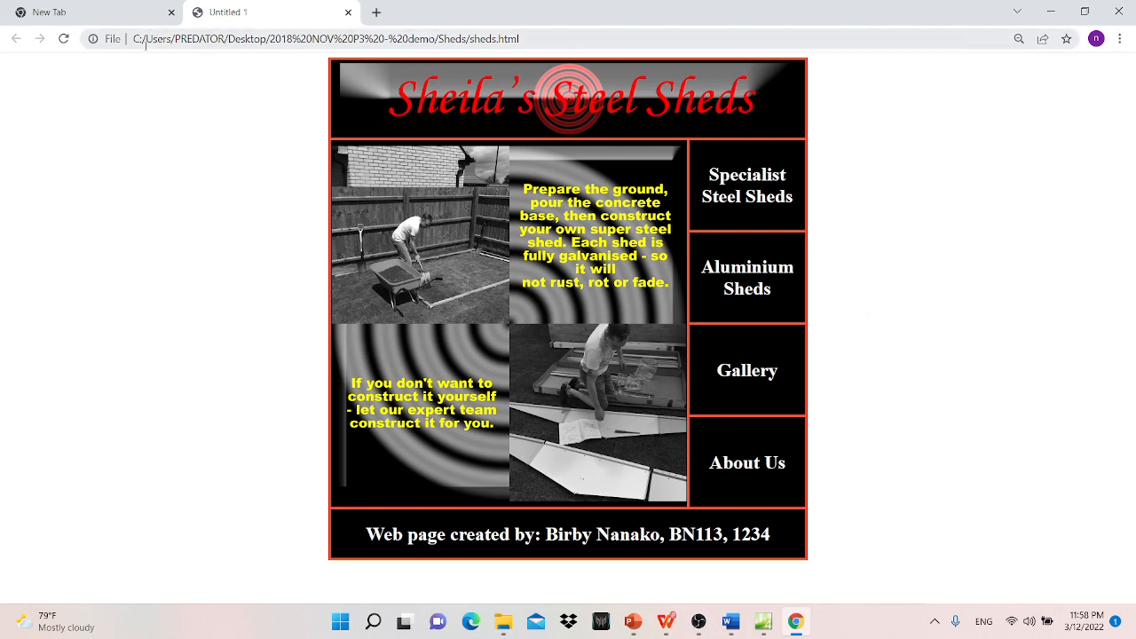
# - Check the local file address, then snip the whole browser window to the clipboard
pyautogui.click(107, 39)
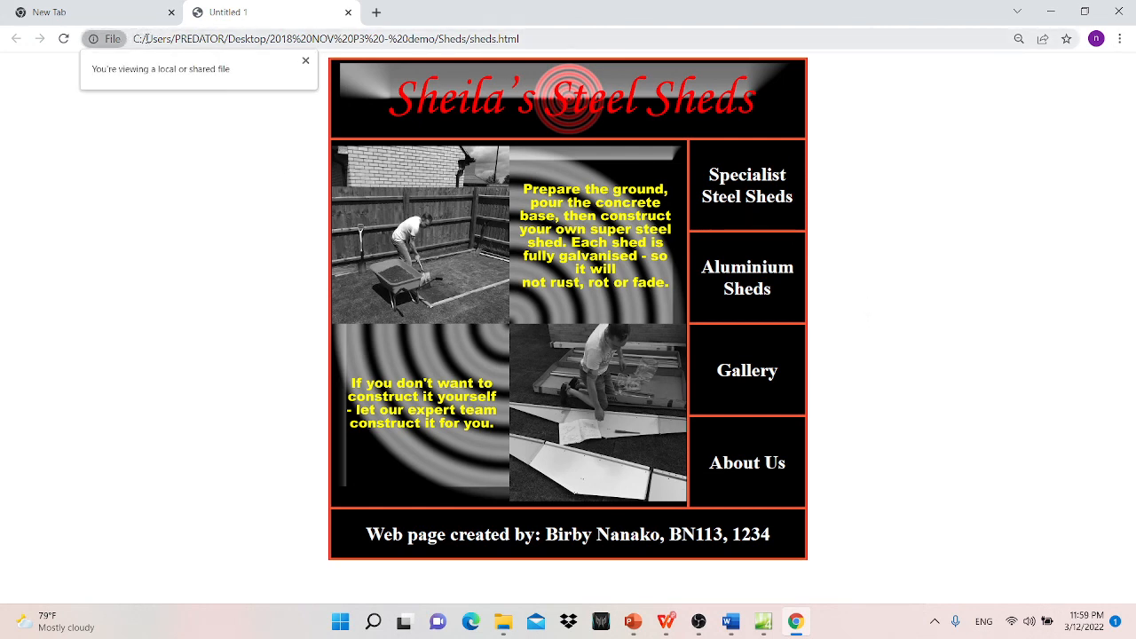
pyautogui.click(146, 38)
pyautogui.click(1043, 229)
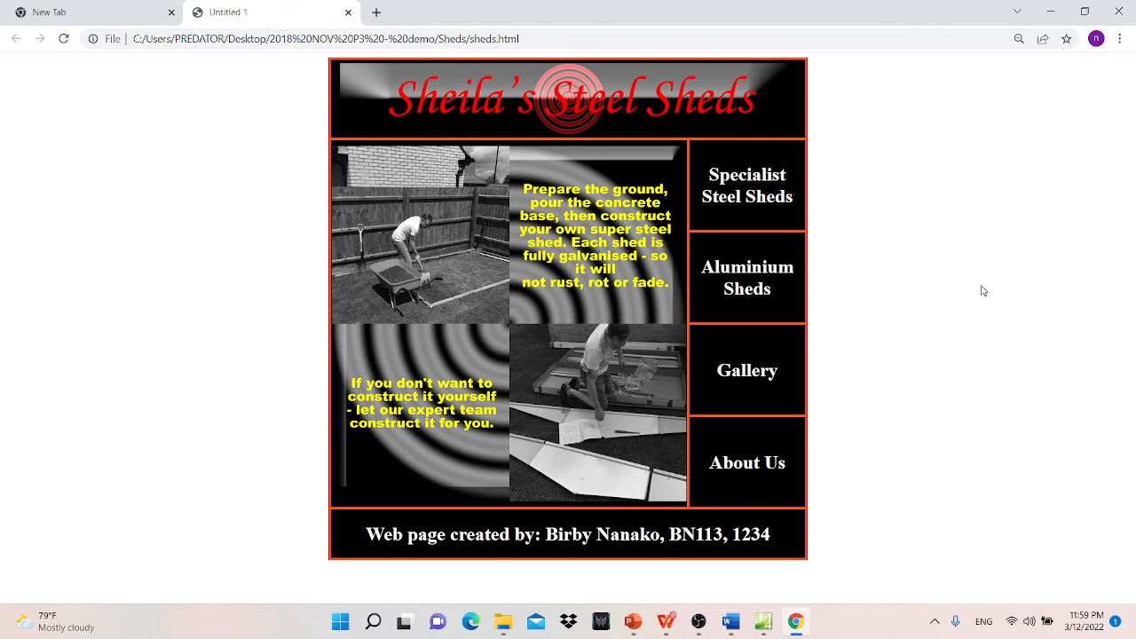
pyautogui.press('super+shift+s')
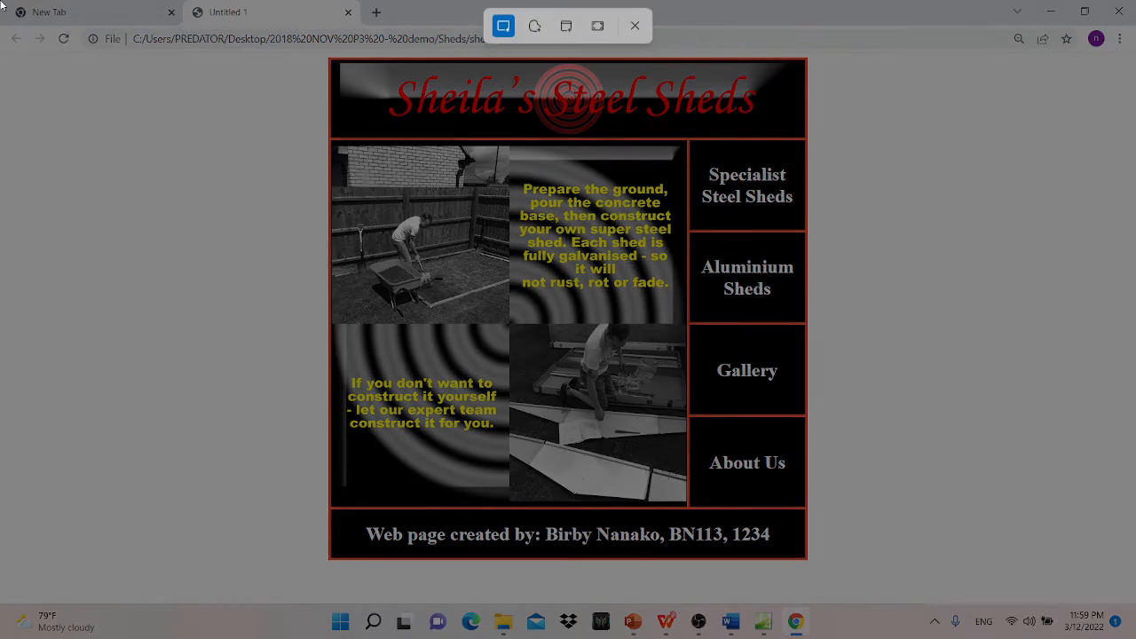
pyautogui.moveTo(2, 1); pyautogui.dragTo(1130, 578)
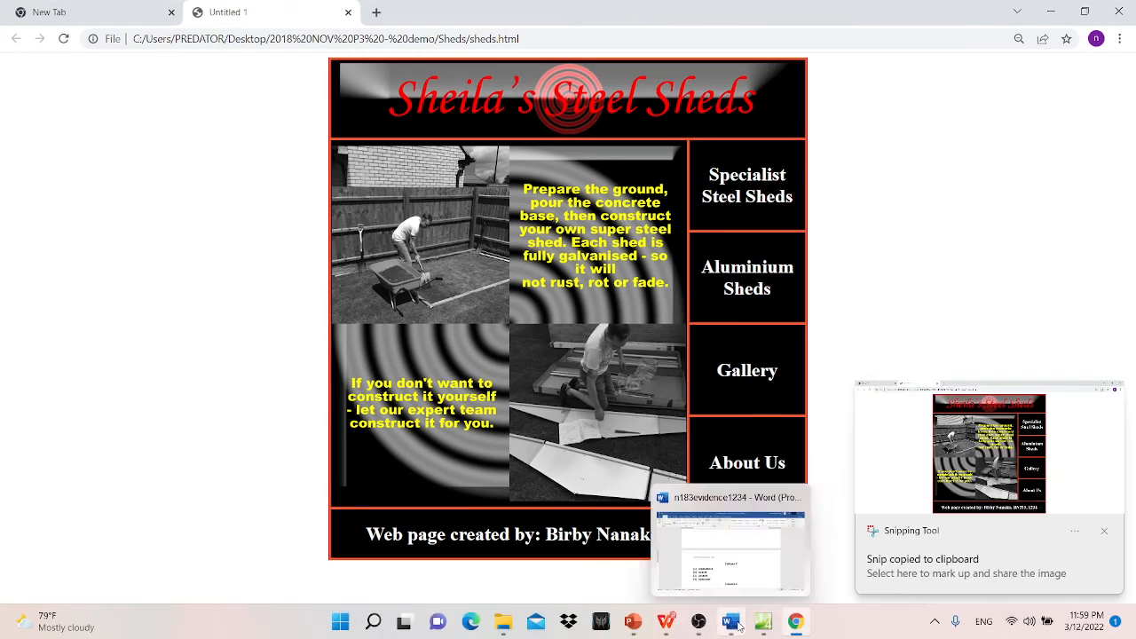
# - Paste the Chrome screenshot under the Evidence 4 heading and drag its bottom edge down to enlarge it
pyautogui.click(738, 625)
pyautogui.scroll(-3, 492, 330)
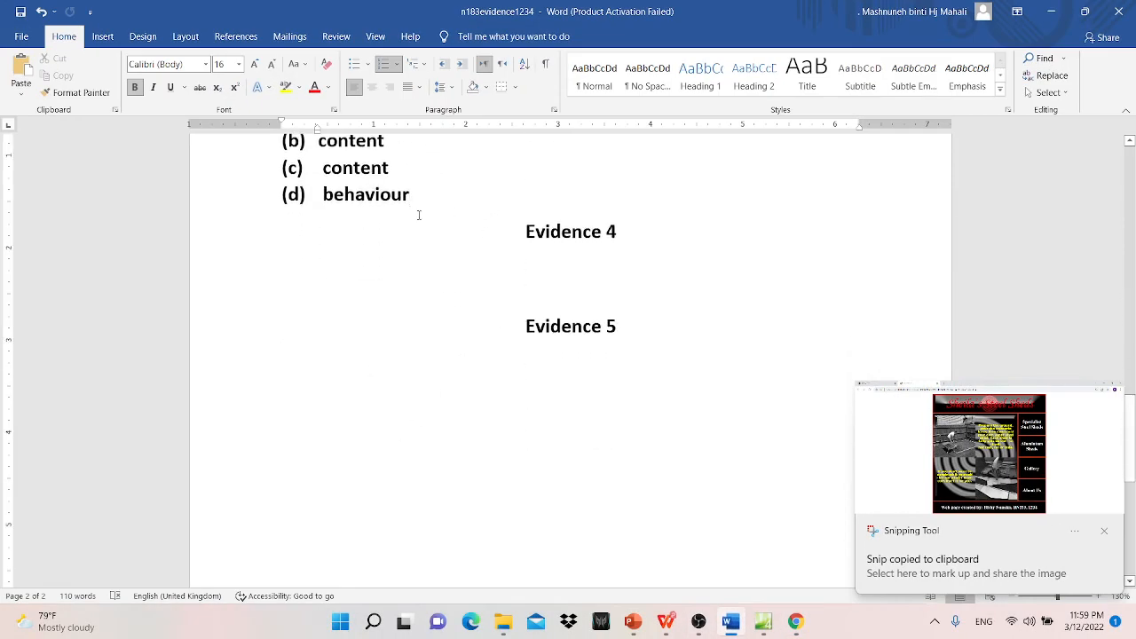
pyautogui.click(550, 264)
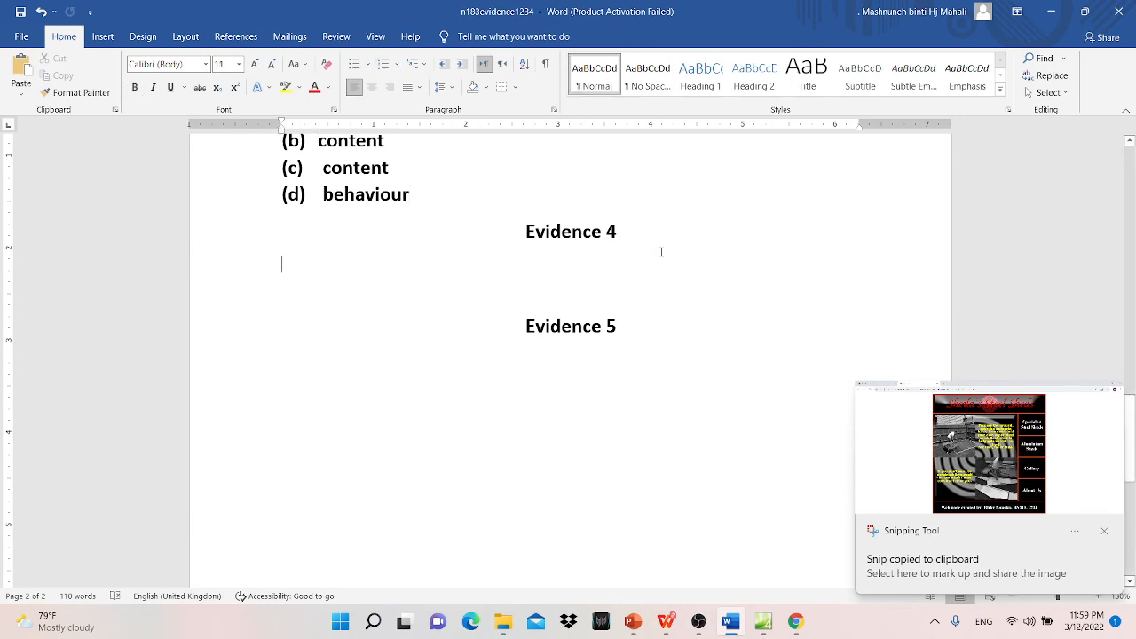
pyautogui.hotkey('ctrl', 'v')
pyautogui.scroll(-8, 593, 382)
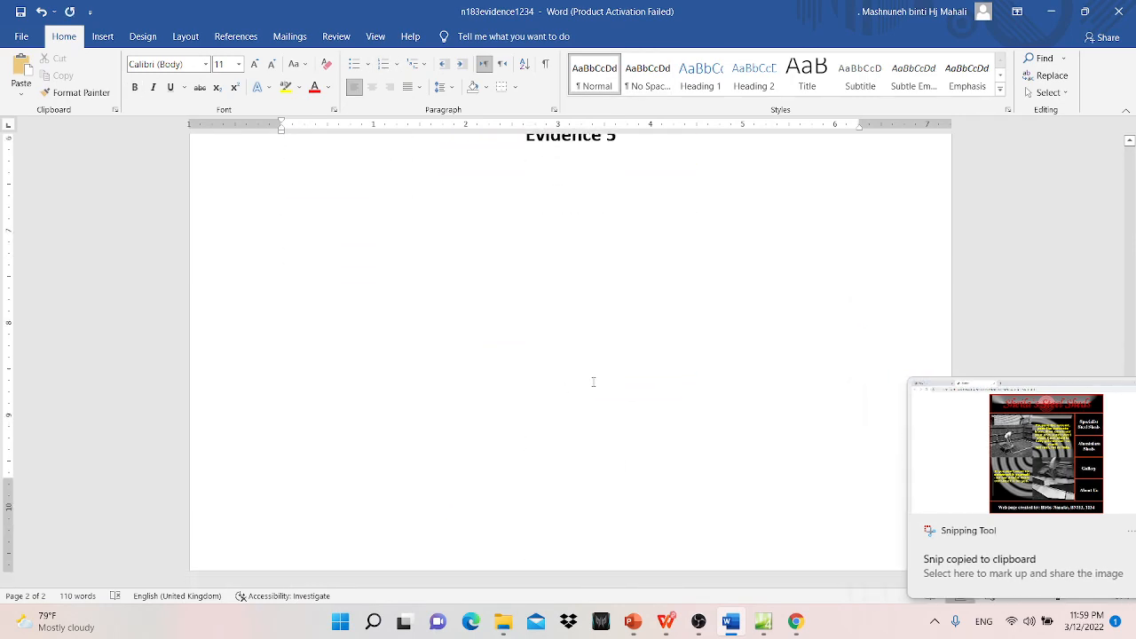
pyautogui.scroll(5, 593, 382)
pyautogui.scroll(-2, 791, 355)
pyautogui.click(791, 354)
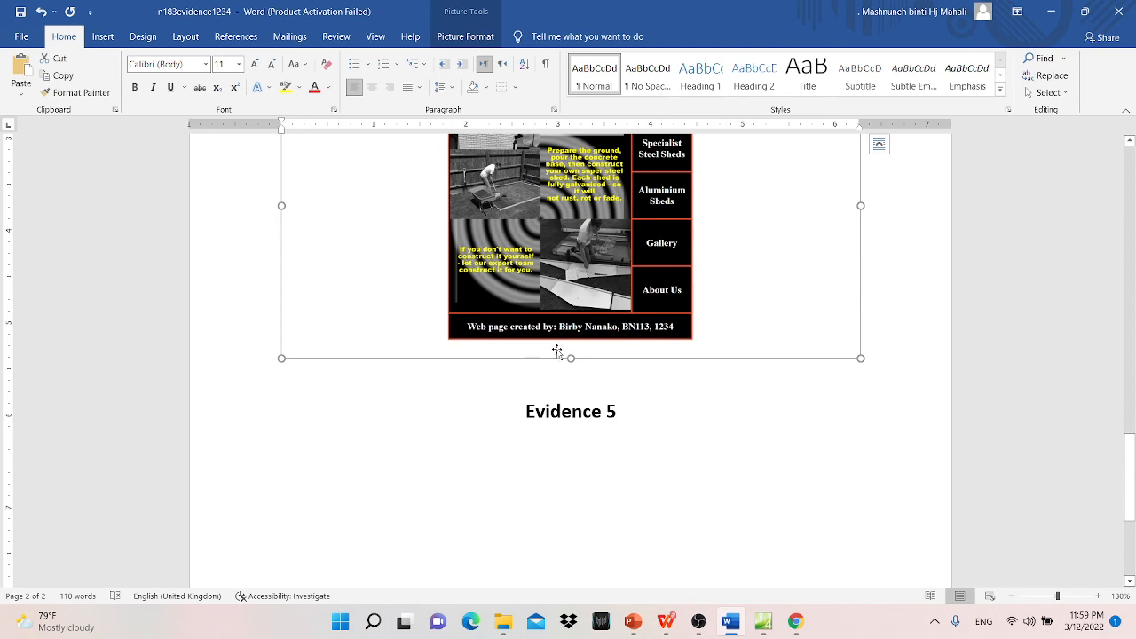
pyautogui.moveTo(571, 358); pyautogui.dragTo(572, 513)
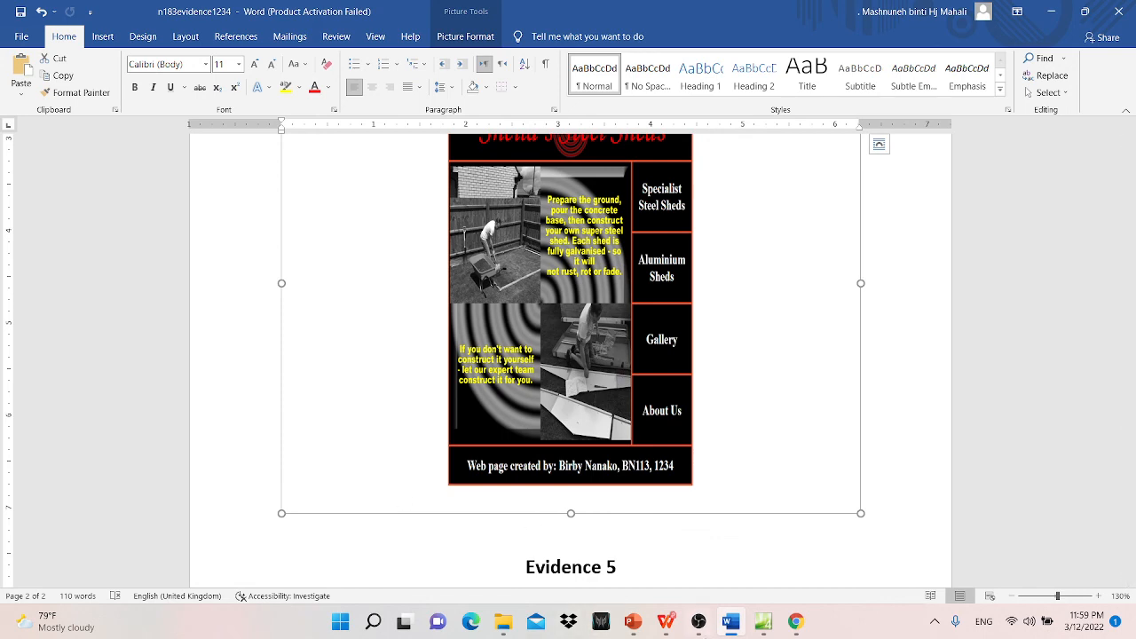
pyautogui.click(666, 623)
# - Review the Evidence 4 and 5 boxes in the question paper, then bring back the sheds.html editor
pyautogui.scroll(-3, 311, 449)
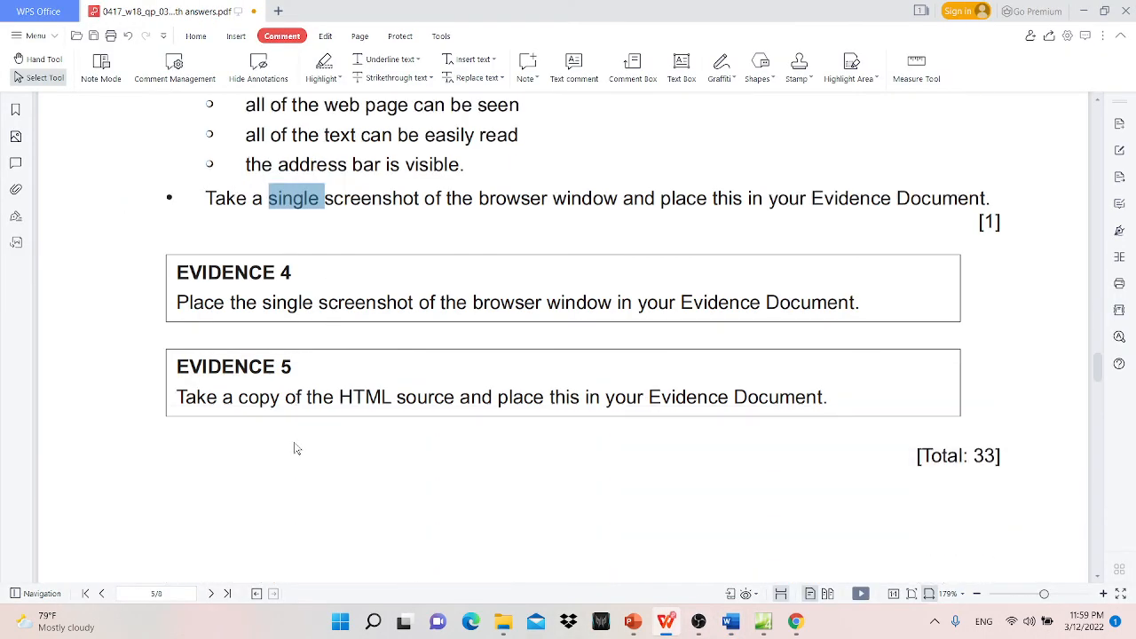
pyautogui.scroll(-2, 286, 420)
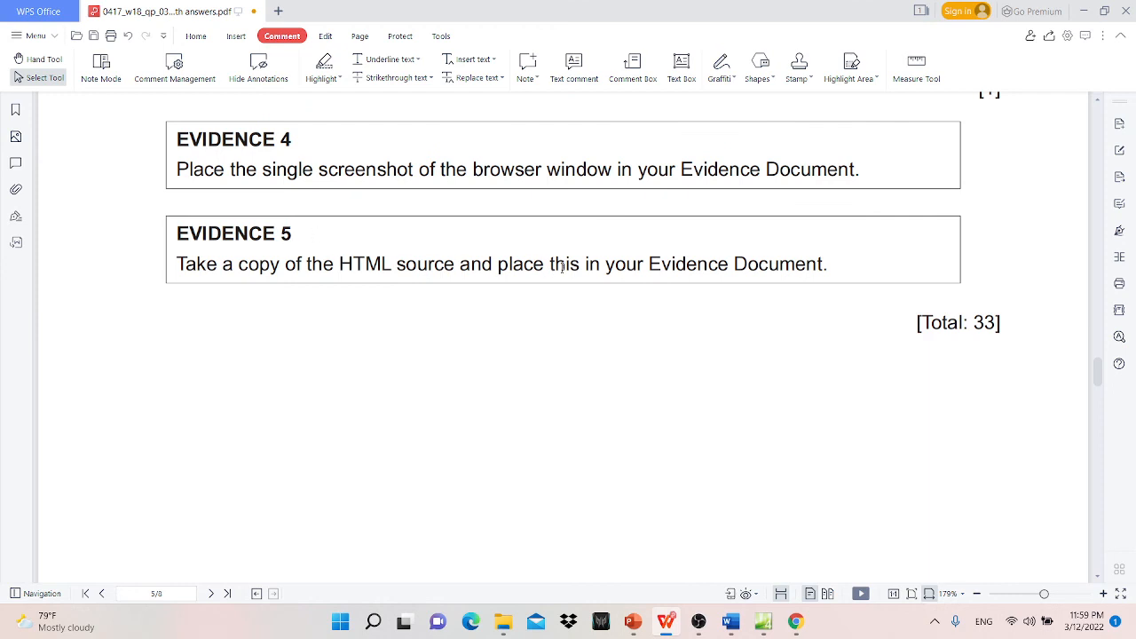
pyautogui.click(1083, 16)
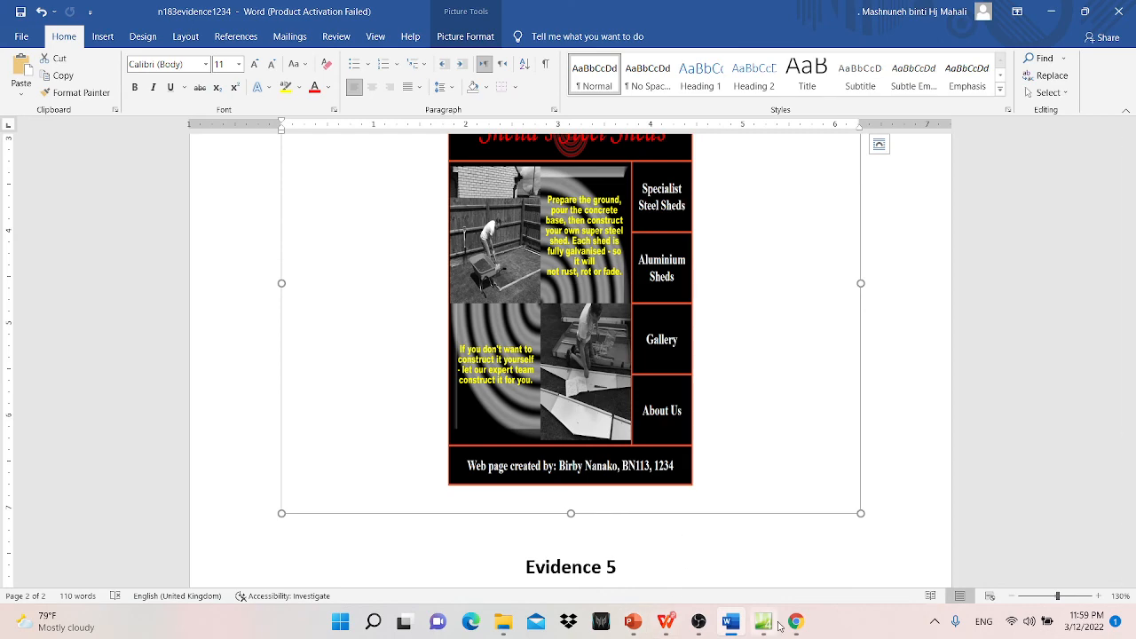
pyautogui.click(778, 625)
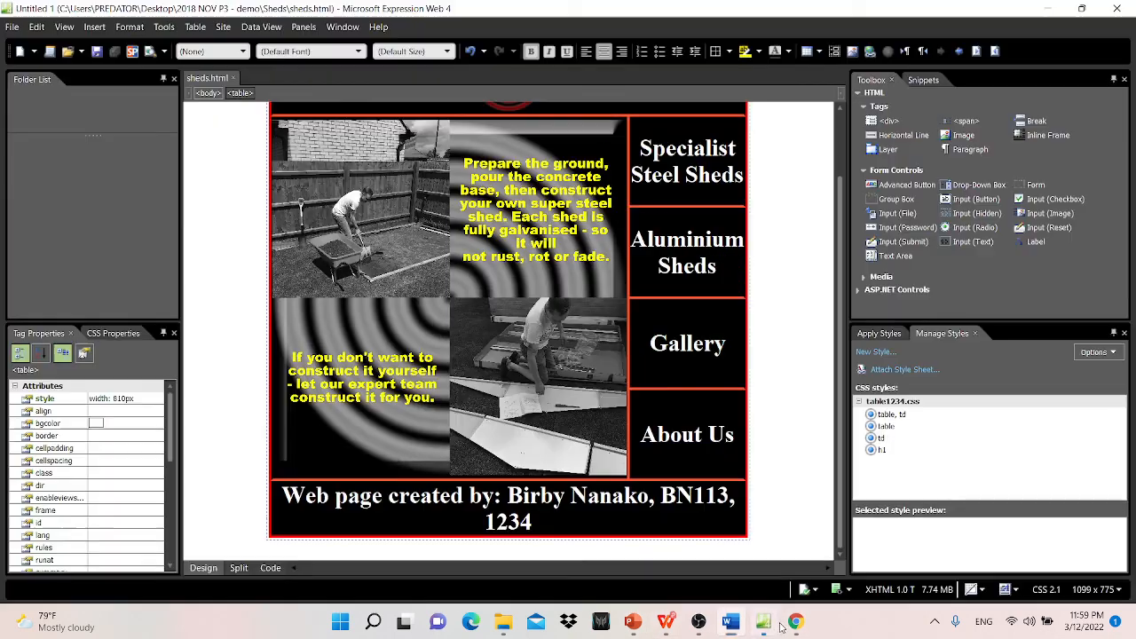
# - Switch sheds.html to Code view, select all the HTML and copy it
pyautogui.click(272, 569)
pyautogui.click(444, 355)
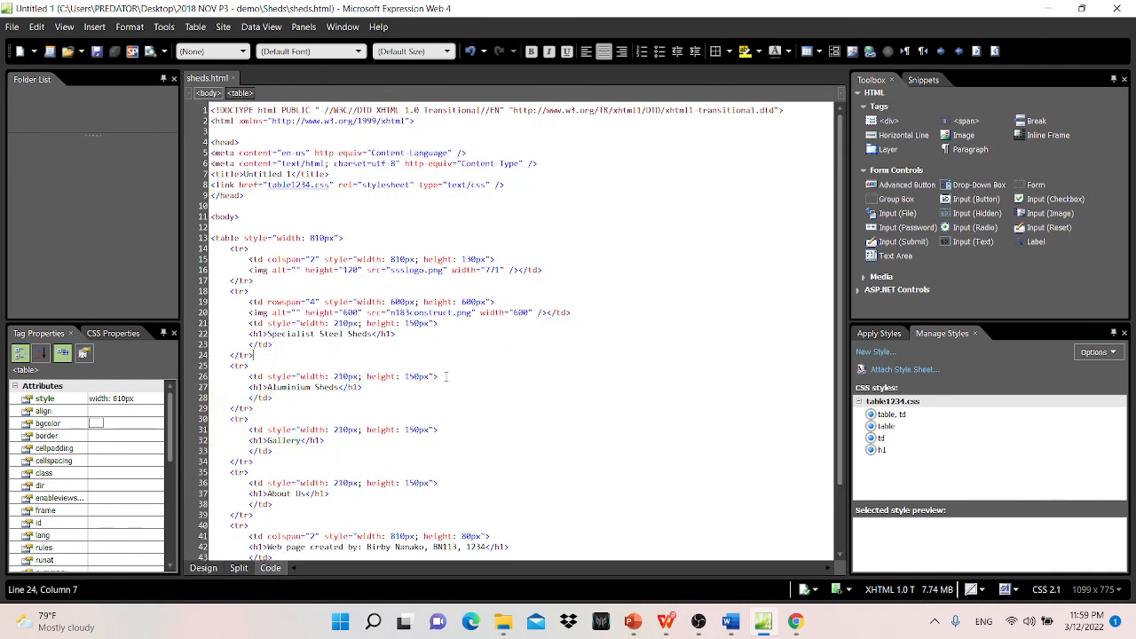
pyautogui.hotkey('ctrl', 'a')
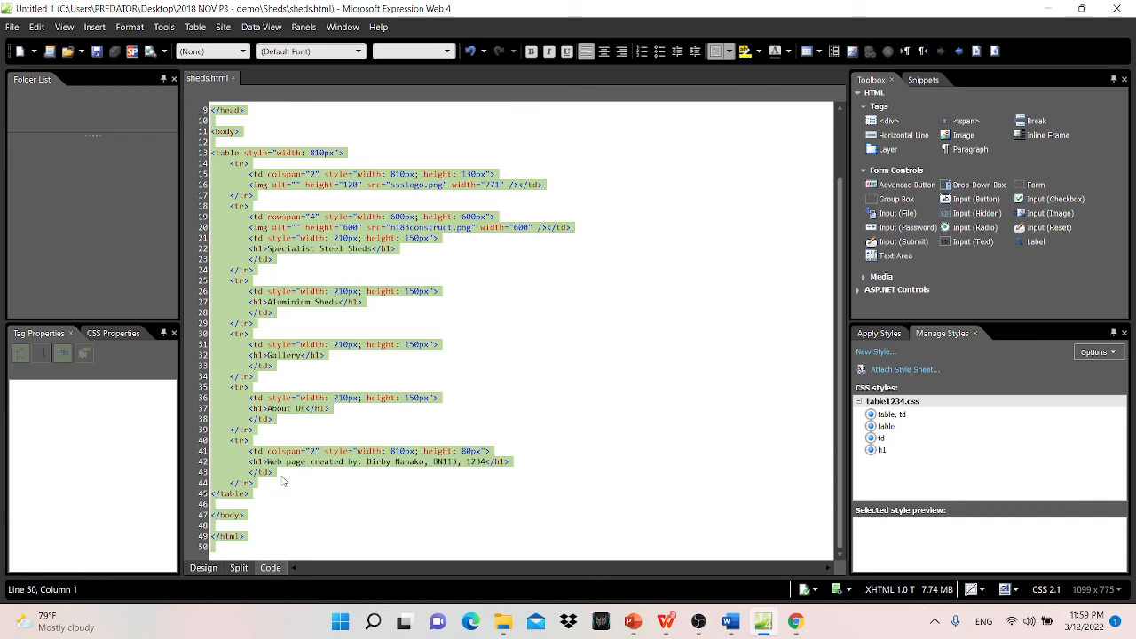
pyautogui.scroll(3, 421, 373)
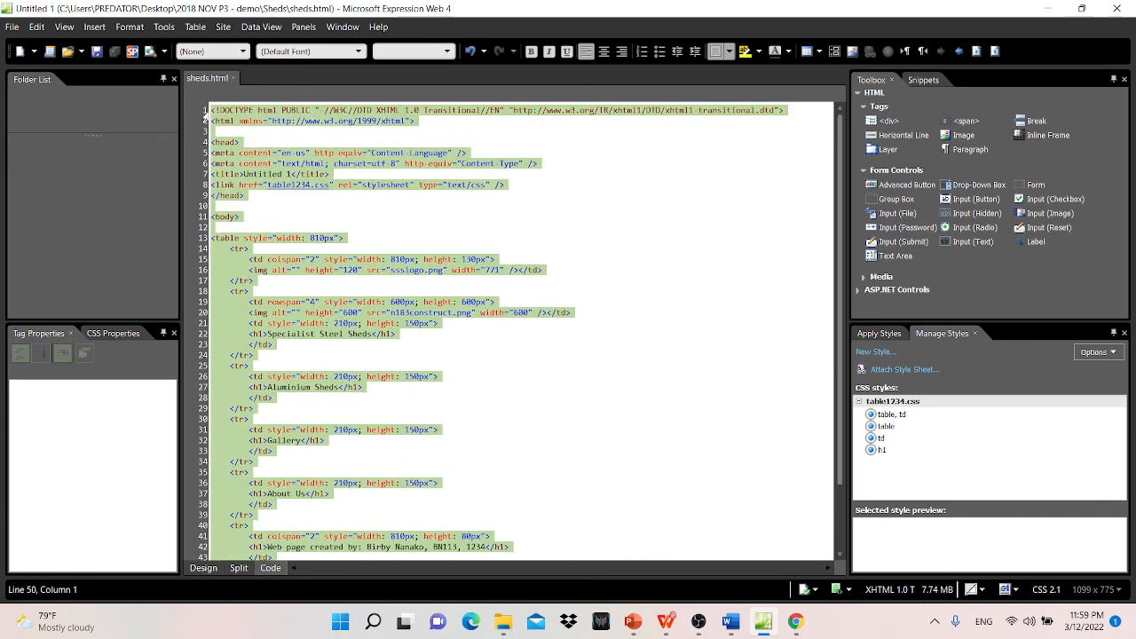
pyautogui.scroll(-2, 512, 302)
pyautogui.scroll(-1, 512, 302)
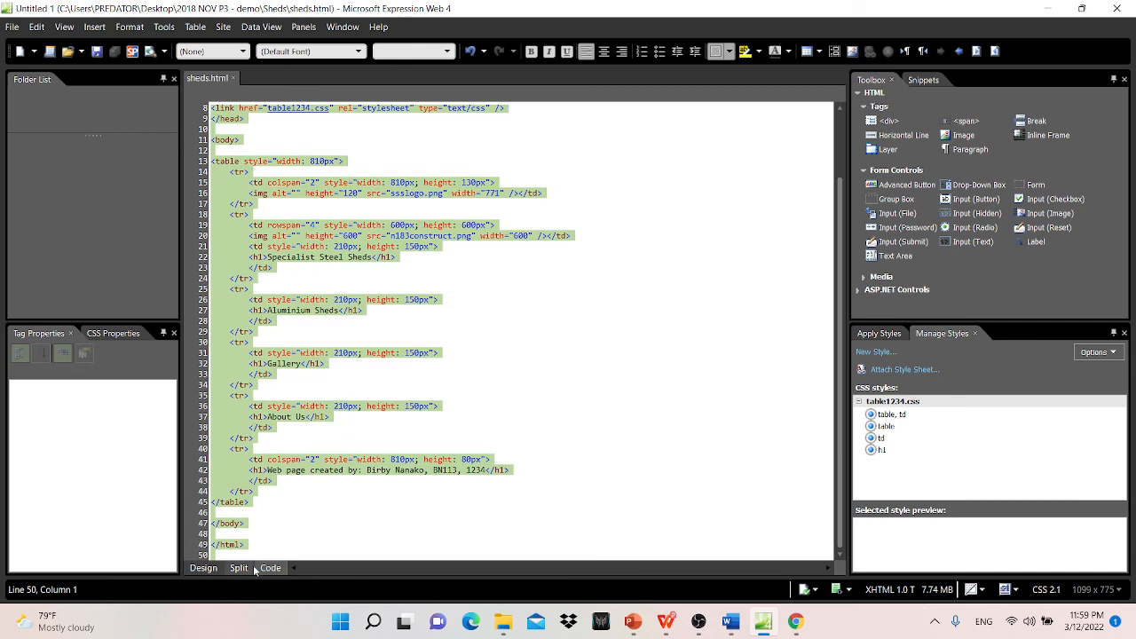
pyautogui.rightClick(242, 238)
pyautogui.click(293, 302)
# - Paste the sheds.html source code below the Evidence 5 heading in Word
pyautogui.click(730, 622)
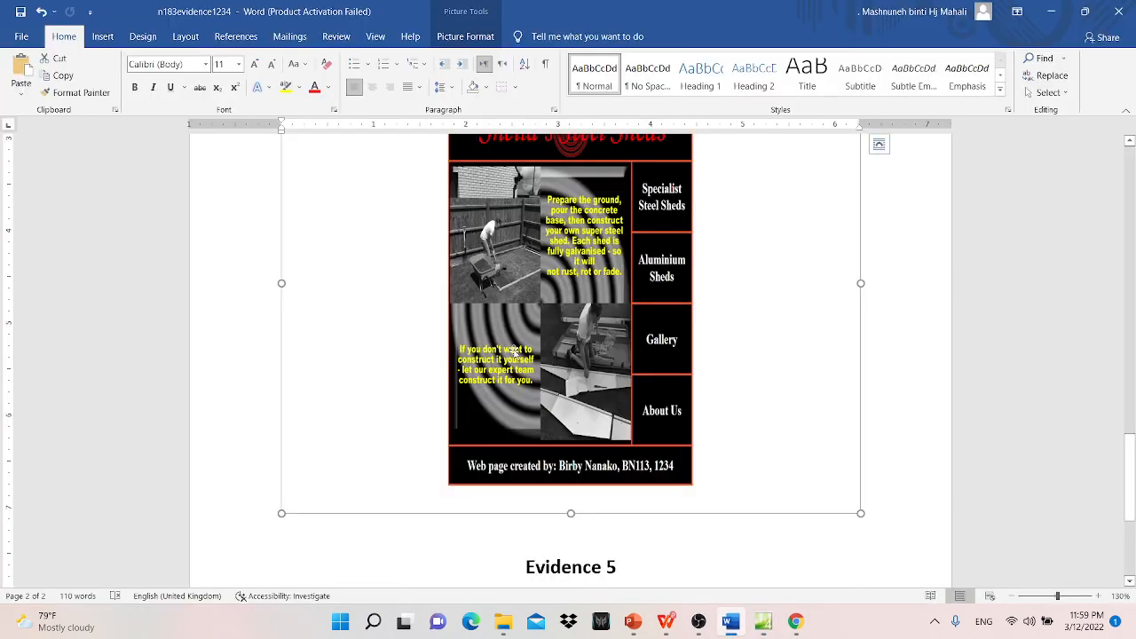
pyautogui.scroll(-3, 559, 455)
pyautogui.scroll(-1, 559, 455)
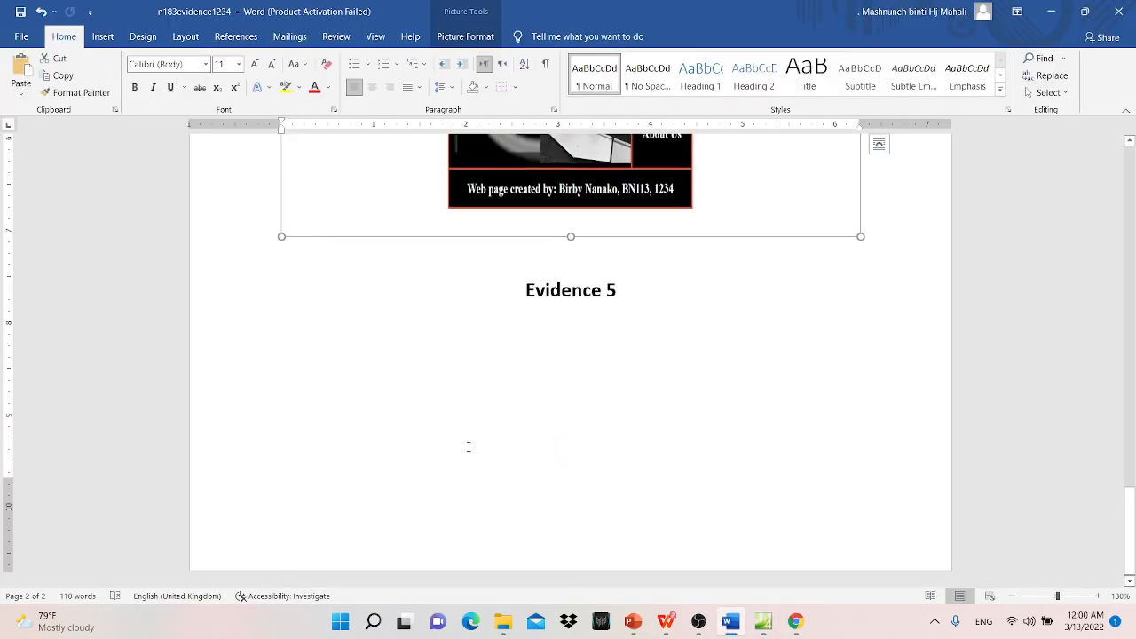
pyautogui.click(547, 317)
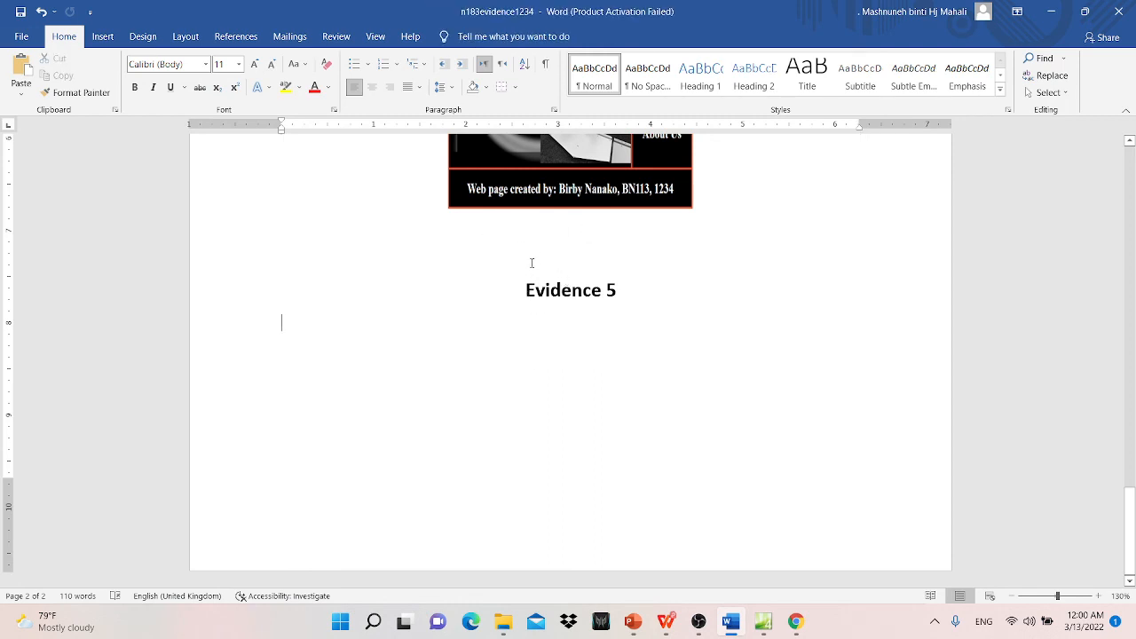
pyautogui.hotkey('ctrl', 'v')
pyautogui.scroll(10, 461, 382)
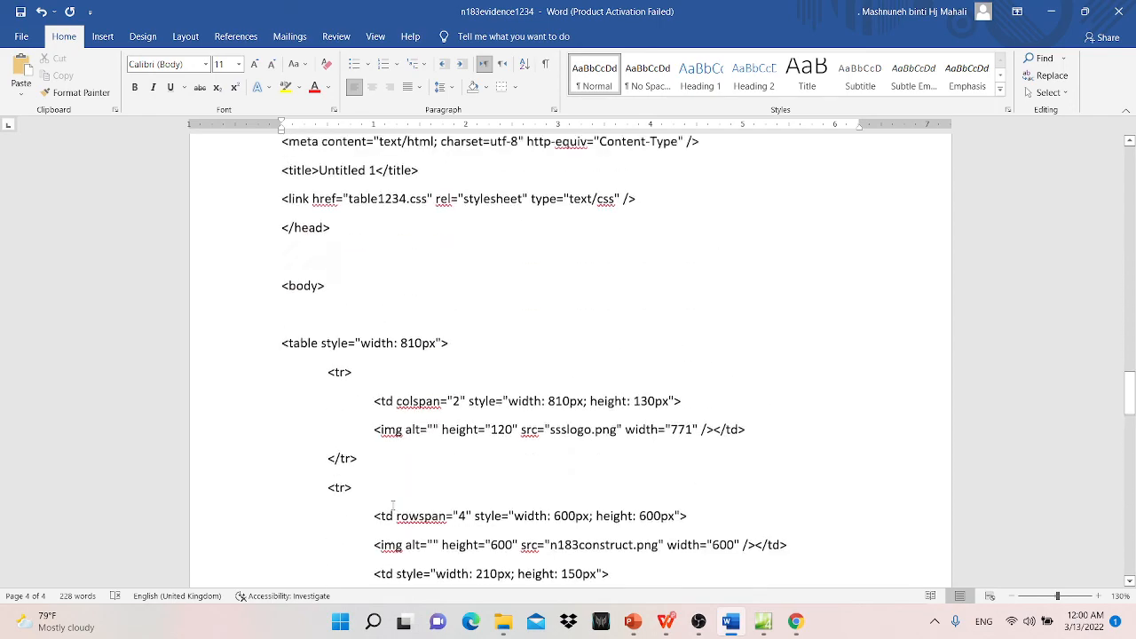
pyautogui.scroll(8, 393, 505)
pyautogui.scroll(-10, 426, 508)
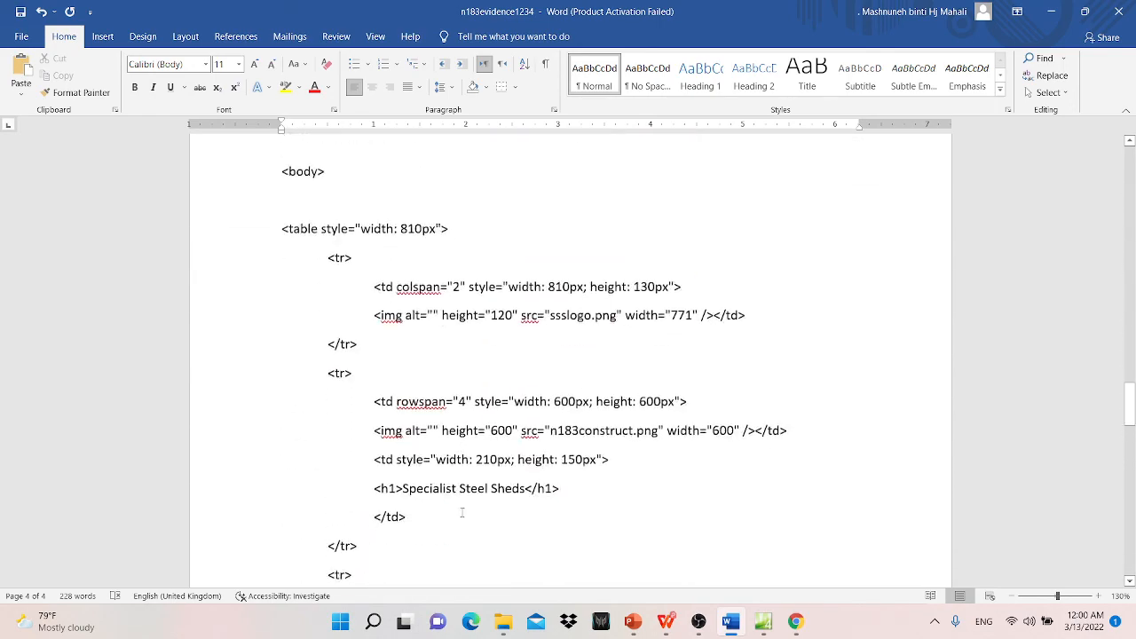
pyautogui.scroll(-15, 461, 513)
# - Save the evidence document and close Word
pyautogui.hotkey('ctrl', 'End')
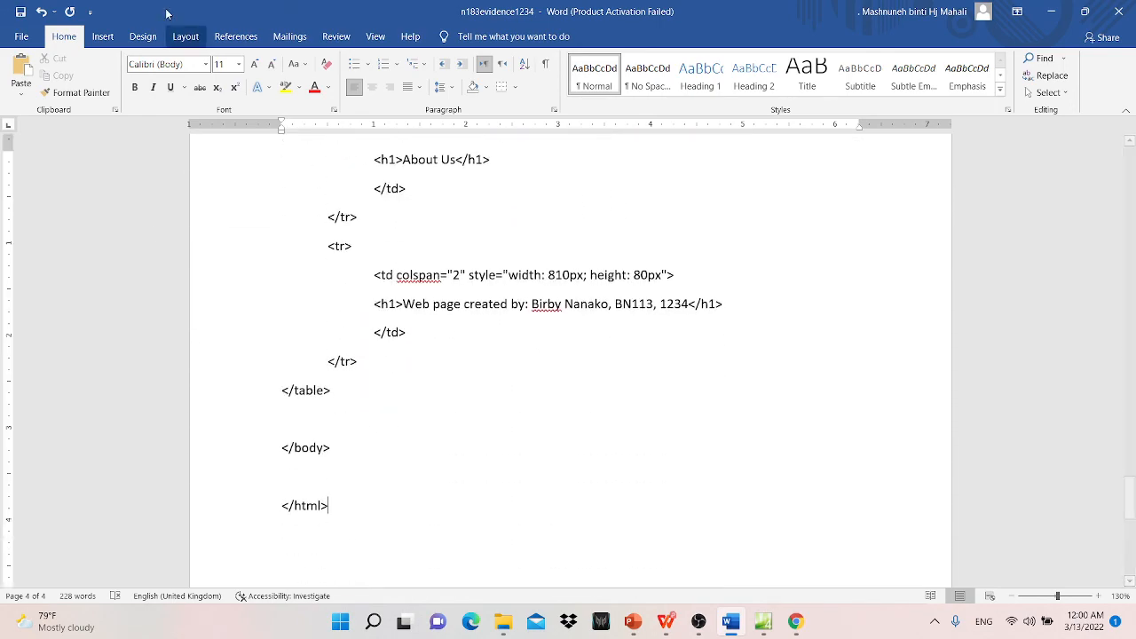
pyautogui.click(20, 12)
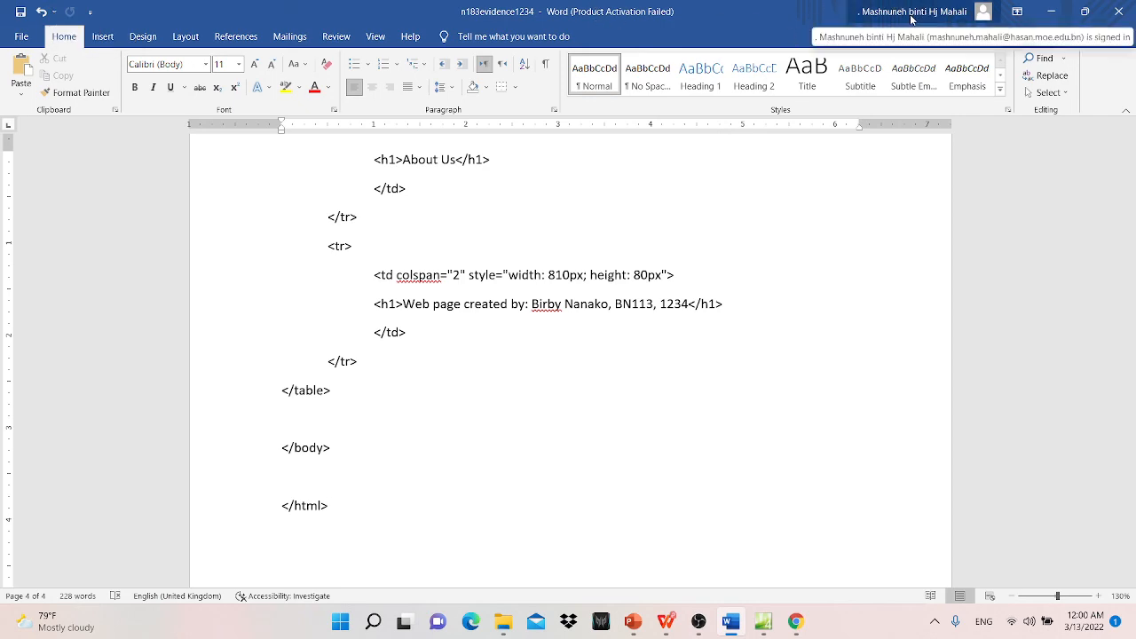
pyautogui.click(1118, 11)
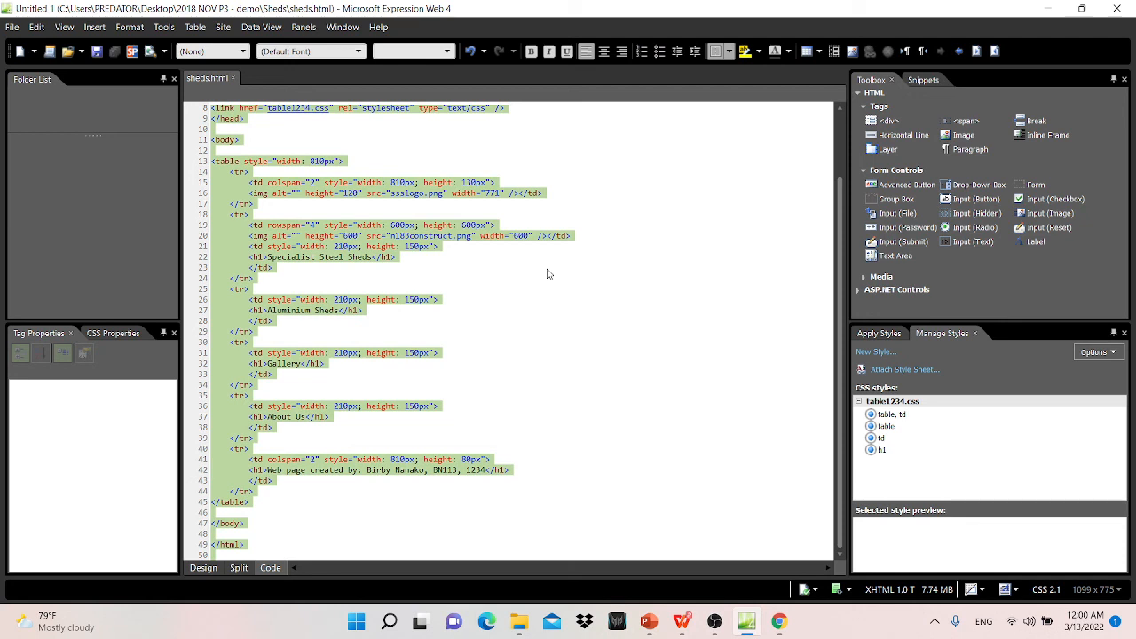
pyautogui.moveTo(716, 627)
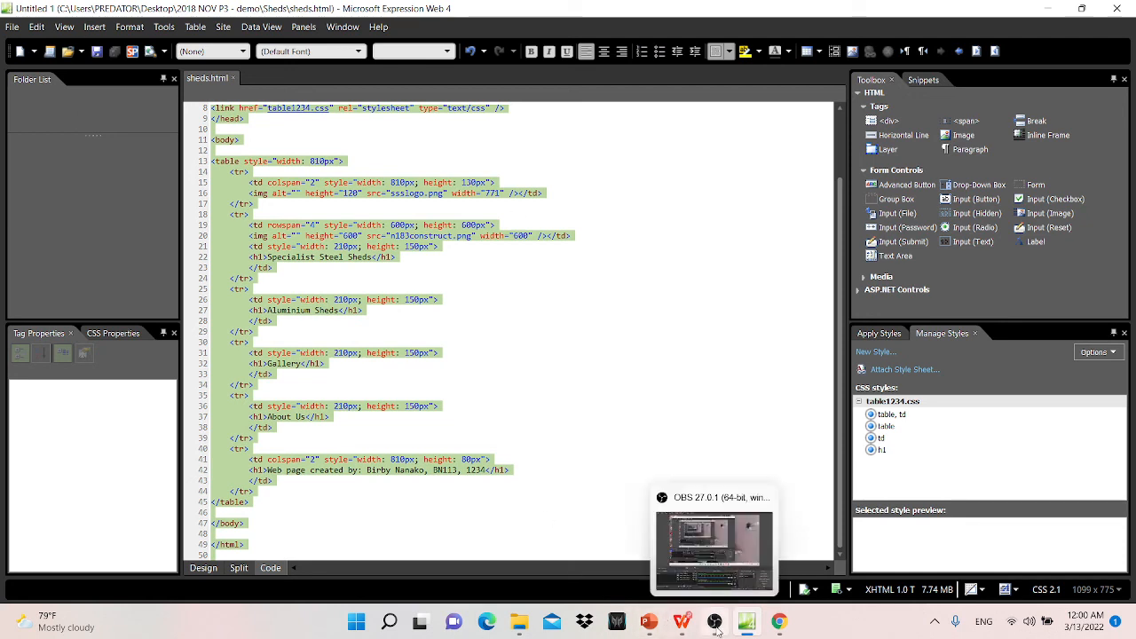
pyautogui.click(935, 622)
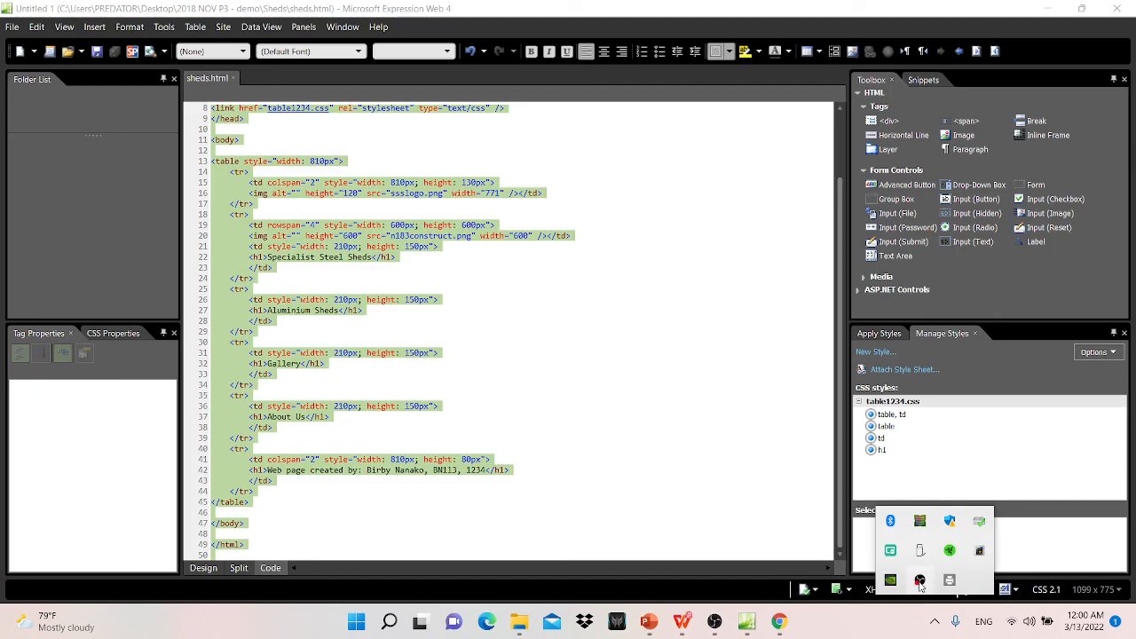